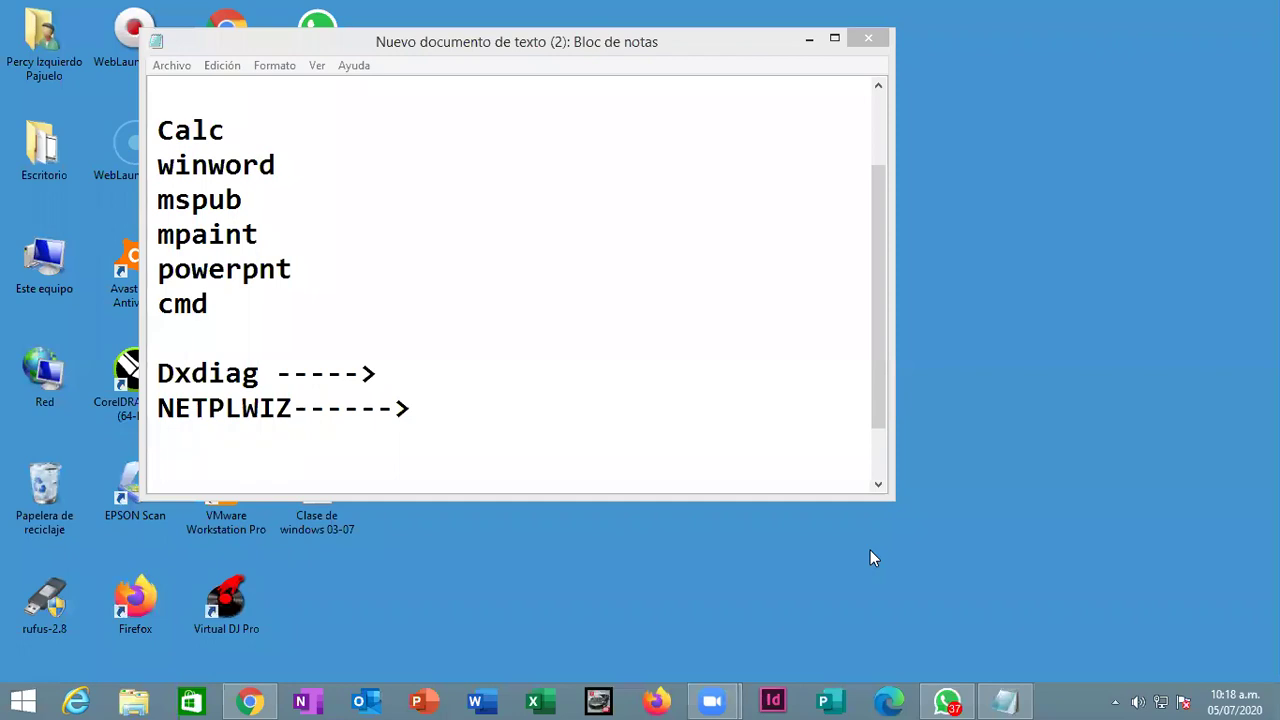
# Step: Open the user accounts settings by running the command NETPLWIZ
pyautogui.press('super+r')
pyautogui.write('N')
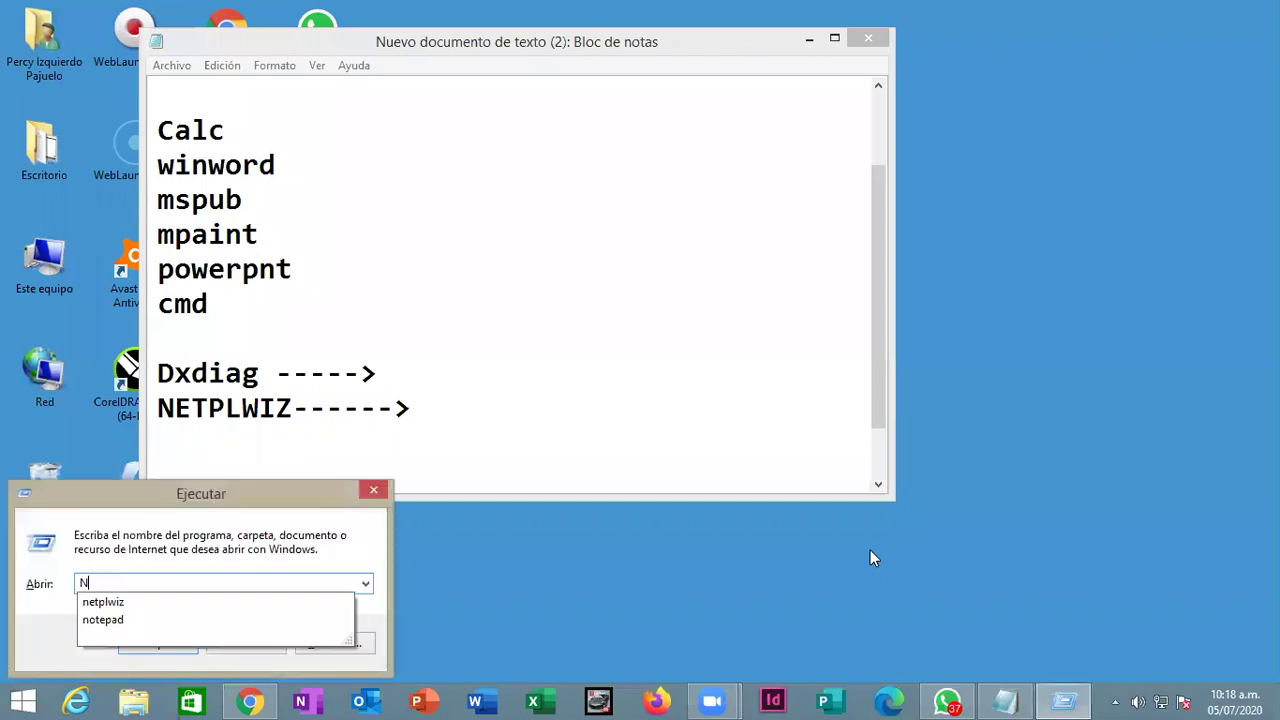
pyautogui.write('ETPLWIZ')
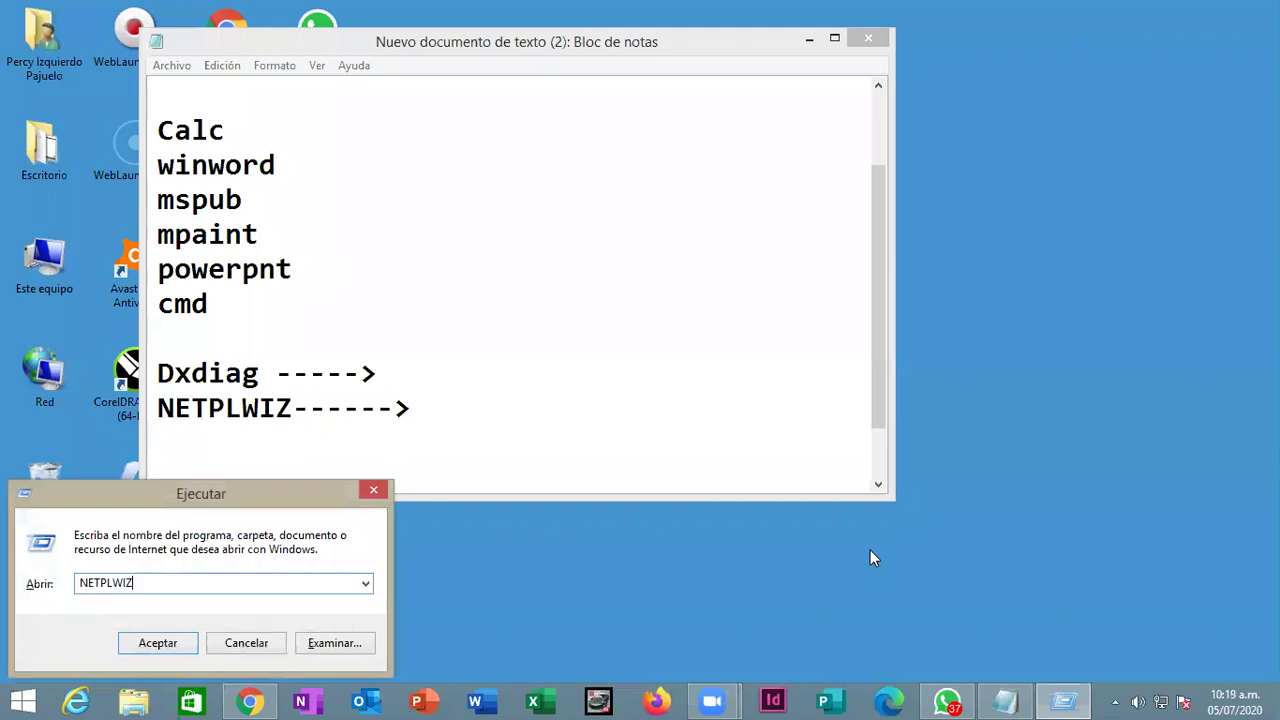
pyautogui.press('Return')
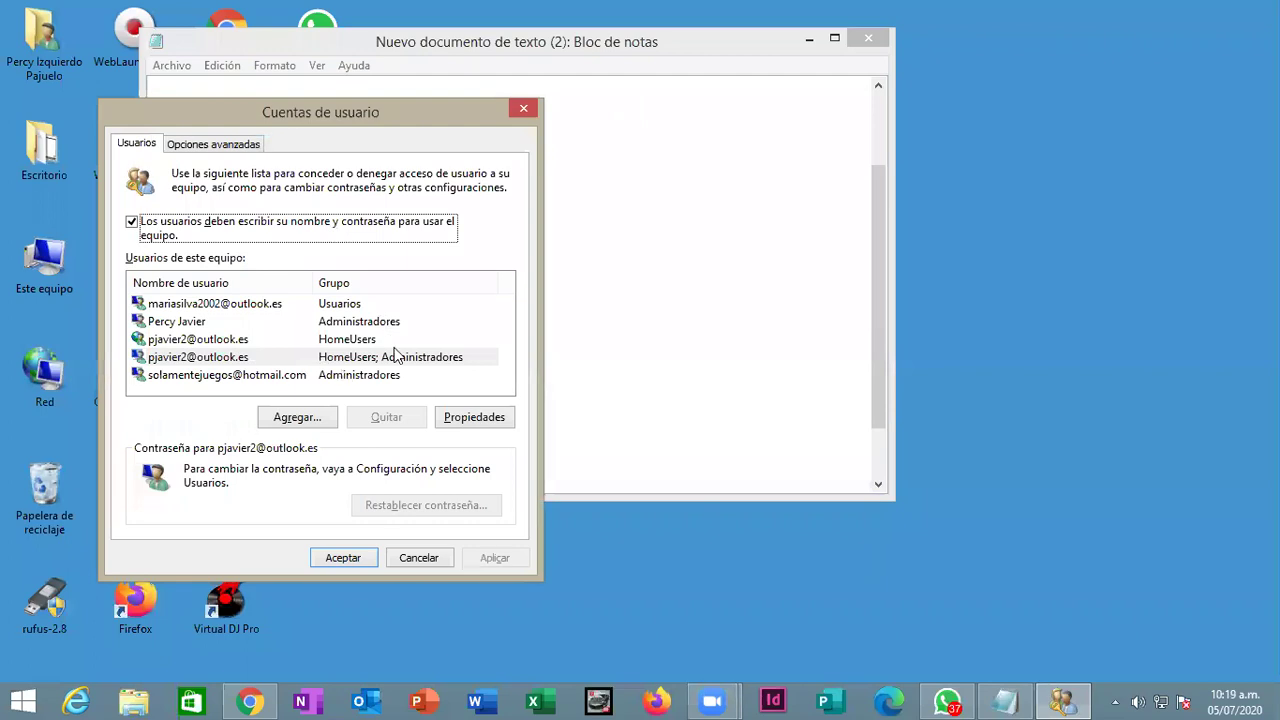
# Step: Select the last account in the user list, reposition the accounts window beside the notes to view it, and close it
pyautogui.click(316, 378)
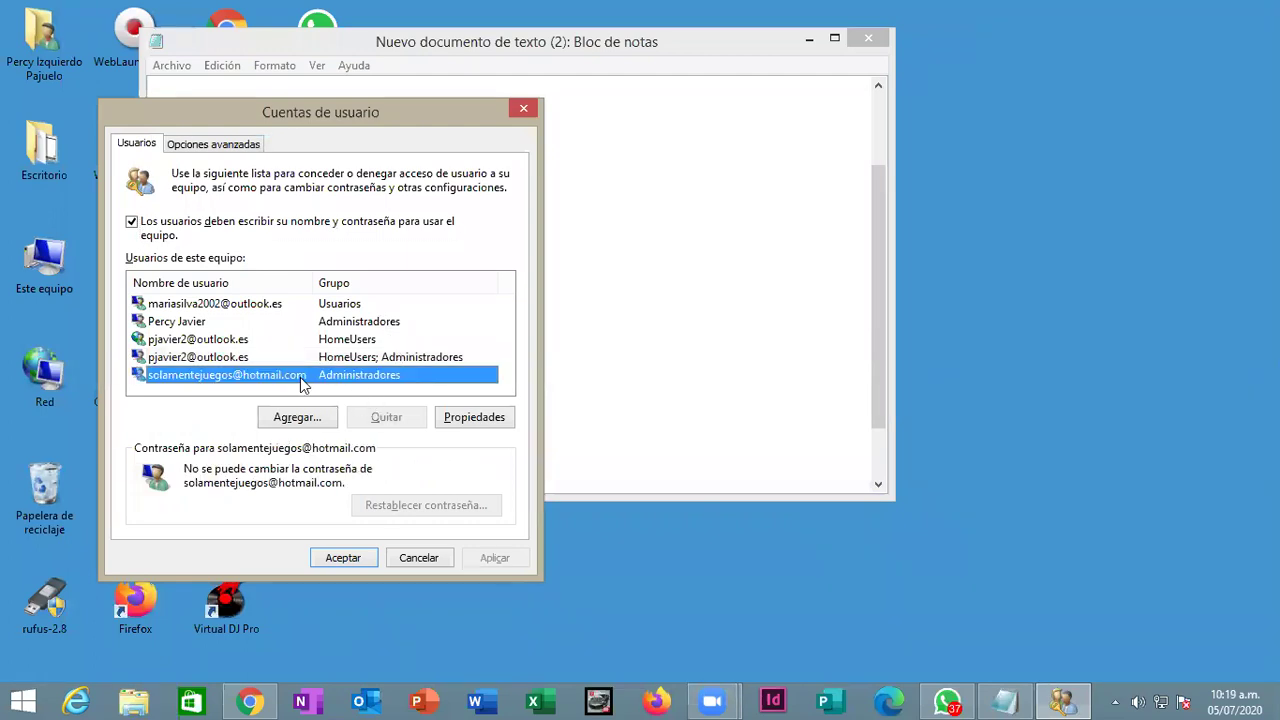
pyautogui.moveTo(422, 119); pyautogui.dragTo(620, 227)
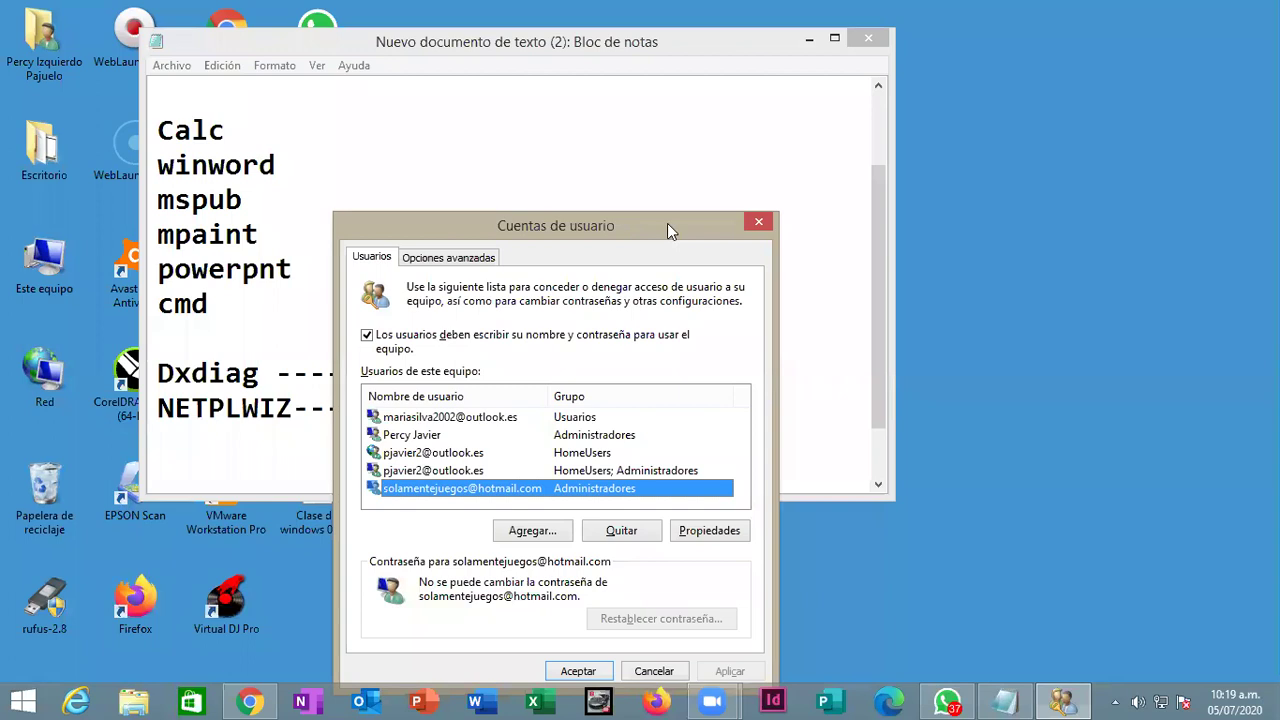
pyautogui.click(757, 231)
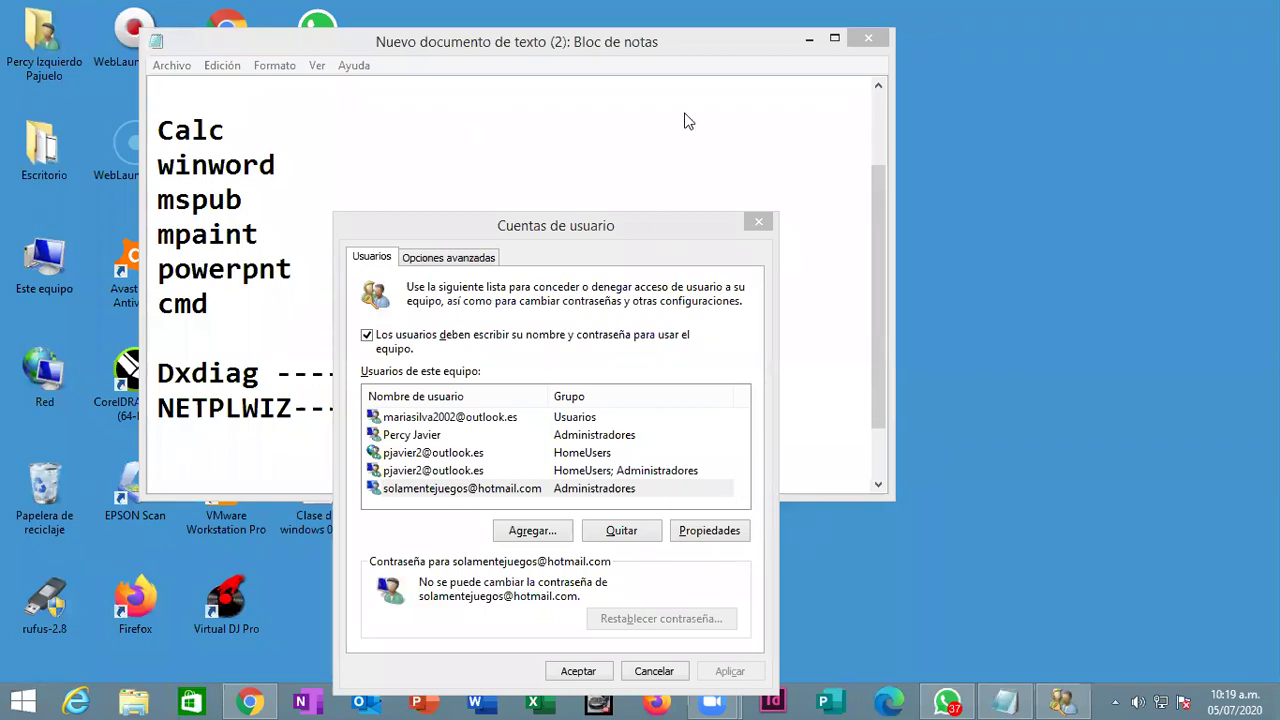
pyautogui.moveTo(660, 234); pyautogui.dragTo(685, 121)
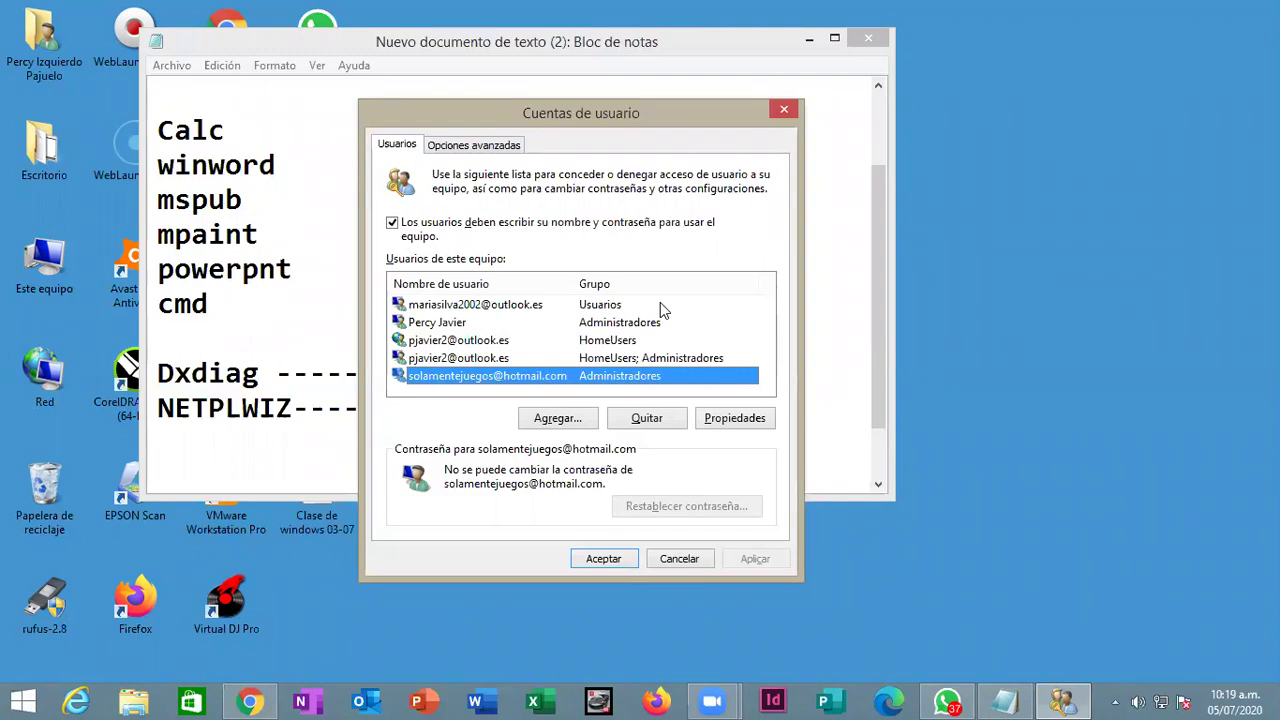
pyautogui.click(784, 111)
# Step: Add a block of blank lines below the NETPLWIZ entry in the notes
pyautogui.press('Return')
pyautogui.press('Return')
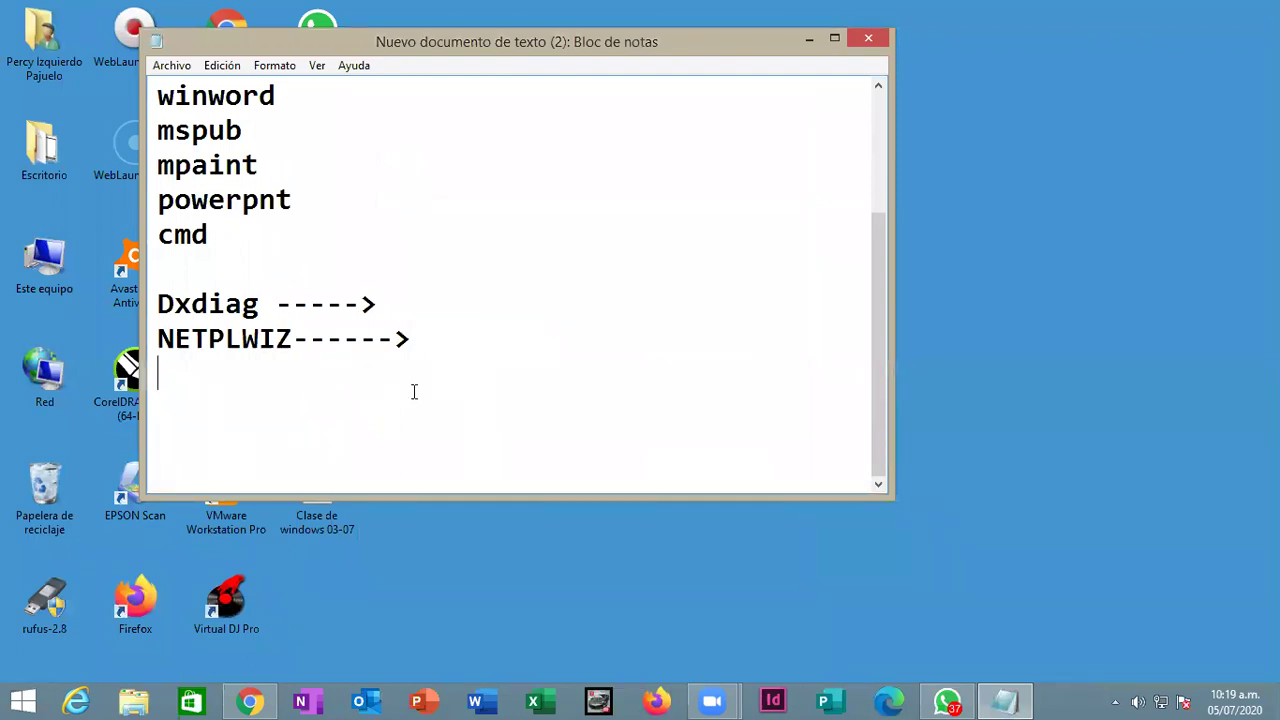
pyautogui.press('Return')
pyautogui.press('Return')
pyautogui.press('Return')
pyautogui.press('Return')
pyautogui.press('Return')
pyautogui.press('Return')
pyautogui.press('Return')
pyautogui.press('Return')
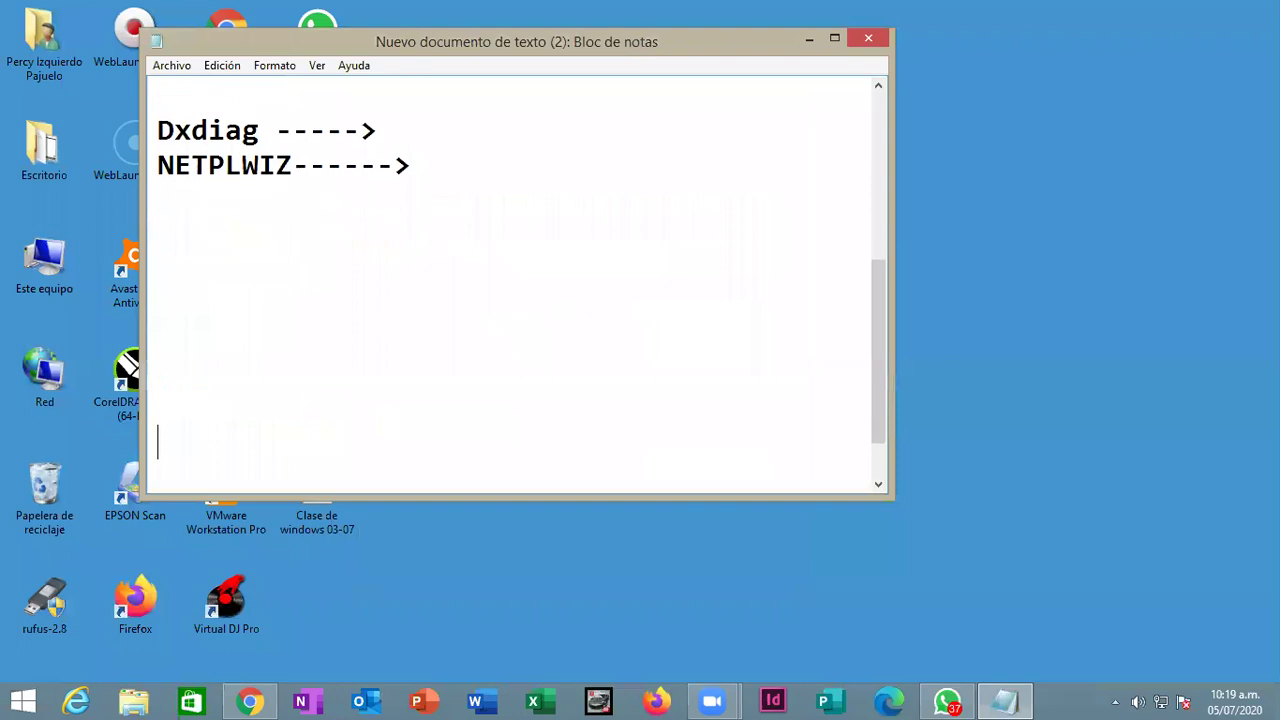
pyautogui.press('Return')
pyautogui.press('Return')
pyautogui.press('Up')
pyautogui.press('Up')
pyautogui.press('Up')
pyautogui.press('Up')
pyautogui.press('Up')
pyautogui.press('Up')
pyautogui.press('Up')
pyautogui.press('Up')
pyautogui.press('Up')
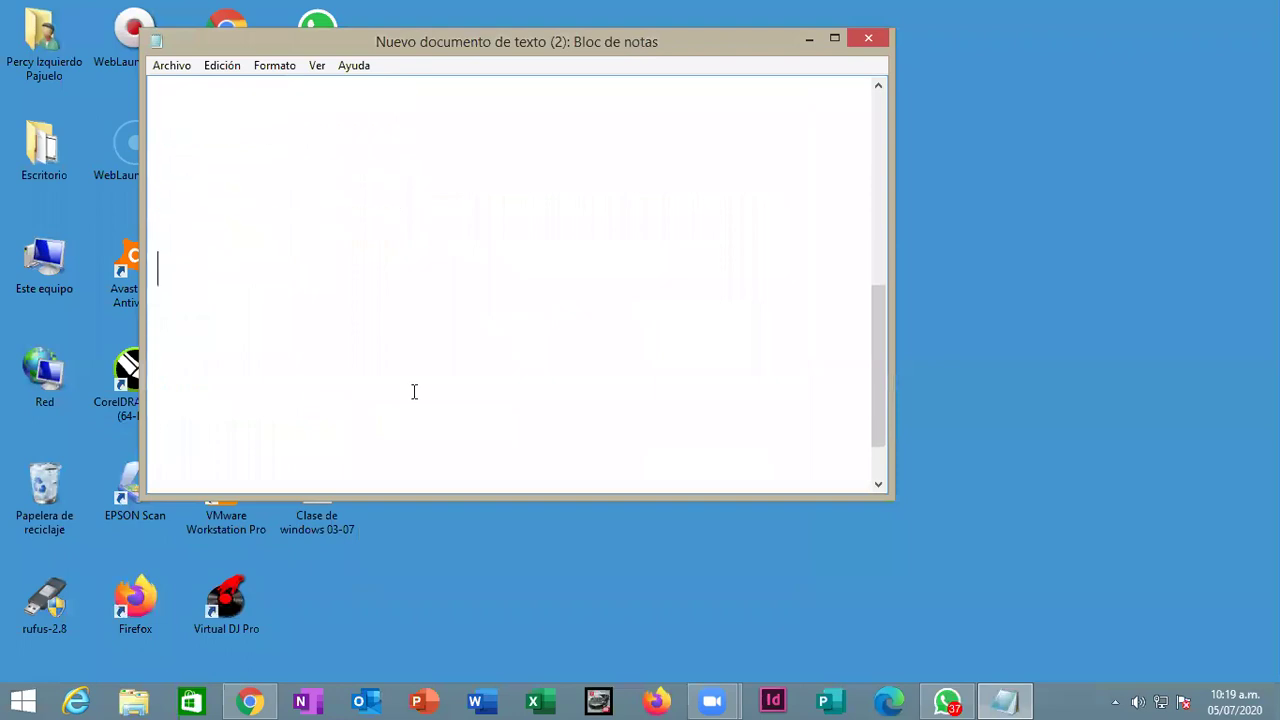
pyautogui.press('Up')
pyautogui.press('Down')
pyautogui.press('Down')
pyautogui.press('Down')
pyautogui.press('Down')
pyautogui.press('Down')
pyautogui.press('Down')
pyautogui.press('Down')
pyautogui.press('Down')
pyautogui.press('Down')
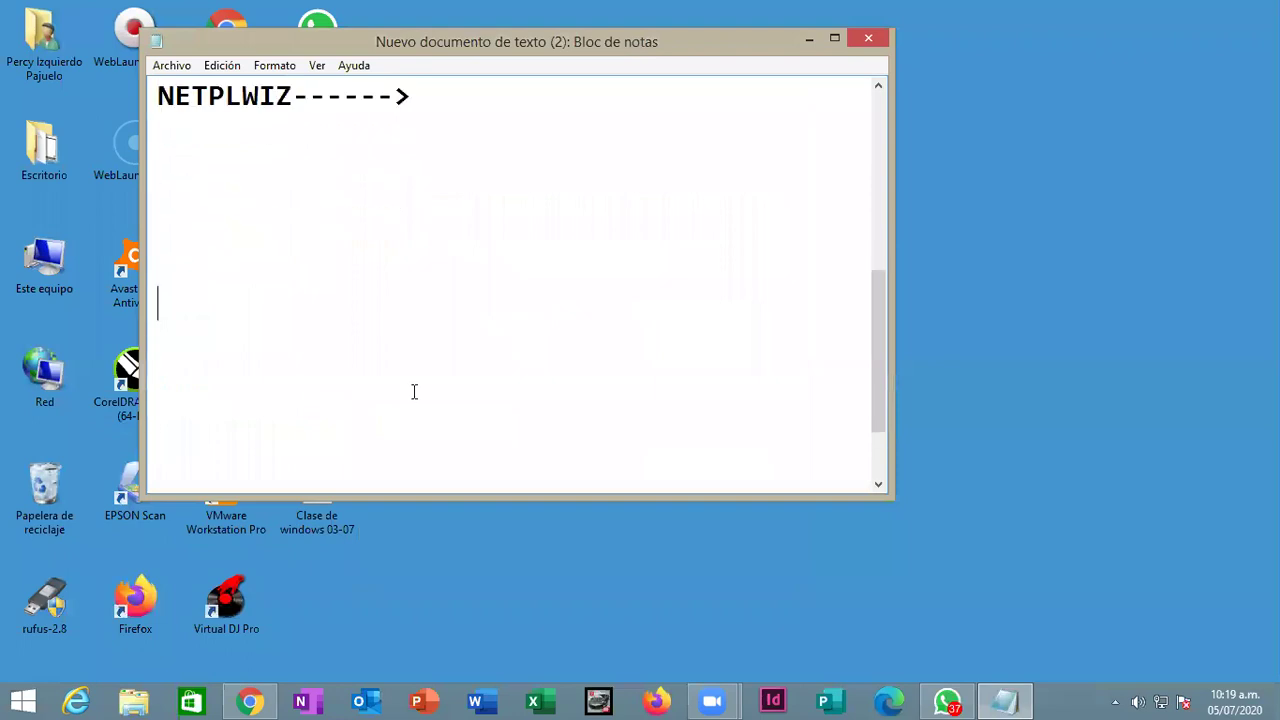
pyautogui.press('Down')
# Step: Write the heading "LOS ARCHIVOS Y CARPETAS" in the blank area below the commands and underline it with a row of dashes
pyautogui.press('Up')
pyautogui.press('Up')
pyautogui.press('Up')
pyautogui.press('Up')
pyautogui.press('Up')
pyautogui.press('Up')
pyautogui.press('Up')
pyautogui.press('Up')
pyautogui.press('Up')
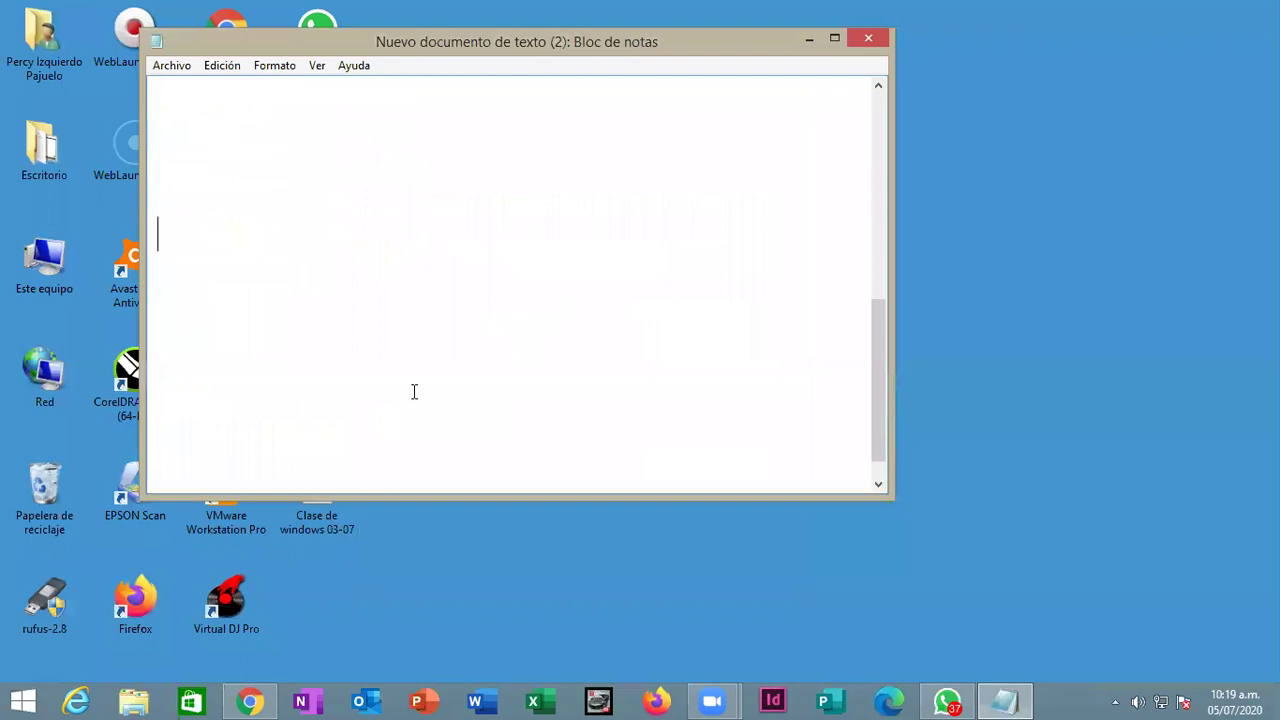
pyautogui.press('Up')
pyautogui.write('LOS A')
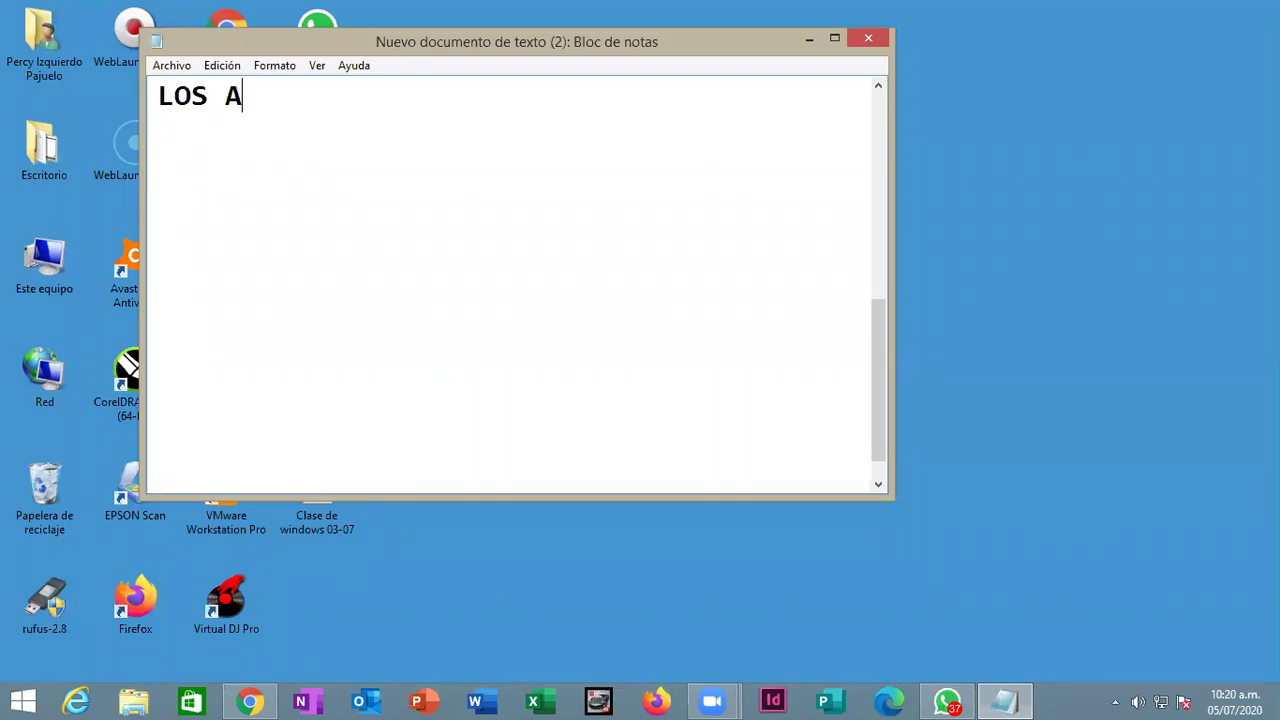
pyautogui.write('RCHIVOS')
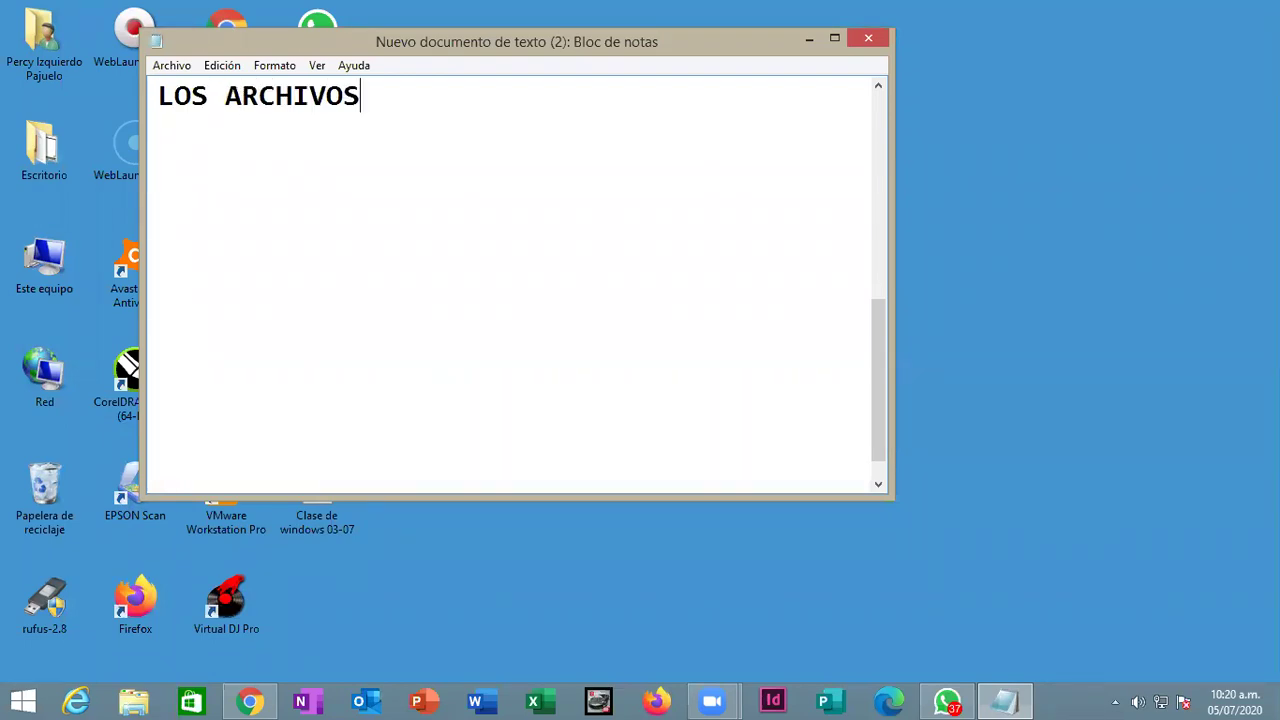
pyautogui.write(' Y CARPETAS')
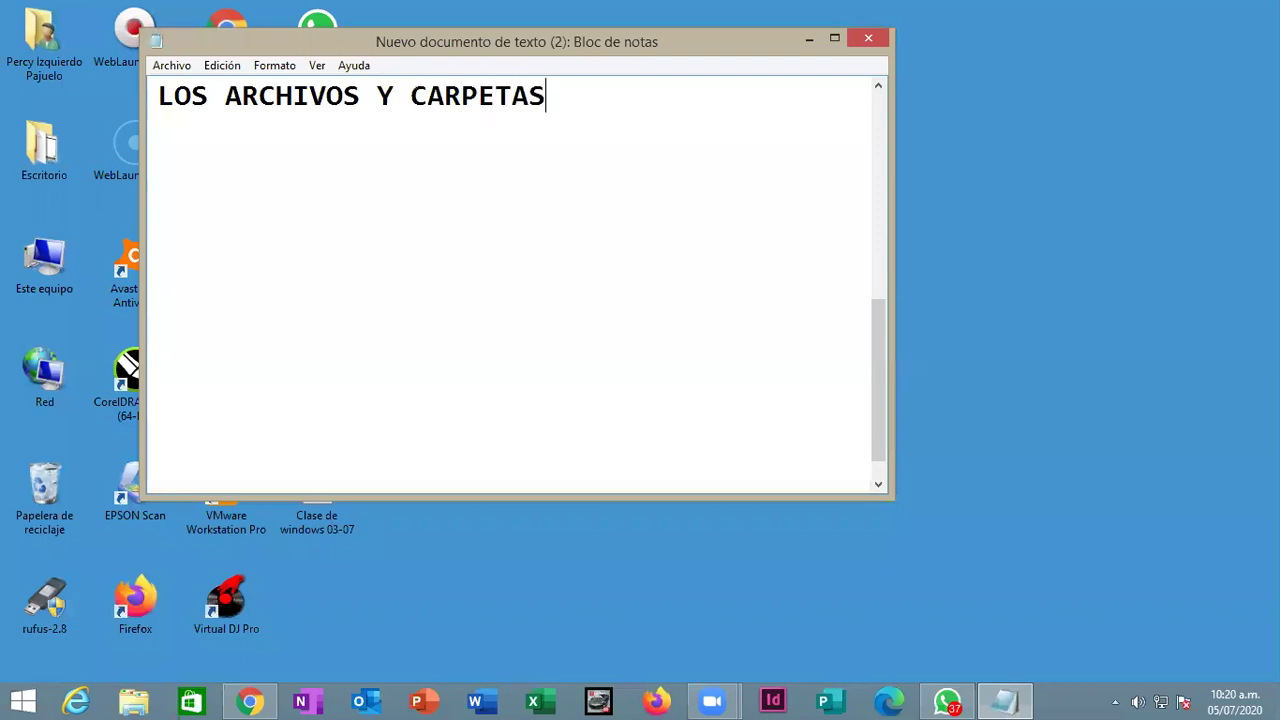
pyautogui.press('Return')
pyautogui.write('-----------------------')
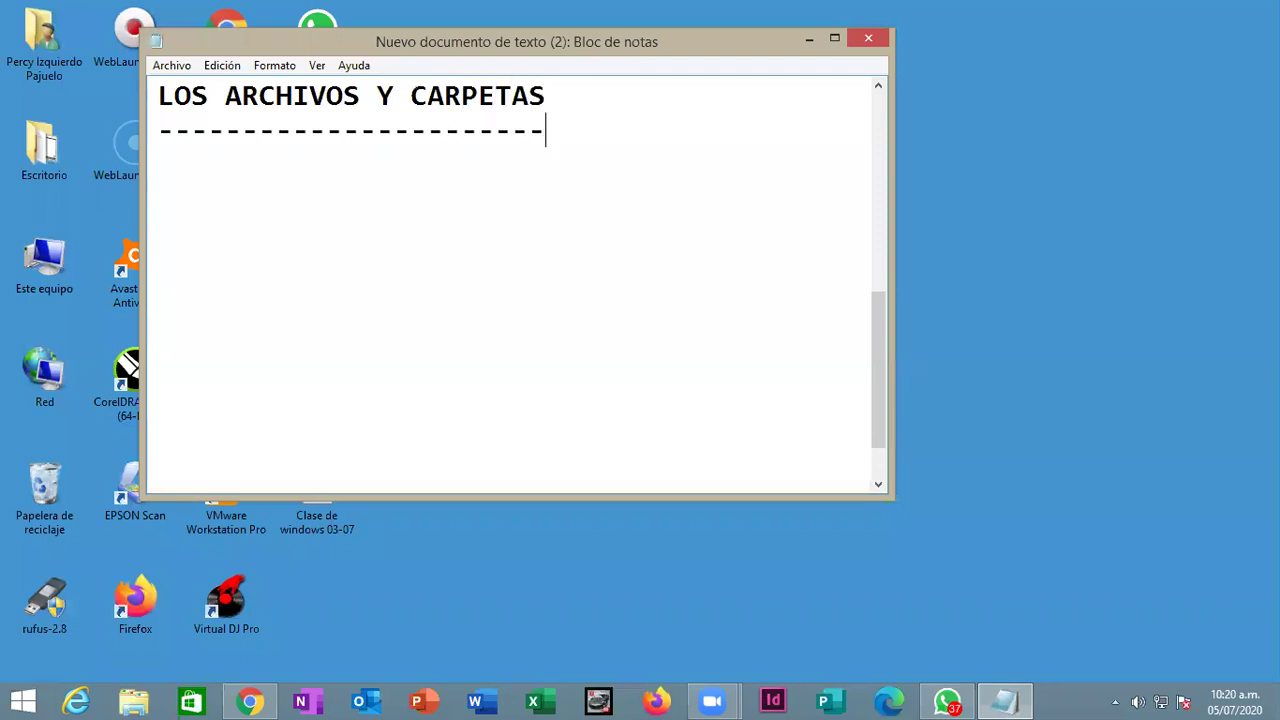
# Step: Add the line "*Crear archivos" under the heading, with a row of dashes beneath it
pyautogui.press('Return')
pyautogui.write('*Cr')
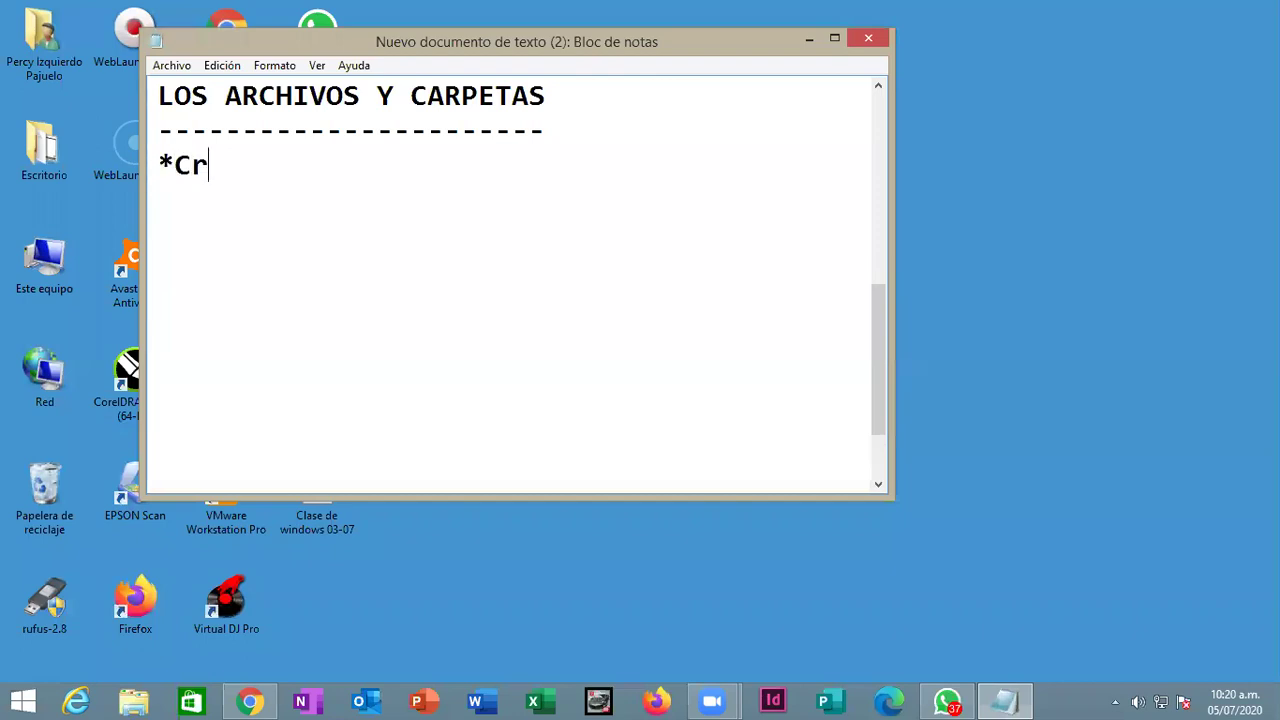
pyautogui.write('ear archivos')
pyautogui.press('Return')
pyautogui.write('---------------')
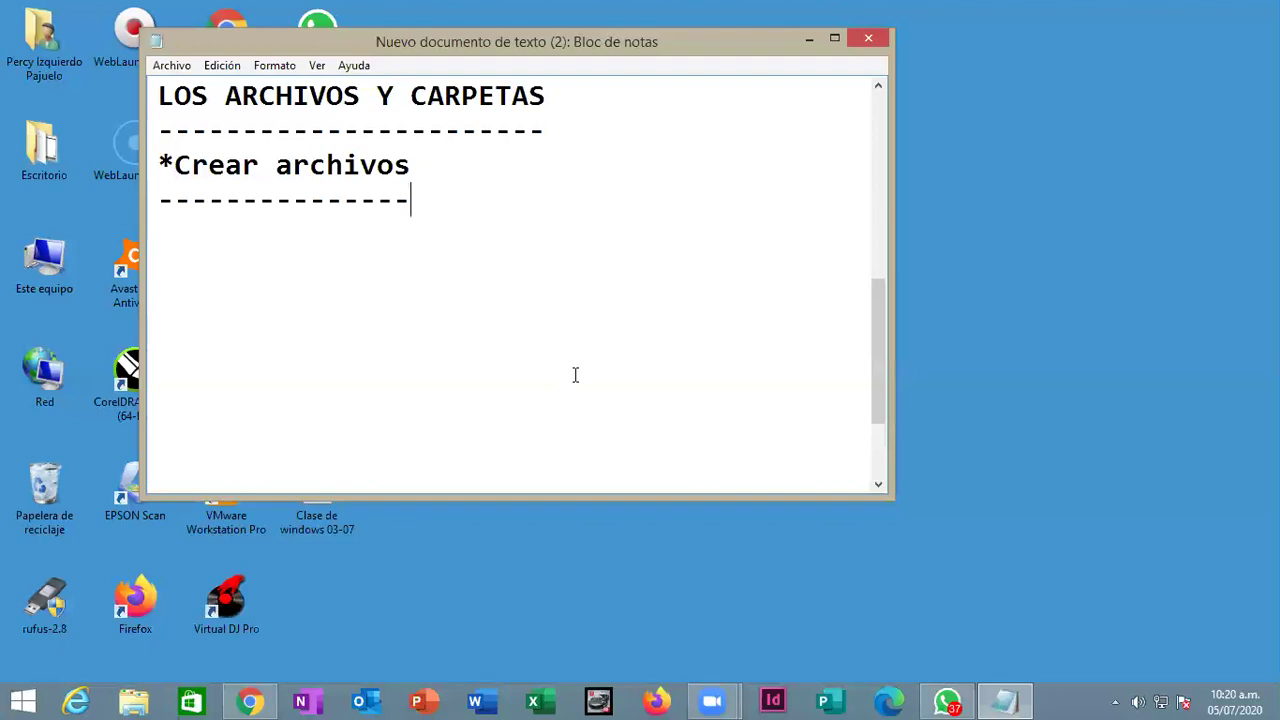
pyautogui.write('-')
# Step: Minimize the notes, launch Paint with the run command mspaint, and move its window higher on the desktop
pyautogui.click(810, 36)
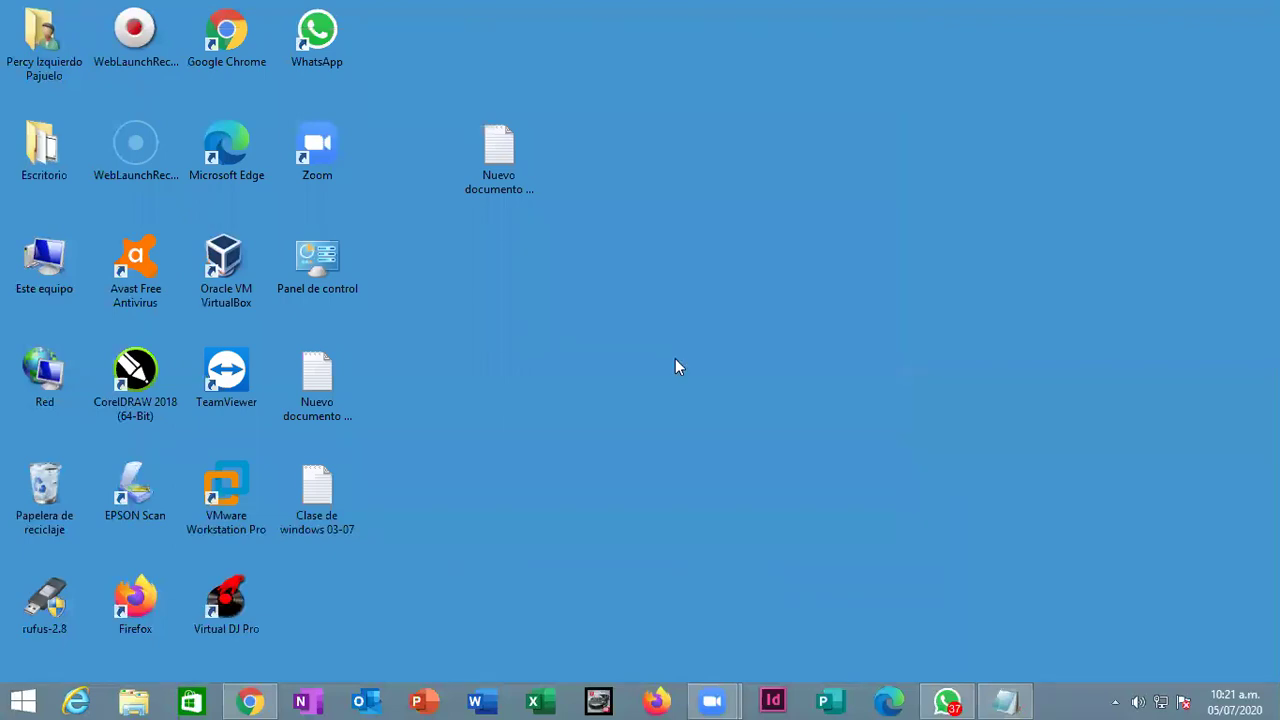
pyautogui.press('super+r')
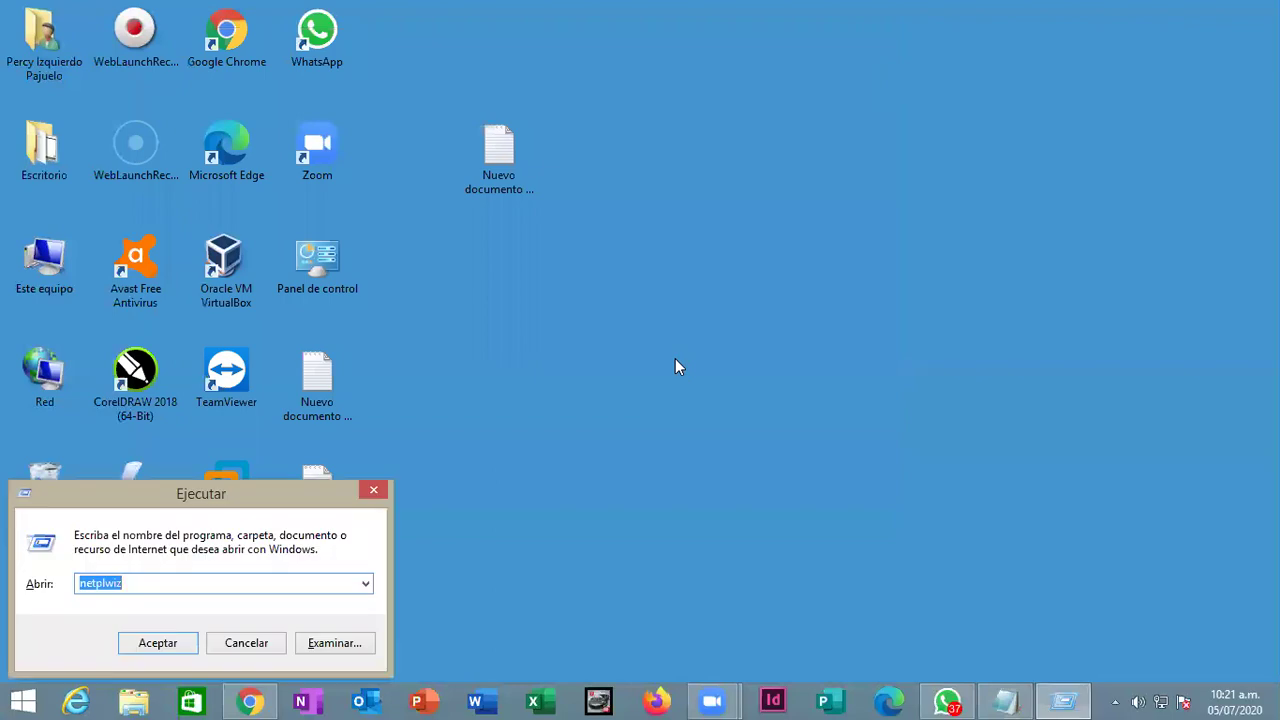
pyautogui.write('mspaint')
pyautogui.press('Return')
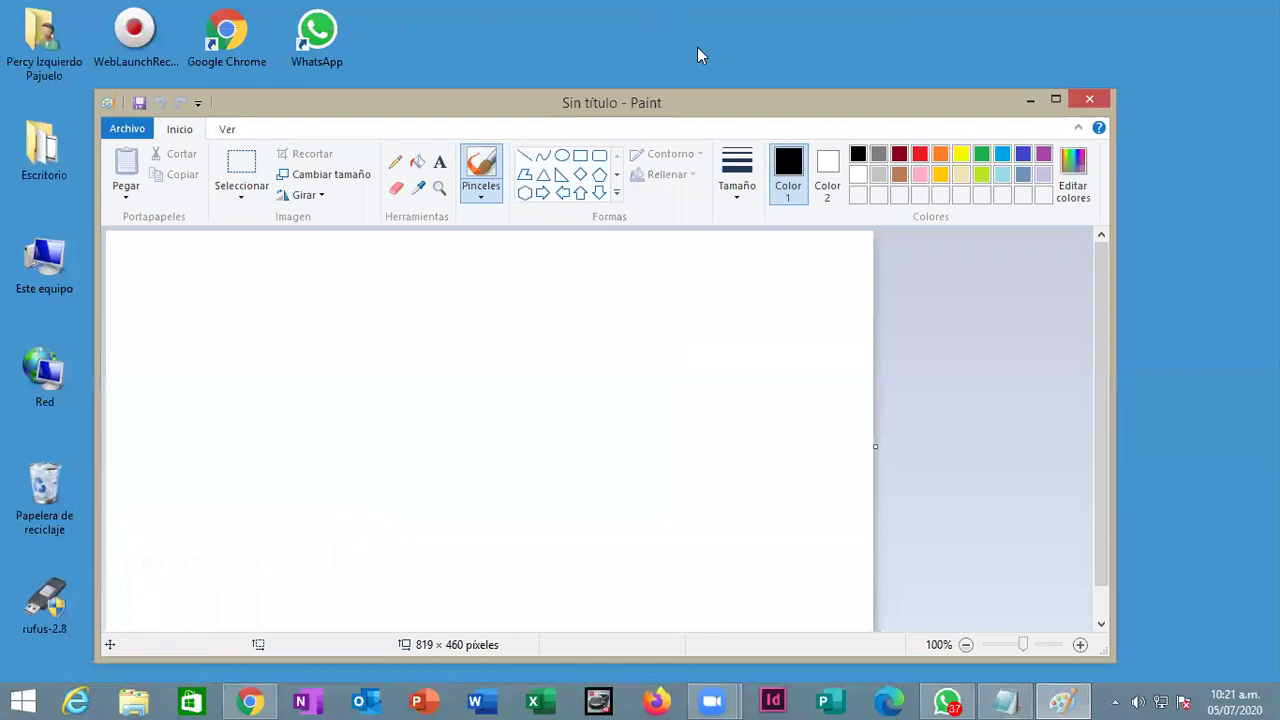
pyautogui.moveTo(669, 103); pyautogui.dragTo(643, 60)
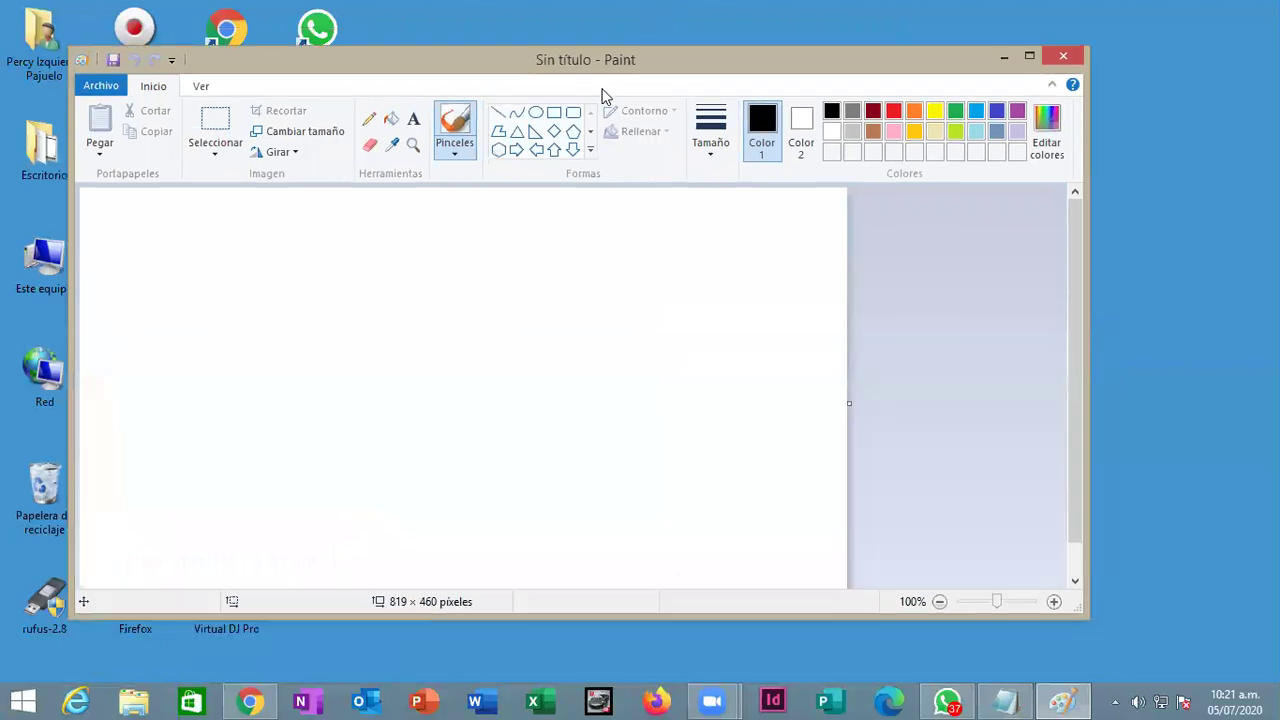
# Step: Draw a circle about 281 × 275 pixels in the left half of the canvas and give it a yellow outline
pyautogui.click(535, 113)
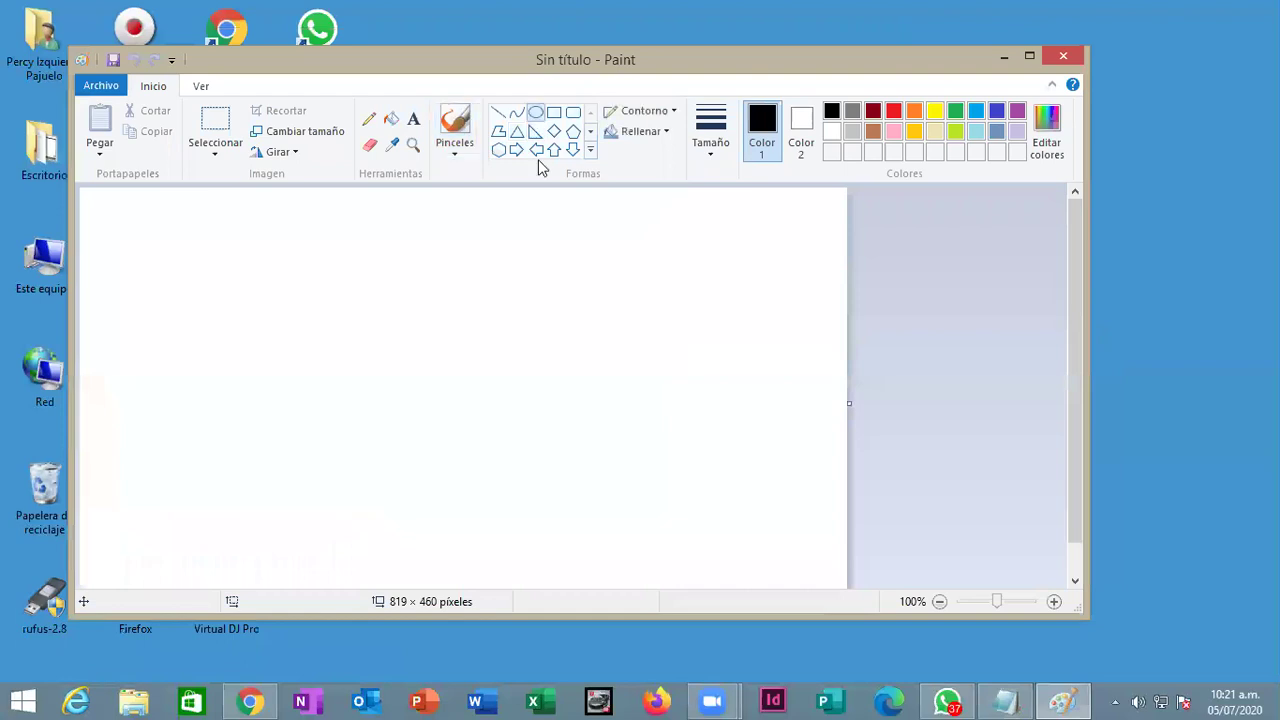
pyautogui.moveTo(169, 254); pyautogui.dragTo(433, 511)
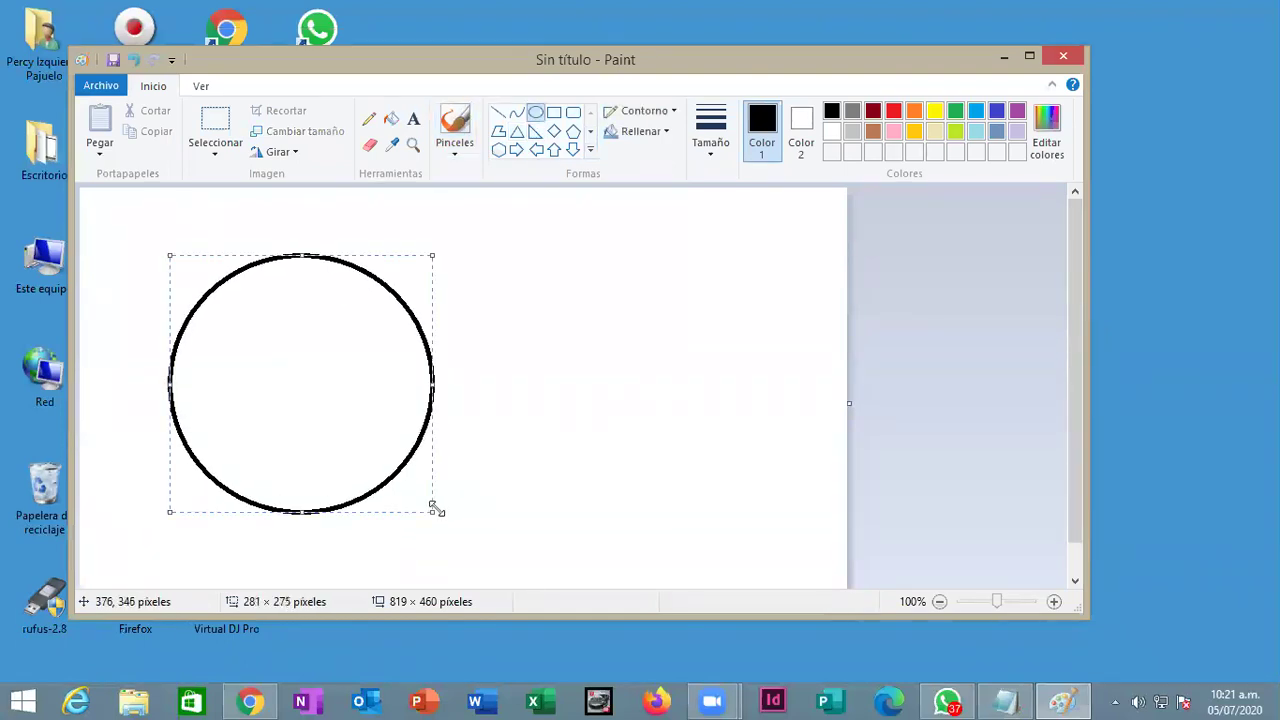
pyautogui.click(640, 131)
pyautogui.click(873, 110)
pyautogui.click(873, 110)
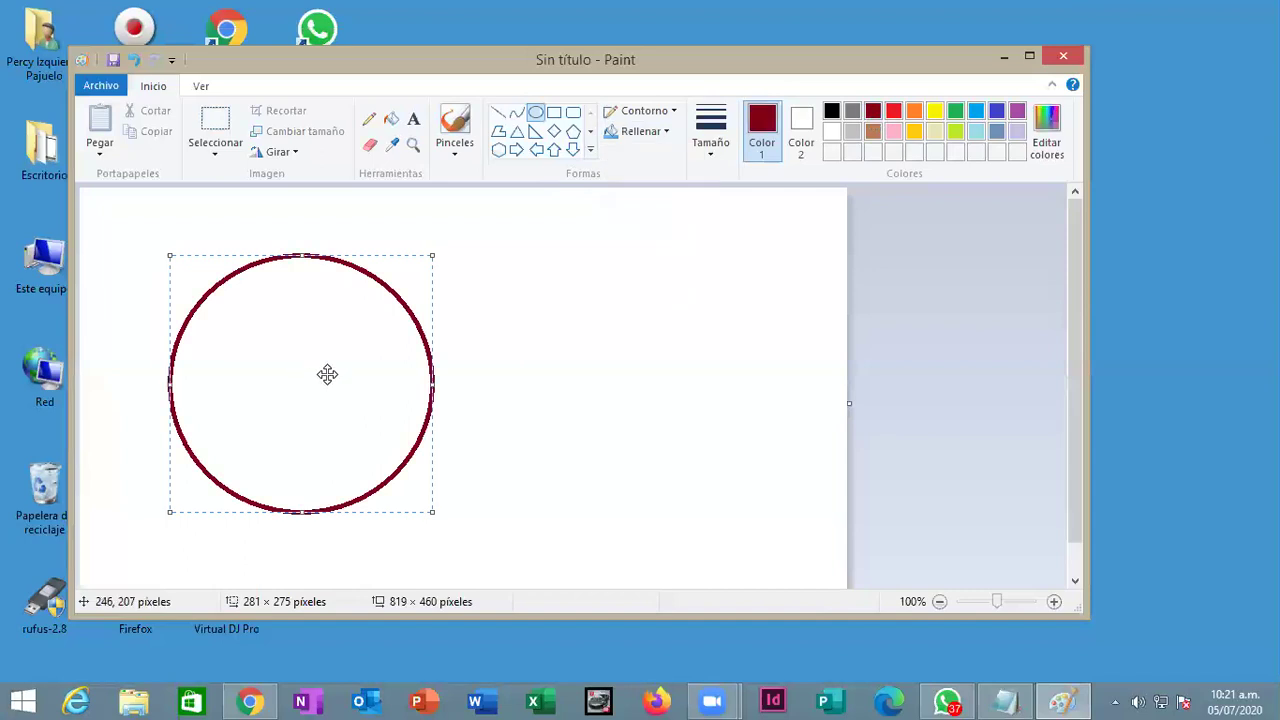
pyautogui.click(934, 110)
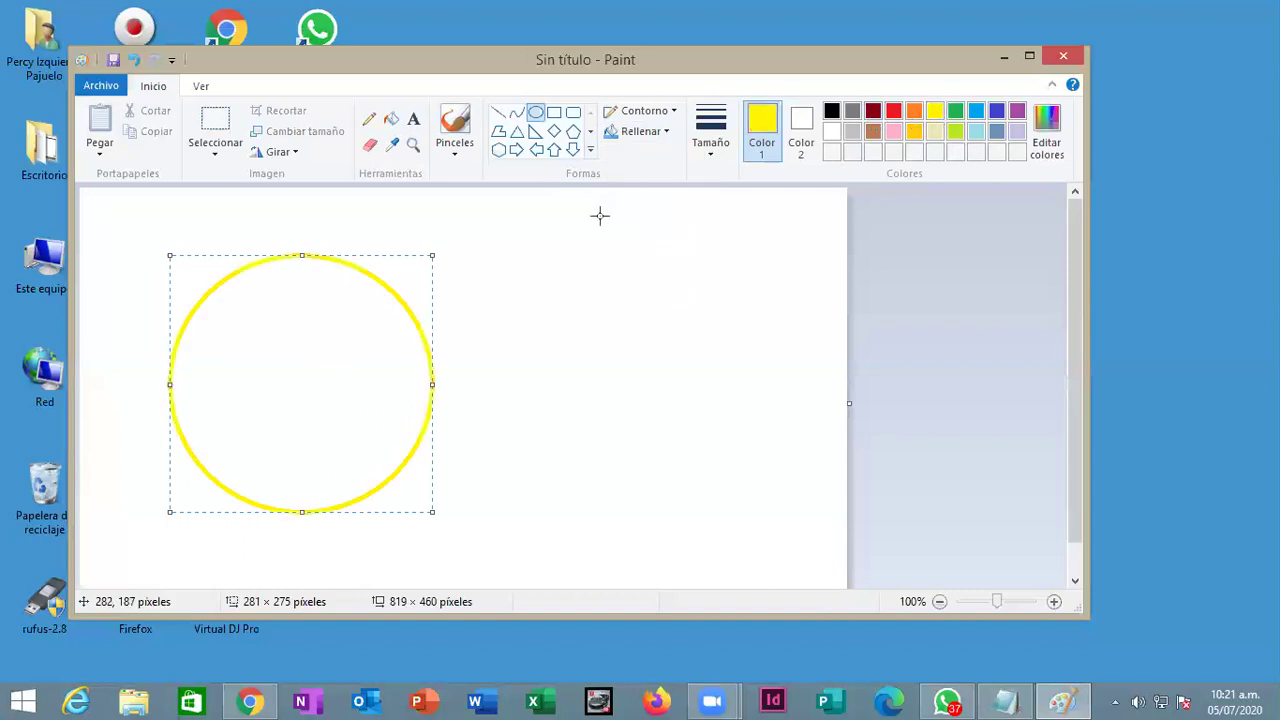
# Step: Fill the circle with solid dark red, set as Color 2
pyautogui.click(800, 120)
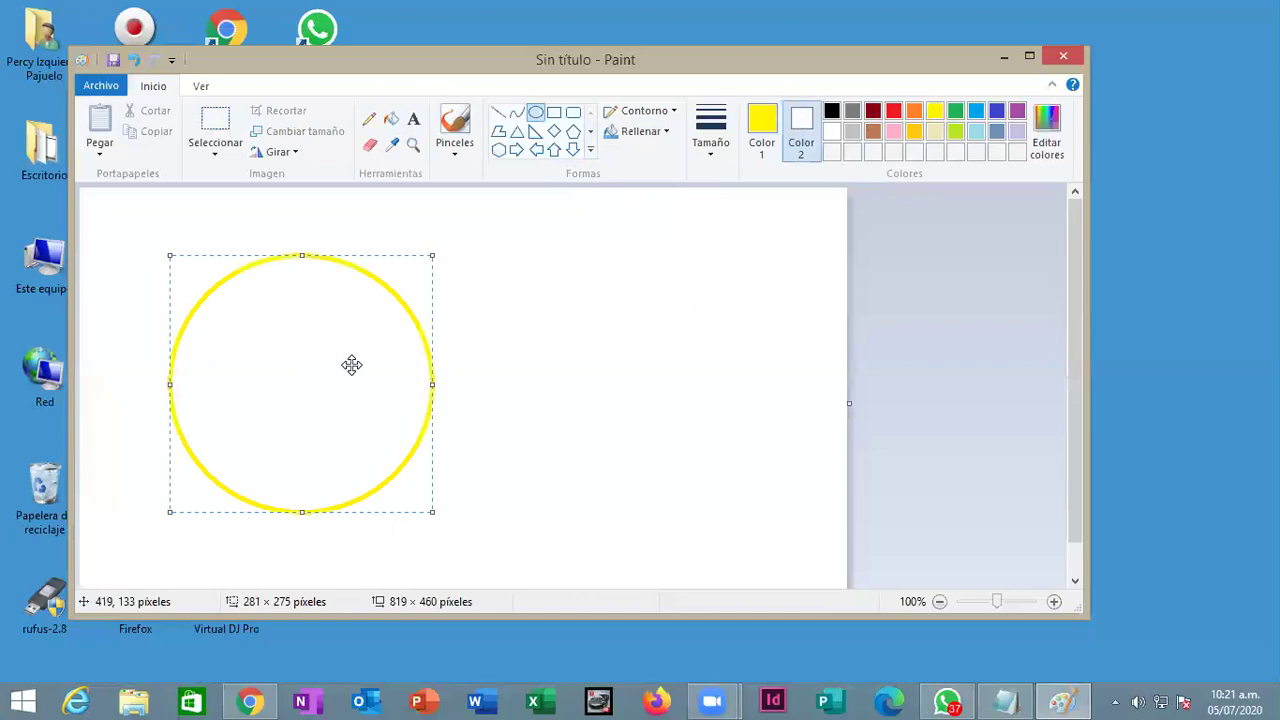
pyautogui.click(640, 131)
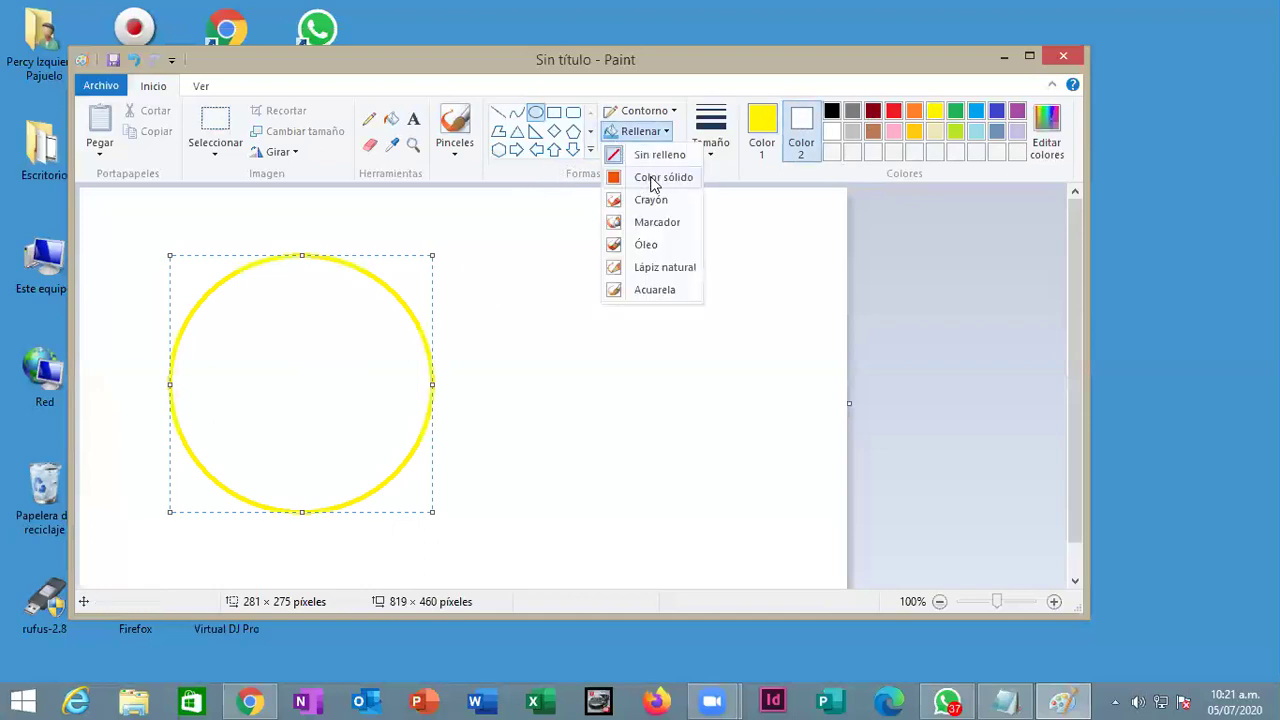
pyautogui.click(652, 180)
pyautogui.click(876, 114)
pyautogui.hotkey('ctrl', 'z')
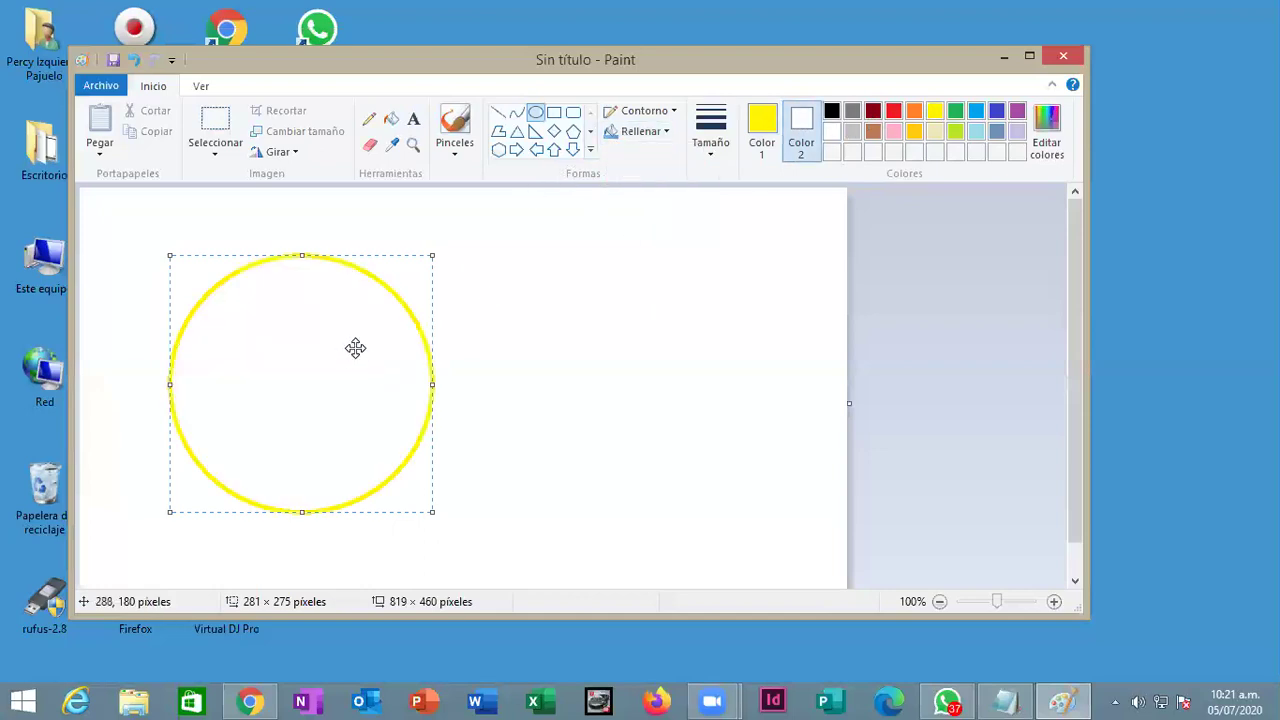
pyautogui.click(876, 114)
pyautogui.click(876, 114)
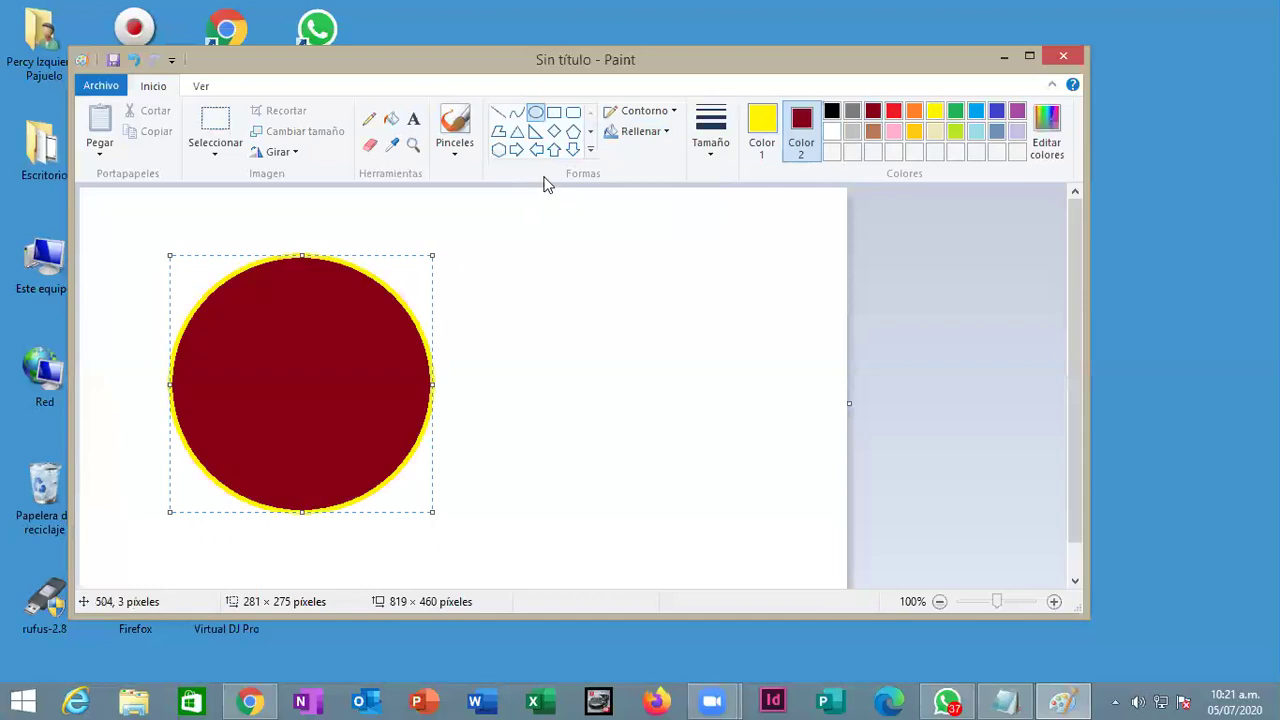
# Step: Draw a diamond about 256 × 261 pixels to the right of the circle, with the same yellow outline and dark red fill
pyautogui.click(553, 131)
pyautogui.moveTo(537, 249)
pyautogui.mouseDown()
pyautogui.moveTo(666, 397)
pyautogui.moveTo(777, 494)
pyautogui.mouseUp()
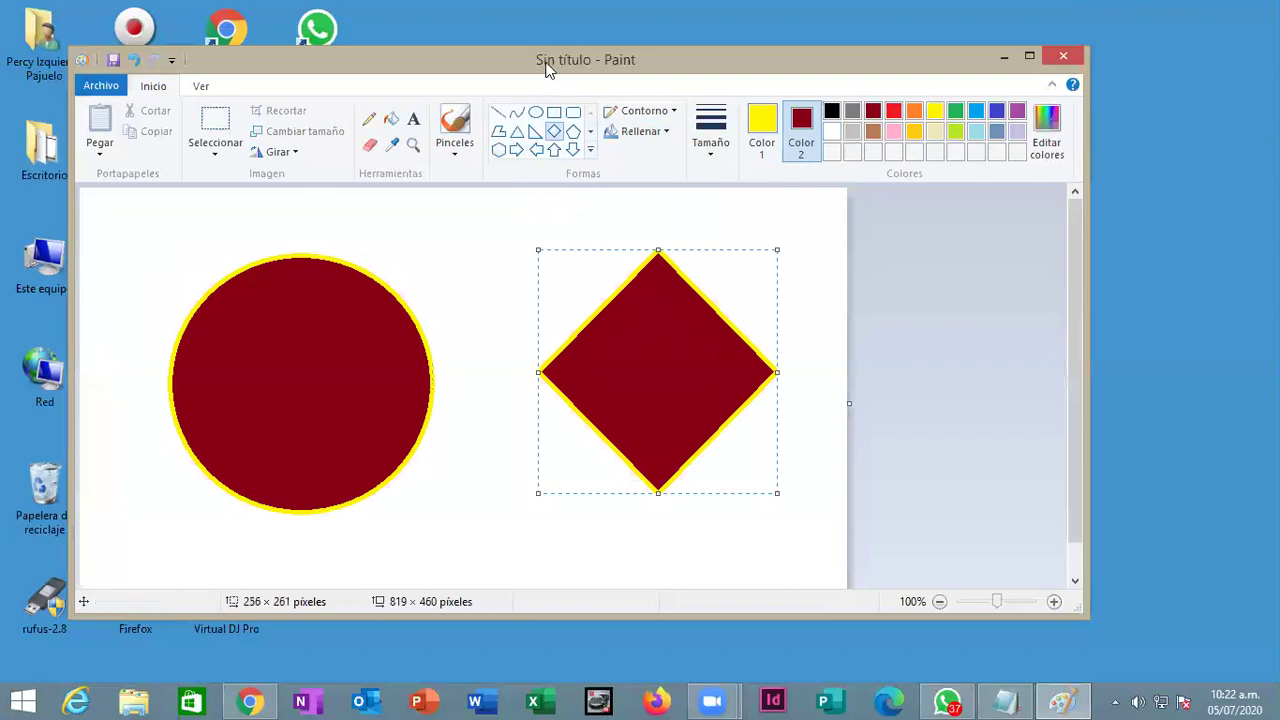
pyautogui.moveTo(547, 67); pyautogui.dragTo(511, 34)
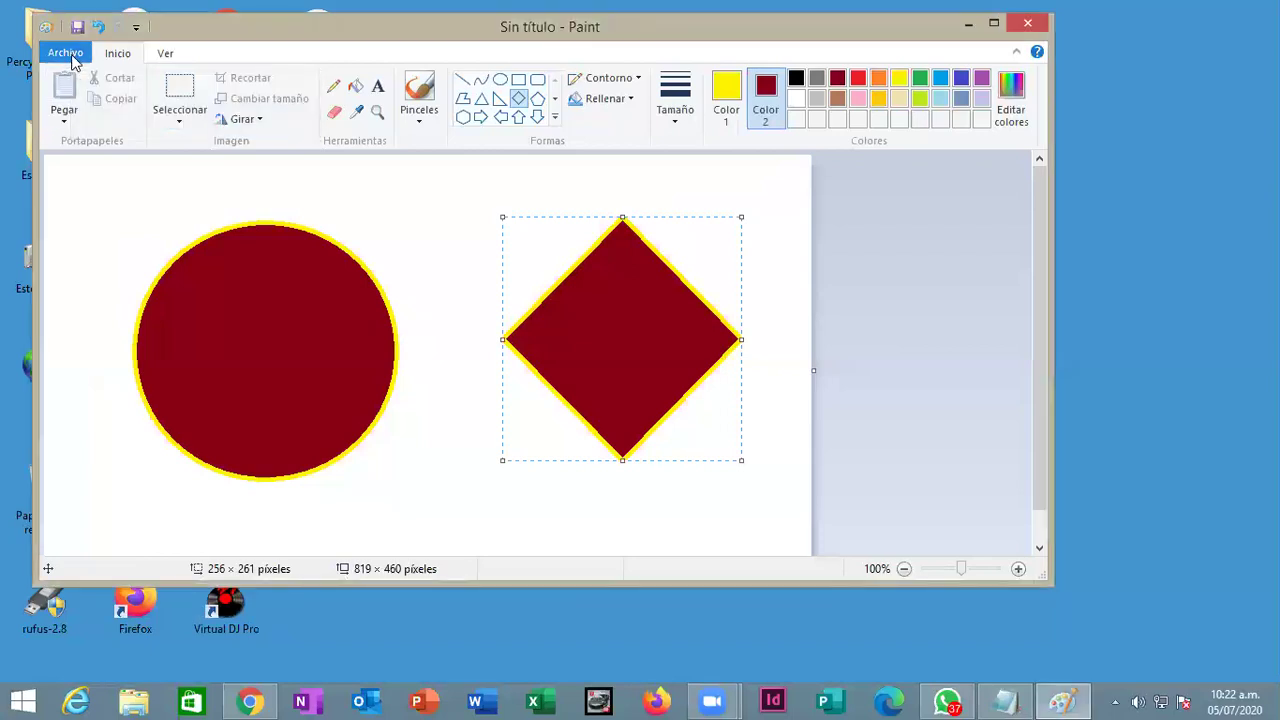
# Step: Save the drawing as a PNG image named Dibujo in the Escritorio folder
pyautogui.click(66, 54)
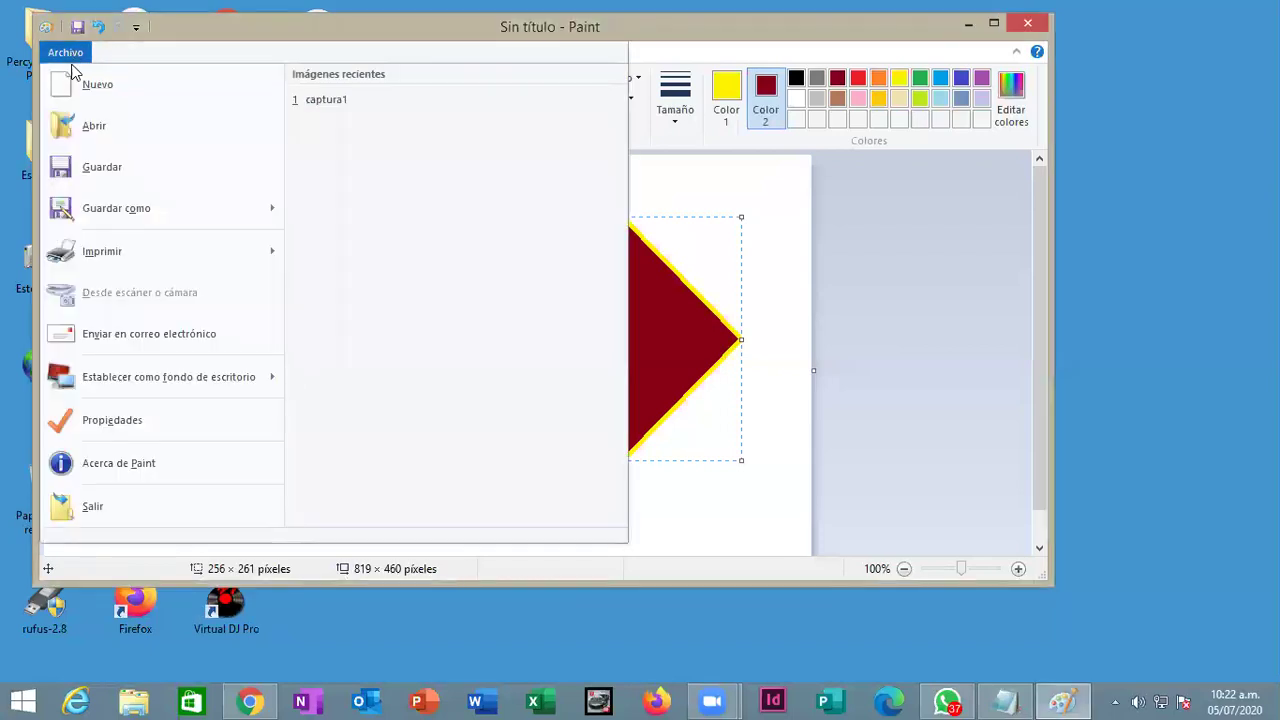
pyautogui.click(107, 165)
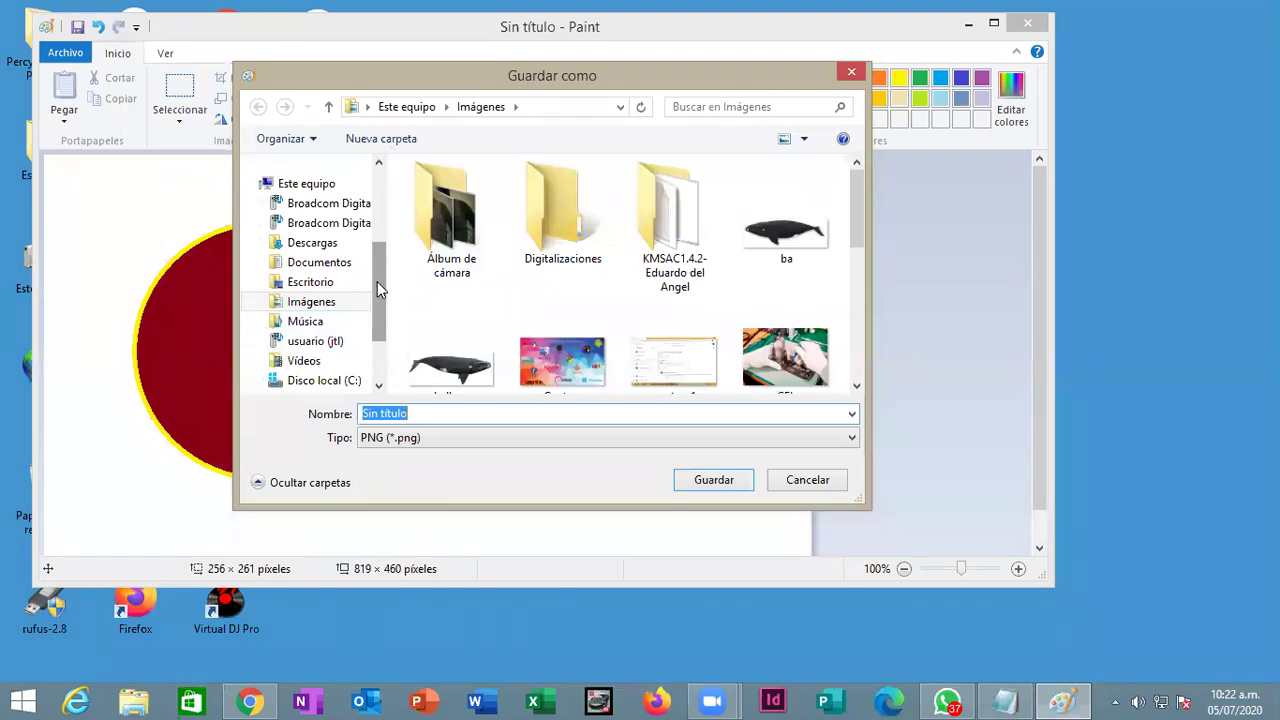
pyautogui.scroll(-1, 377, 287)
pyautogui.scroll(1, 368, 290)
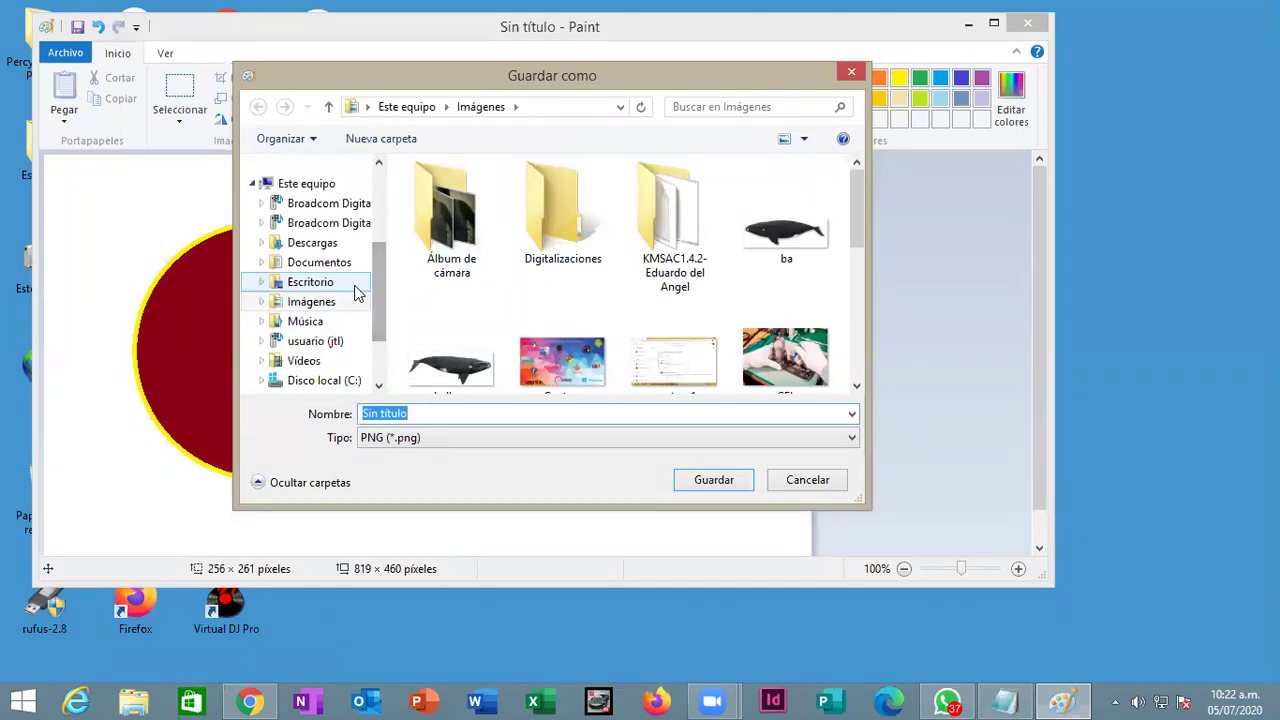
pyautogui.click(310, 282)
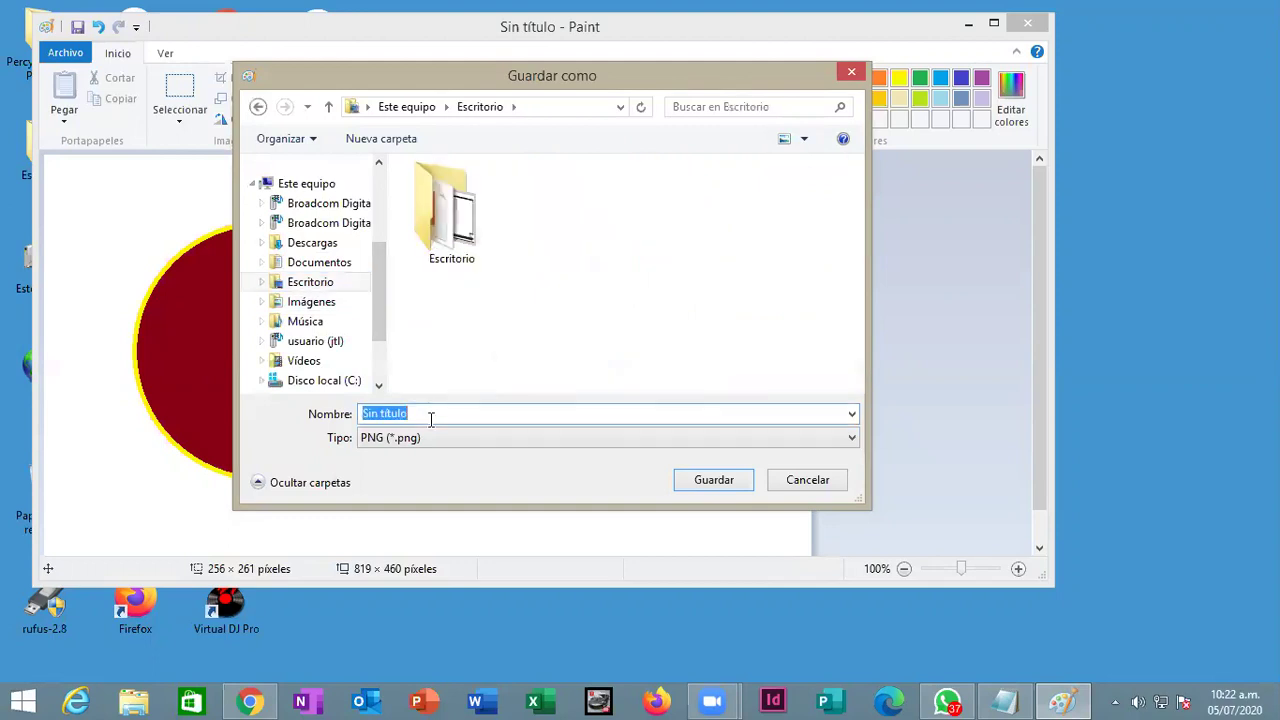
pyautogui.write('Dibujo')
pyautogui.click(722, 478)
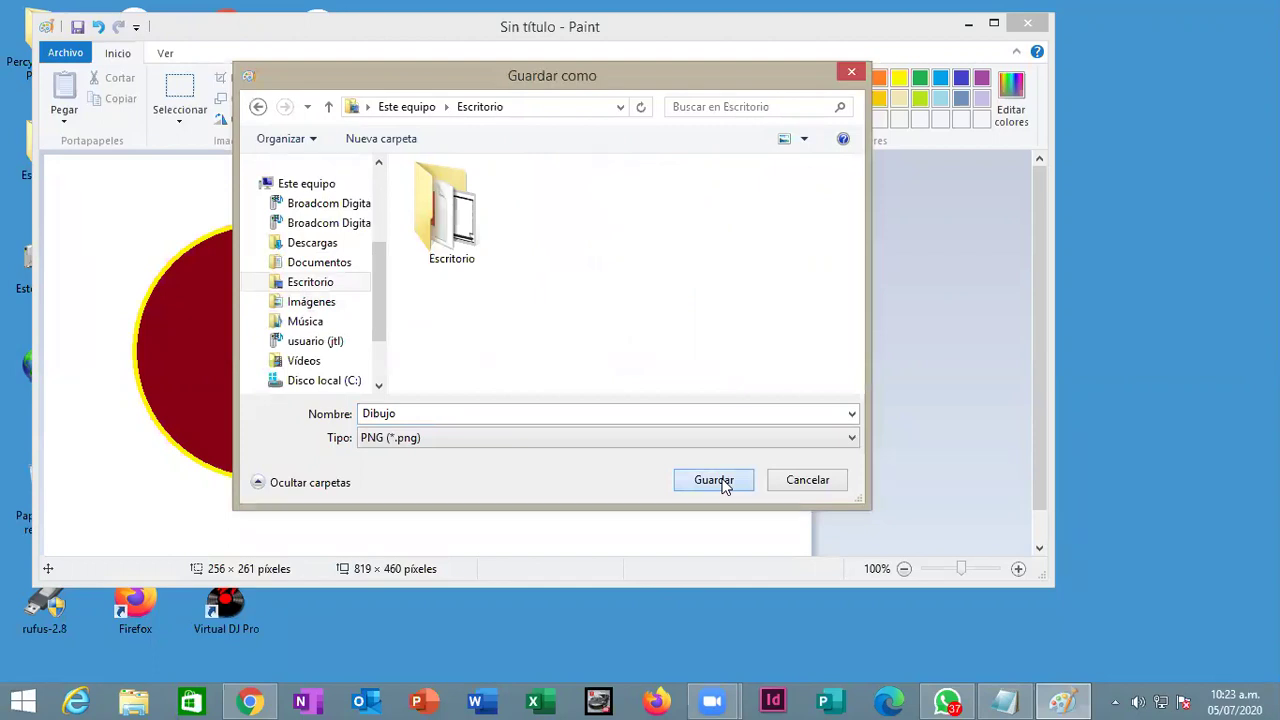
pyautogui.click(724, 482)
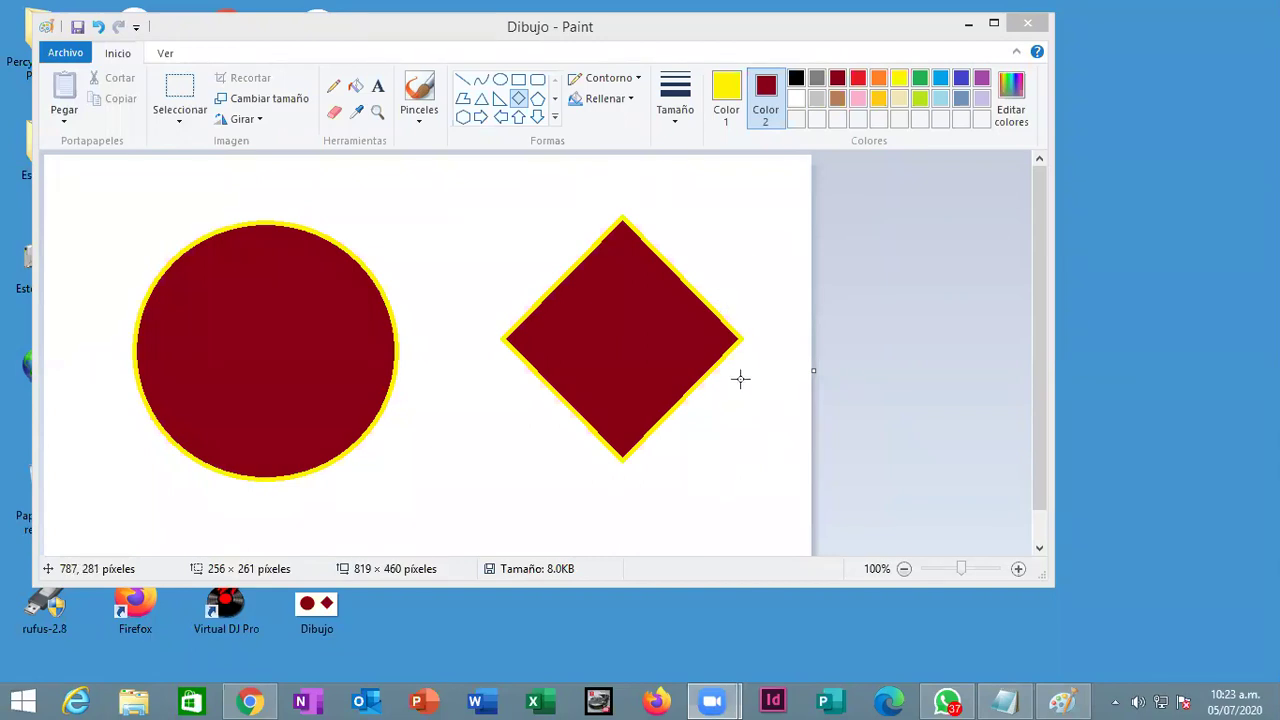
# Step: Close Paint, then move the Dibujo file to the empty desktop area and the stray Nuevo documento file beside the WhatsApp icon
pyautogui.click(1030, 25)
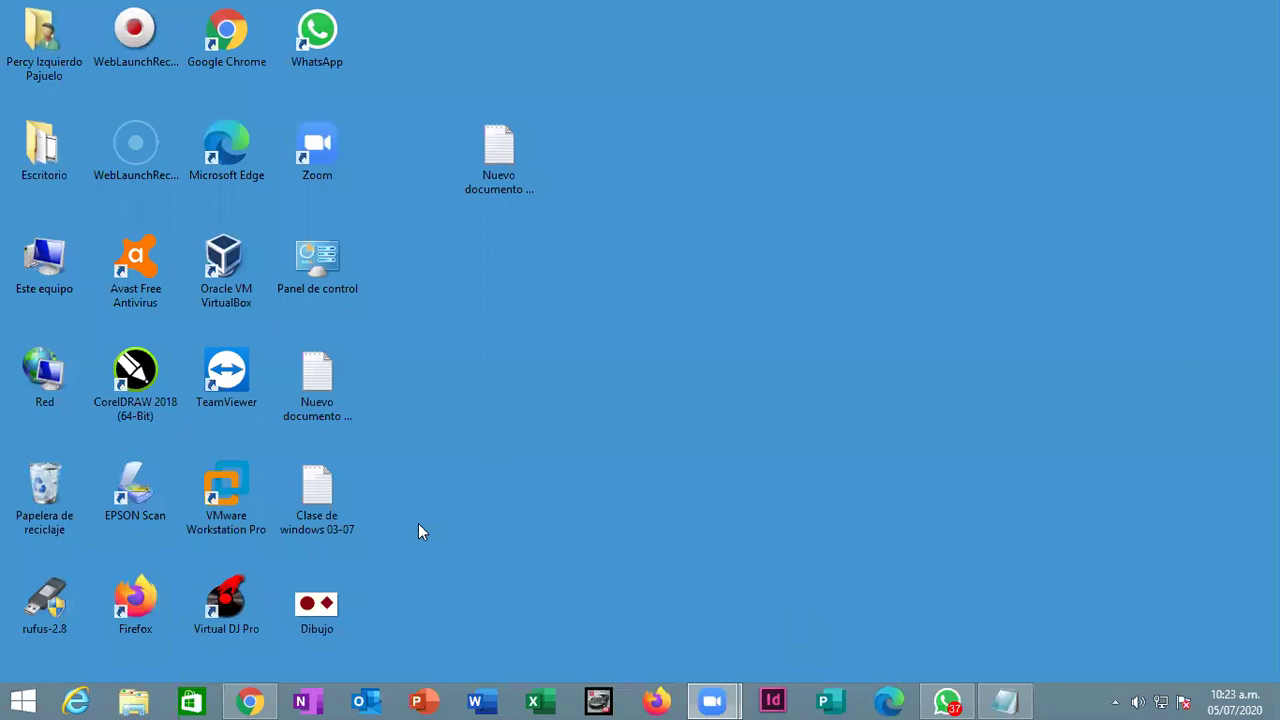
pyautogui.moveTo(309, 609); pyautogui.dragTo(672, 60)
pyautogui.moveTo(475, 130); pyautogui.dragTo(425, 42)
pyautogui.moveTo(675, 55); pyautogui.dragTo(633, 165)
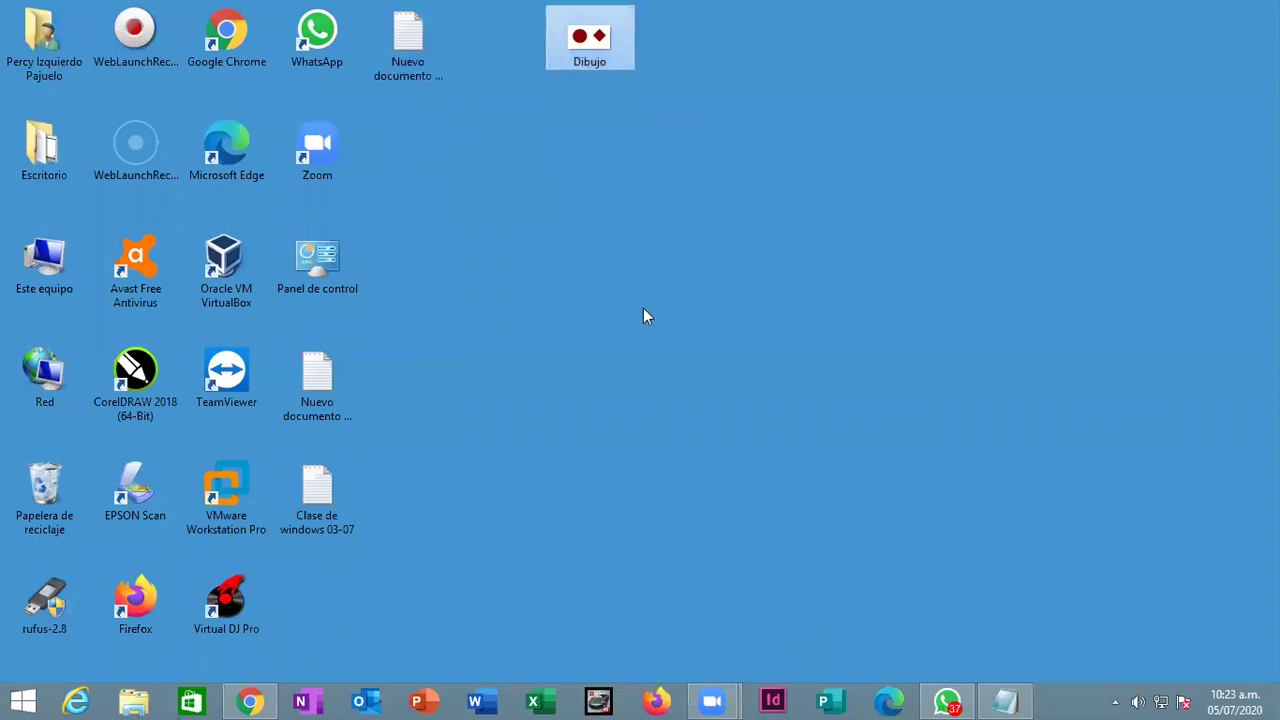
# Step: Launch Notepad with the run command notepad
pyautogui.press('super+r')
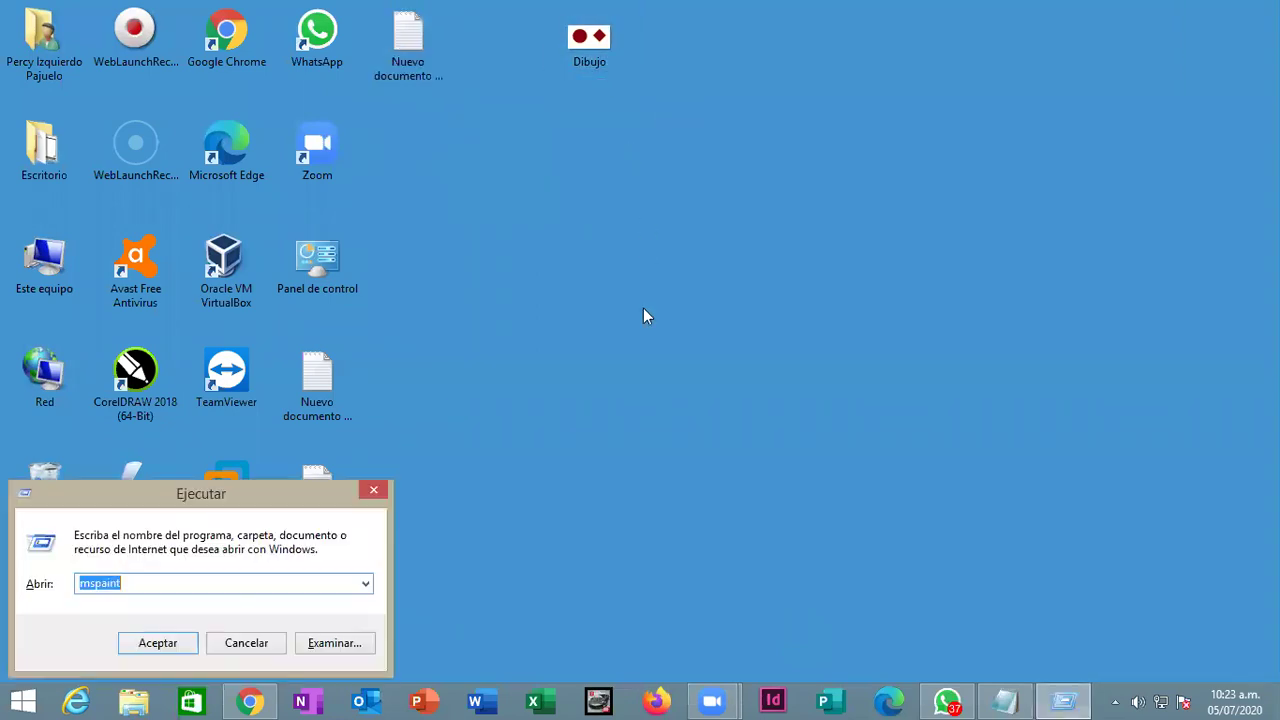
pyautogui.write('notepada')
pyautogui.press('BackSpace')
pyautogui.press('Return')
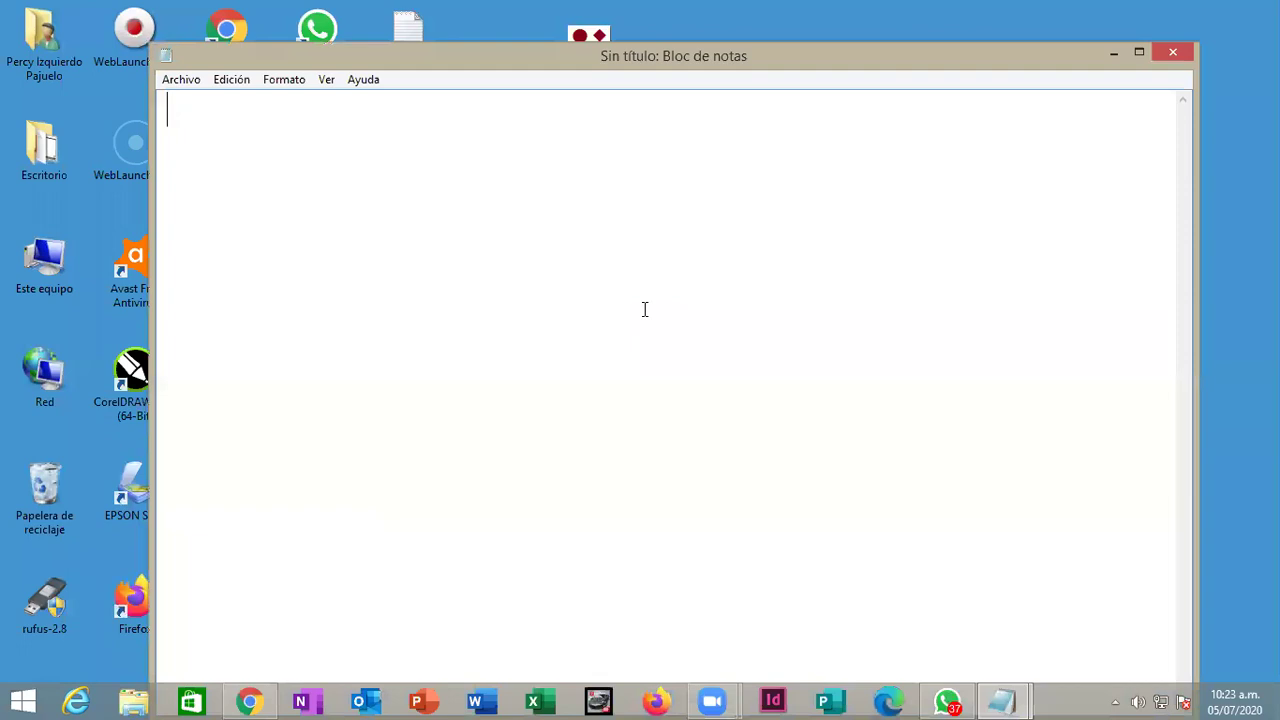
# Step: Write the heading LISTA DE CLIENTES followed by three client first names, each on its own line with a leading dash
pyautogui.write('LISTA DE CLIENTES')
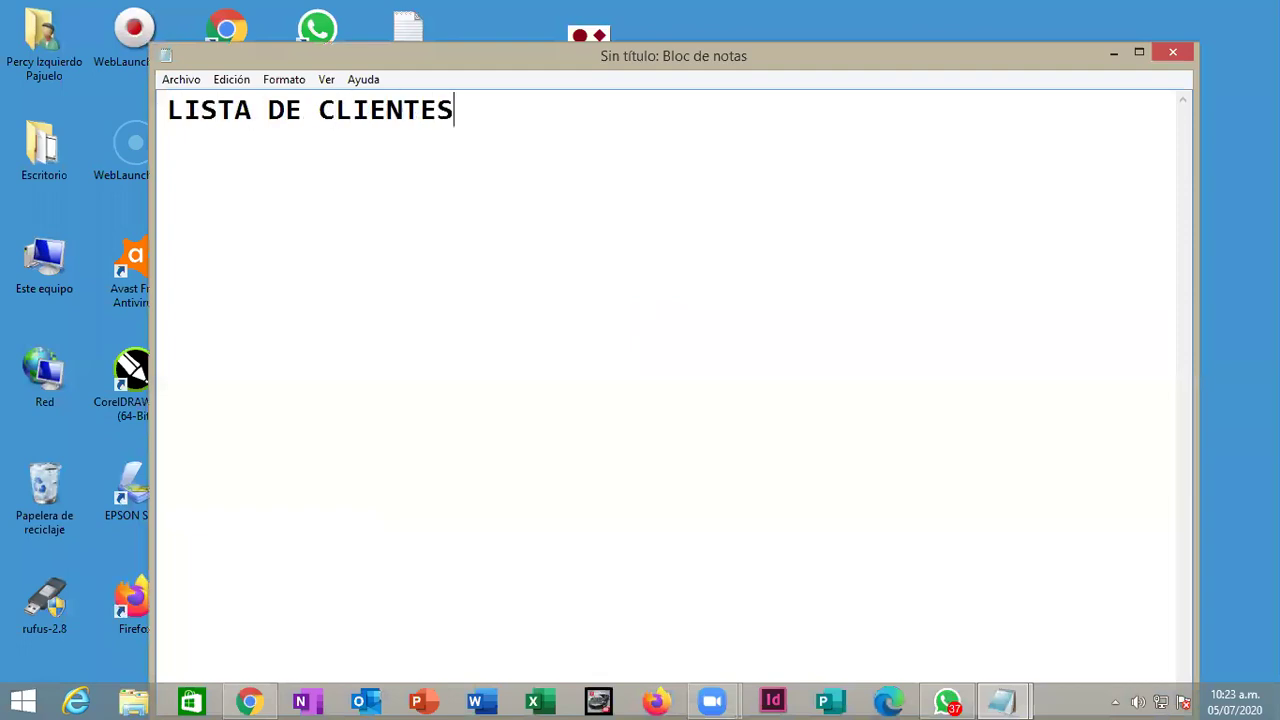
pyautogui.press('Return')
pyautogui.write('-Juan')
pyautogui.press('Return')
pyautogui.write('-Karina')
pyautogui.press('Return')
pyautogui.write('-Rosario')
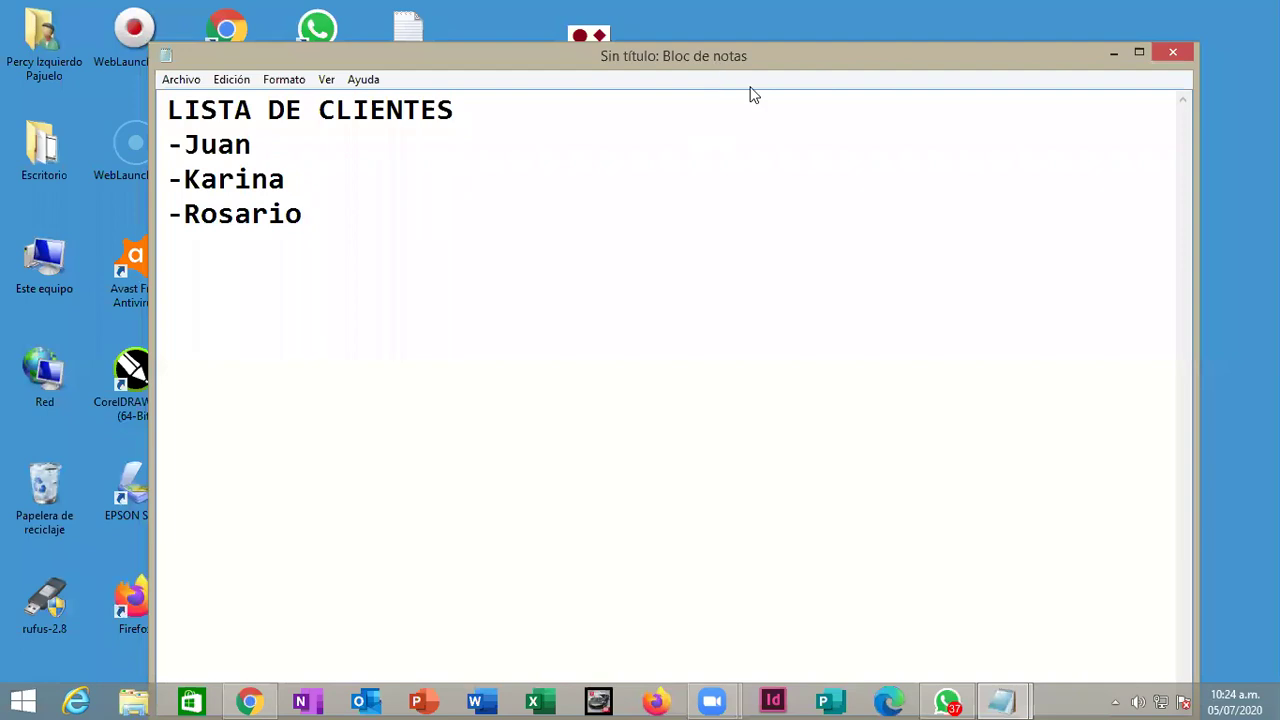
# Step: Reposition and shrink the Notepad window, and save the list as a text file named Clientes on the Escritorio
pyautogui.moveTo(754, 56); pyautogui.dragTo(704, 62)
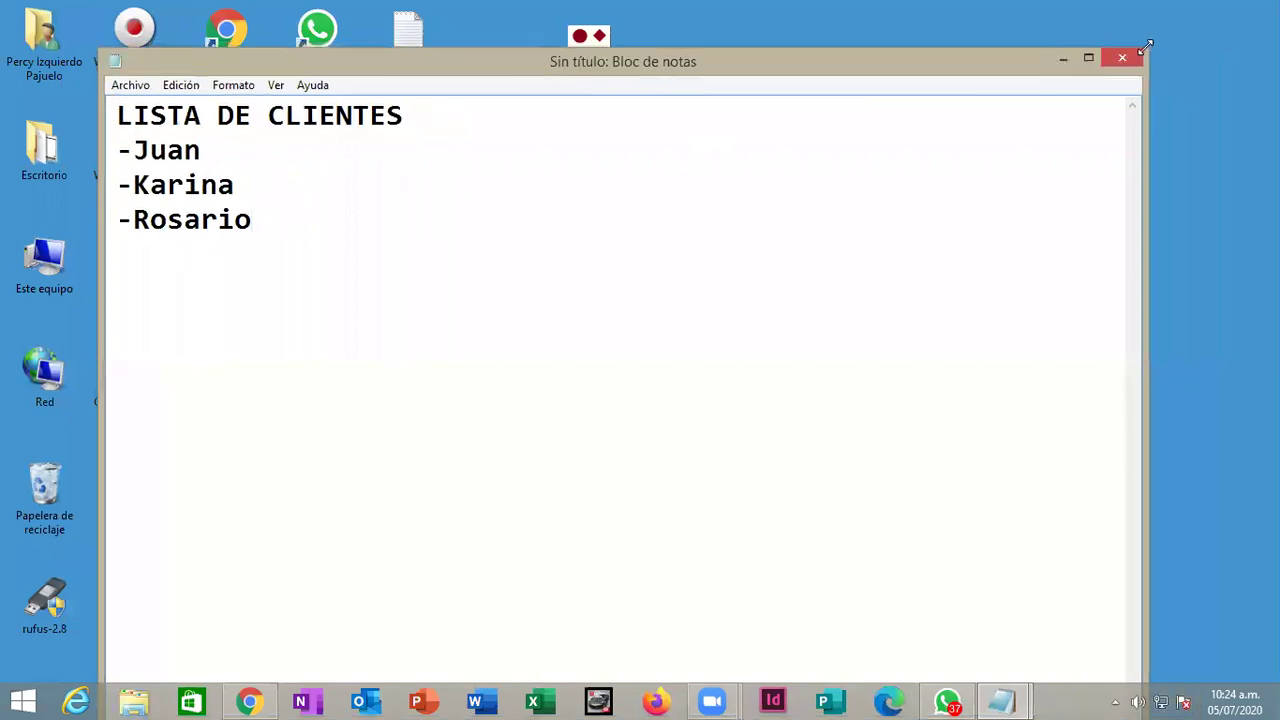
pyautogui.moveTo(808, 254); pyautogui.dragTo(709, 108)
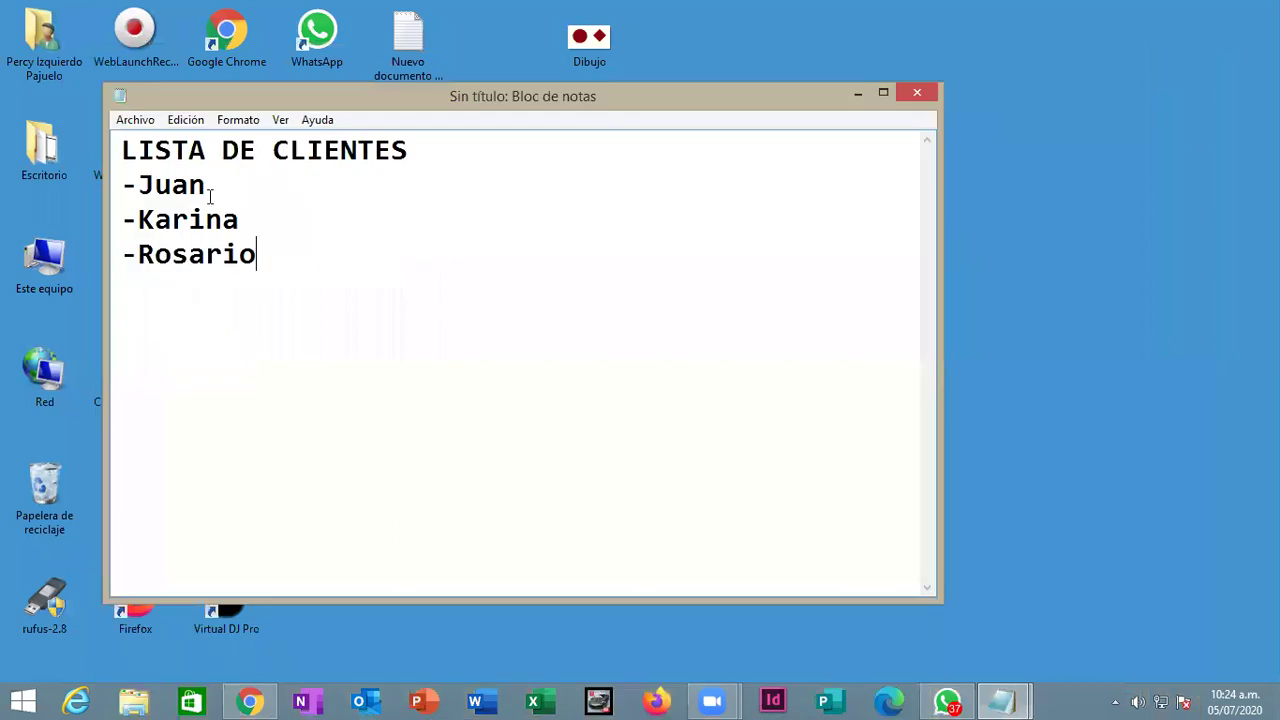
pyautogui.click(134, 124)
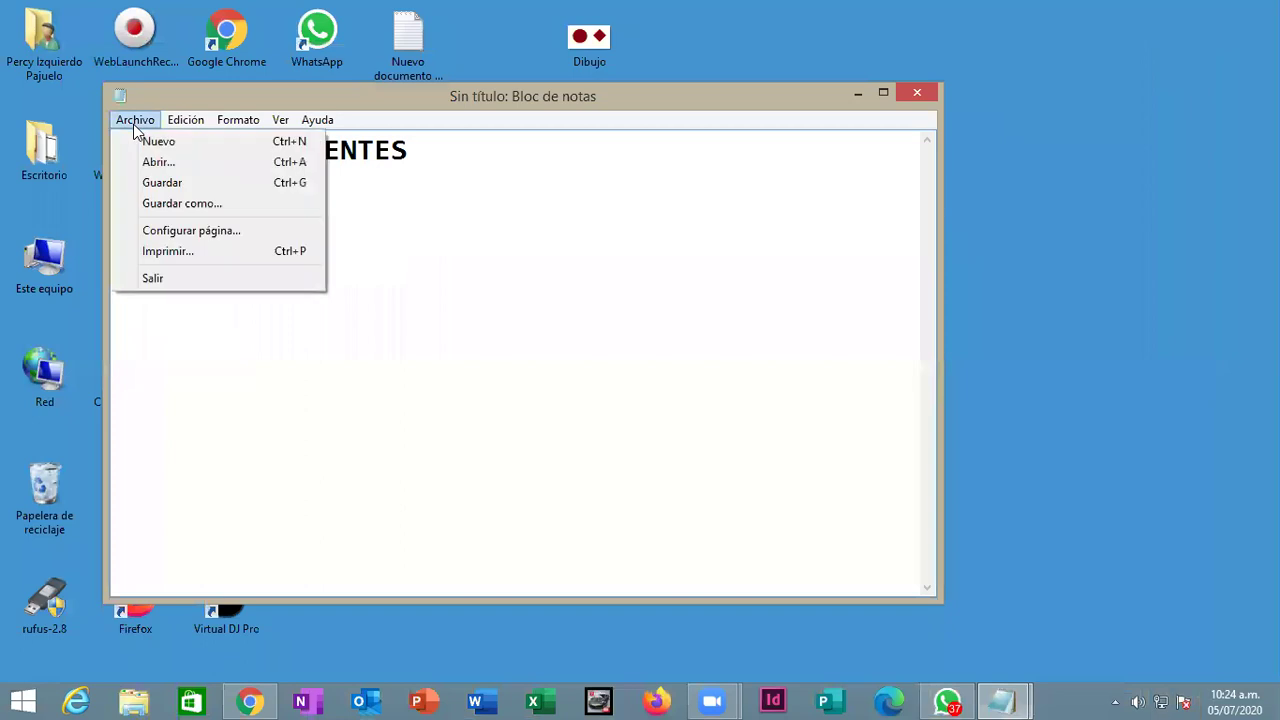
pyautogui.click(166, 186)
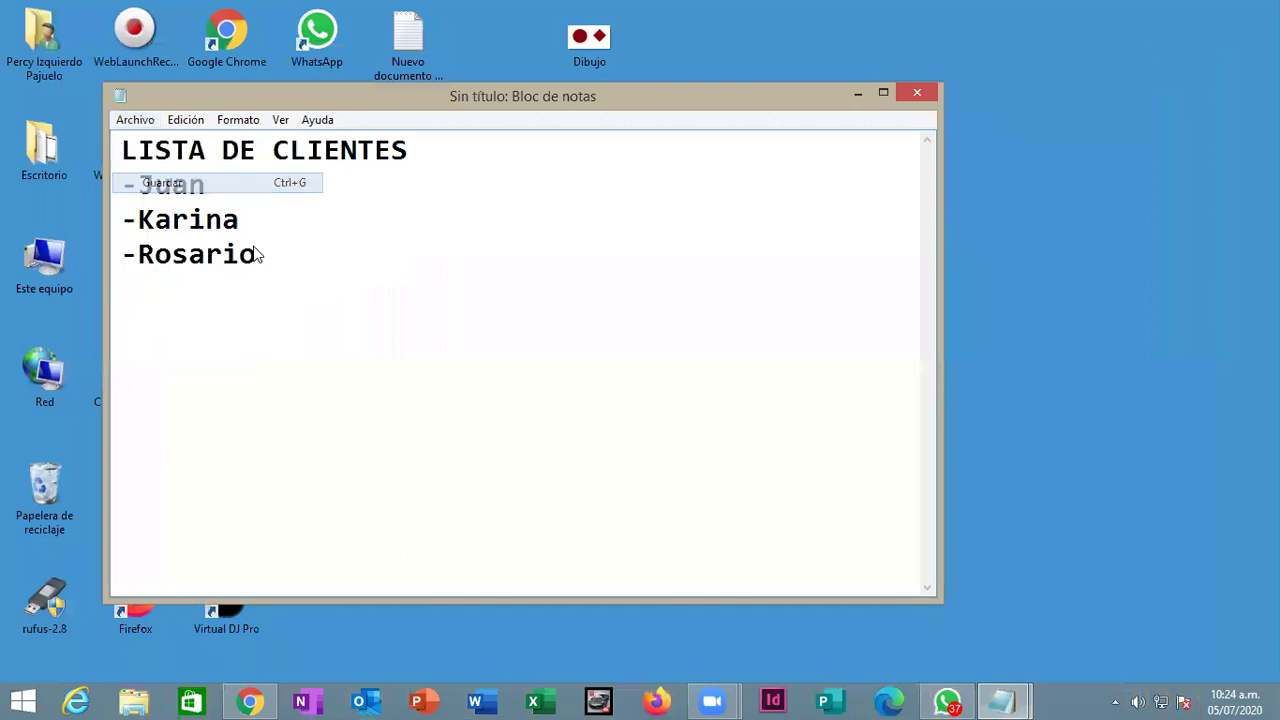
pyautogui.moveTo(407, 141); pyautogui.dragTo(579, 131)
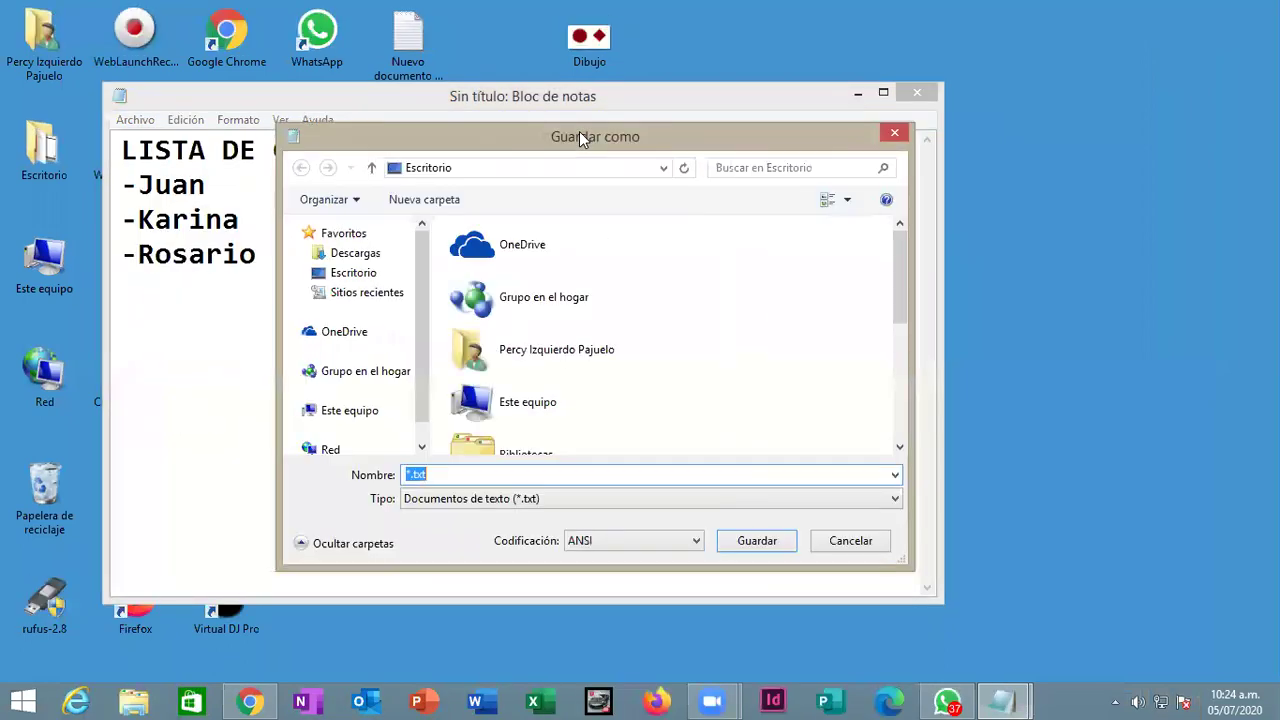
pyautogui.click(360, 270)
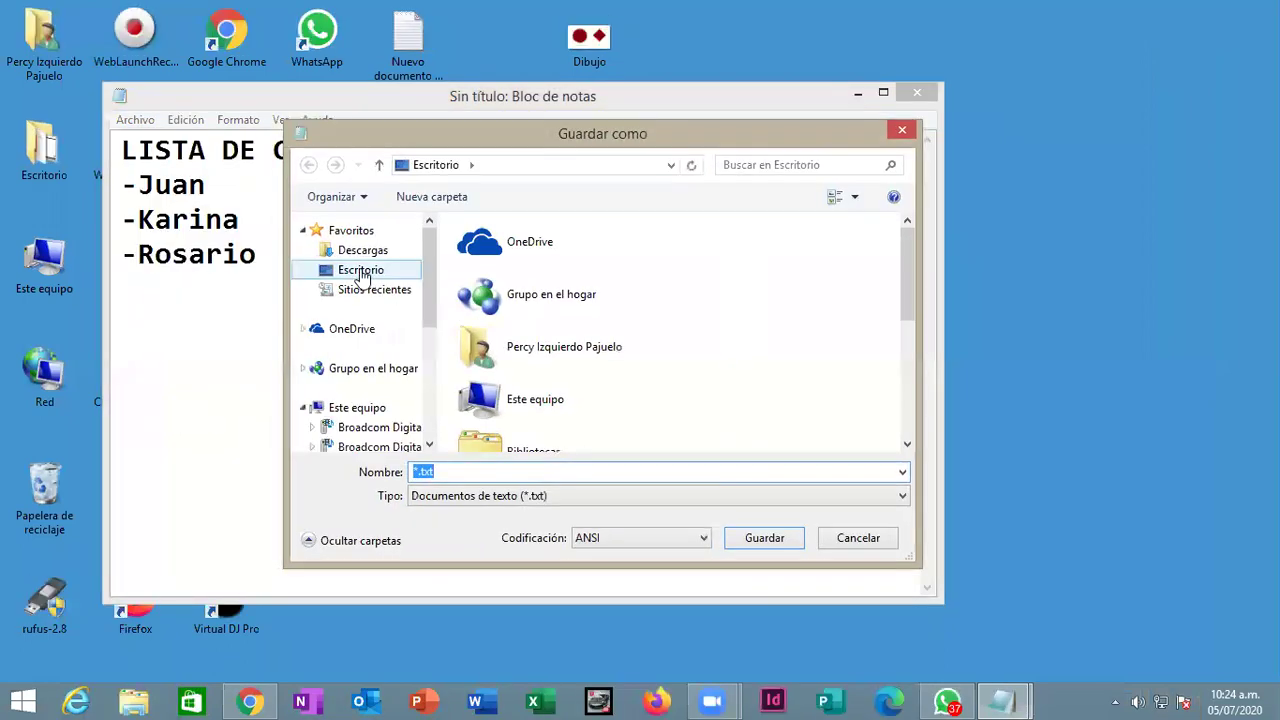
pyautogui.click(466, 474)
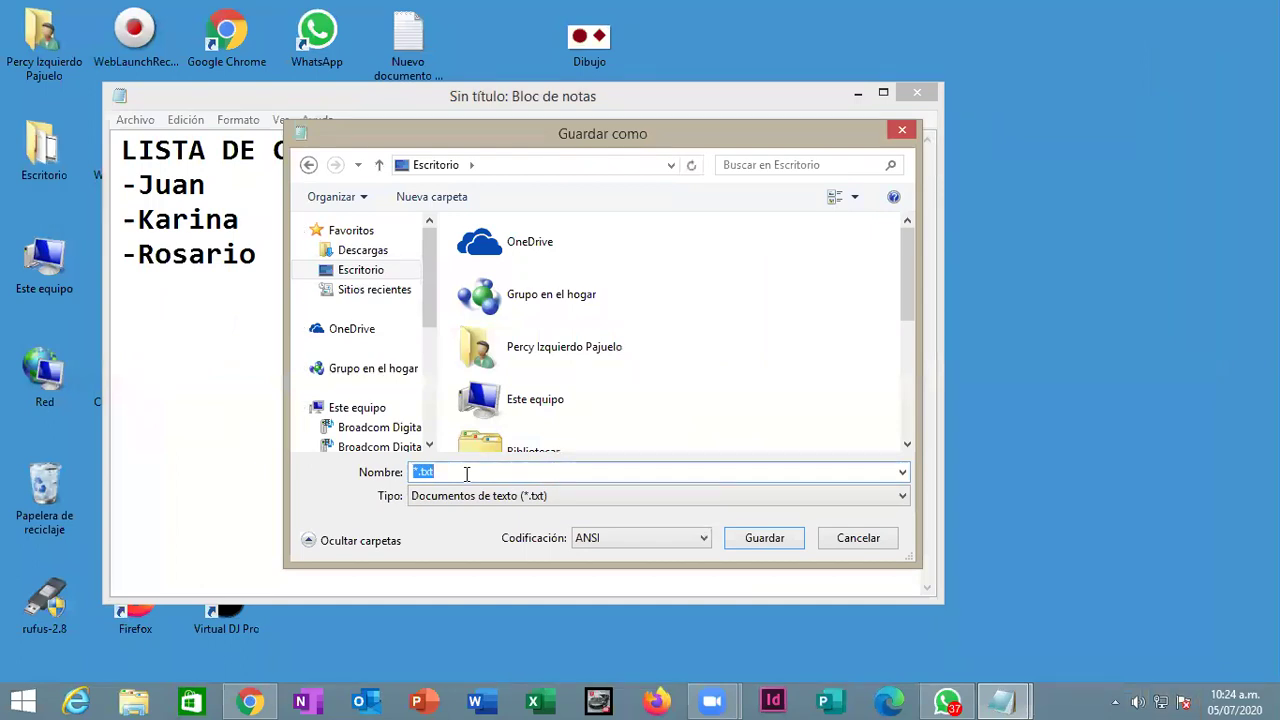
pyautogui.write('Clientes')
pyautogui.click(758, 546)
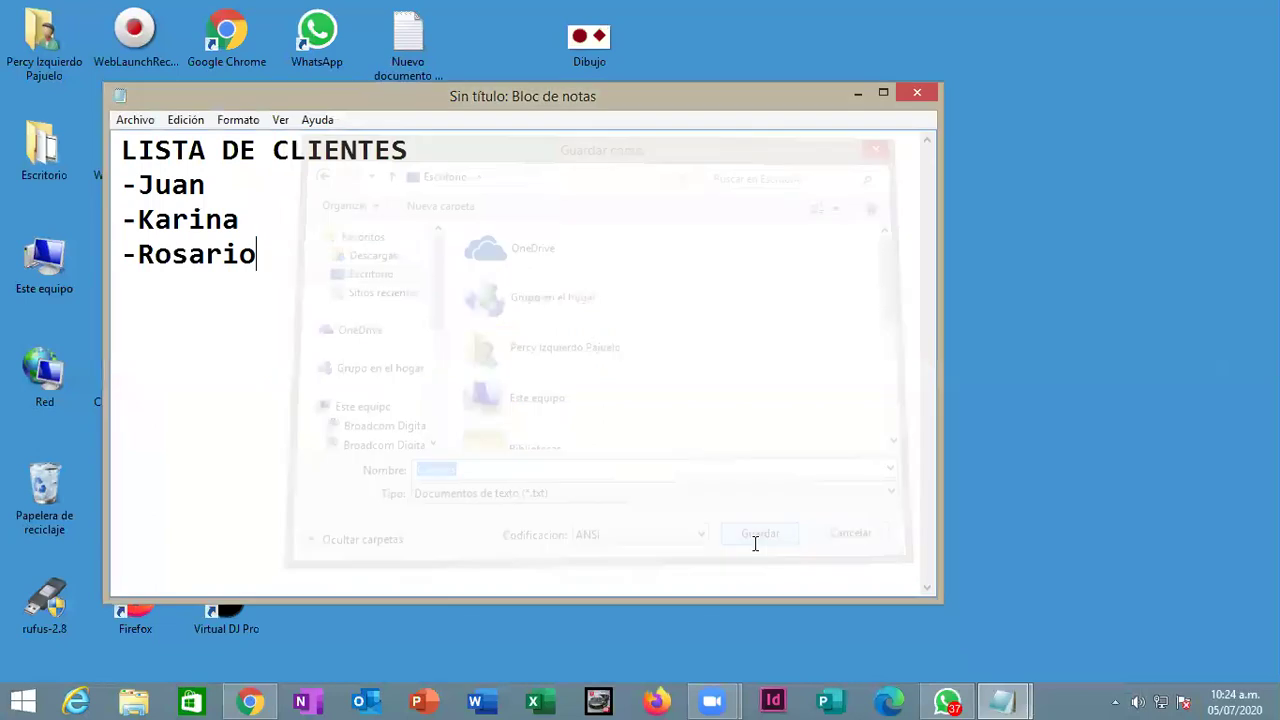
# Step: Close Notepad and move the Clientes file beside Dibujo on the desktop
pyautogui.click(917, 93)
pyautogui.moveTo(332, 600); pyautogui.dragTo(666, 66)
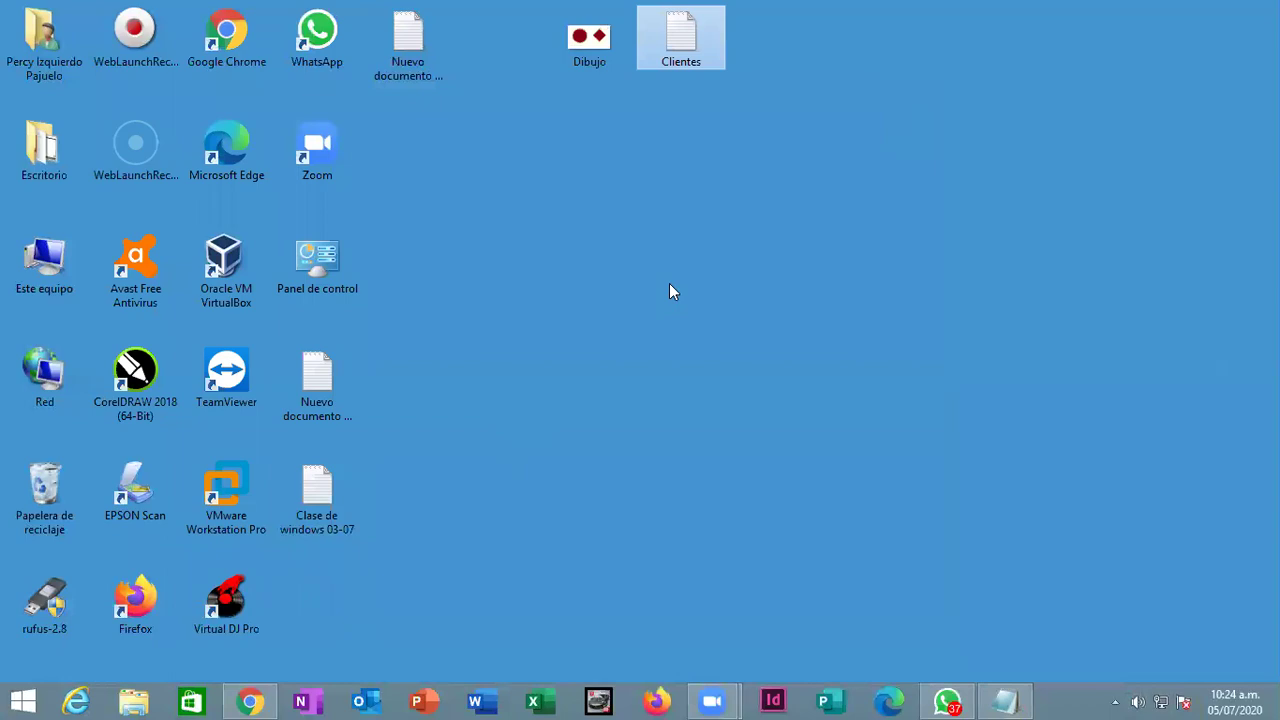
# Step: Launch Word with the run command winword and create a blank document
pyautogui.press('super+r')
pyautogui.write('winword')
pyautogui.press('Return')
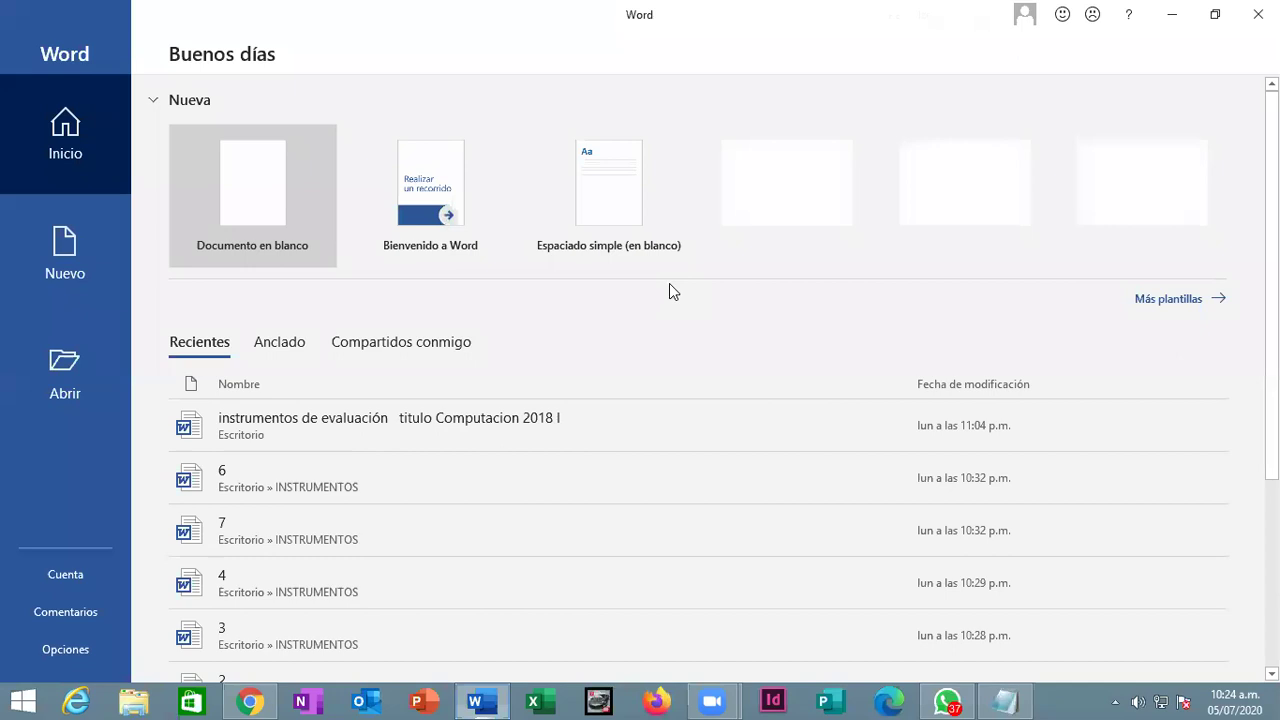
pyautogui.click(259, 185)
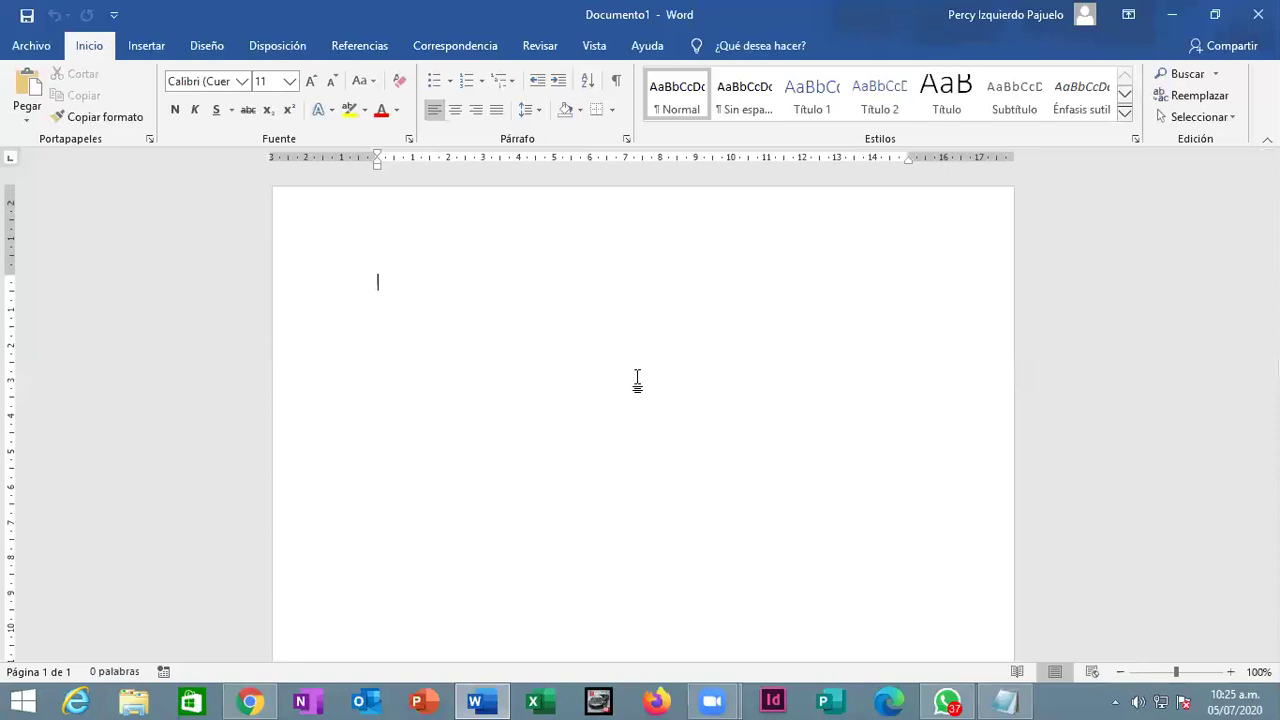
# Step: Fill the document with sample text using the formula =RAND(20,10) and look back over it from the beginning
pyautogui.write('=RA')
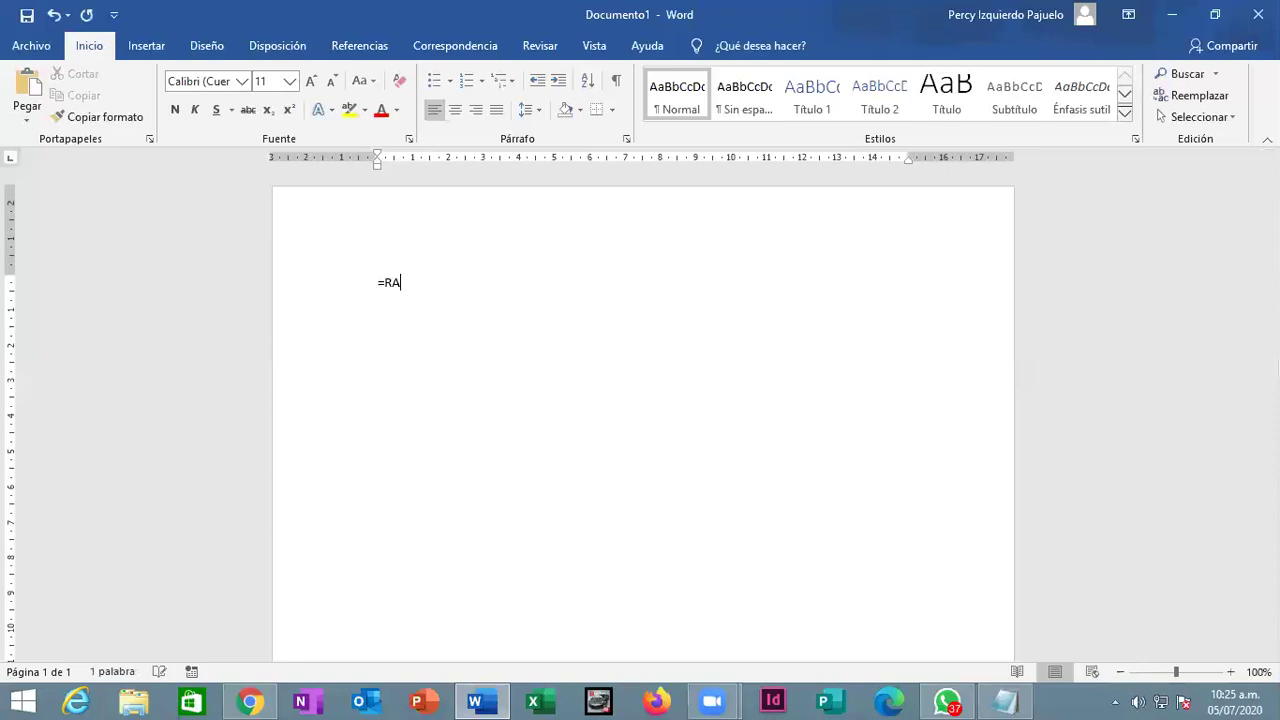
pyautogui.write('ND(20,10)')
pyautogui.press('Return')
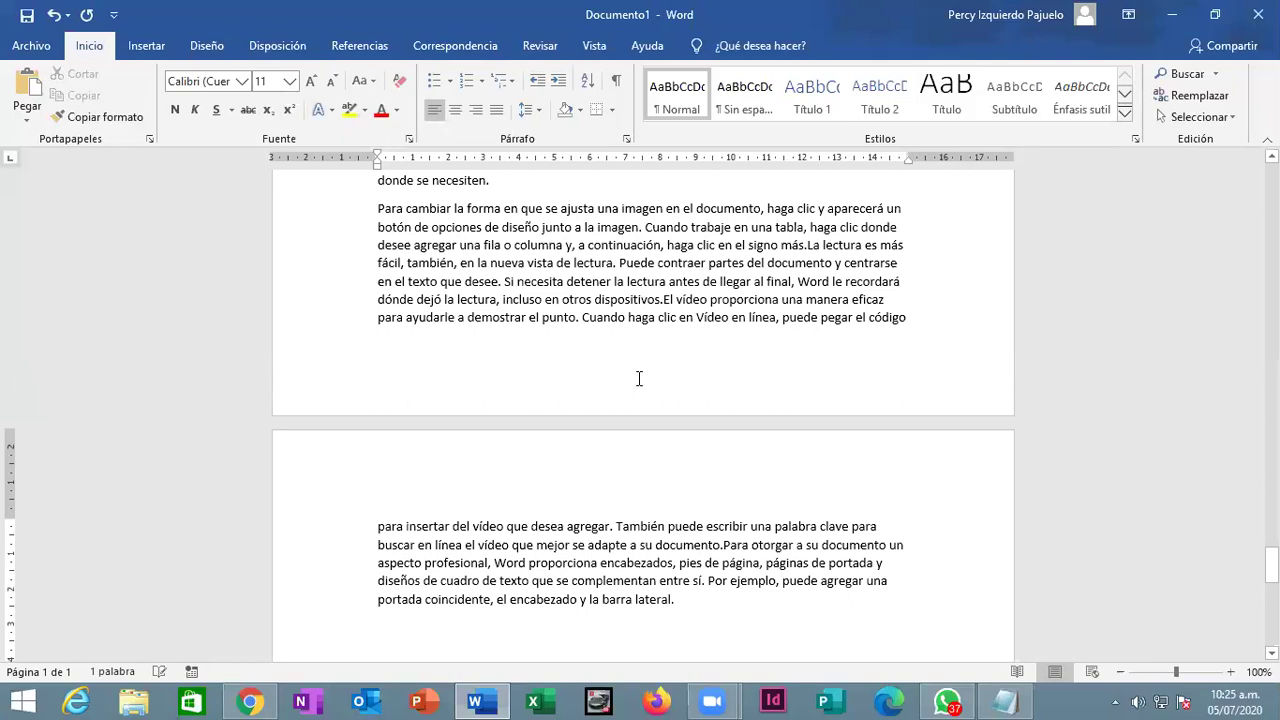
pyautogui.scroll(5, 643, 400)
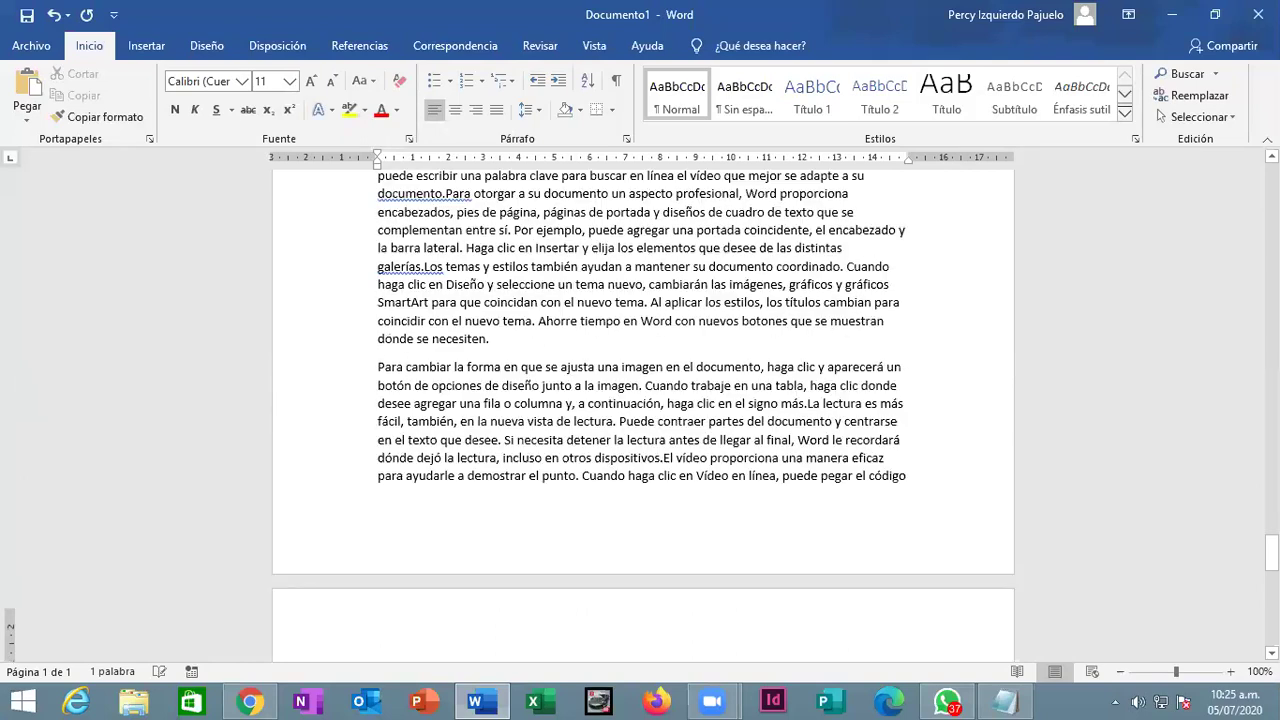
pyautogui.scroll(3, 680, 397)
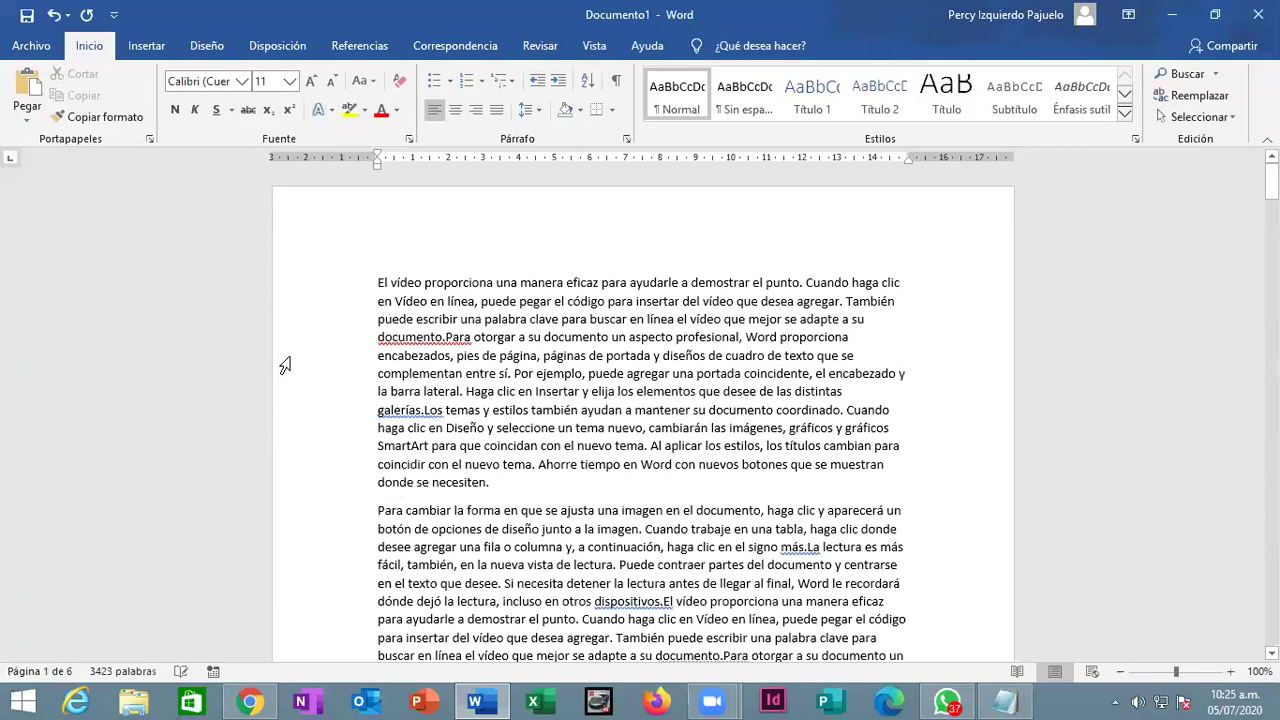
# Step: Save the file as a Word document named Documento in the Escritorio folder
pyautogui.click(31, 46)
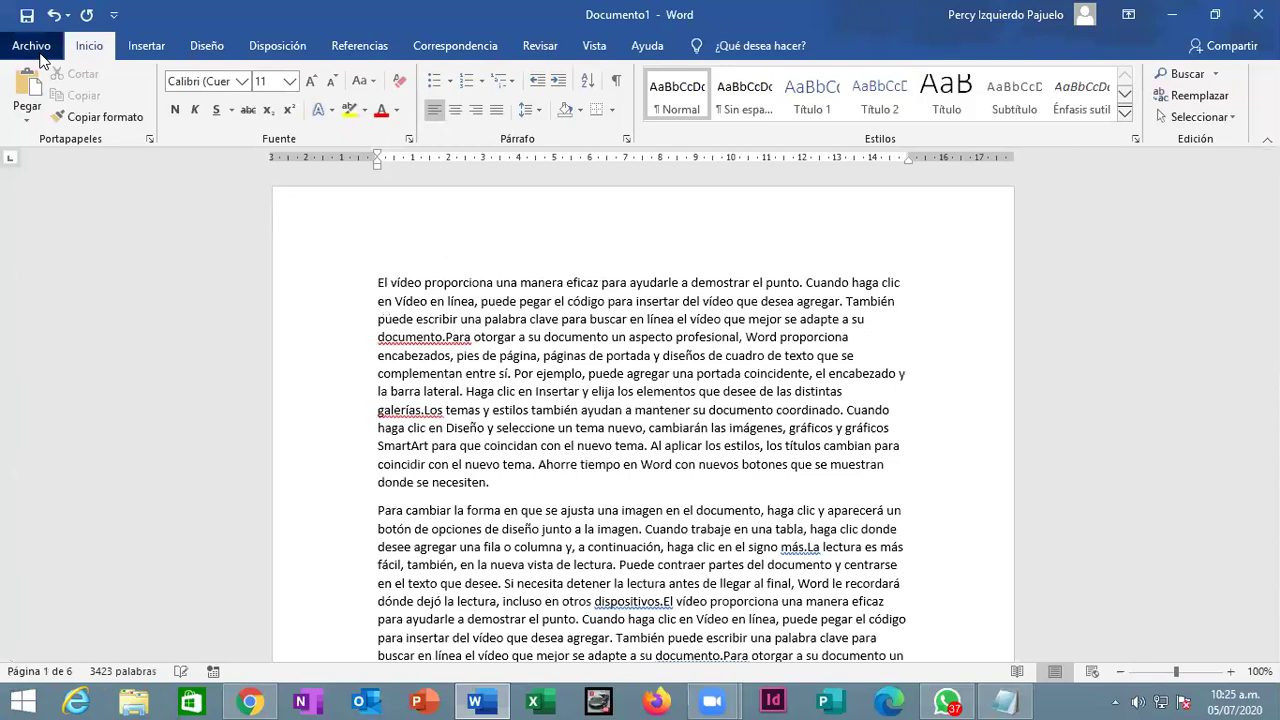
pyautogui.click(88, 260)
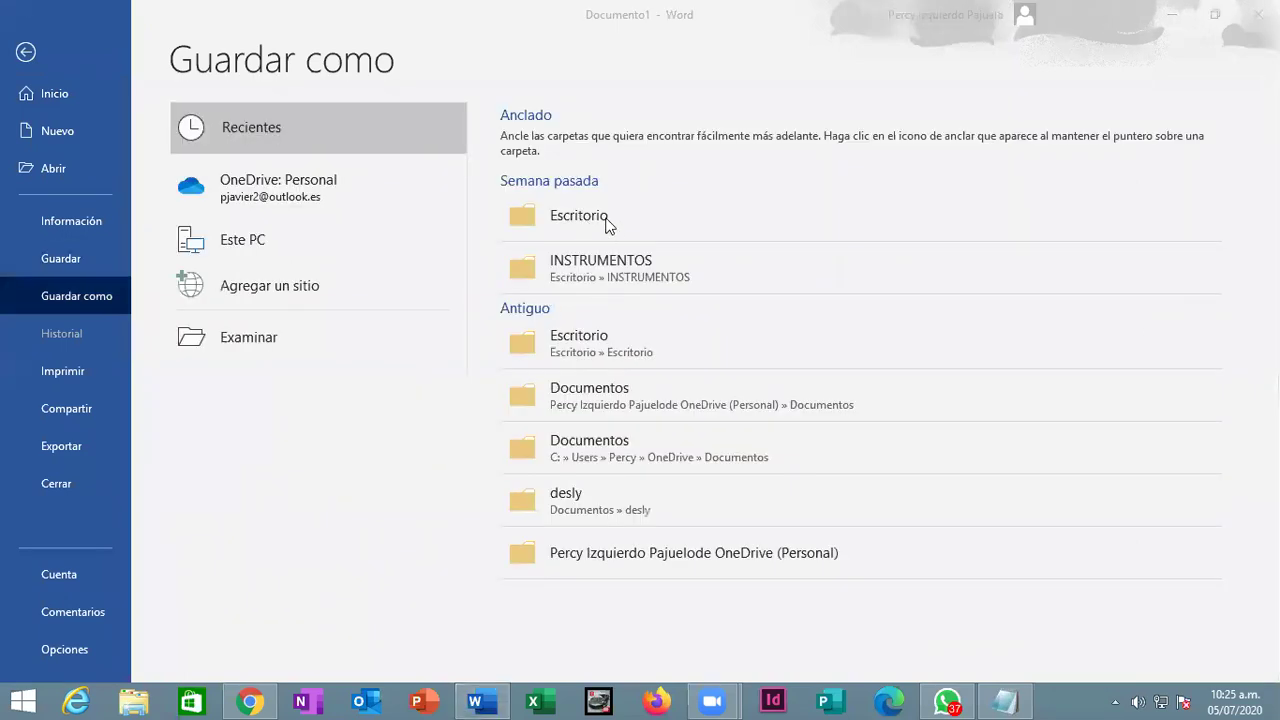
pyautogui.click(605, 217)
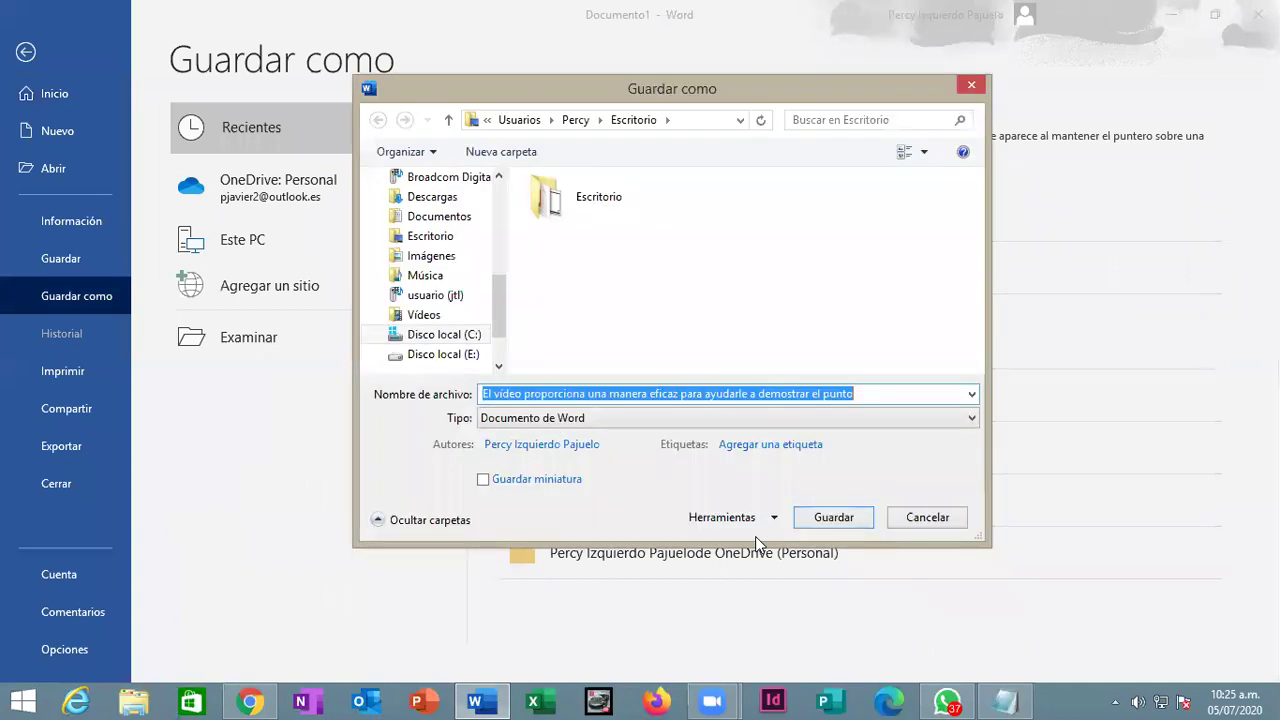
pyautogui.write('dOCUMNETO')
pyautogui.press('BackSpace')
pyautogui.press('BackSpace')
pyautogui.press('BackSpace')
pyautogui.press('BackSpace')
pyautogui.press('BackSpace')
pyautogui.press('BackSpace')
pyautogui.press('BackSpace')
pyautogui.press('BackSpace')
pyautogui.press('BackSpace')
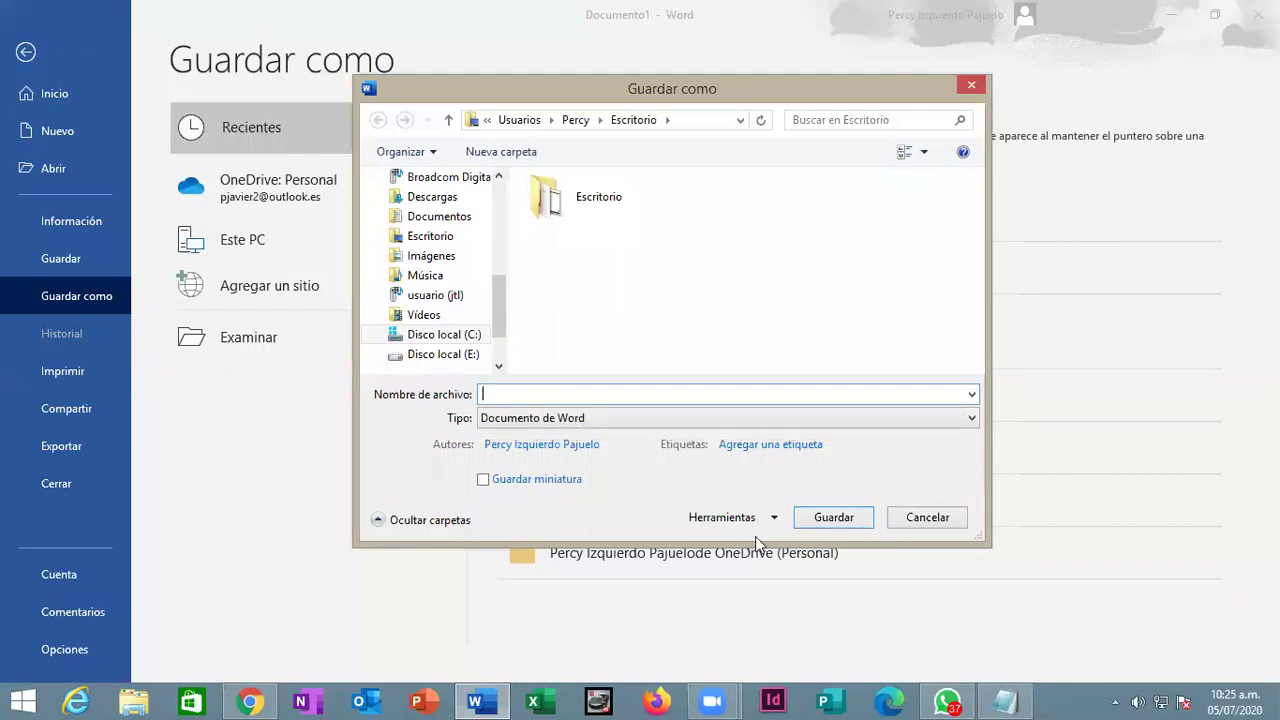
pyautogui.write('Documento')
pyautogui.press('Return')
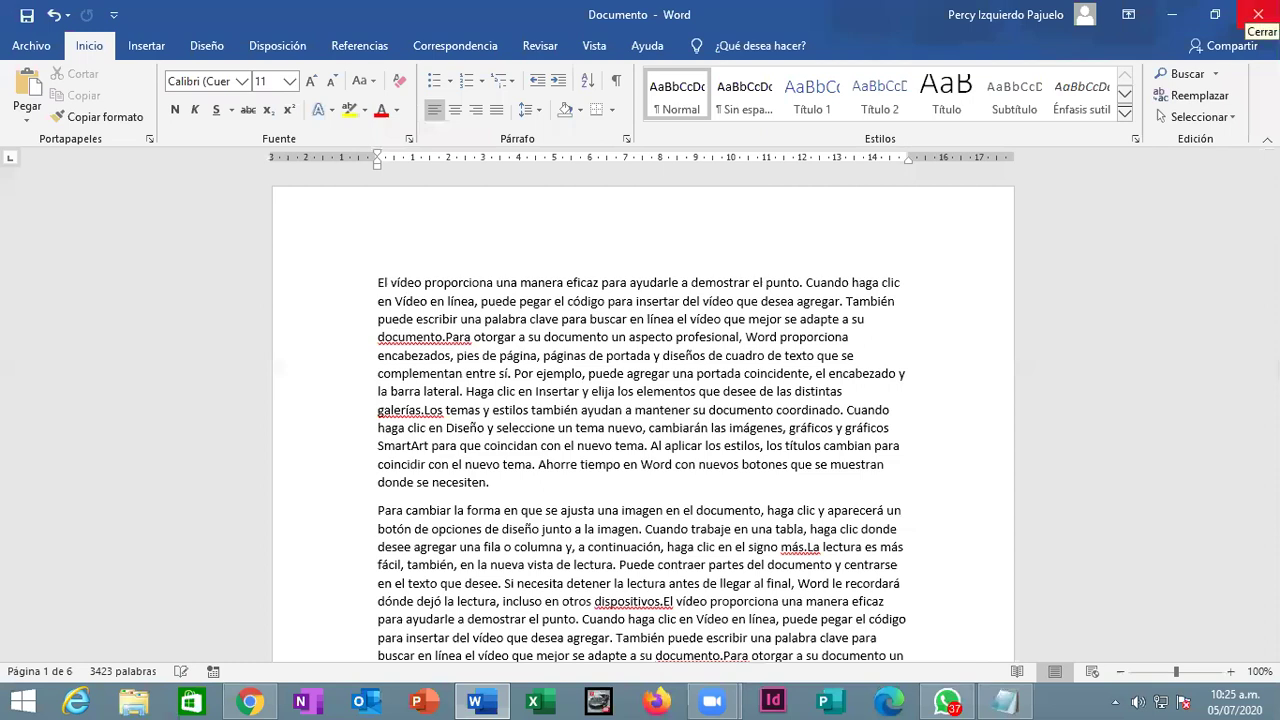
# Step: Close Word and move the Documento file directly below Dibujo on the desktop
pyautogui.press('alt')
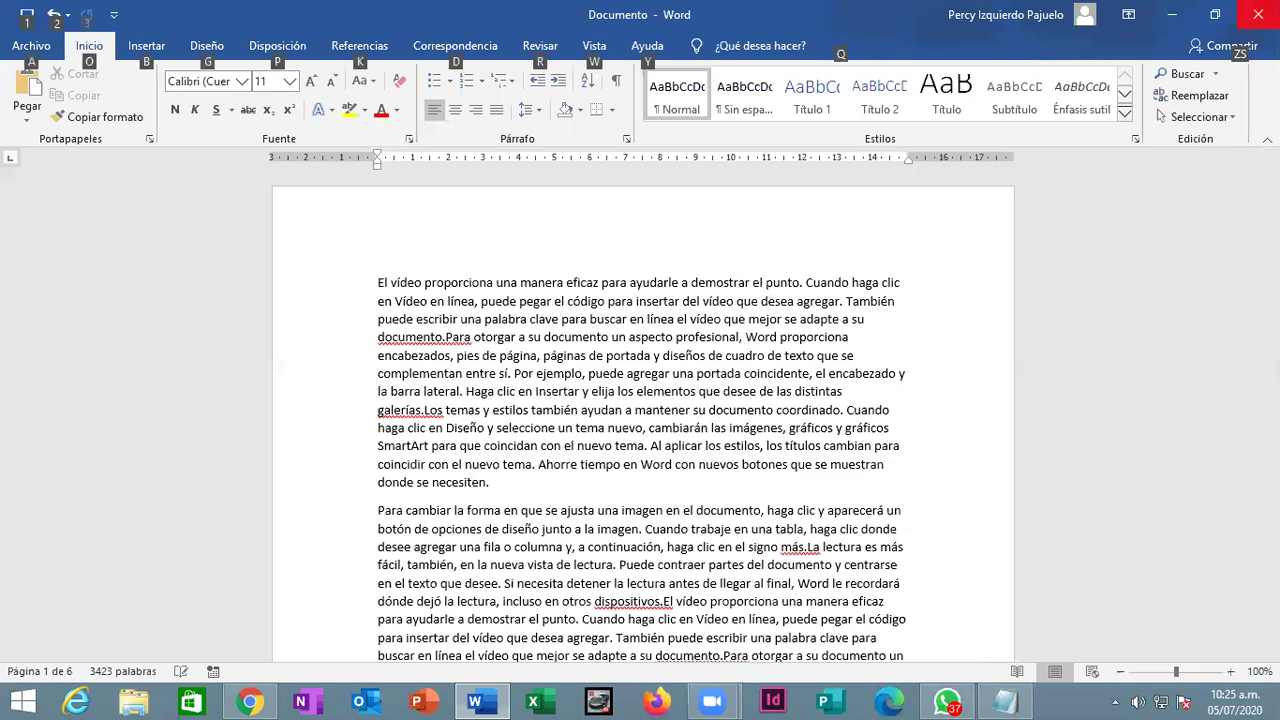
pyautogui.click(1257, 14)
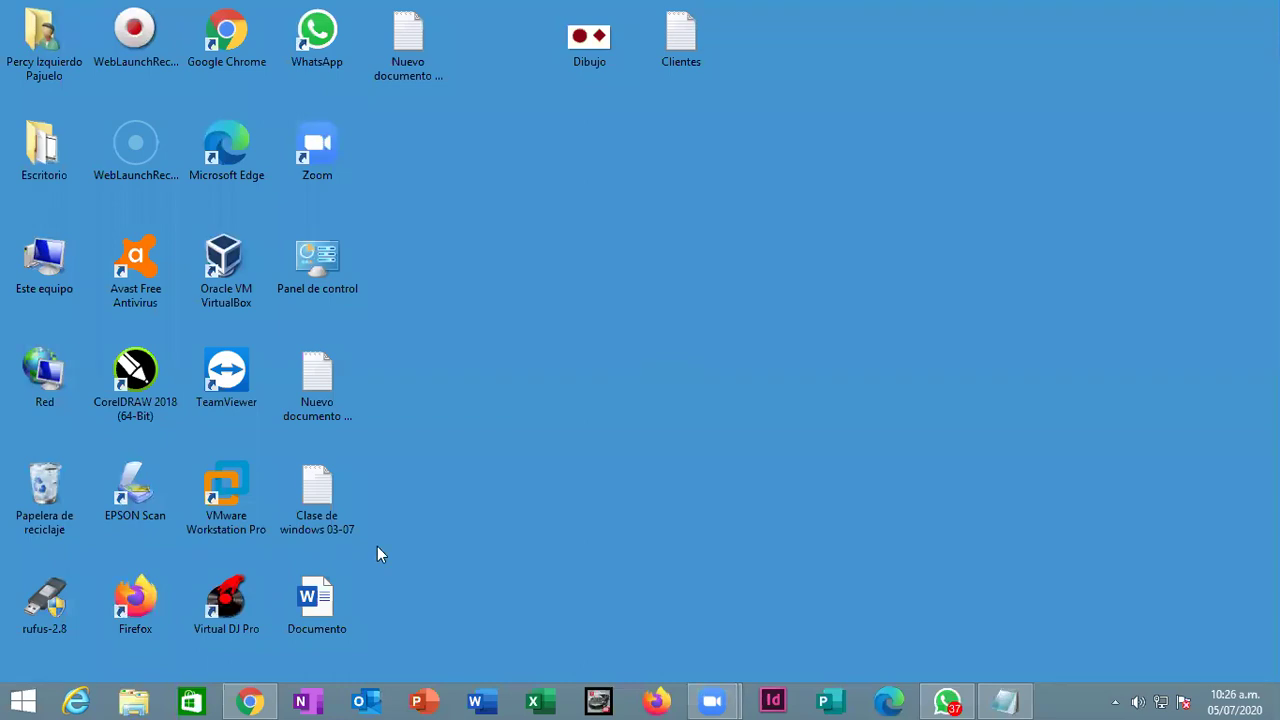
pyautogui.hotkey('ctrl', 'v')
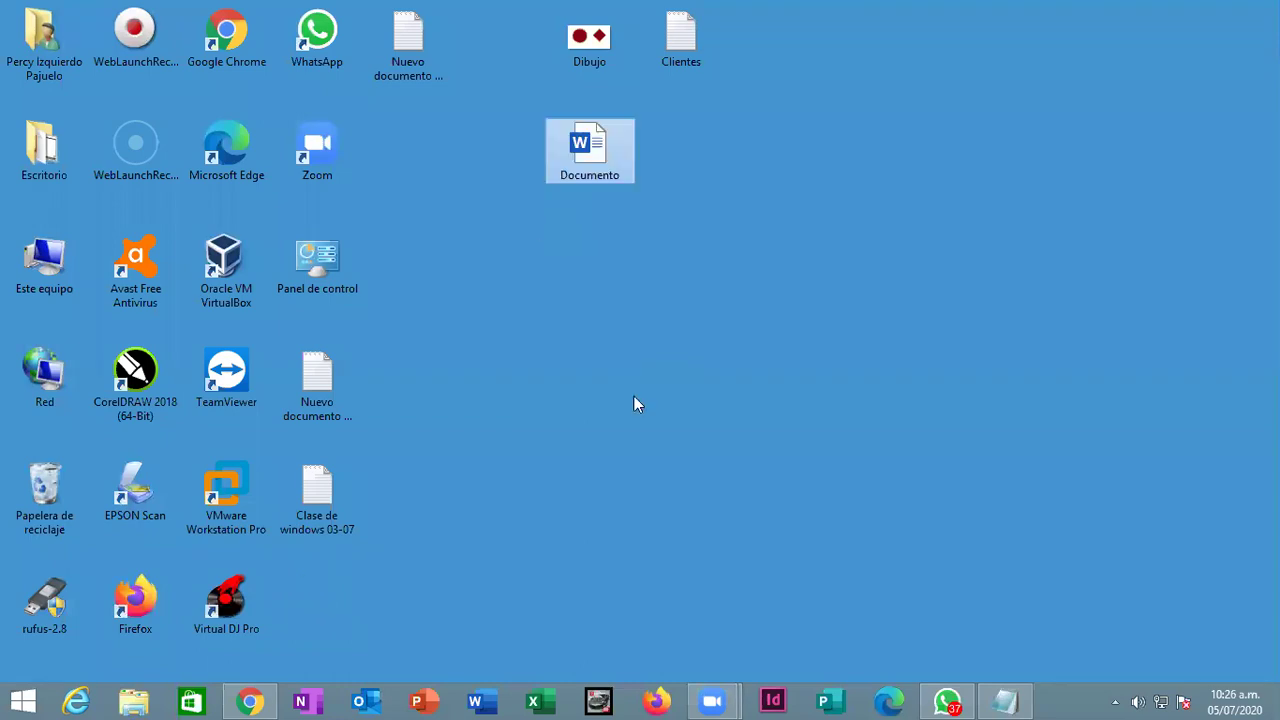
# Step: Launch Excel with the run command excel and create a blank workbook
pyautogui.press('super+r')
pyautogui.write('exc')
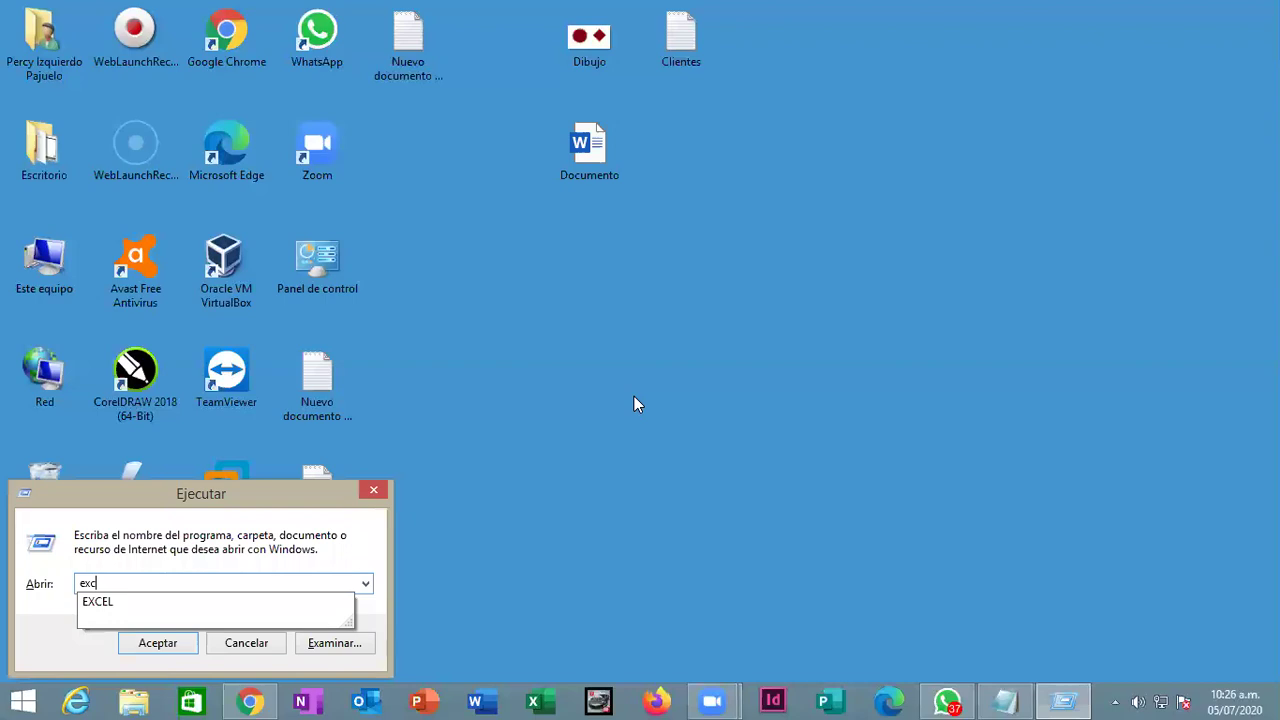
pyautogui.press('Escape')
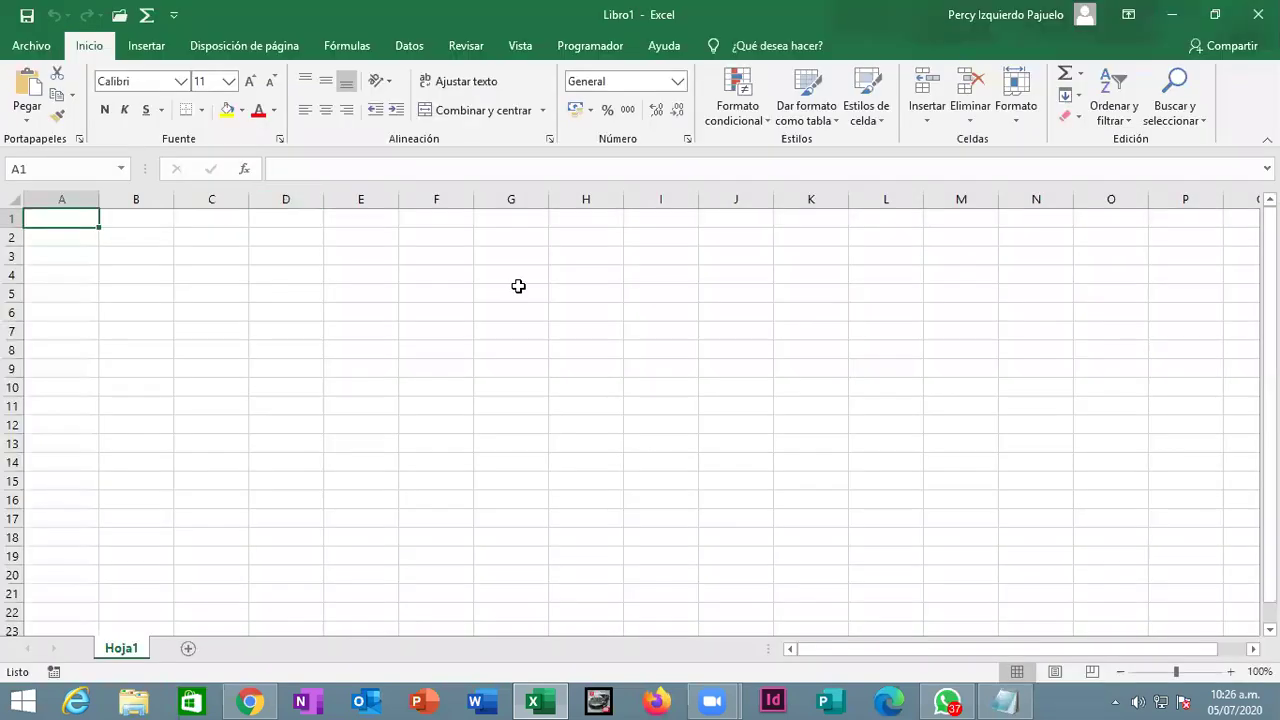
# Step: Enter the heading sueldos in A1 and the values 1500, 1800, 1500, 1600, 1300 and 1900 in A2 to A7
pyautogui.write('sueldos')
pyautogui.press('Return')
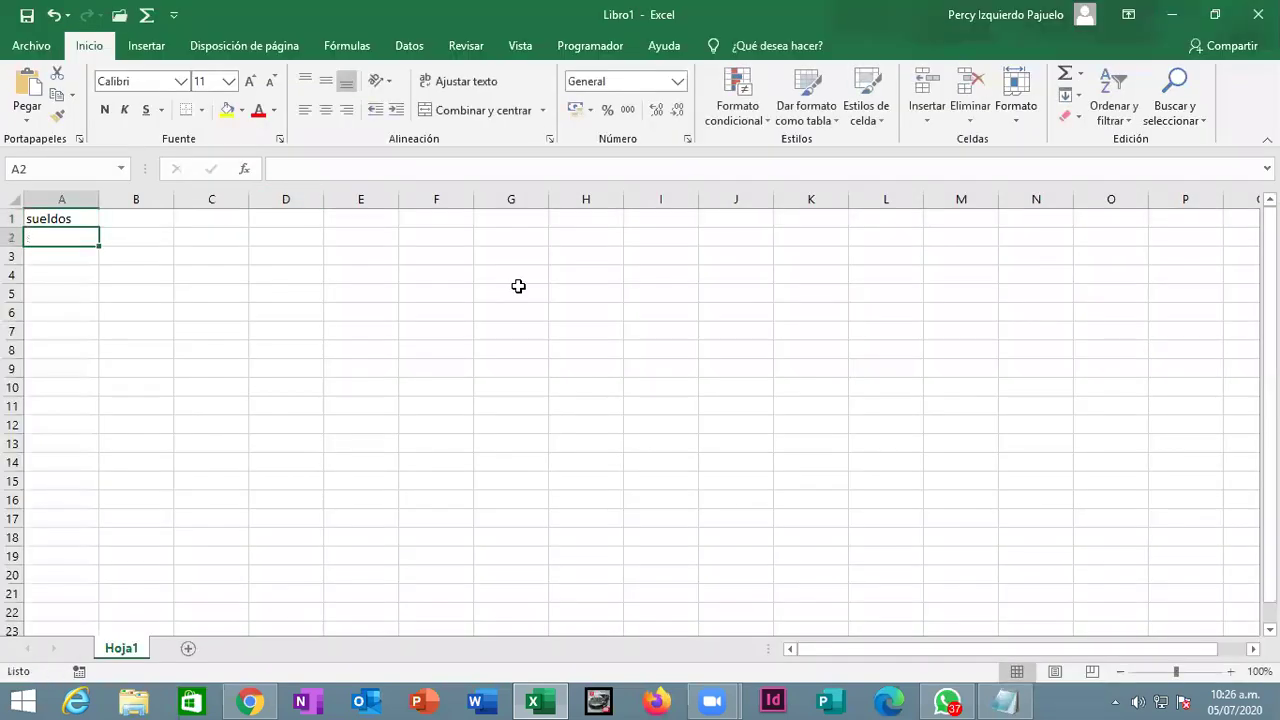
pyautogui.write('1500')
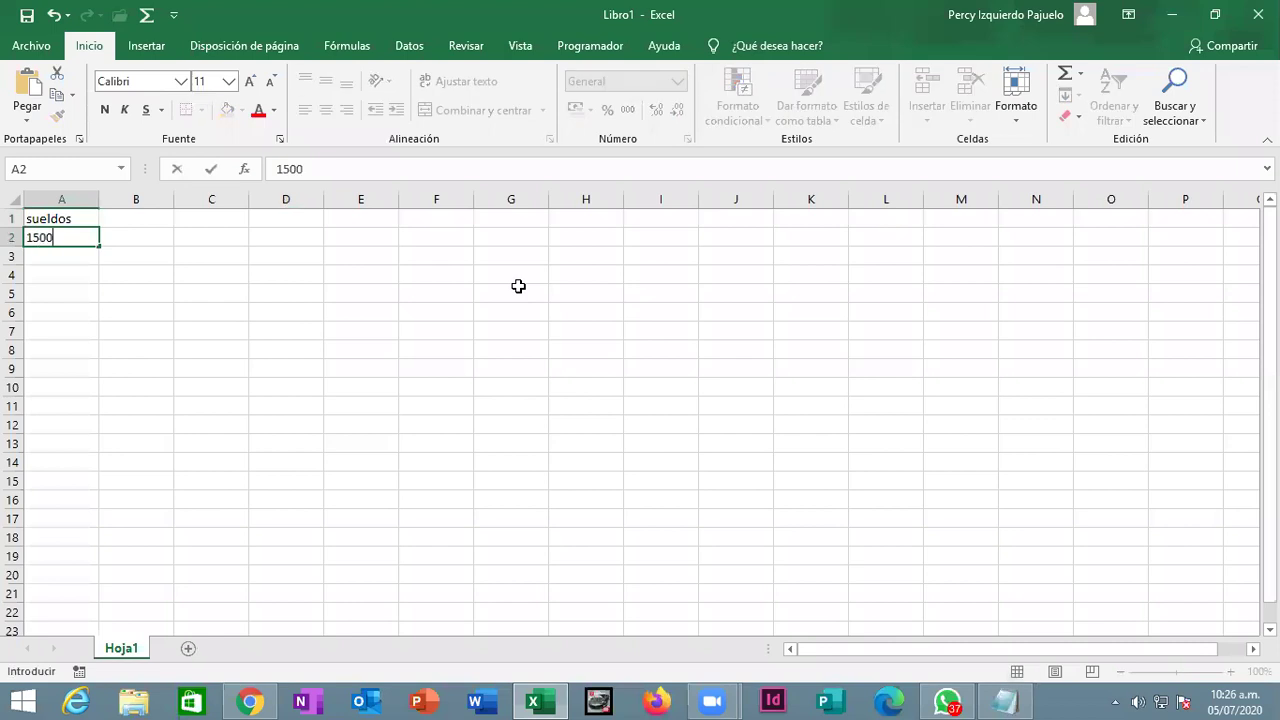
pyautogui.press('Return')
pyautogui.write('1800')
pyautogui.press('Return')
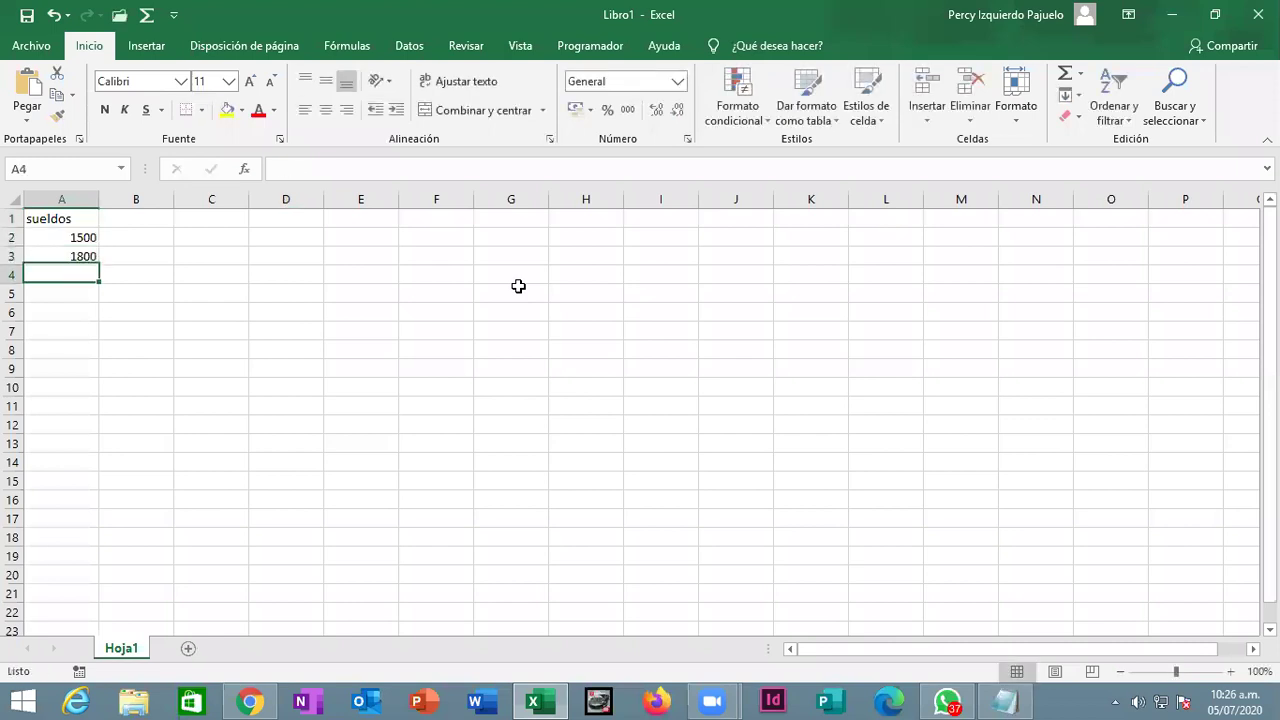
pyautogui.write('1500')
pyautogui.press('Return')
pyautogui.write('1600')
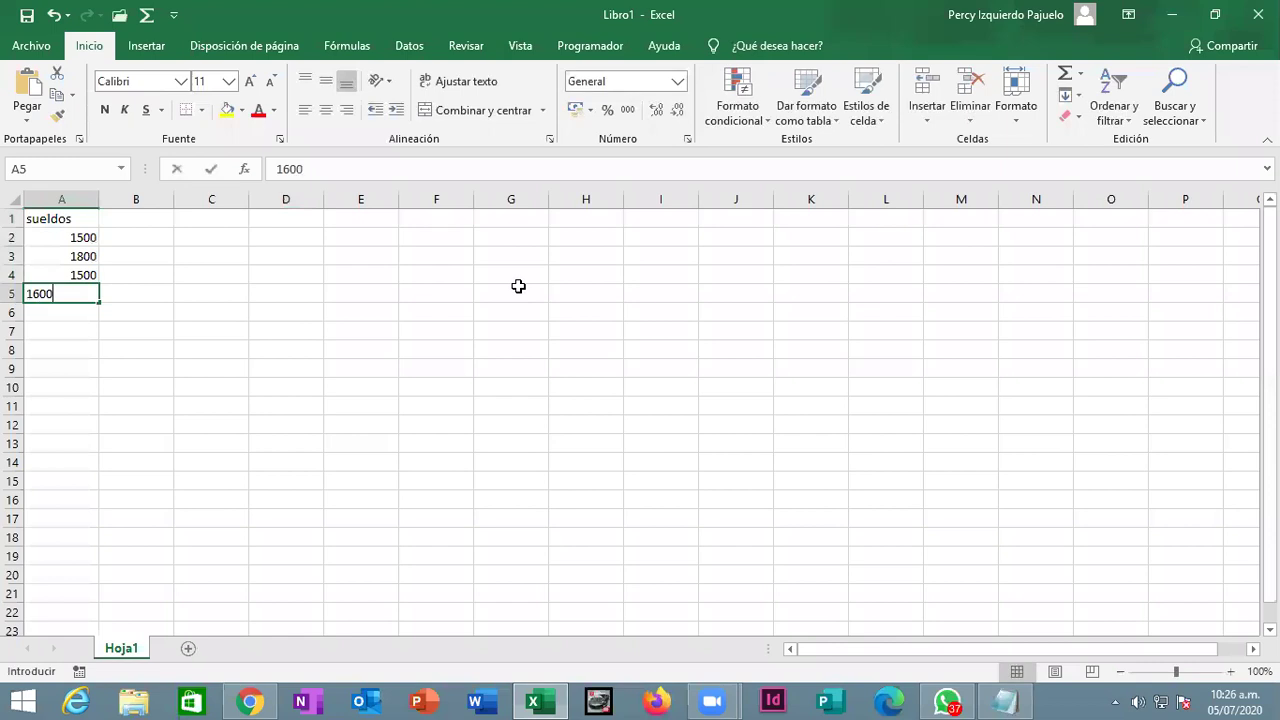
pyautogui.press('Return')
pyautogui.write('1300')
pyautogui.press('Return')
pyautogui.write('1900')
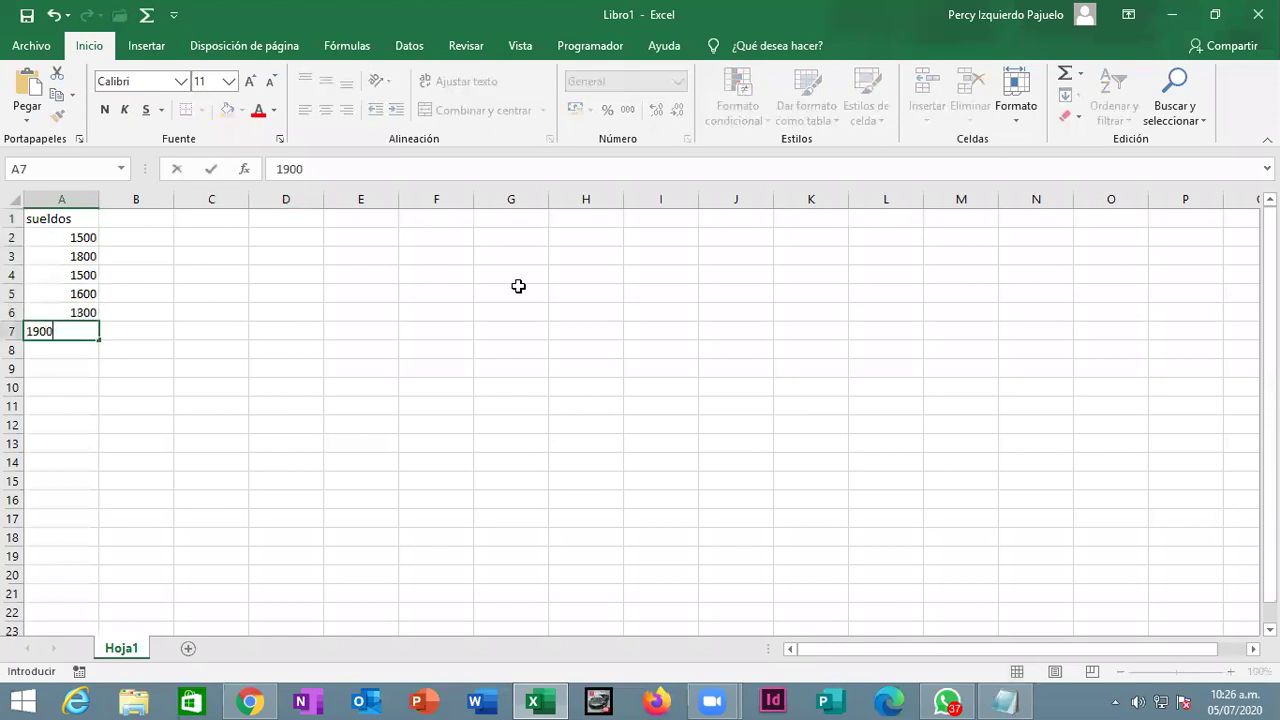
pyautogui.press('Return')
# Step: Total the salaries in A2:A7 with AutoSum in the cell below them
pyautogui.moveTo(89, 237); pyautogui.dragTo(88, 326)
pyautogui.click(1065, 73)
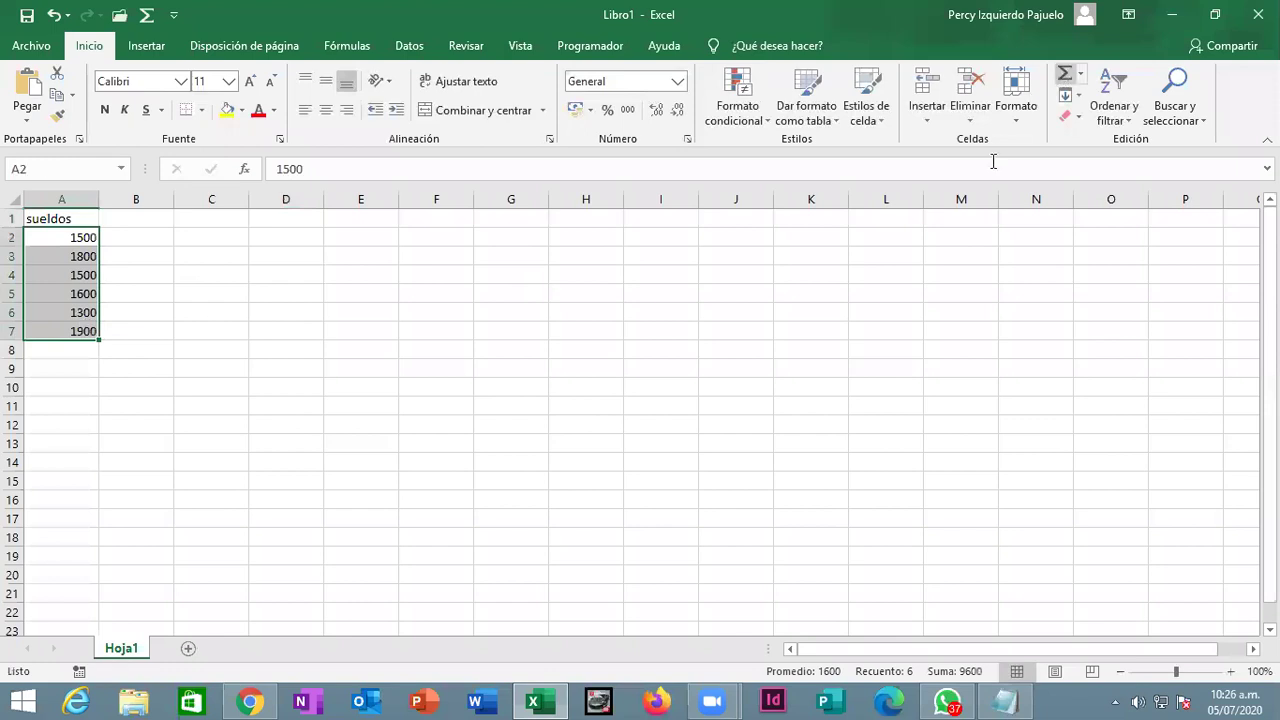
pyautogui.click(662, 381)
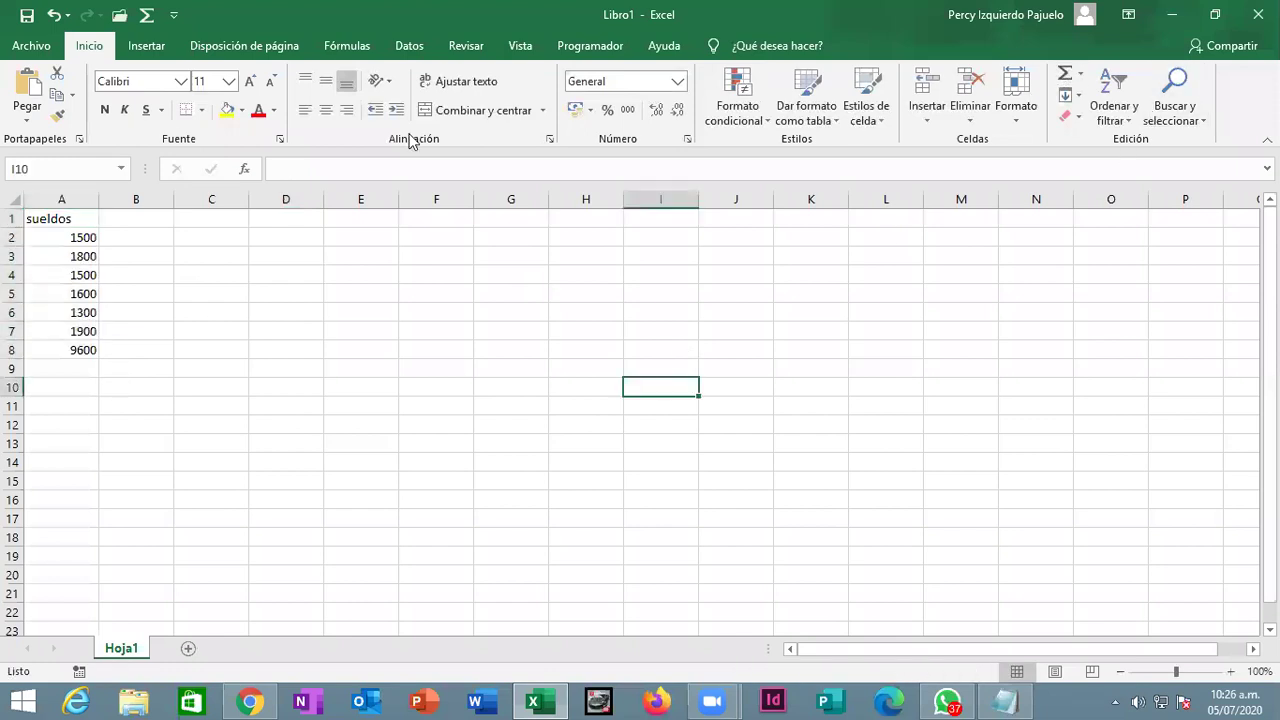
# Step: Save the file as an Excel workbook named Sueldos in the Escritorio folder
pyautogui.click(50, 44)
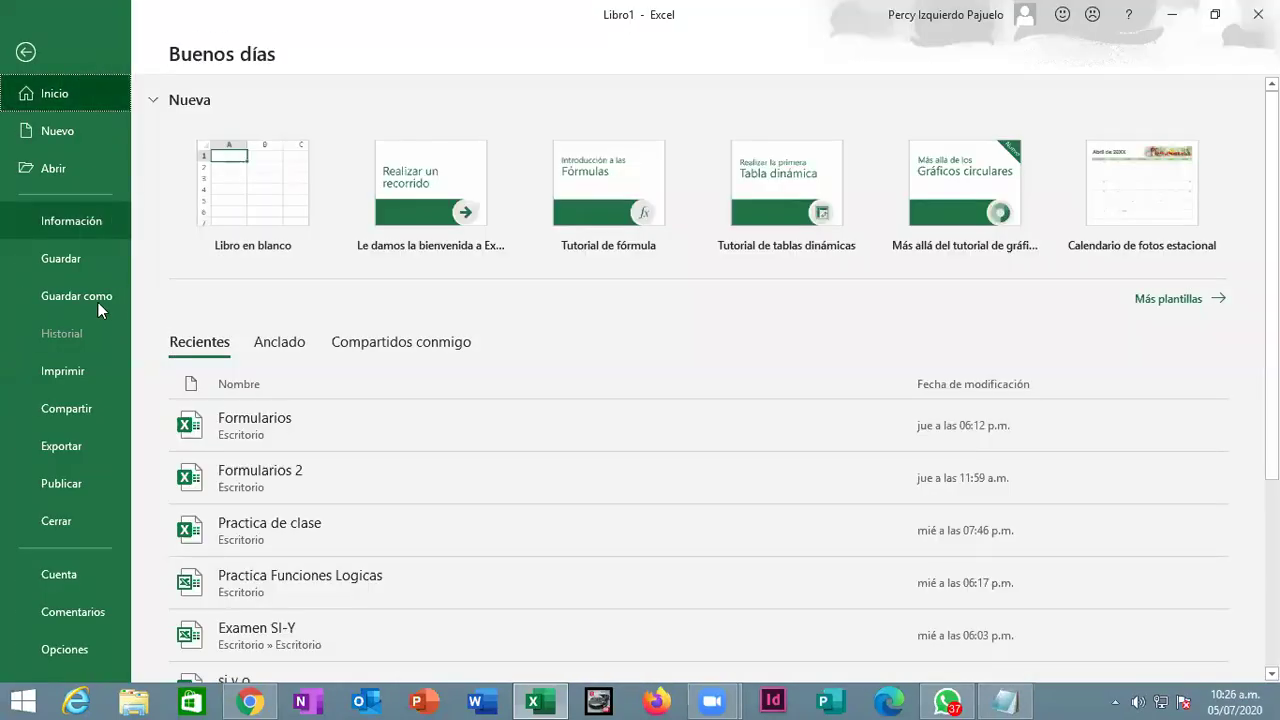
pyautogui.click(88, 256)
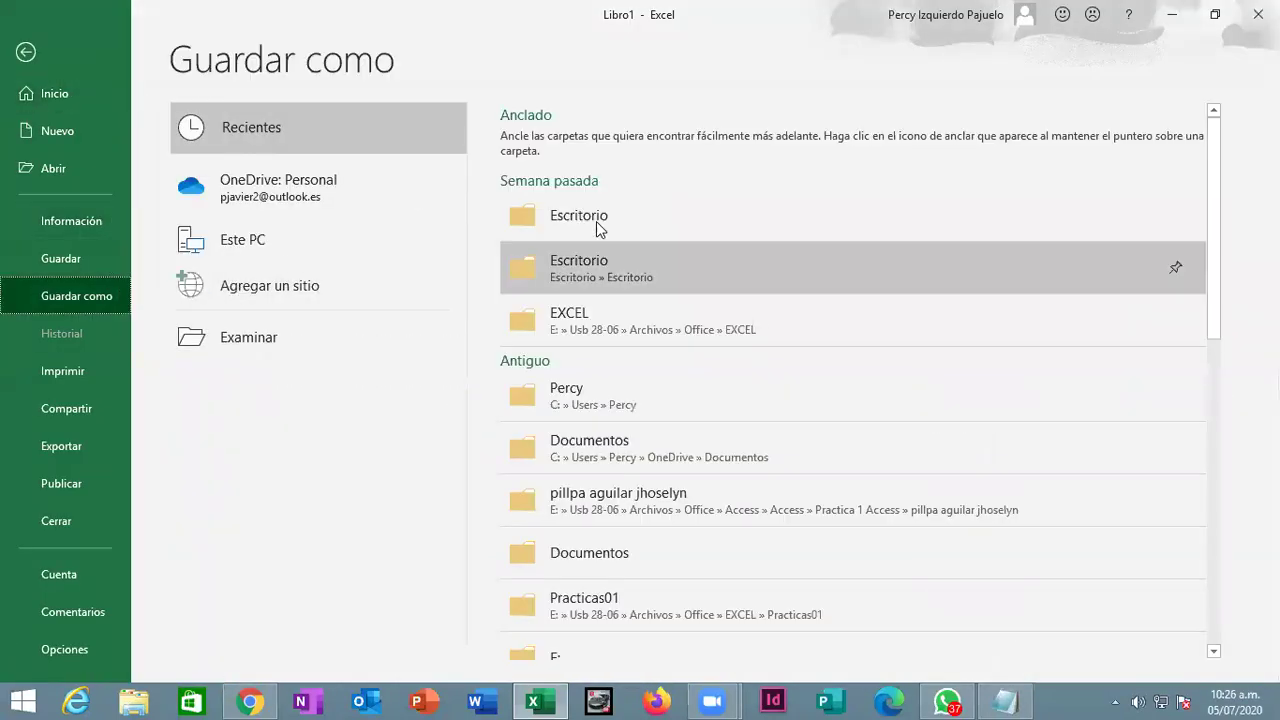
pyautogui.click(596, 220)
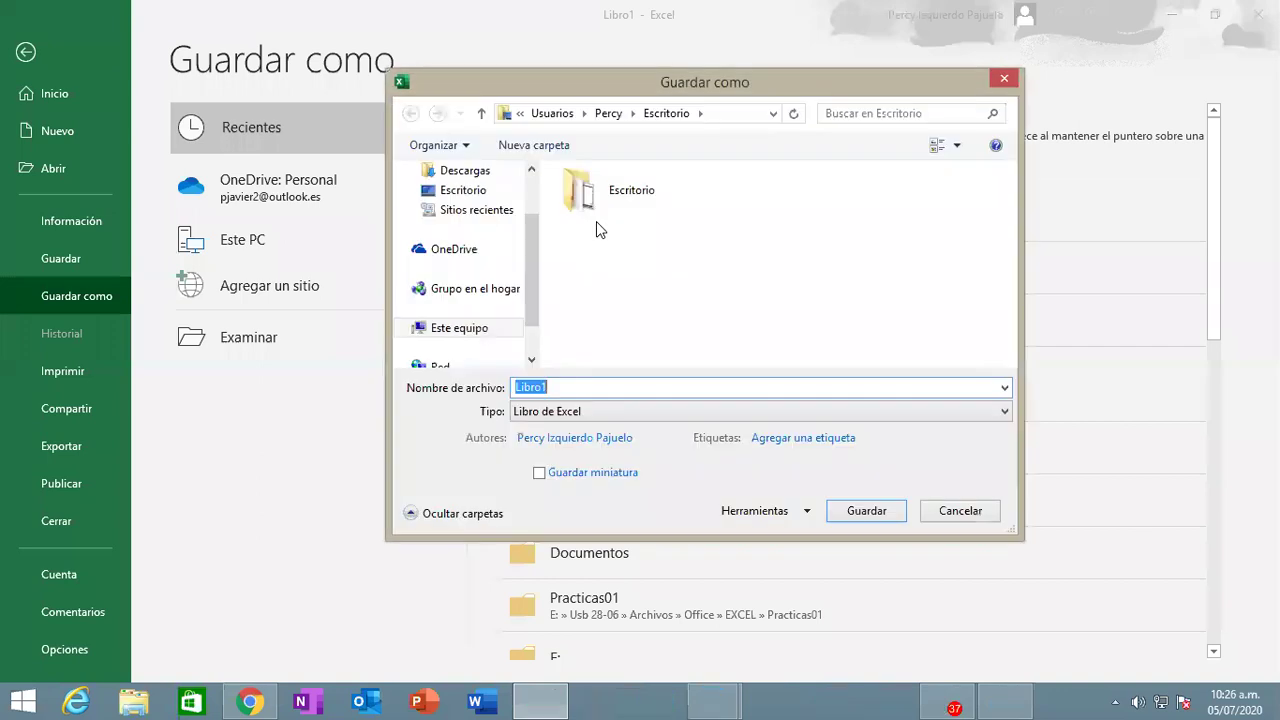
pyautogui.write('Sueldos')
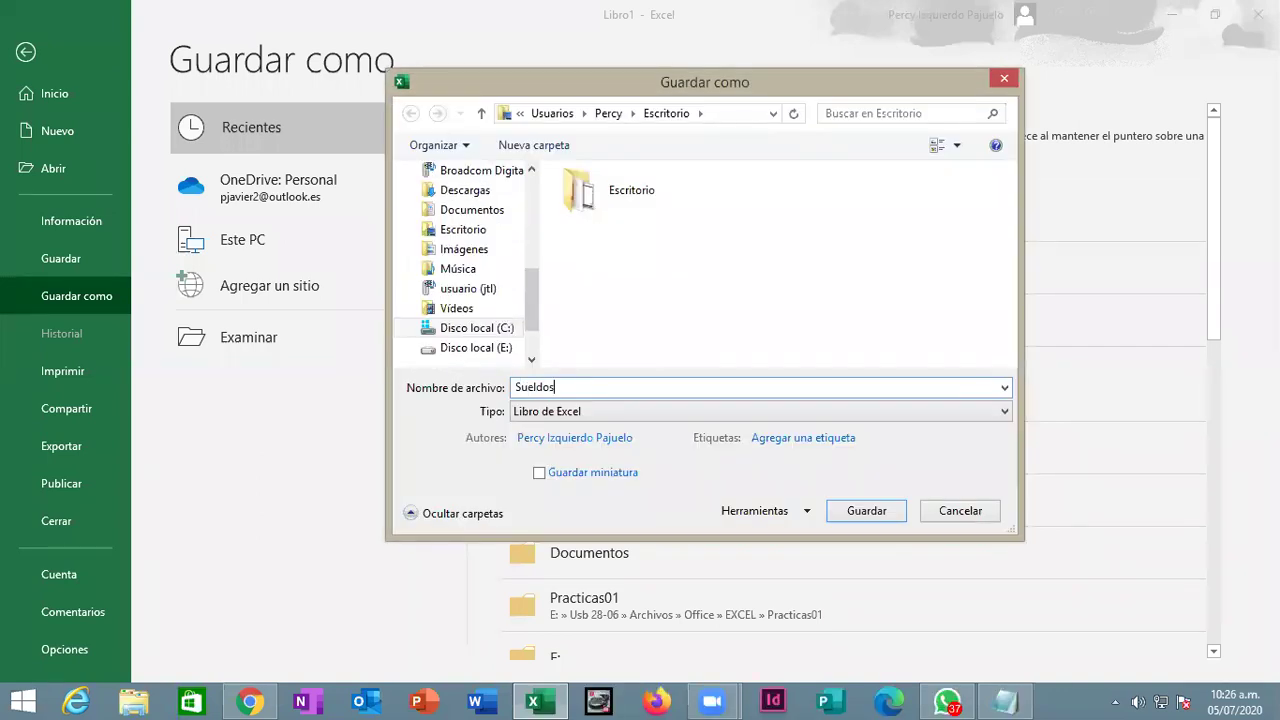
pyautogui.press('Return')
# Step: Return to the desktop and move the Sueldos file directly below Clientes, beside Documento
pyautogui.press('super+d')
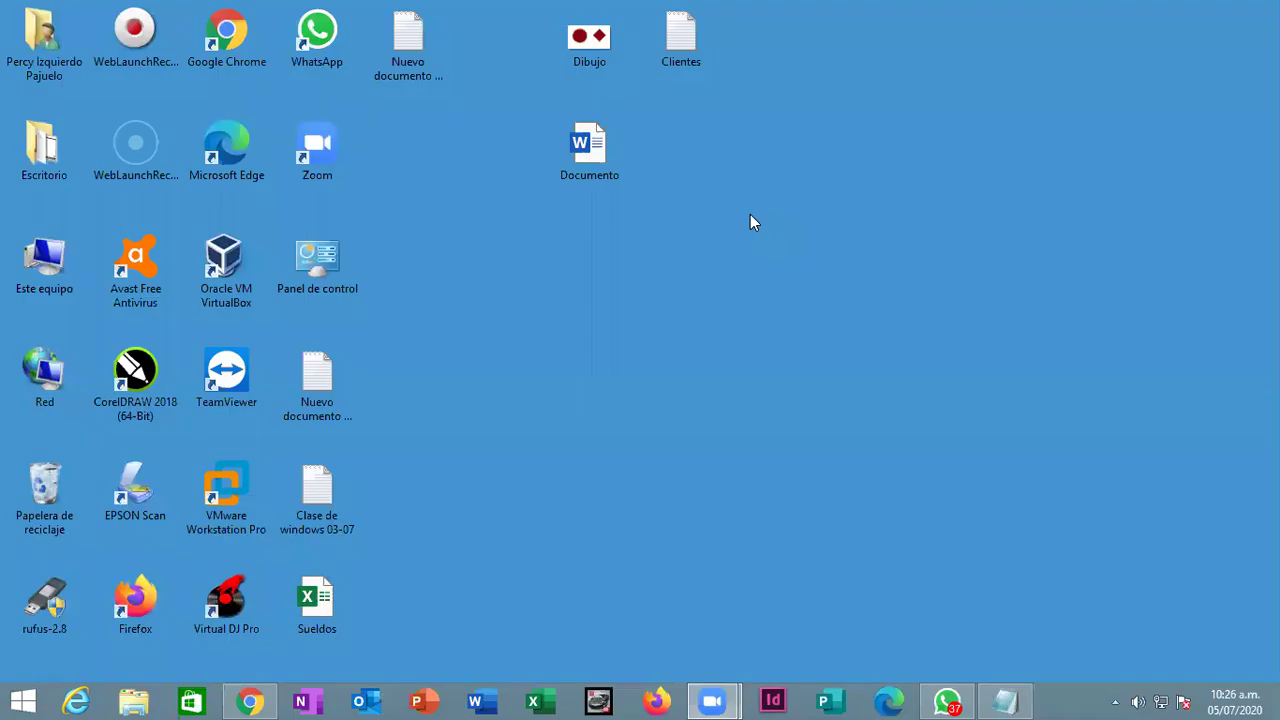
pyautogui.moveTo(313, 581); pyautogui.dragTo(650, 101)
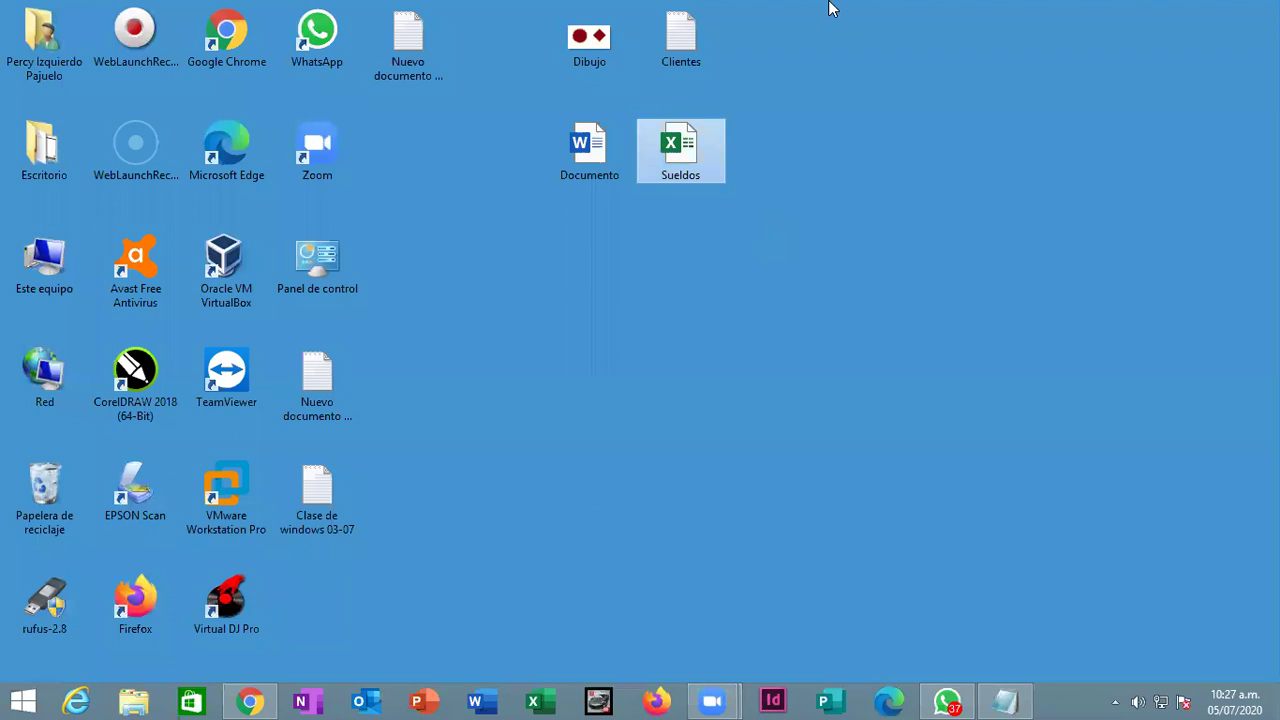
pyautogui.click(698, 200)
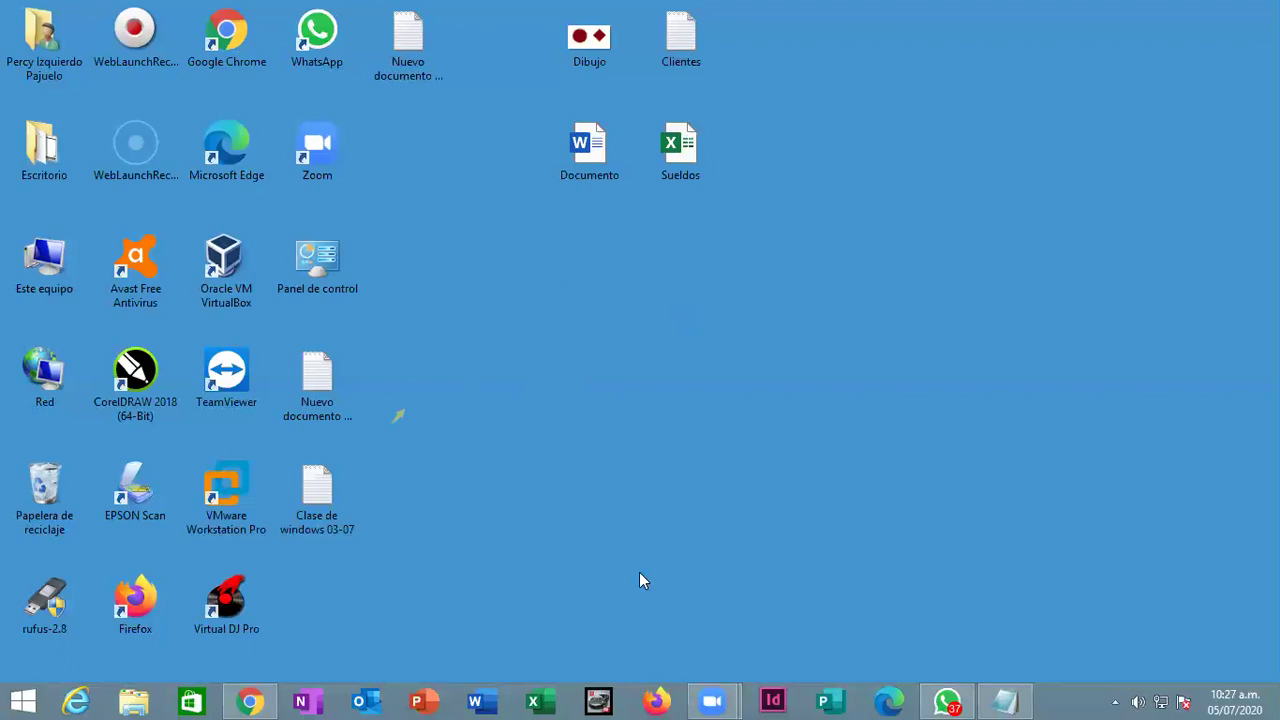
pyautogui.rightClick(535, 256)
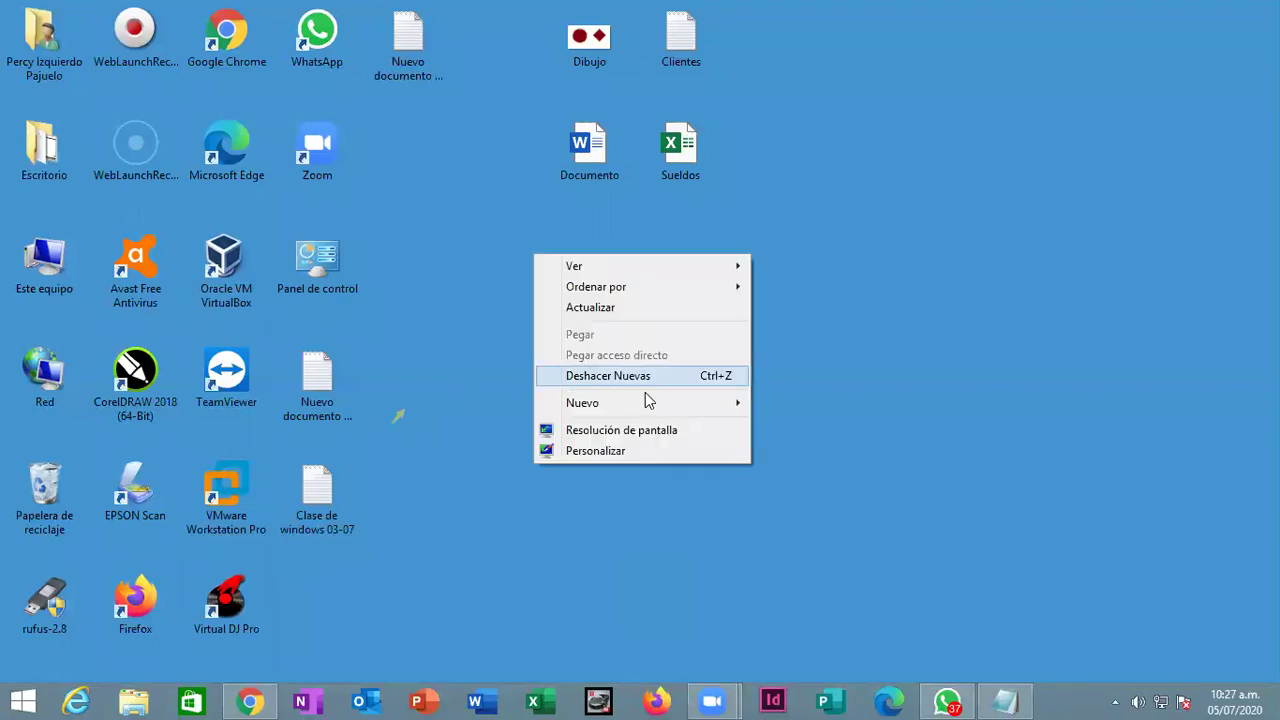
pyautogui.moveTo(650, 407)
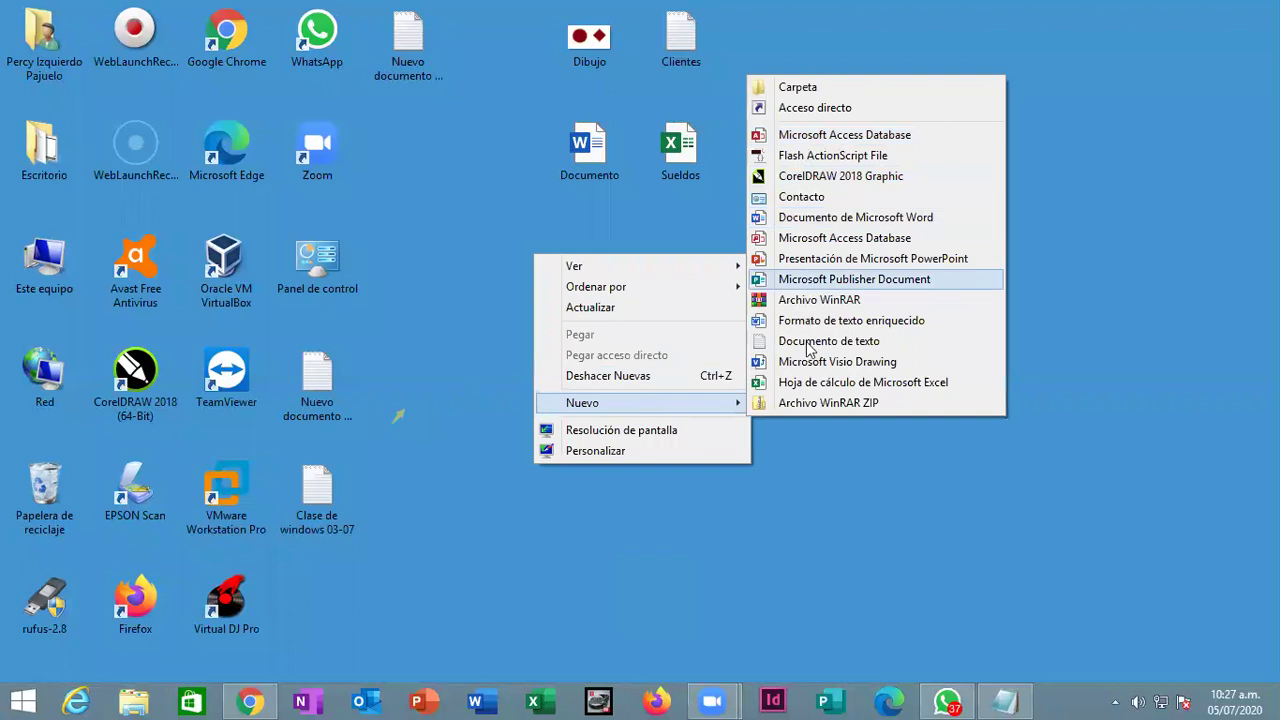
pyautogui.click(512, 326)
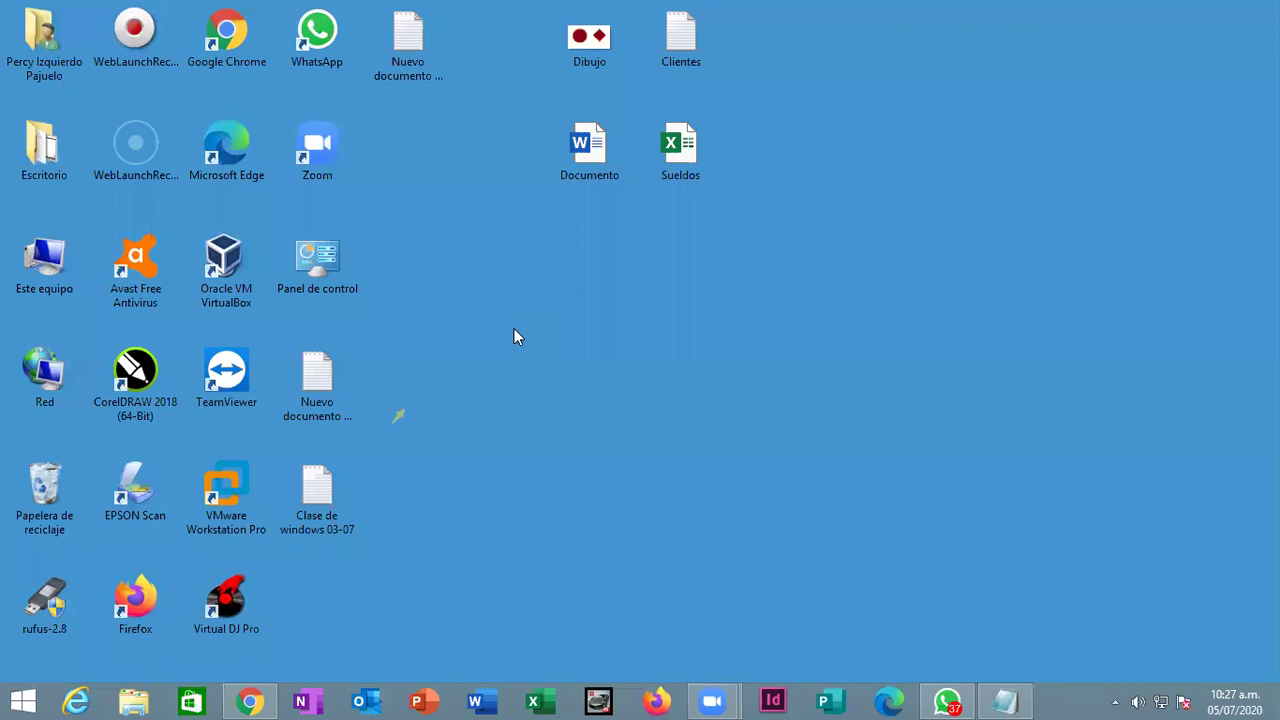
# Step: Create a new Word document named Carta directly on the desktop and move it beside Documento, on its left
pyautogui.rightClick(502, 273)
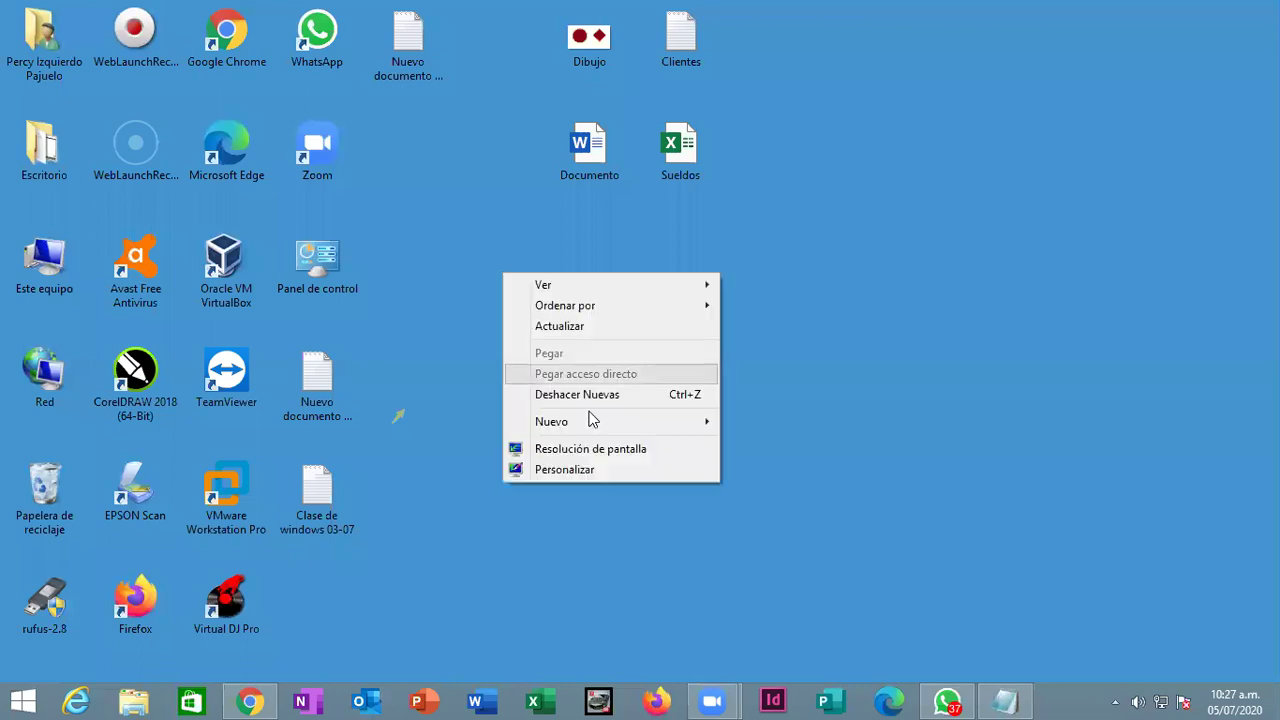
pyautogui.moveTo(587, 428)
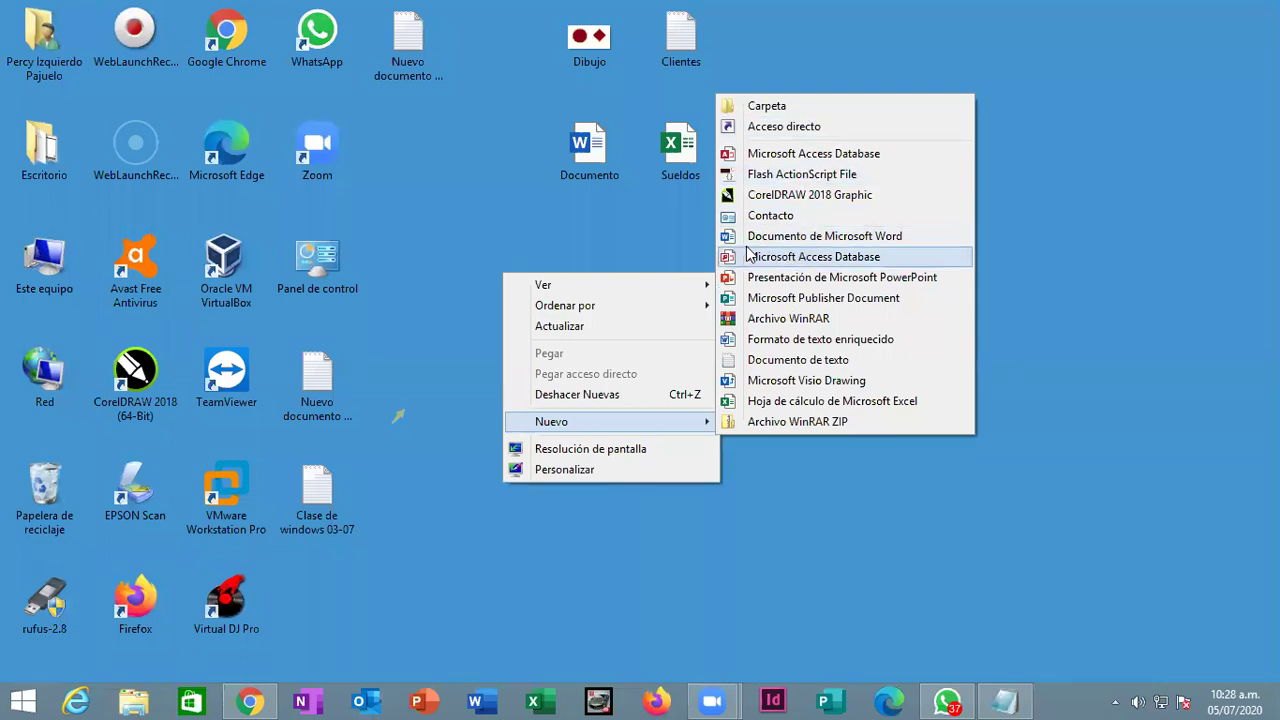
pyautogui.click(797, 241)
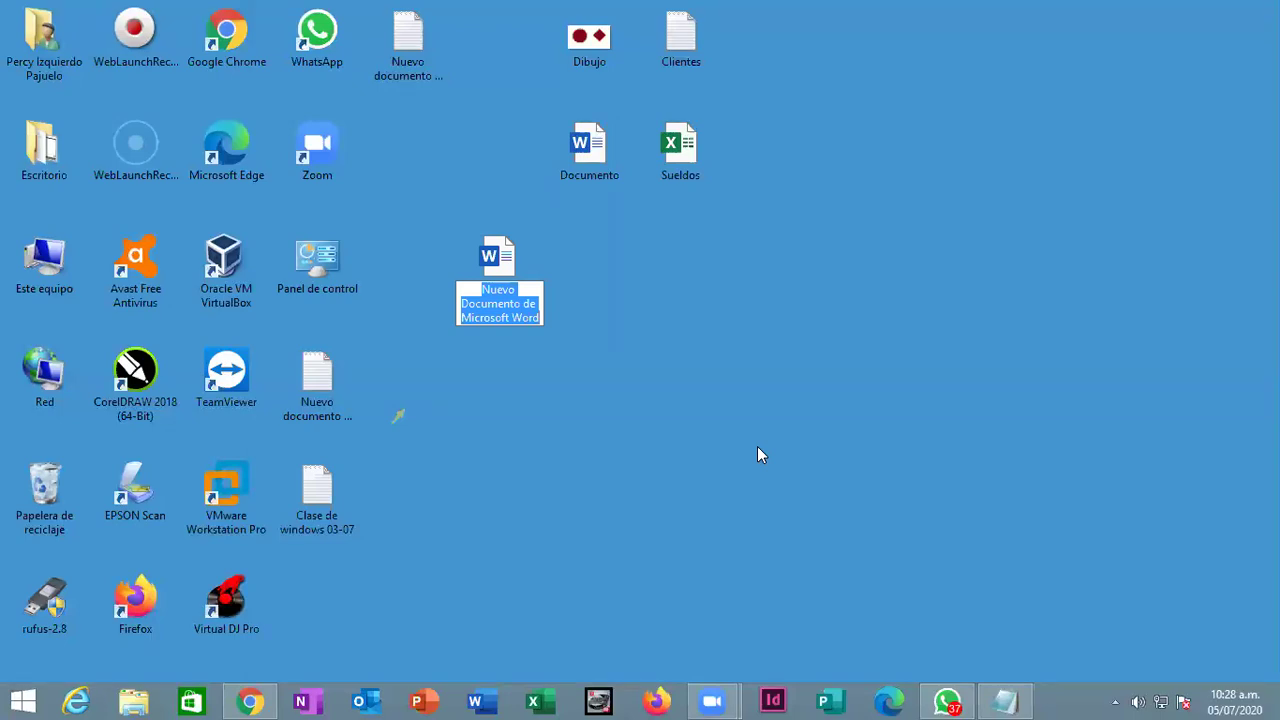
pyautogui.write('Carta')
pyautogui.press('Return')
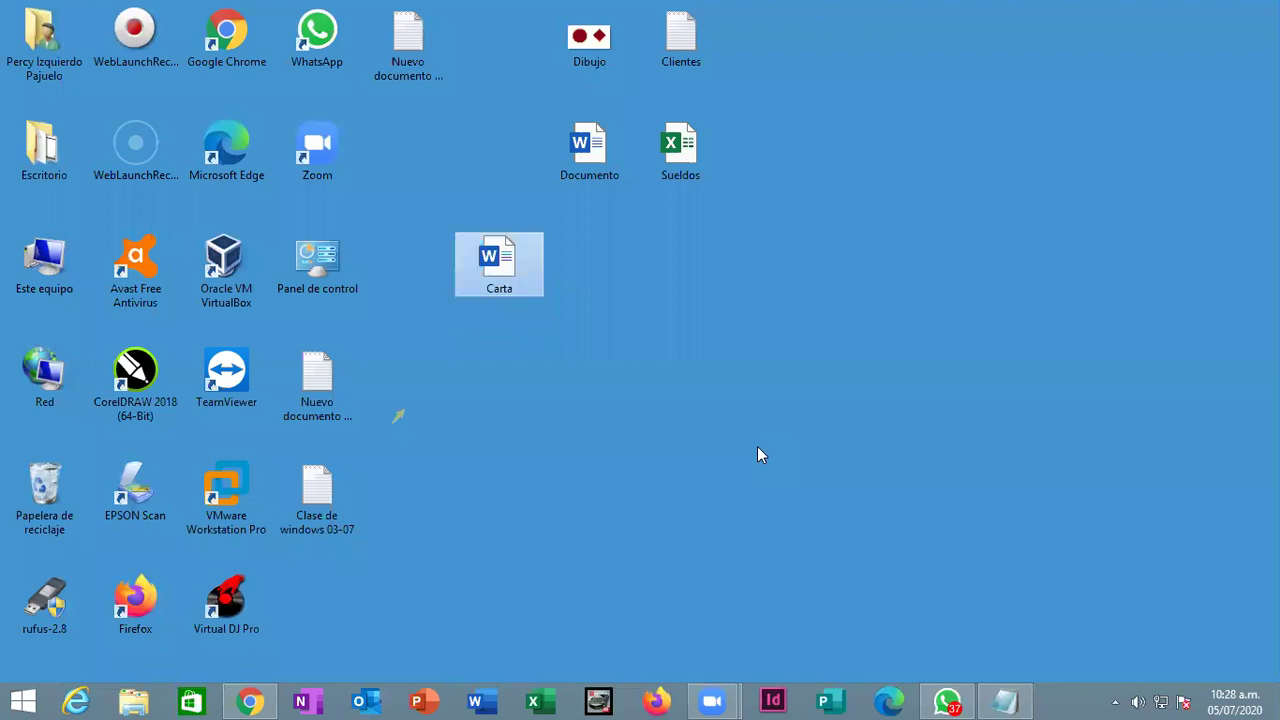
pyautogui.moveTo(530, 180); pyautogui.dragTo(581, 240)
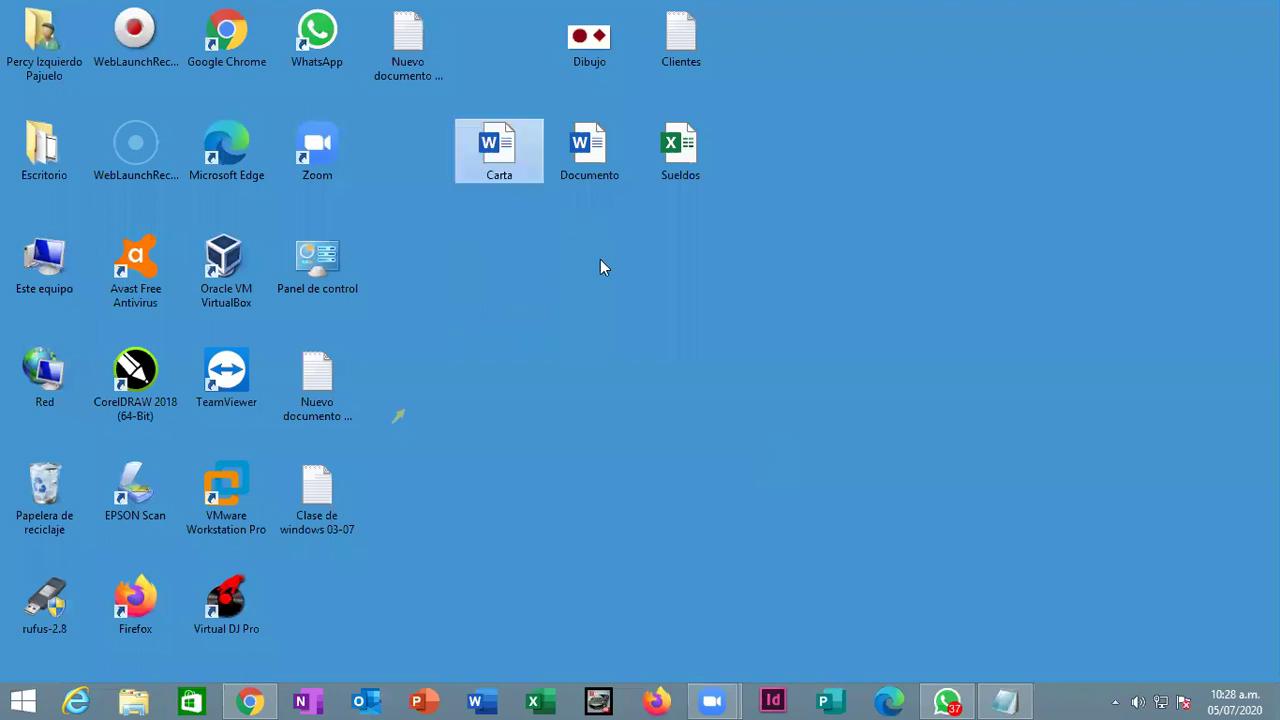
# Step: Create a new Word document named Oficio directly on the desktop and move it directly below Carta
pyautogui.rightClick(600, 259)
pyautogui.moveTo(830, 409)
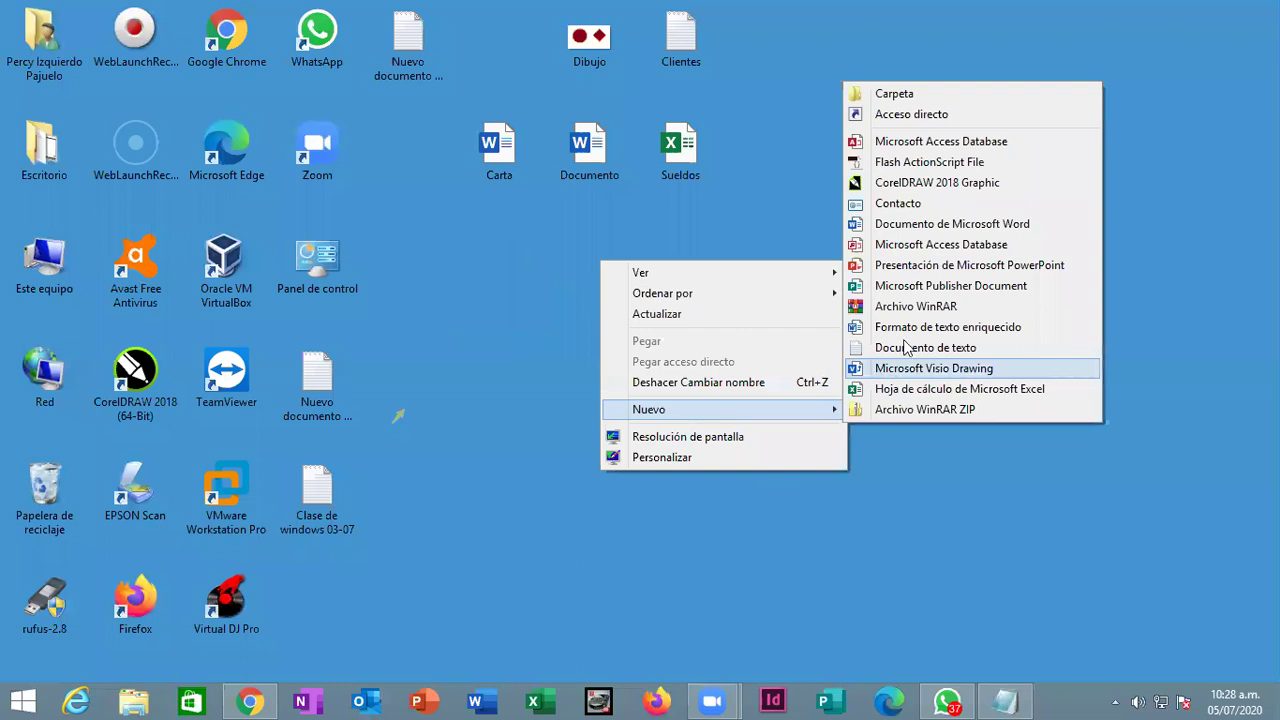
pyautogui.click(939, 233)
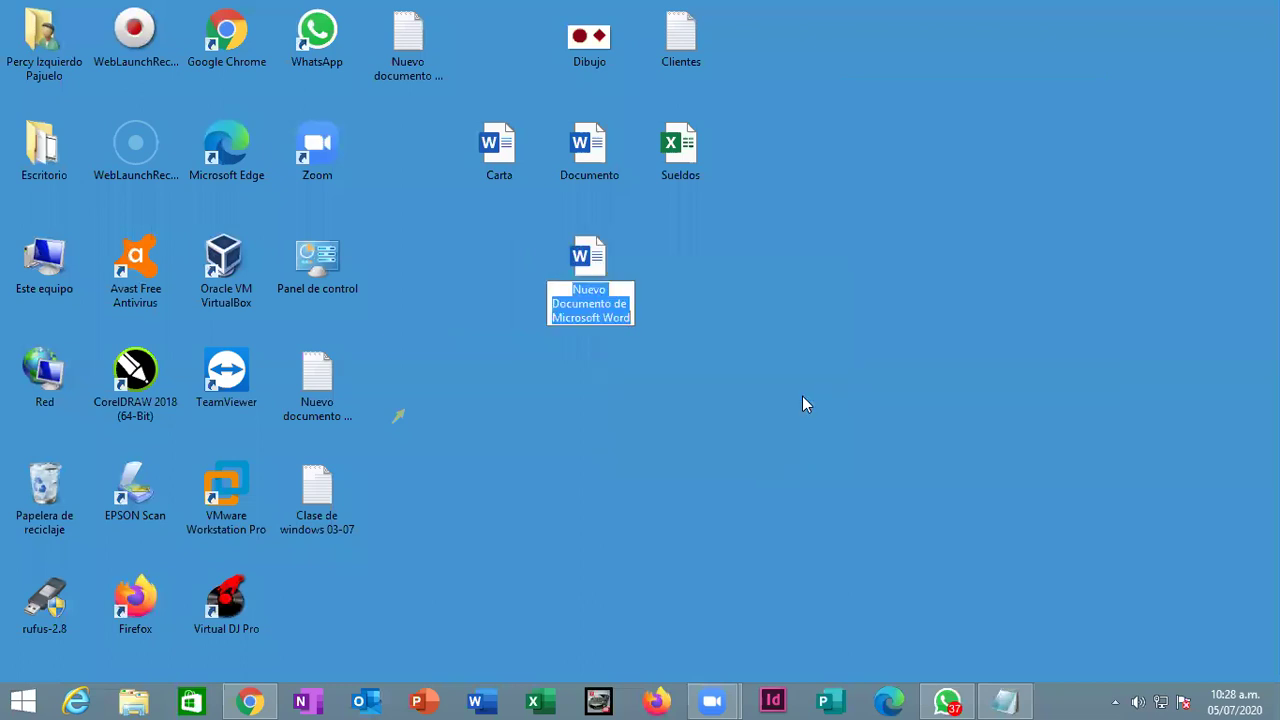
pyautogui.write('Oficio')
pyautogui.press('Return')
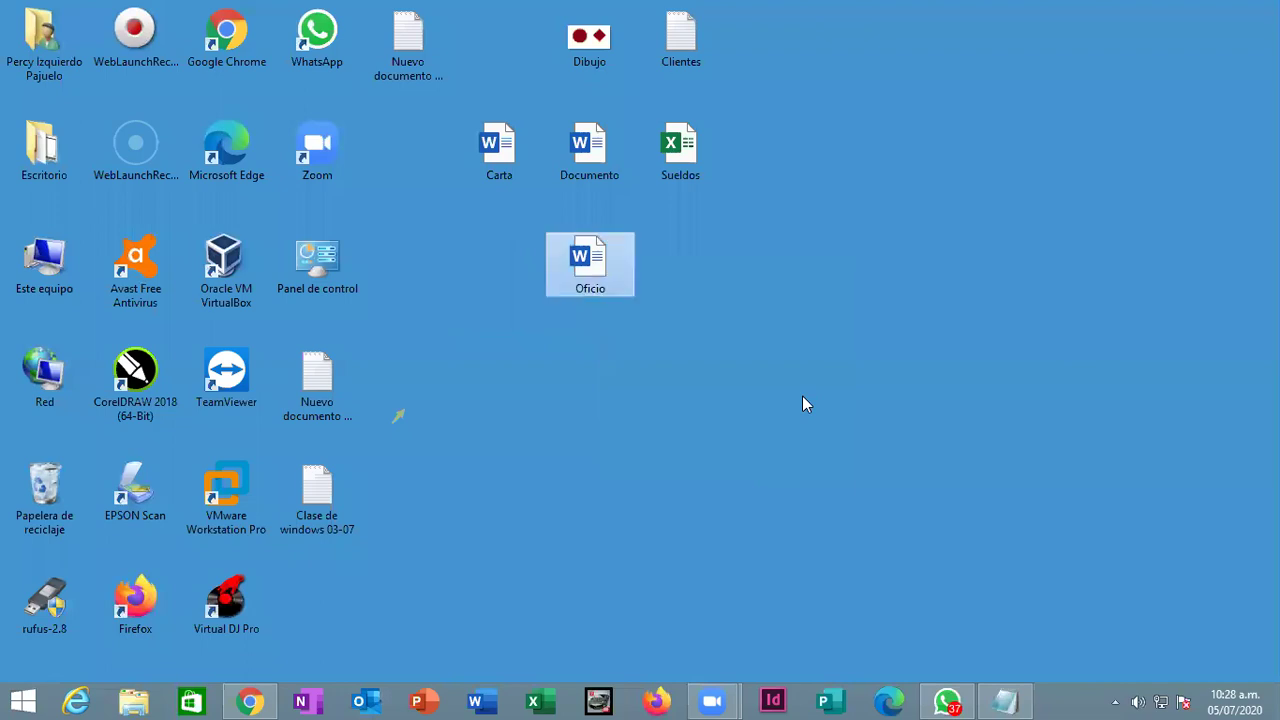
pyautogui.moveTo(588, 276); pyautogui.dragTo(502, 276)
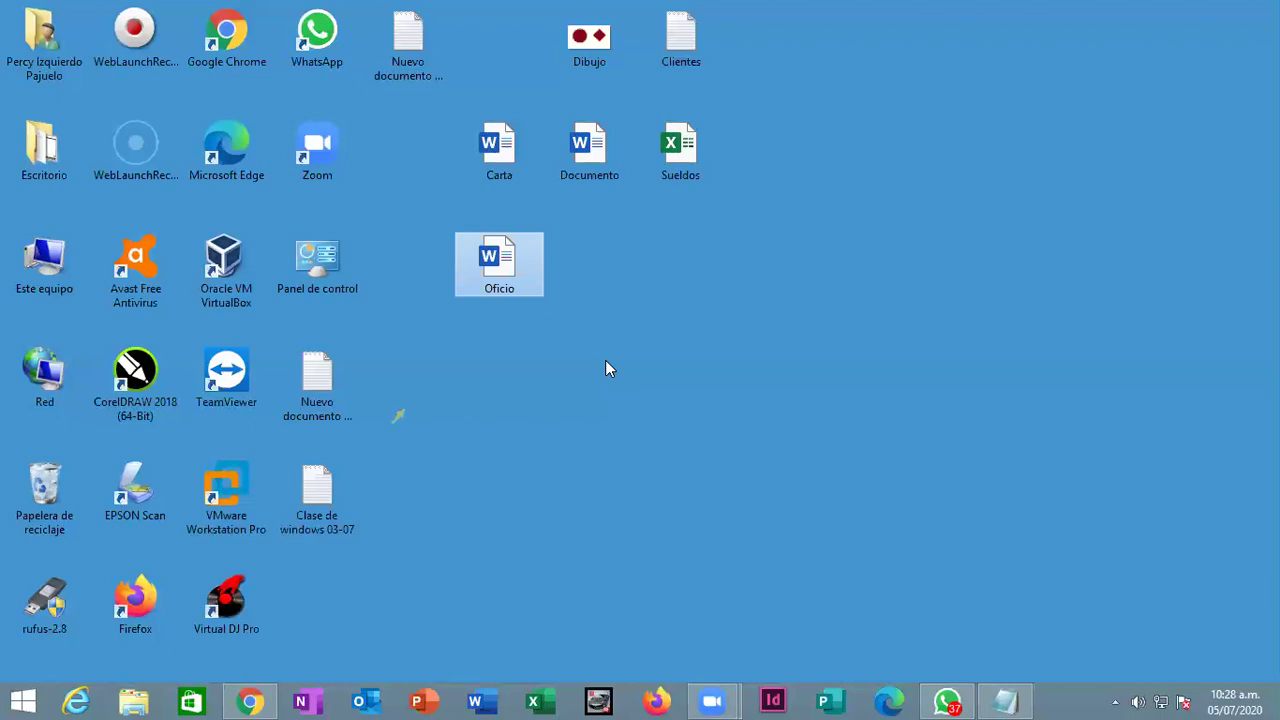
# Step: Create a new Excel worksheet file named Planilla on the desktop and move it beside Sueldos, on its right
pyautogui.rightClick(613, 231)
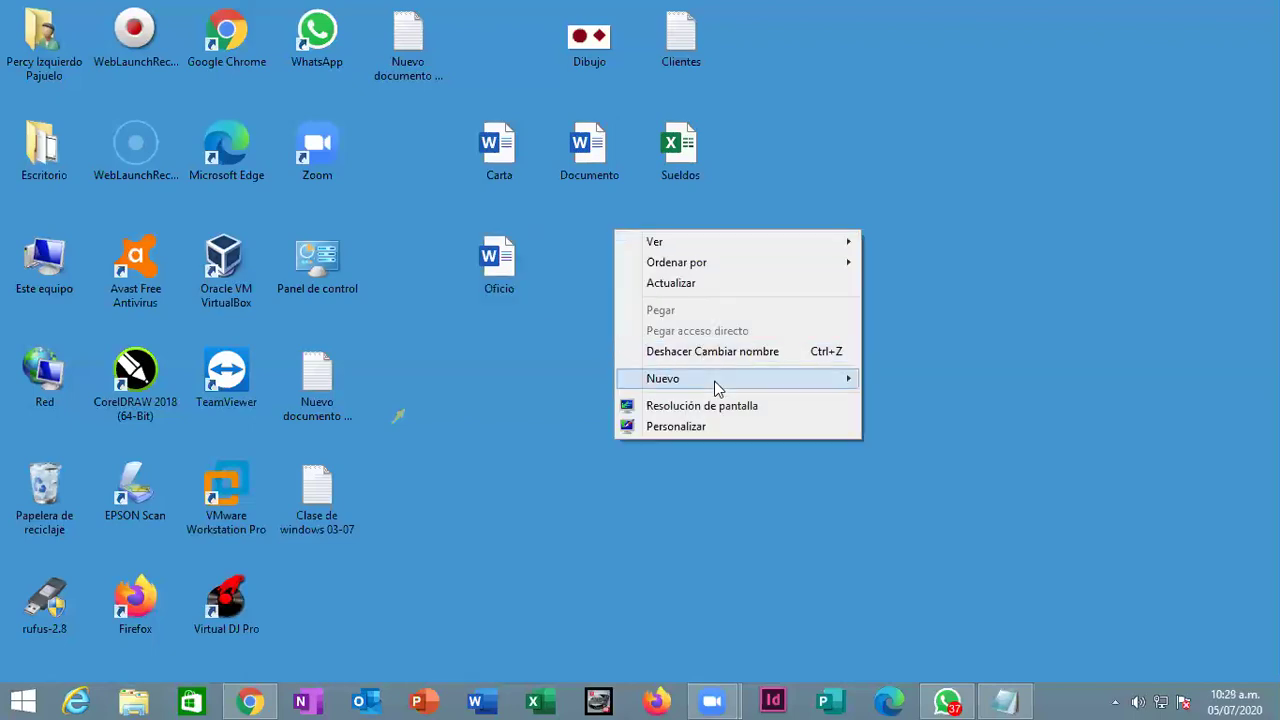
pyautogui.moveTo(716, 385)
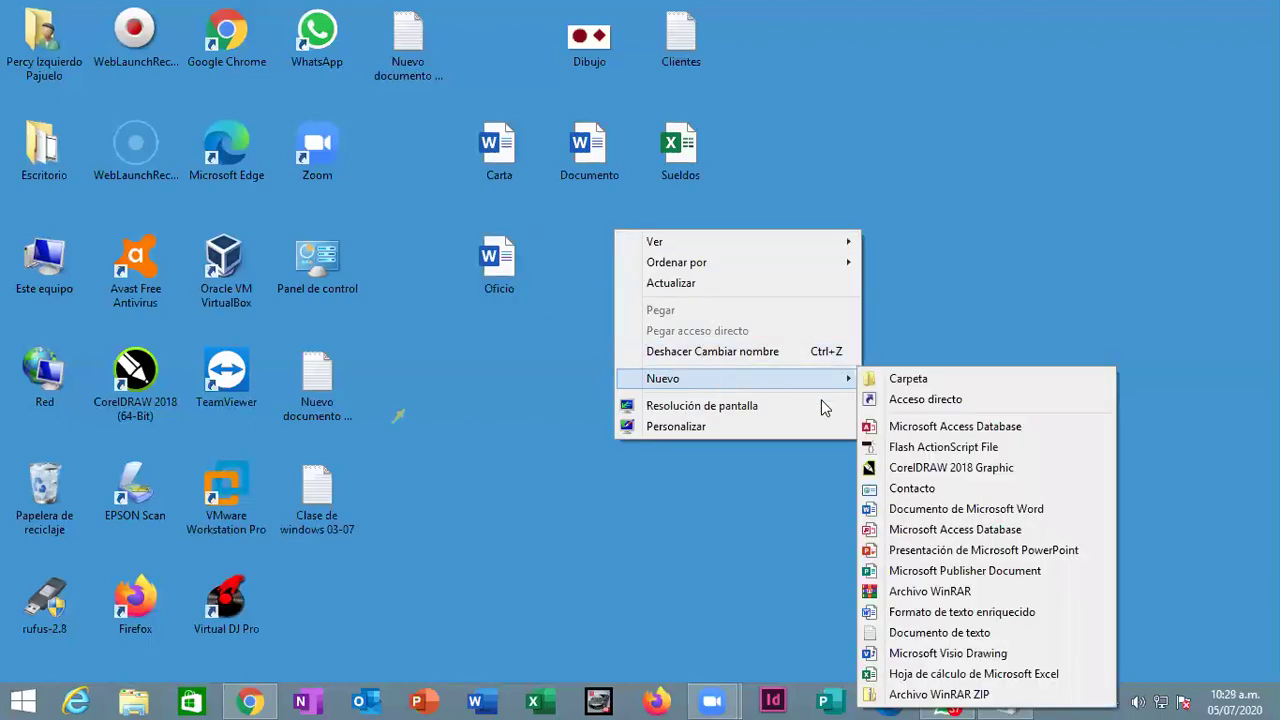
pyautogui.click(951, 676)
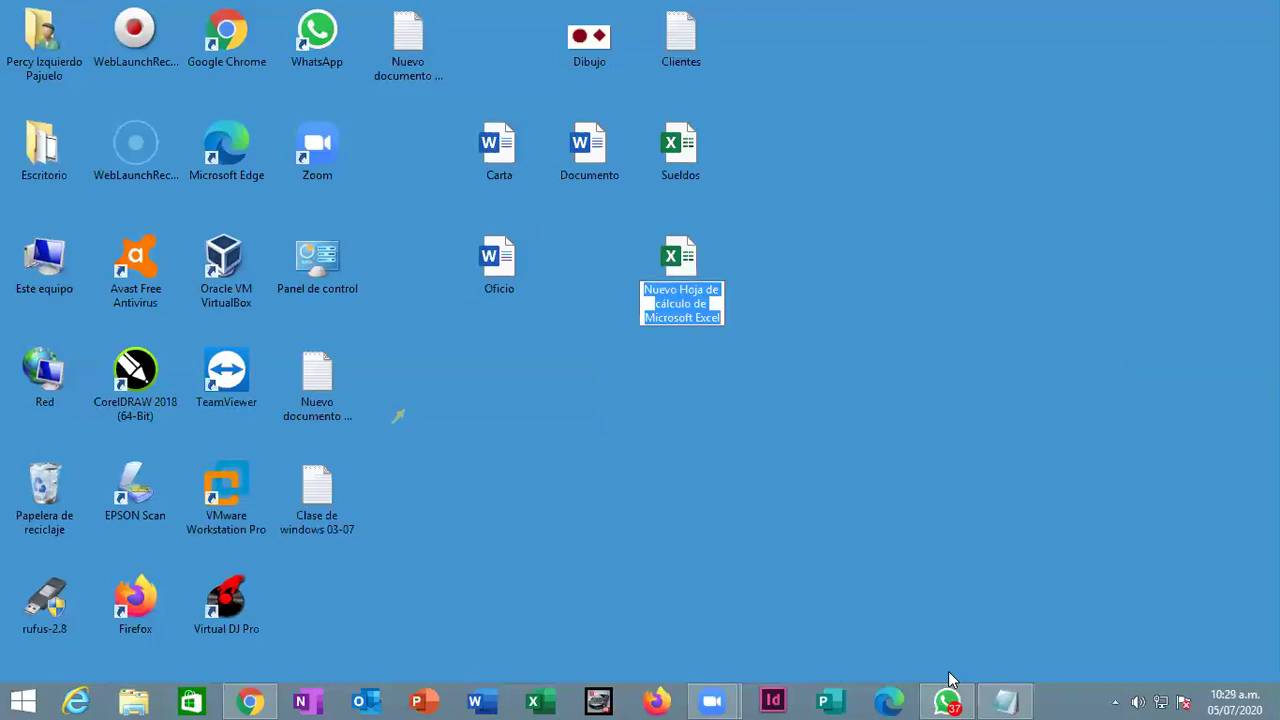
pyautogui.write('Planilla')
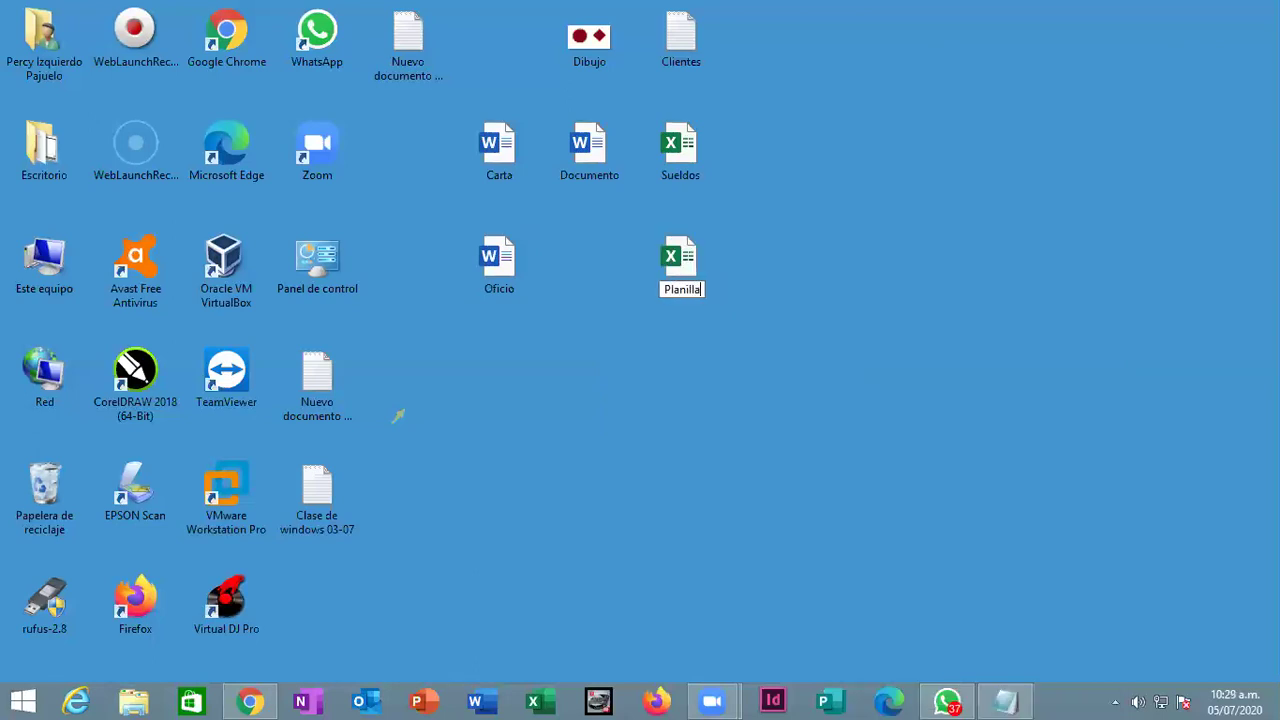
pyautogui.press('Return')
pyautogui.moveTo(667, 287); pyautogui.dragTo(731, 167)
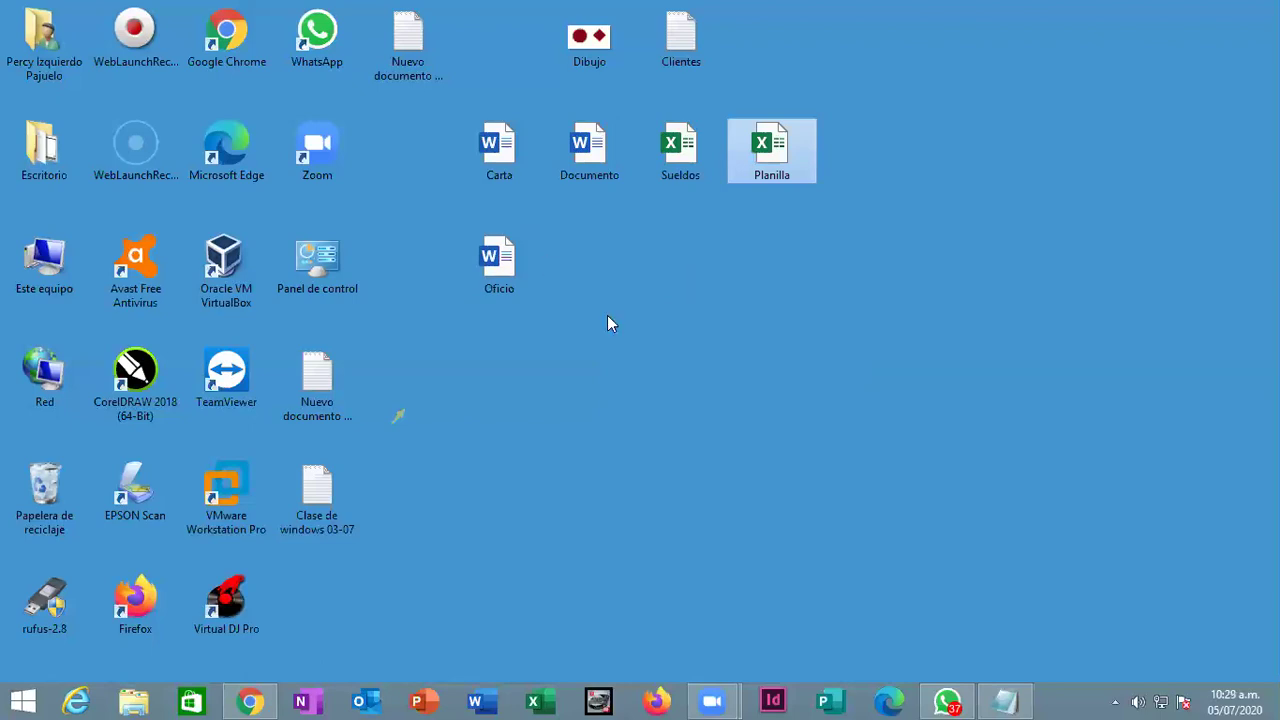
# Step: Create a new Excel worksheet file named Pagos on the desktop, beside Oficio and directly below Documento
pyautogui.rightClick(548, 260)
pyautogui.moveTo(634, 410)
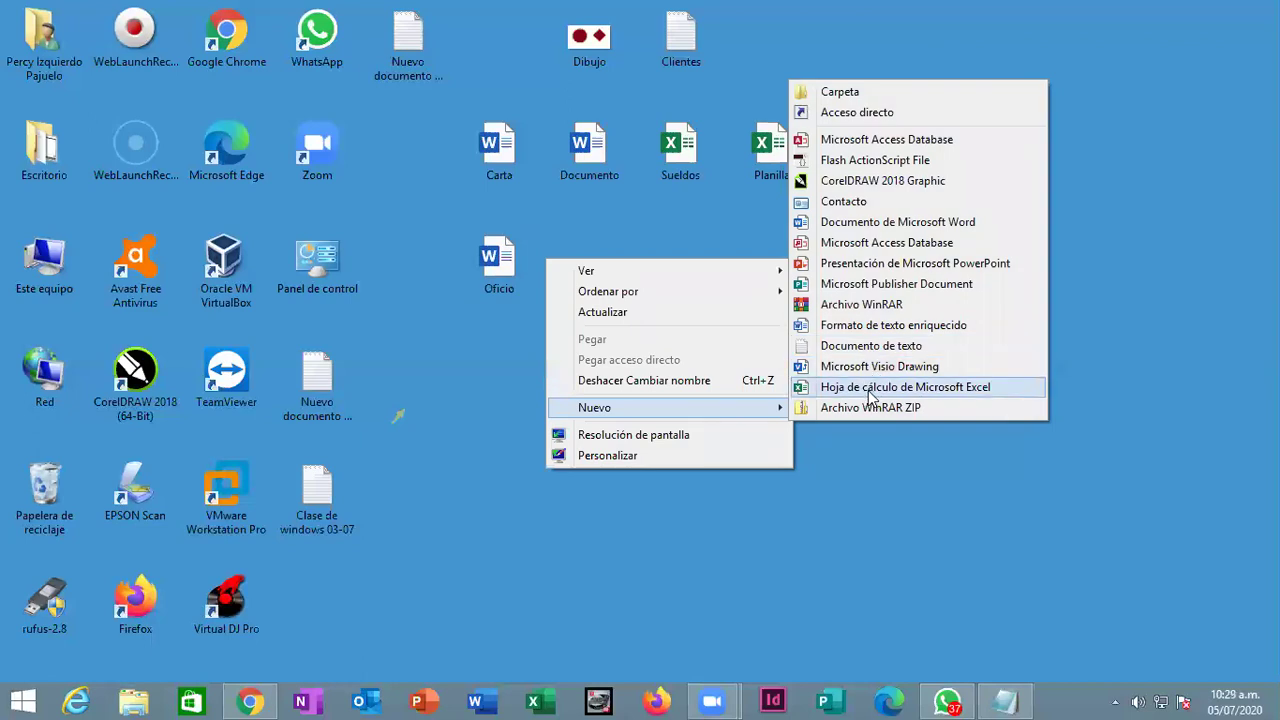
pyautogui.click(866, 389)
pyautogui.write('Pagos')
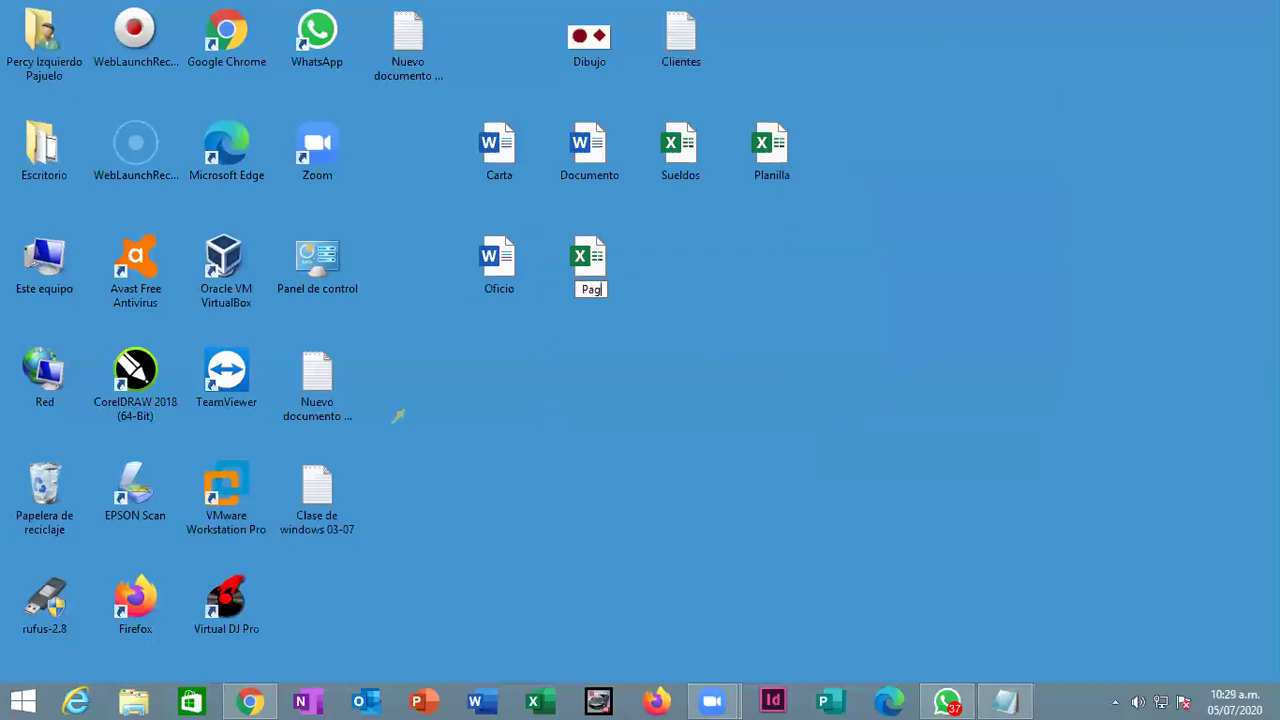
pyautogui.press('Return')
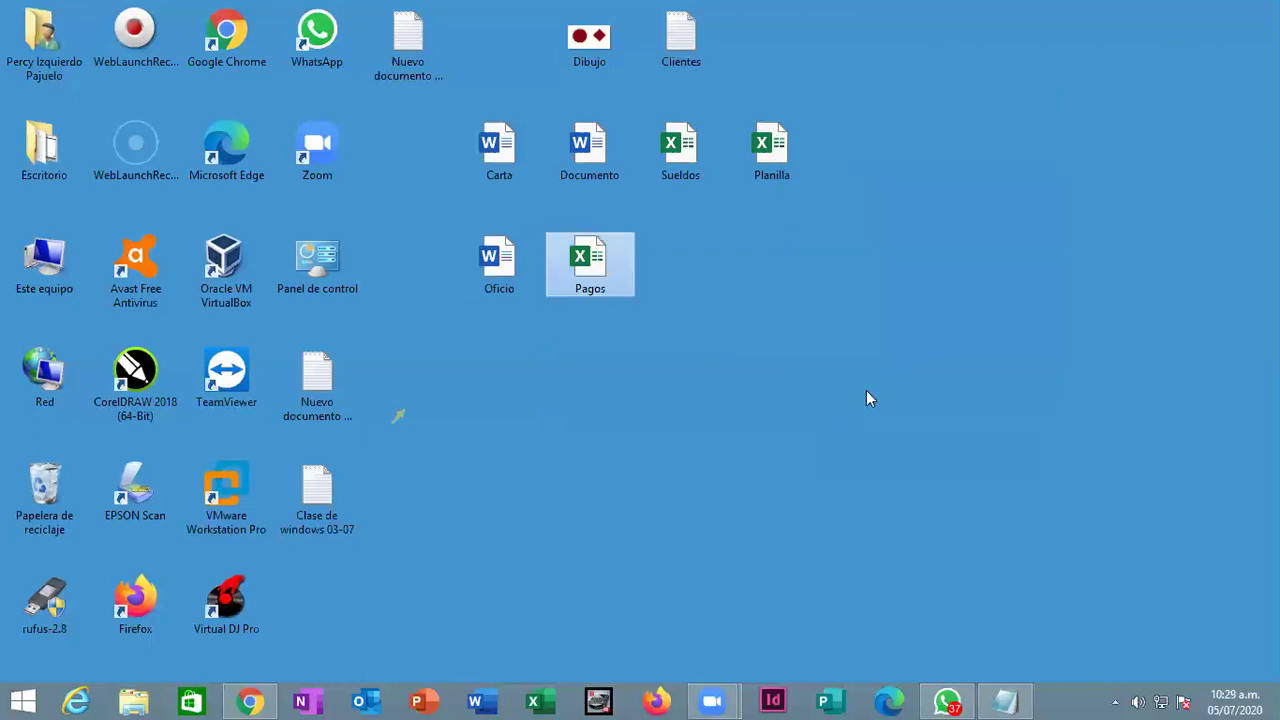
# Step: Create a new PowerPoint presentation named Perú on the desktop, in the free area two rows below Planilla
pyautogui.rightClick(716, 312)
pyautogui.moveTo(880, 465)
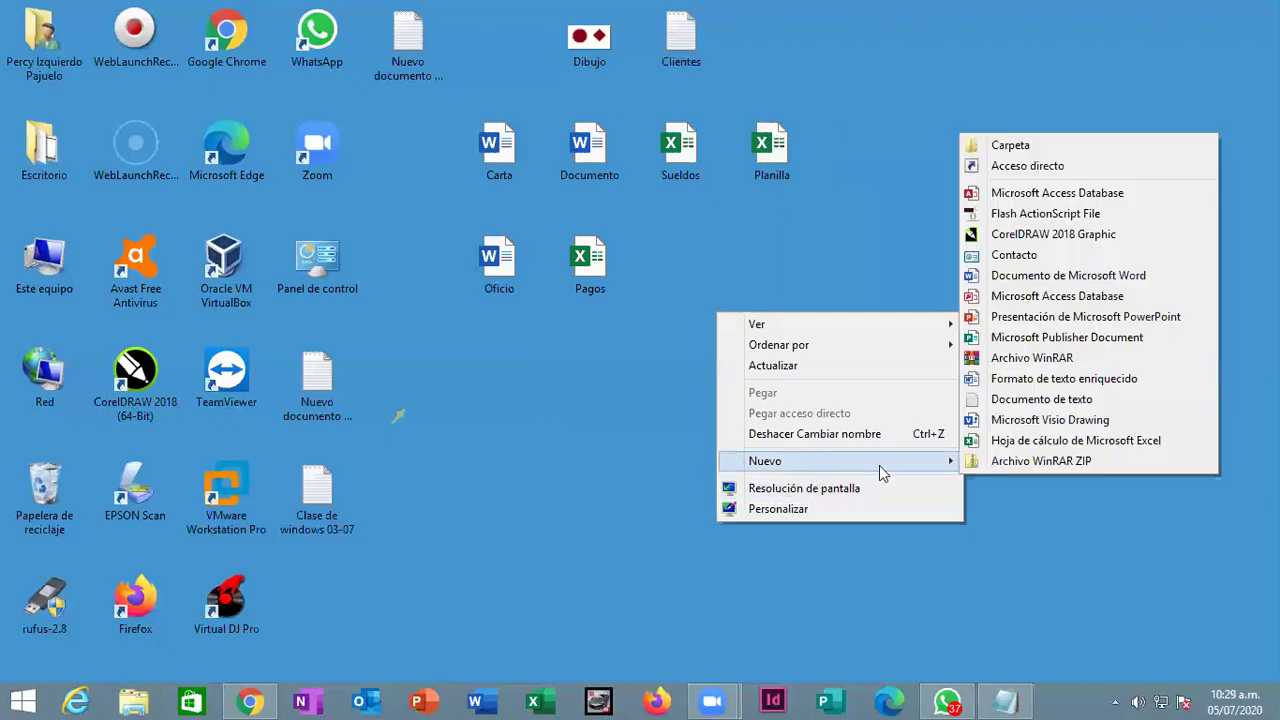
pyautogui.click(1041, 318)
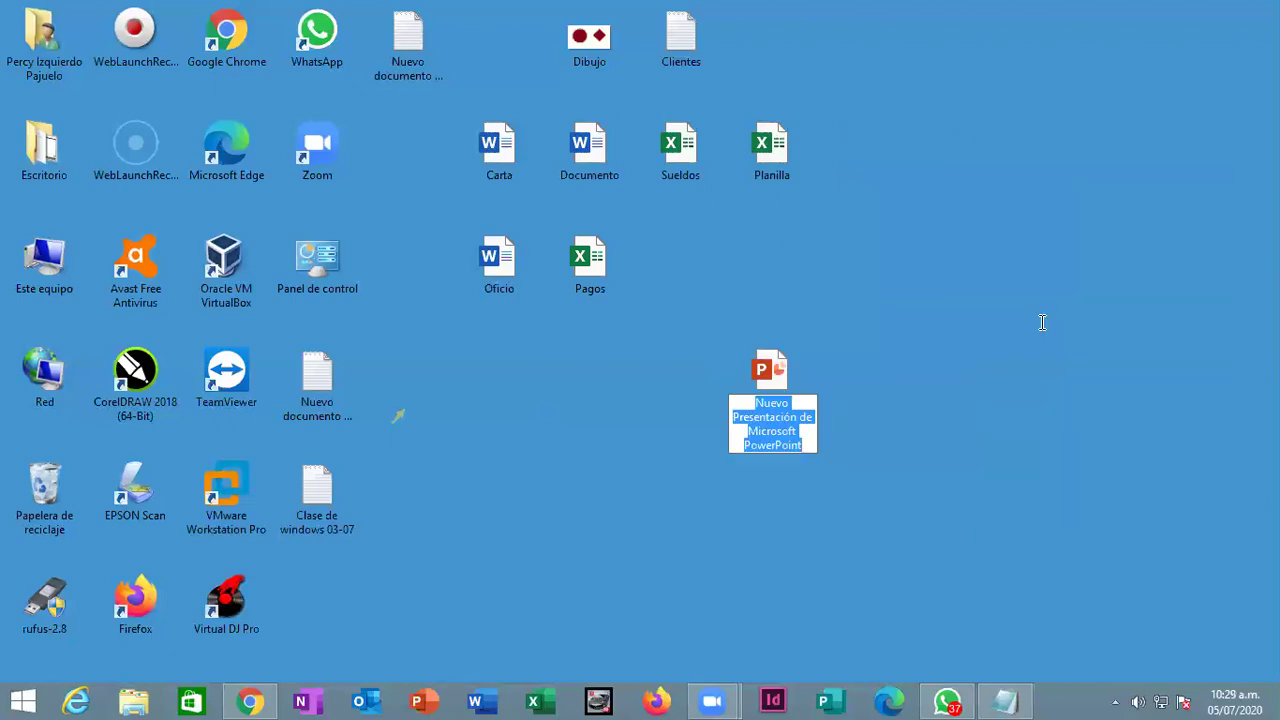
pyautogui.write('Perú')
pyautogui.press('Return')
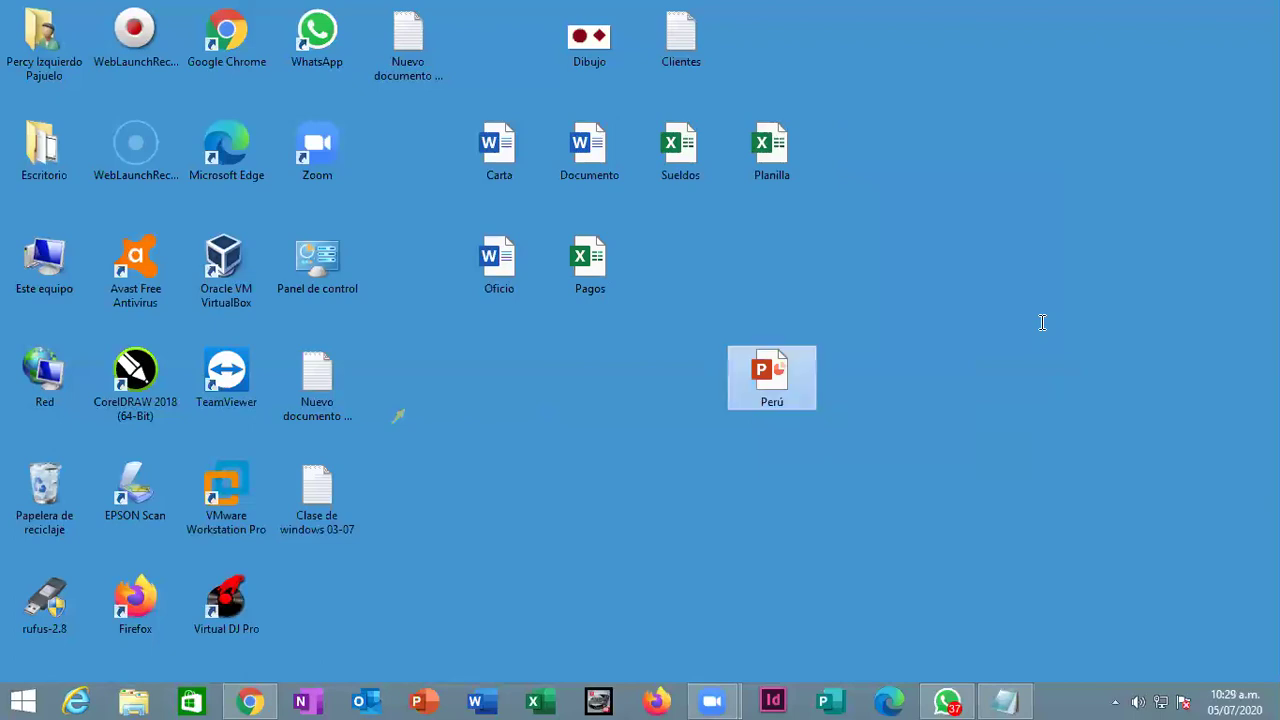
# Step: Create a new PowerPoint presentation named La pobreza on the desktop, beside Pagos and directly below Sueldos
pyautogui.rightClick(671, 279)
pyautogui.moveTo(918, 424)
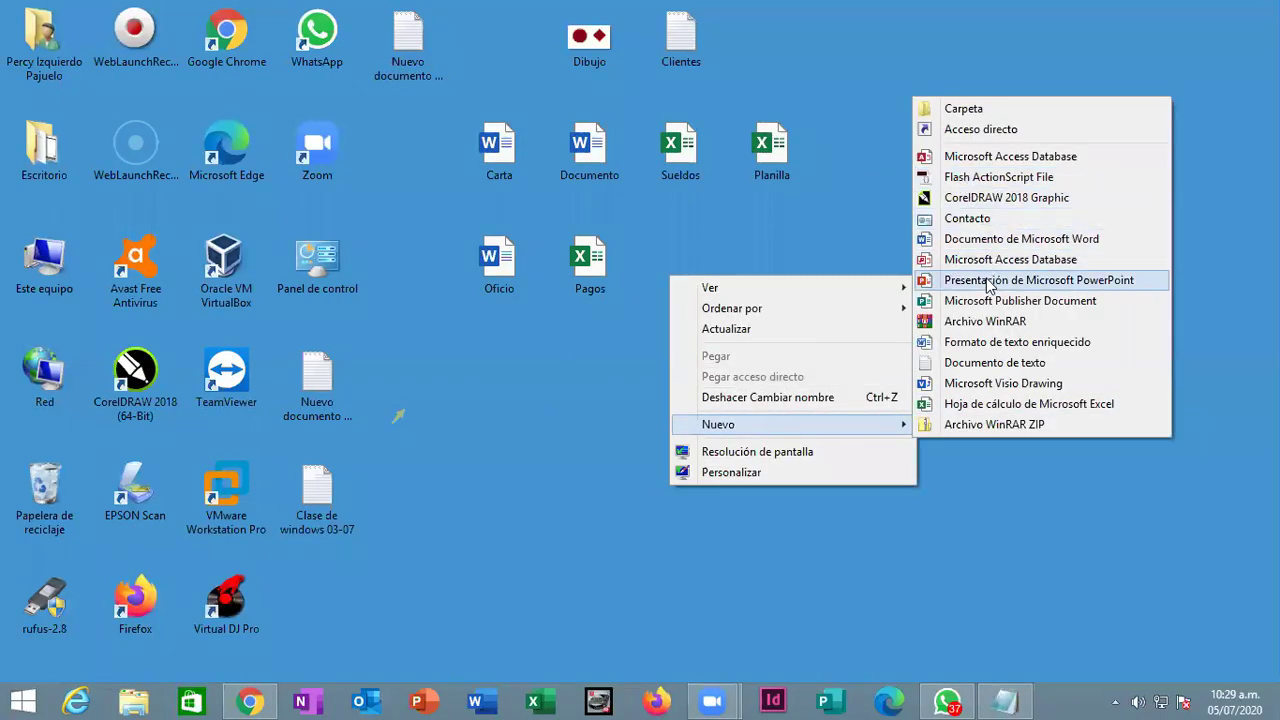
pyautogui.click(988, 280)
pyautogui.write('La pobreza')
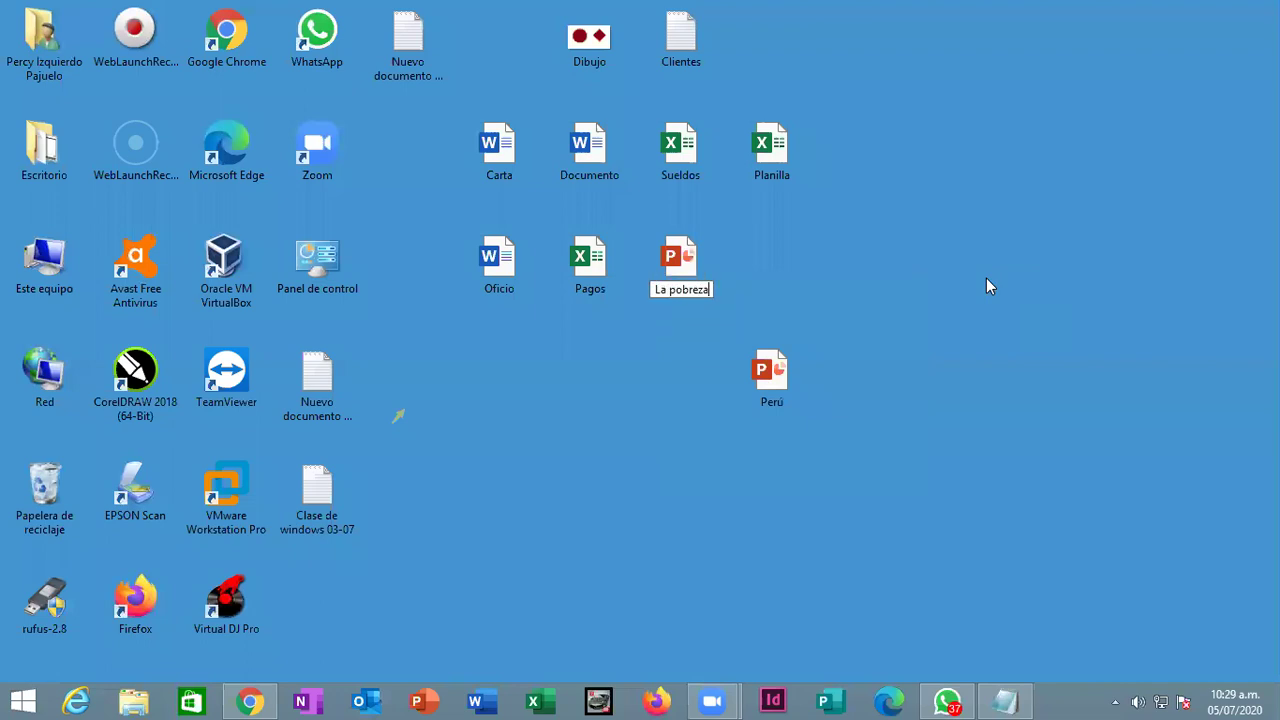
pyautogui.press('Return')
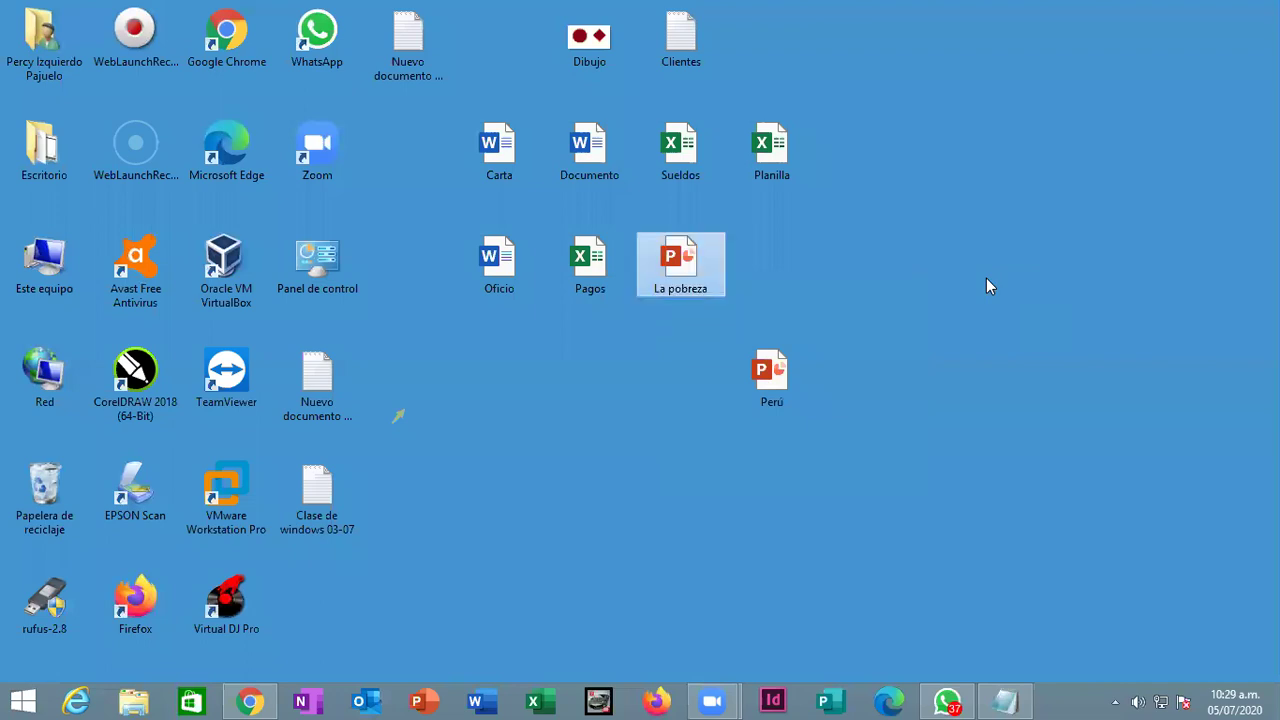
# Step: Create a new PowerPoint presentation named Las culturas beside La pobreza and move Perú beside it, on its right
pyautogui.rightClick(764, 216)
pyautogui.moveTo(946, 366)
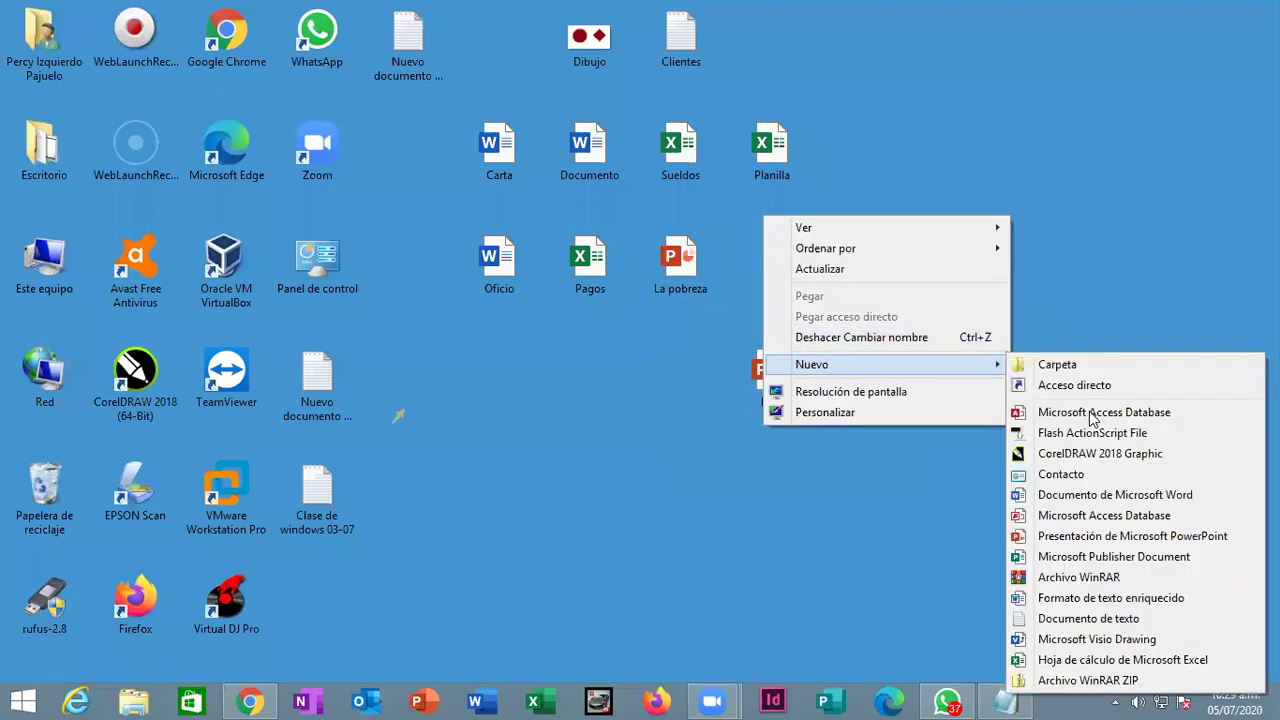
pyautogui.click(1097, 537)
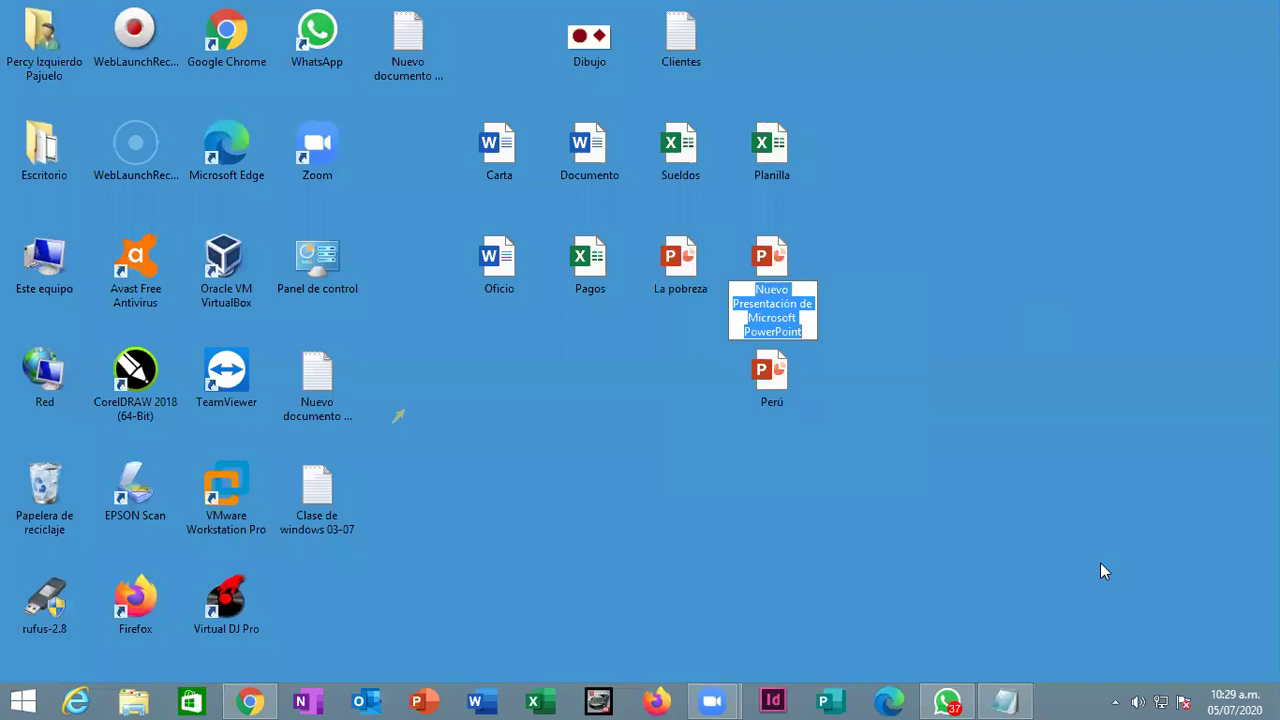
pyautogui.write('Las culturas')
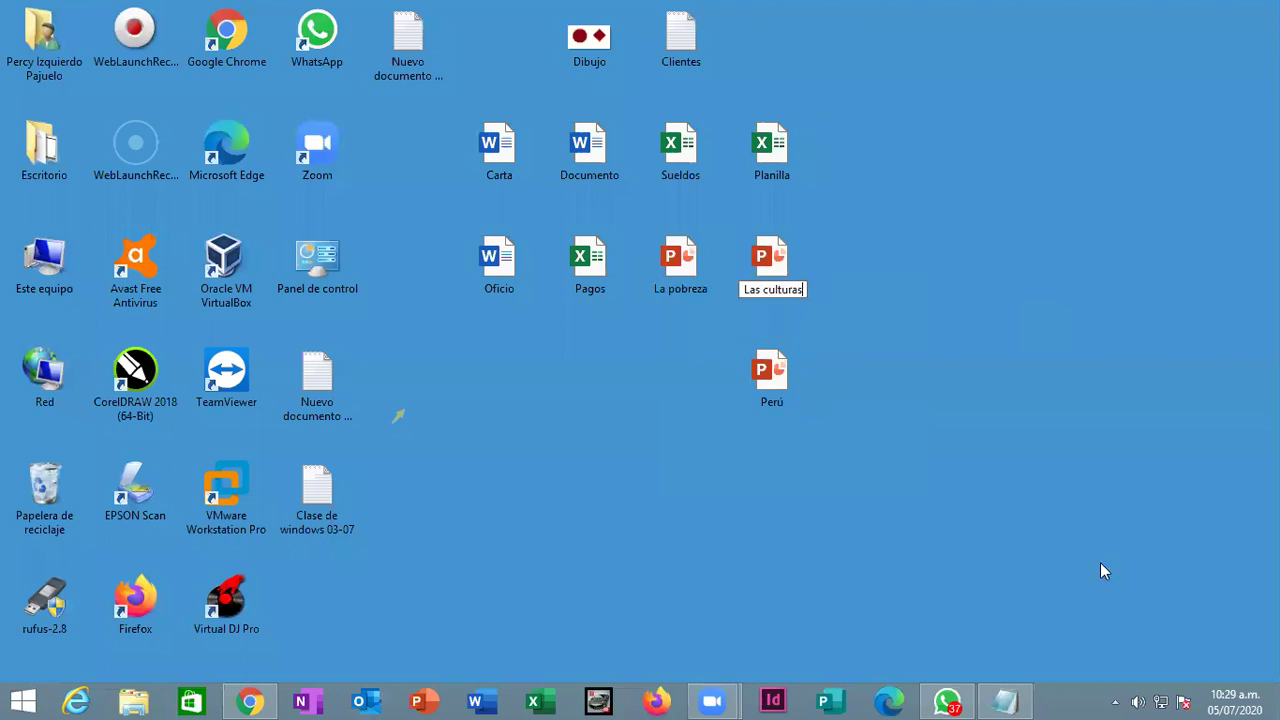
pyautogui.press('Return')
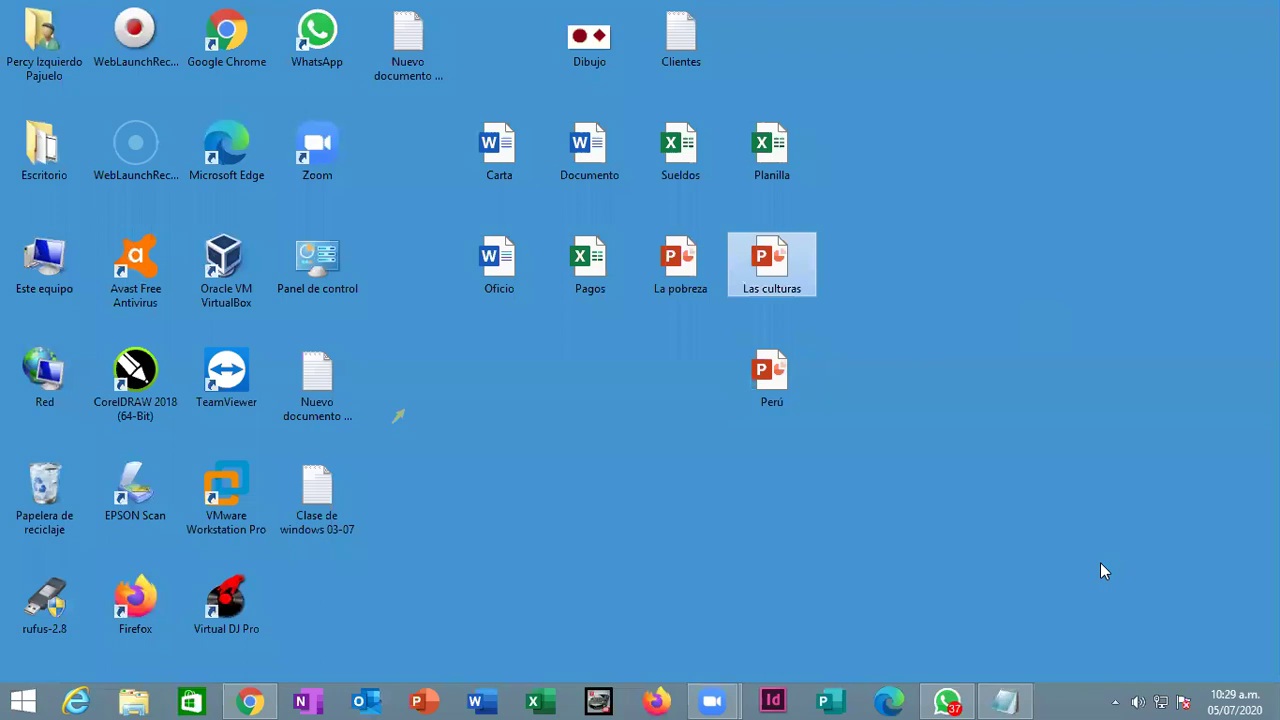
pyautogui.moveTo(804, 384); pyautogui.dragTo(860, 262)
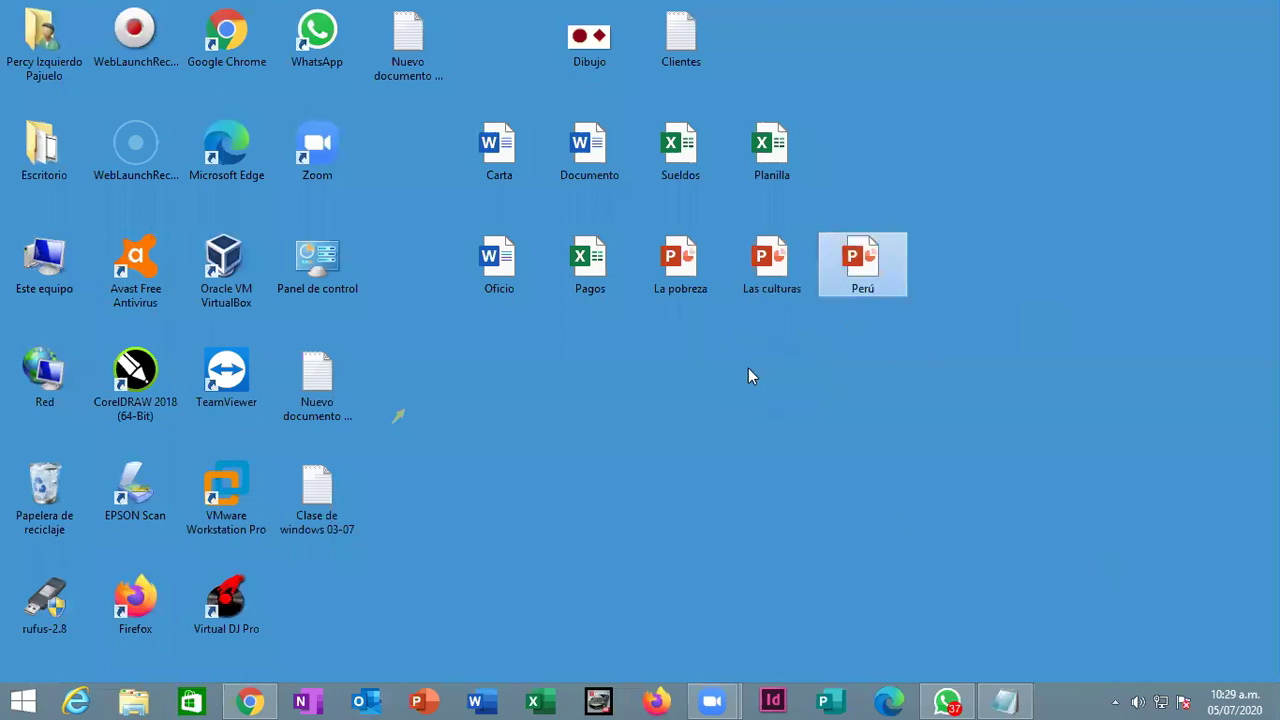
# Step: Create a new Publisher document on the desktop directly below Oficio and name it Calendario
pyautogui.rightClick(487, 339)
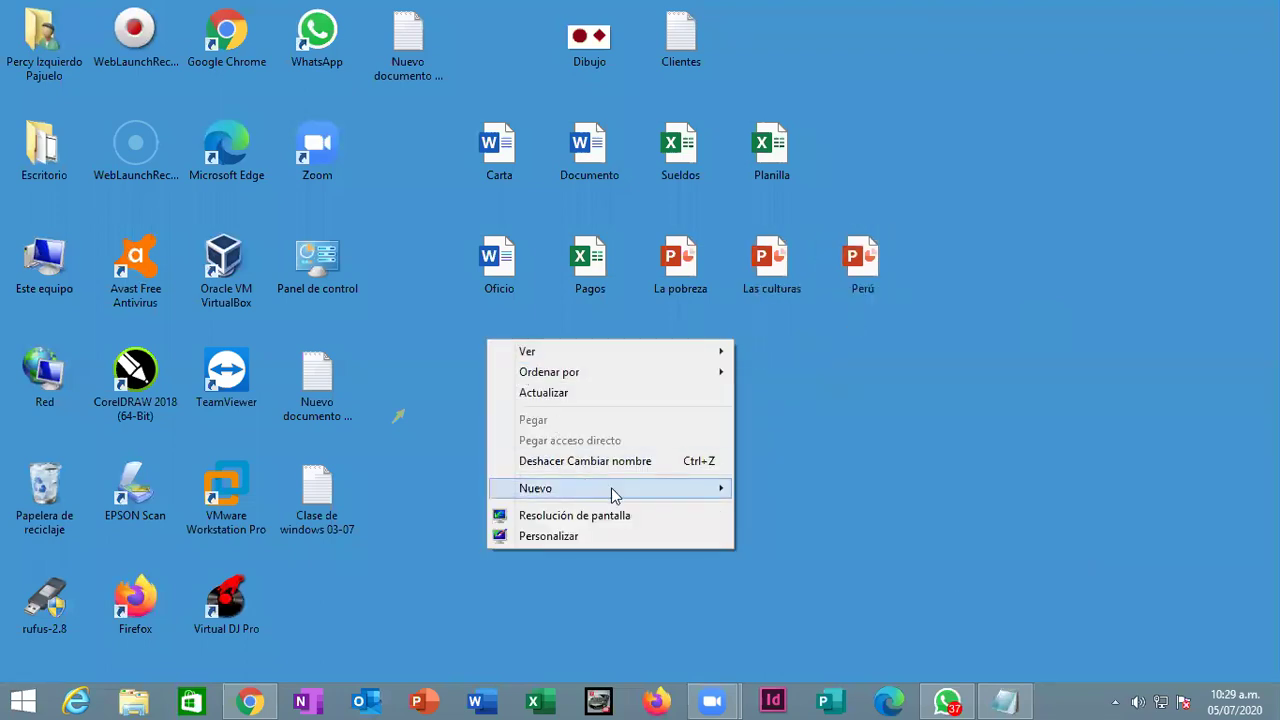
pyautogui.moveTo(611, 488)
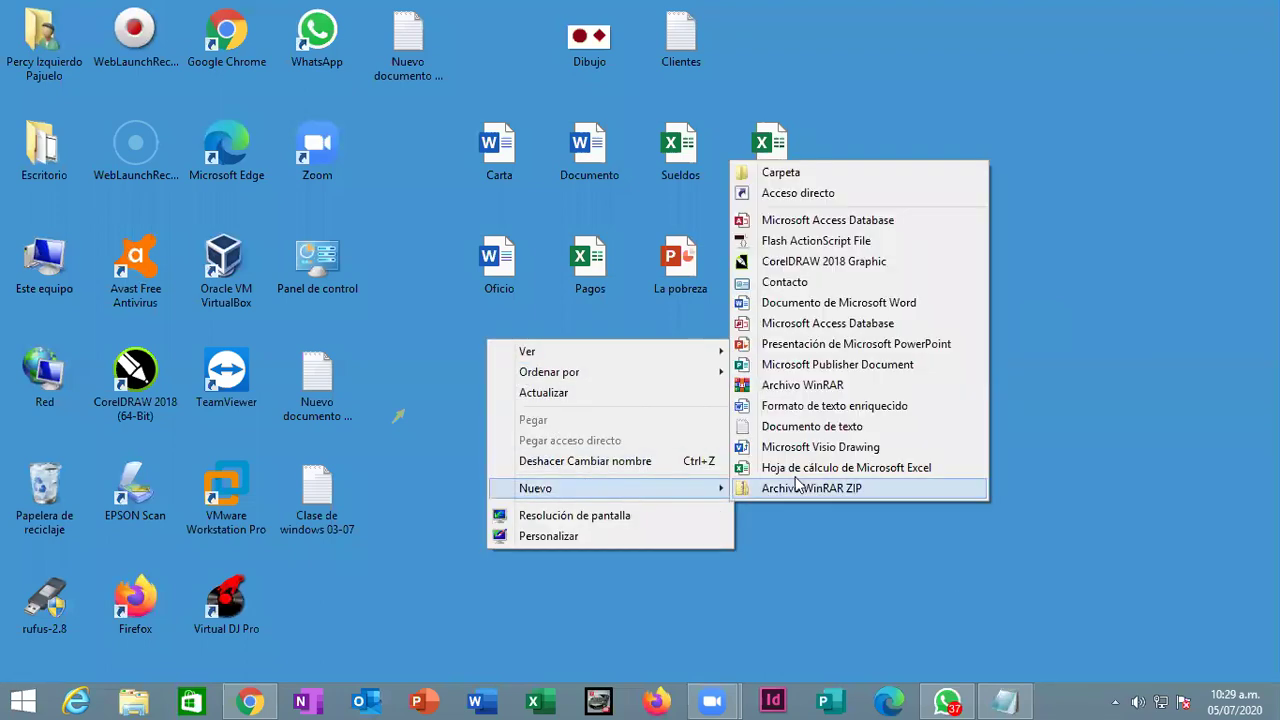
pyautogui.click(806, 366)
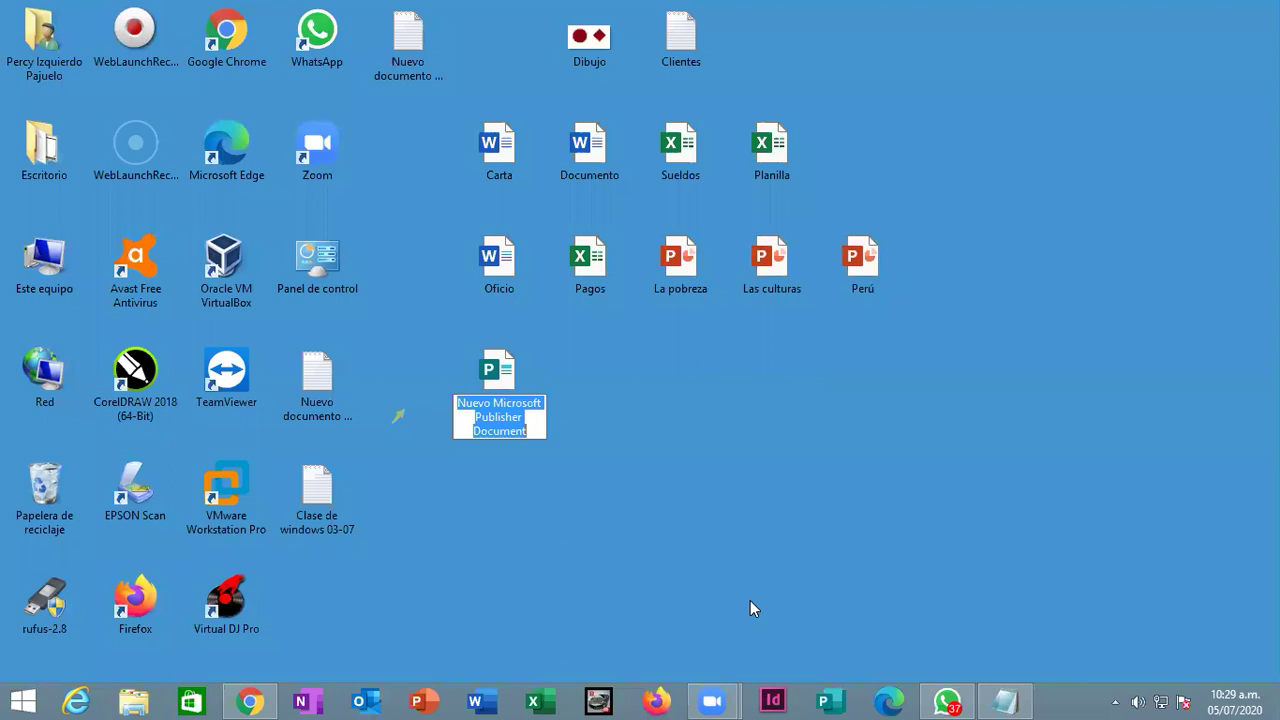
pyautogui.press('Return')
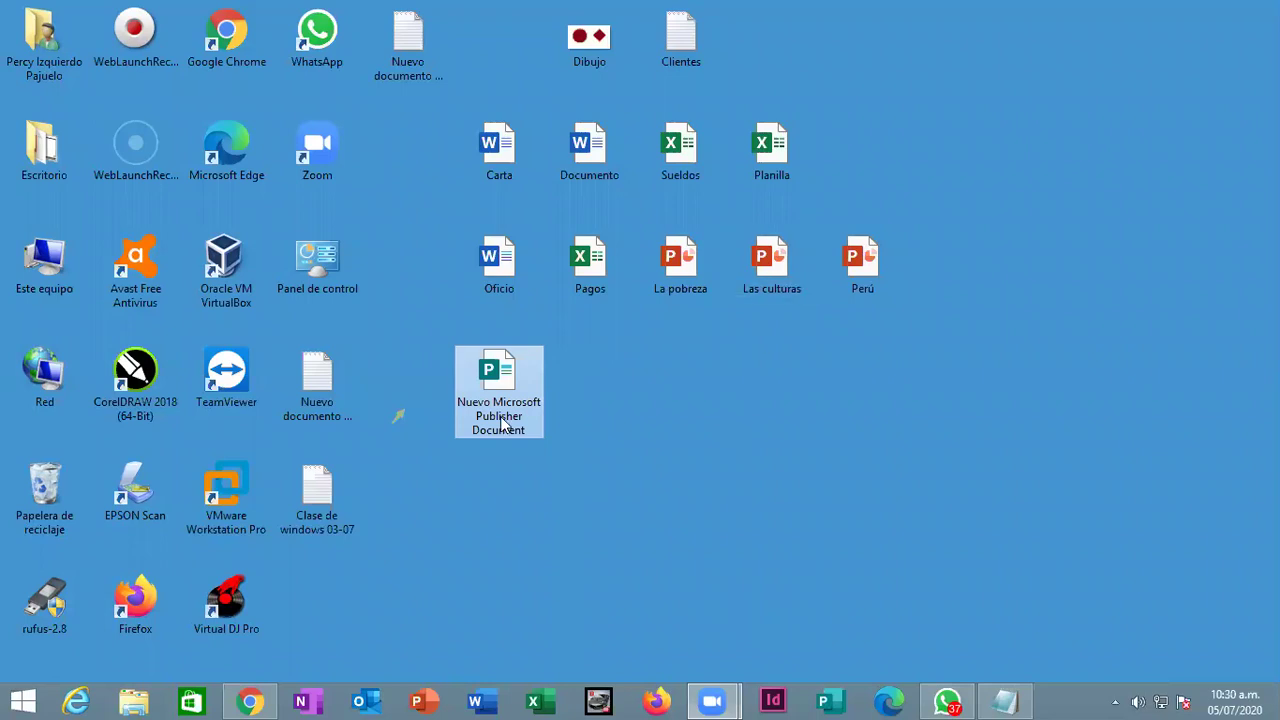
pyautogui.press('F2')
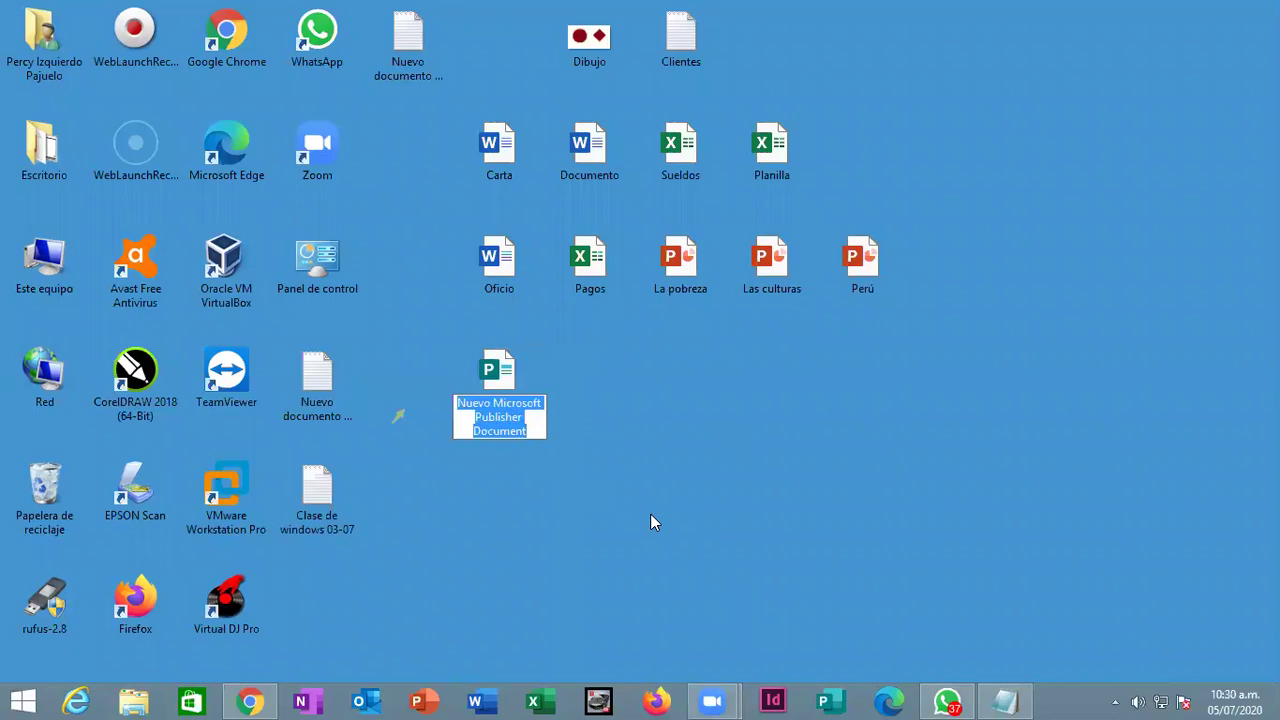
pyautogui.write('Calendario')
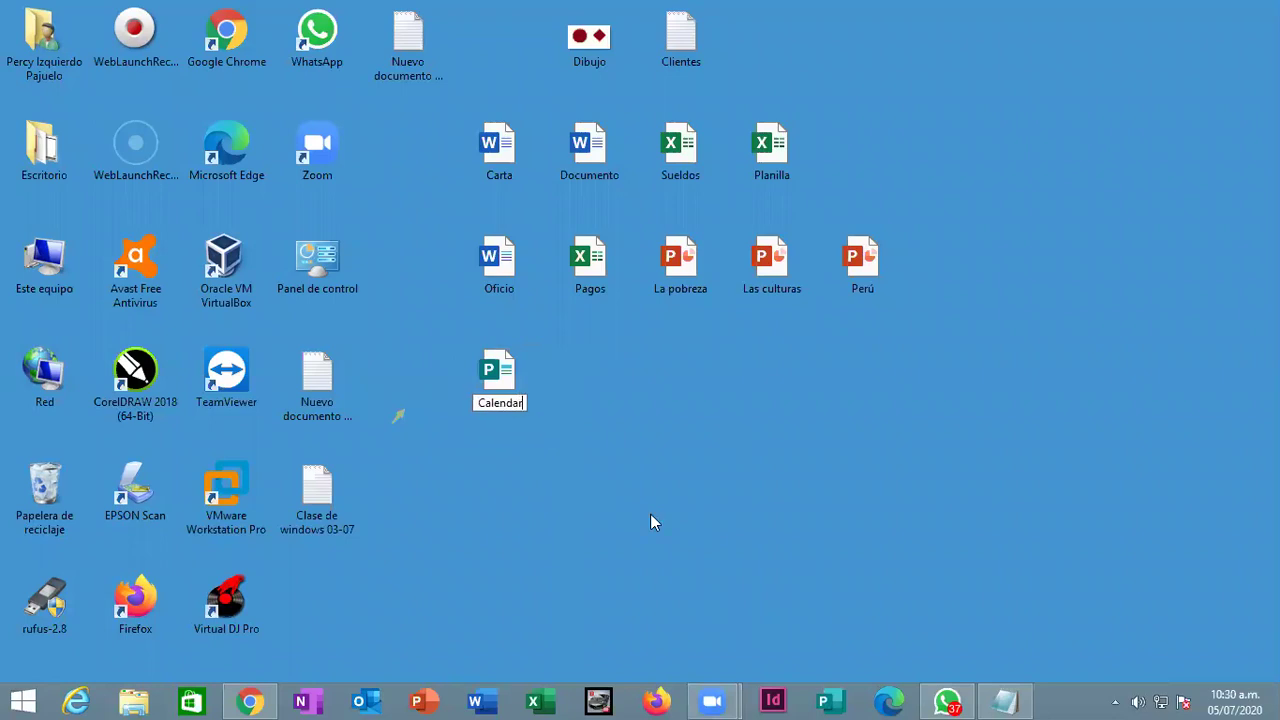
pyautogui.press('Return')
# Step: Create a new Publisher document named Diplomas on the desktop, beside Calendario and directly below Pagos
pyautogui.rightClick(579, 354)
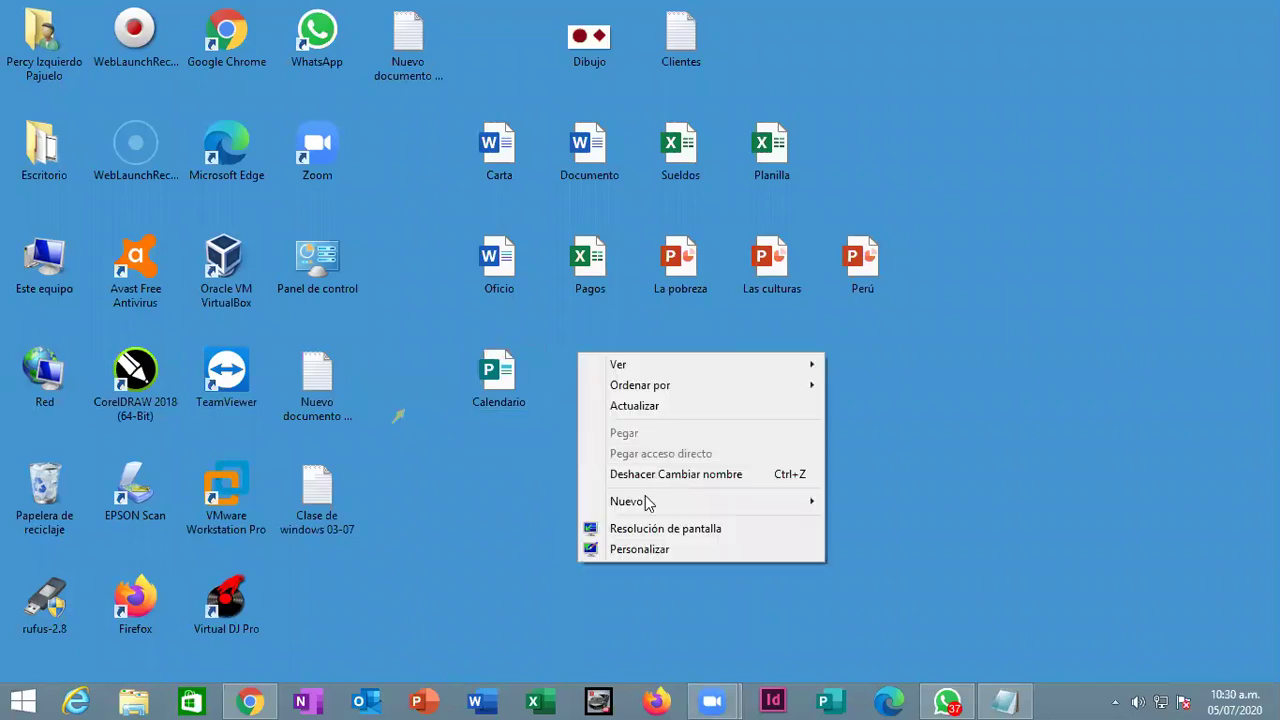
pyautogui.moveTo(757, 495)
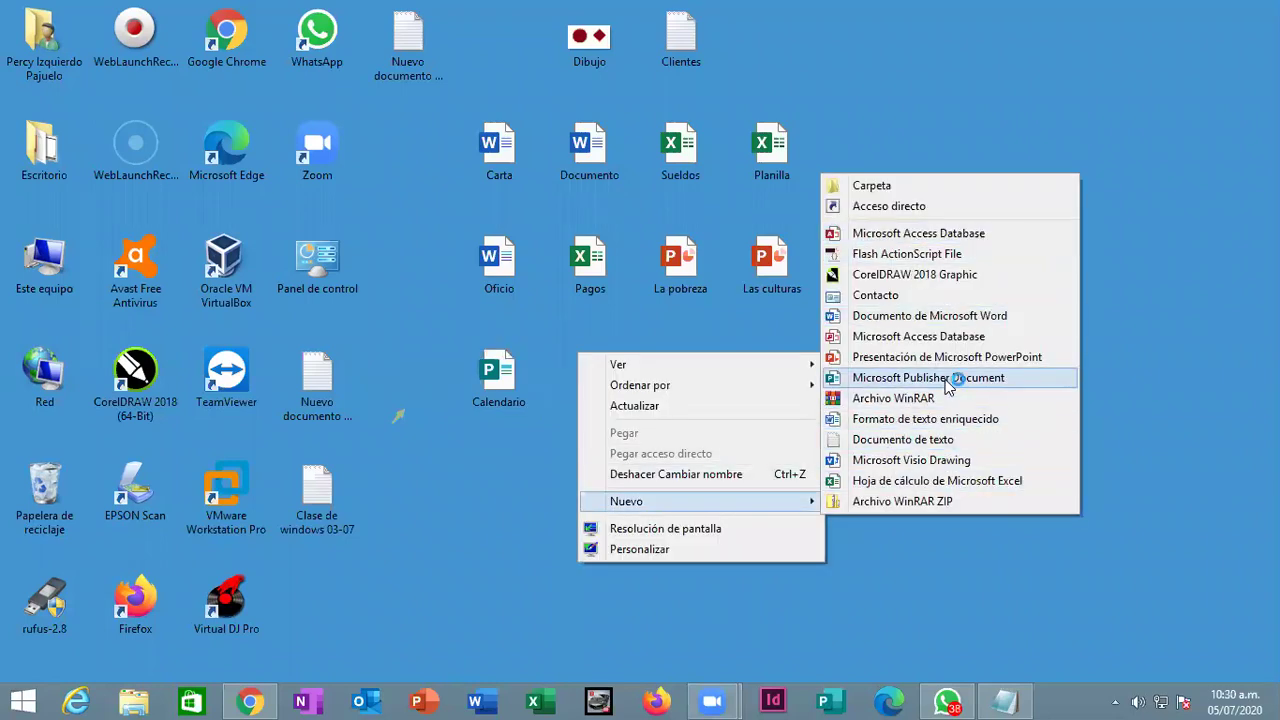
pyautogui.click(950, 378)
pyautogui.write('Dip')
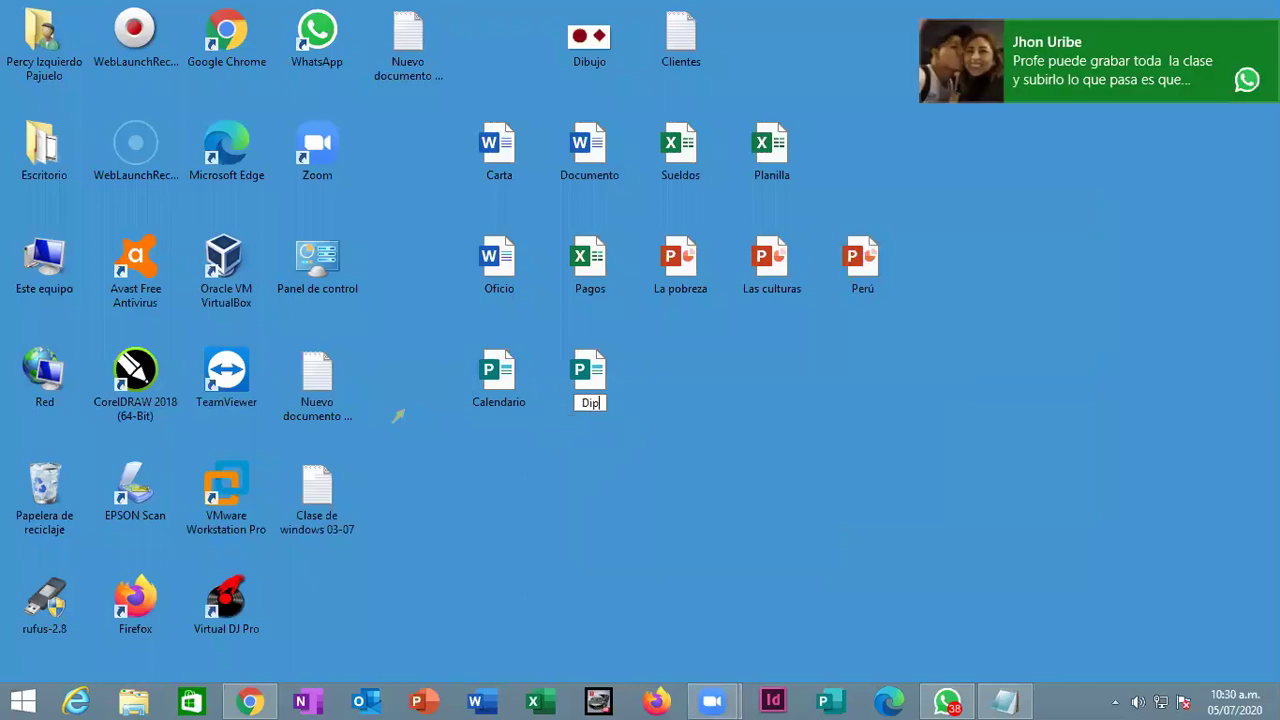
pyautogui.write('lomas')
pyautogui.press('Return')
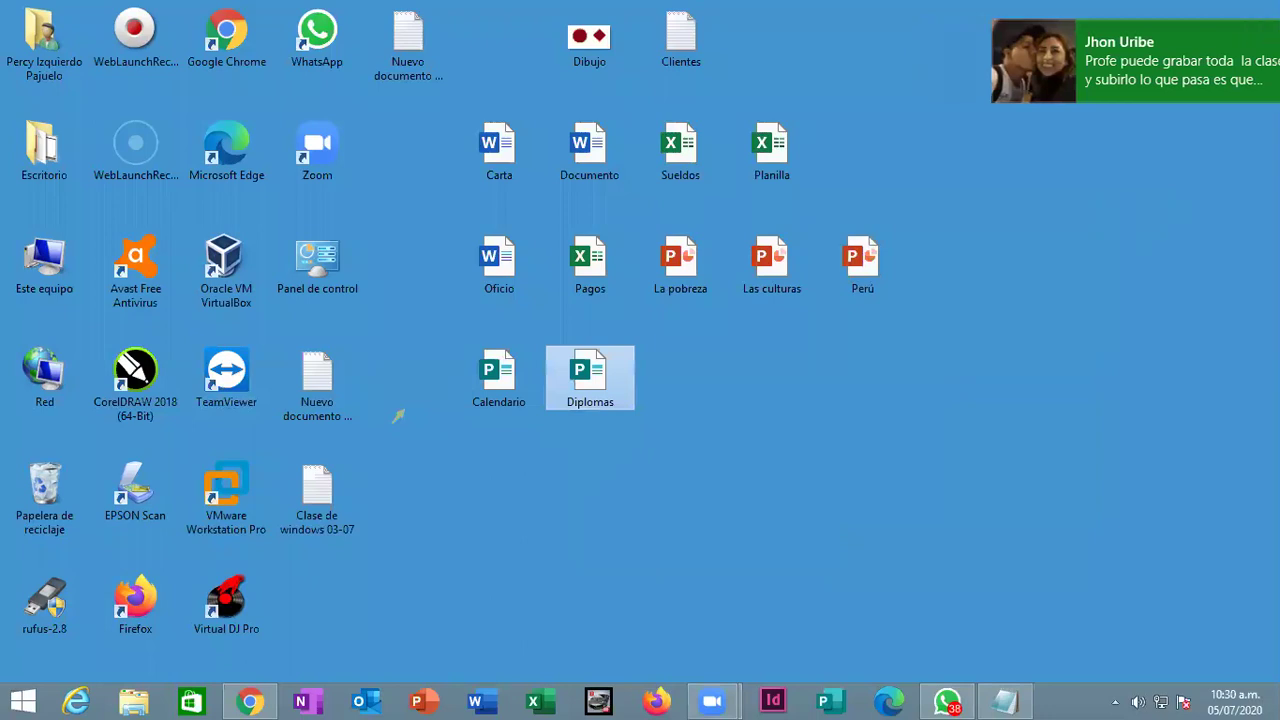
# Step: Create a new Publisher document named Tarjetas on the desktop and move it beside Diplomas, on its right
pyautogui.click(733, 371)
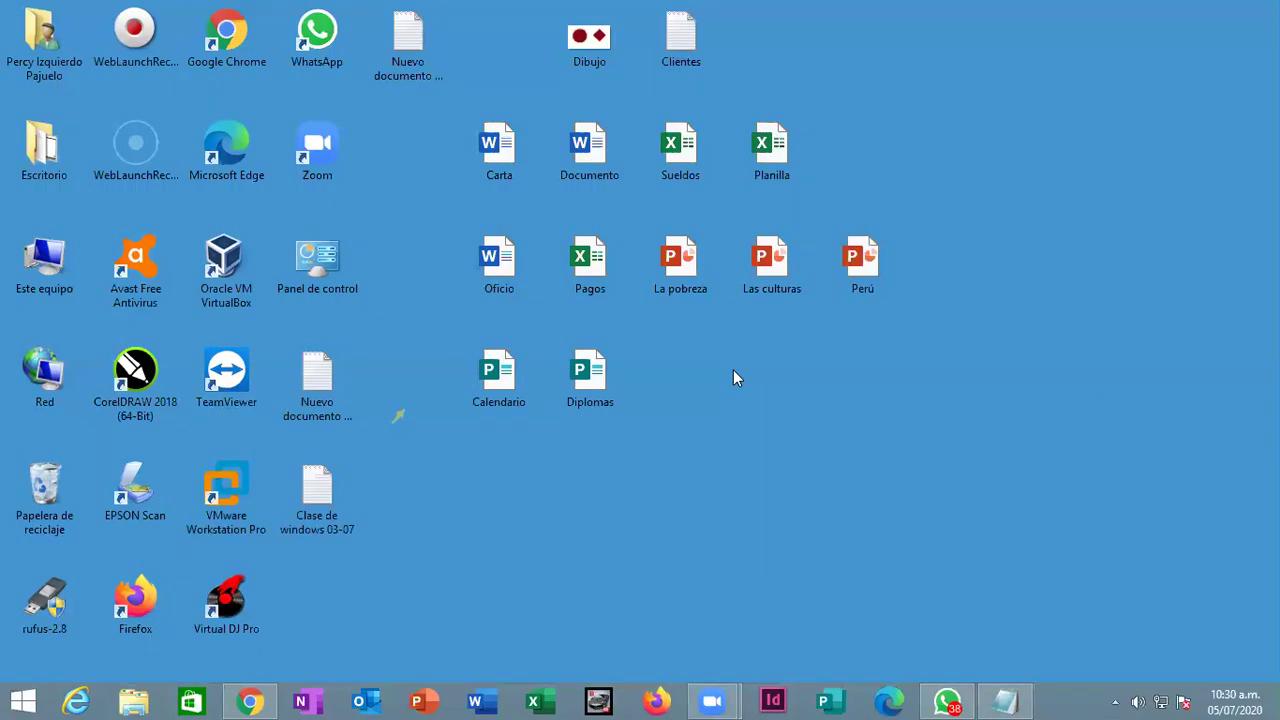
pyautogui.rightClick(733, 377)
pyautogui.moveTo(915, 524)
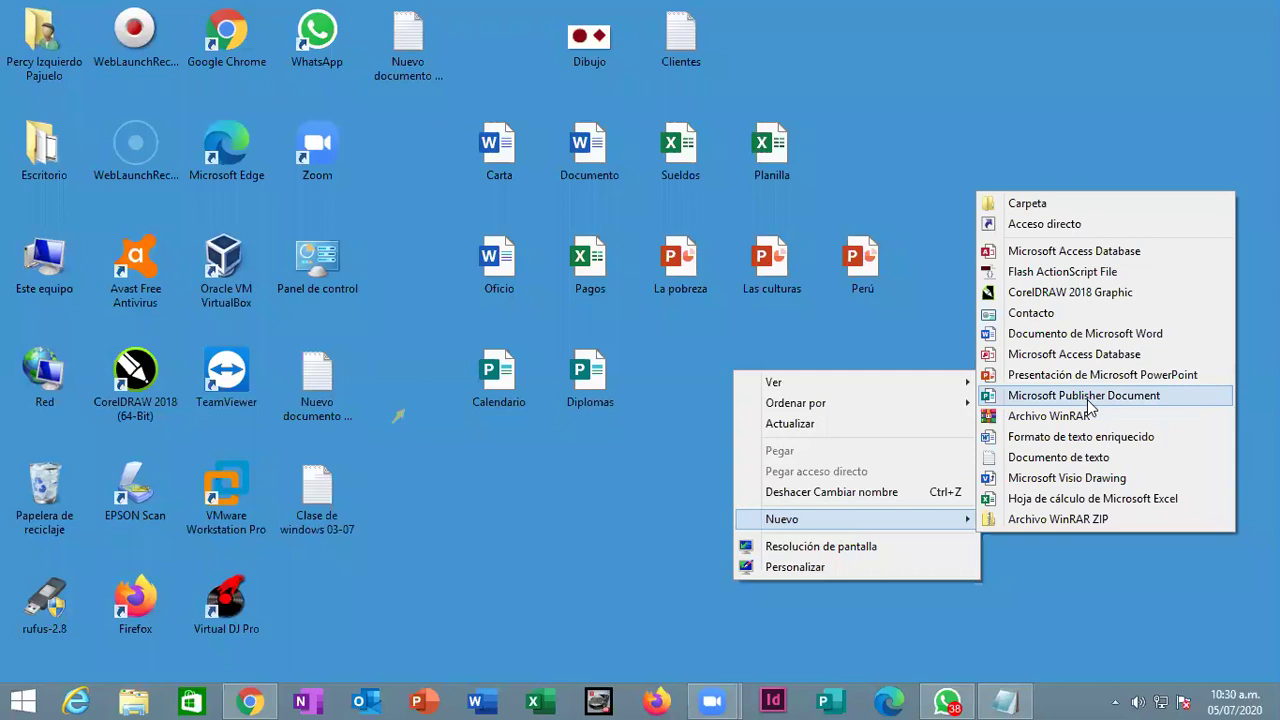
pyautogui.click(1088, 400)
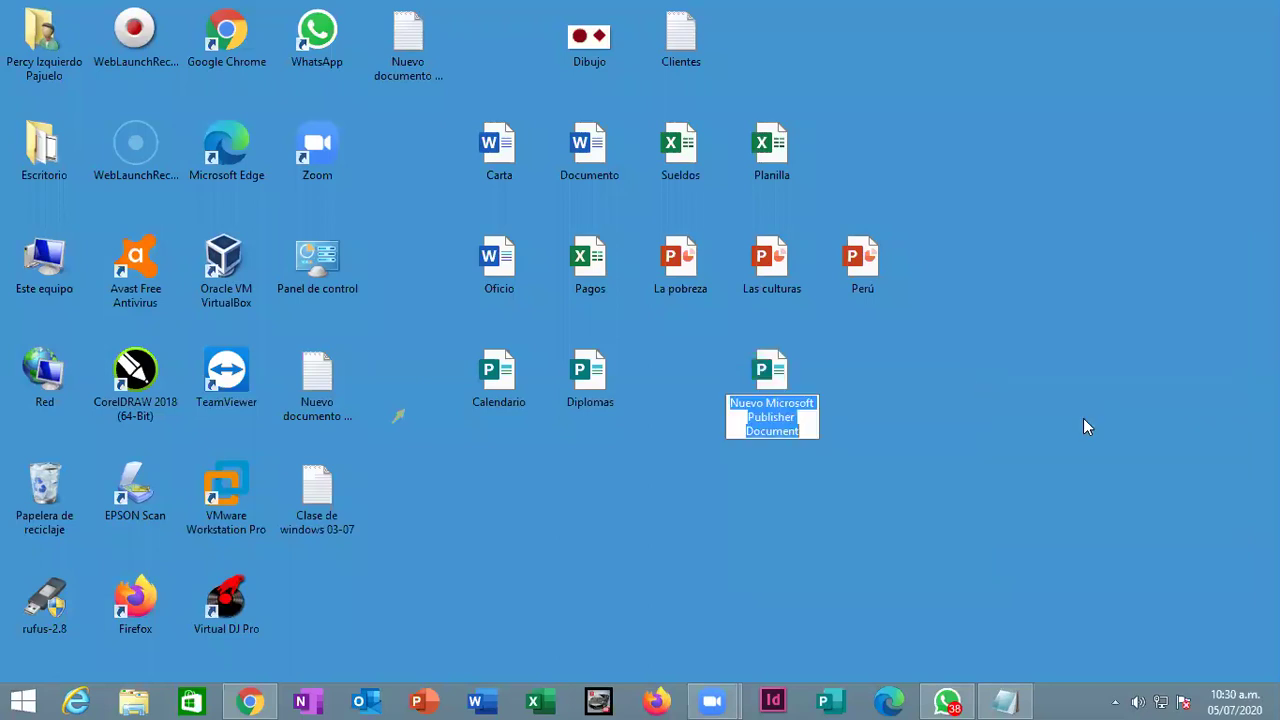
pyautogui.write('Tarjetas')
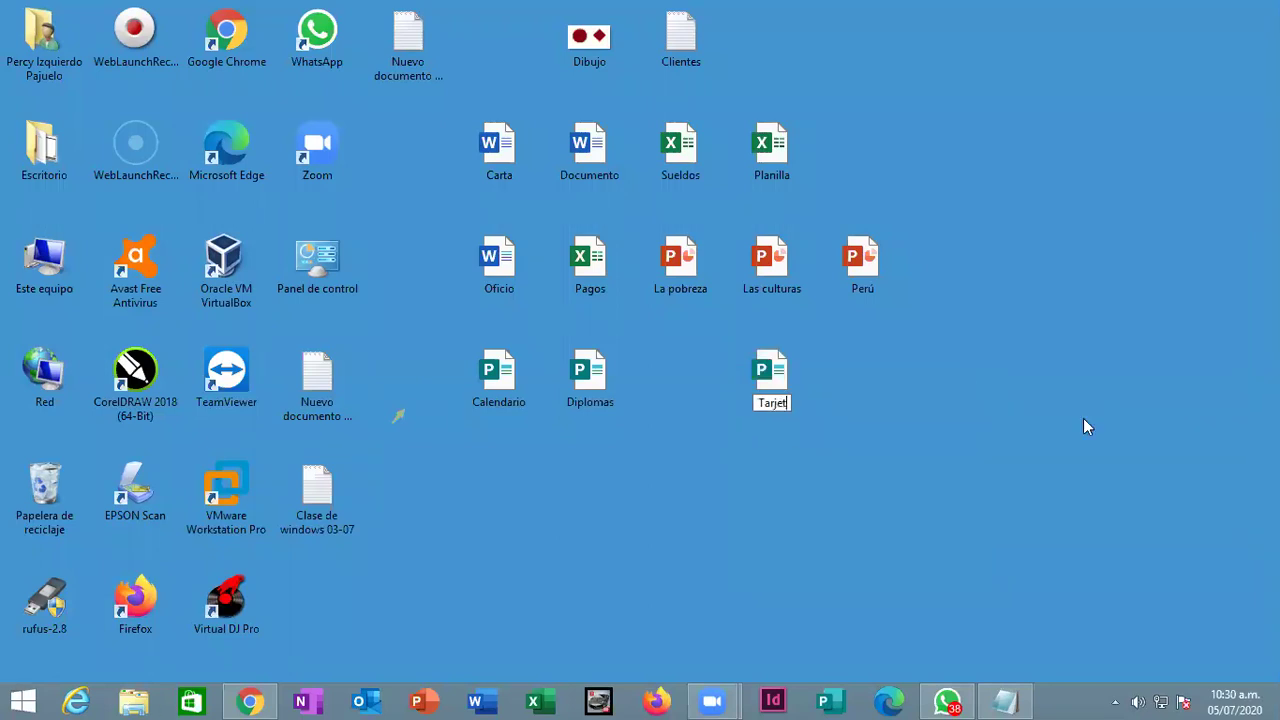
pyautogui.press('Return')
pyautogui.moveTo(794, 366); pyautogui.dragTo(700, 370)
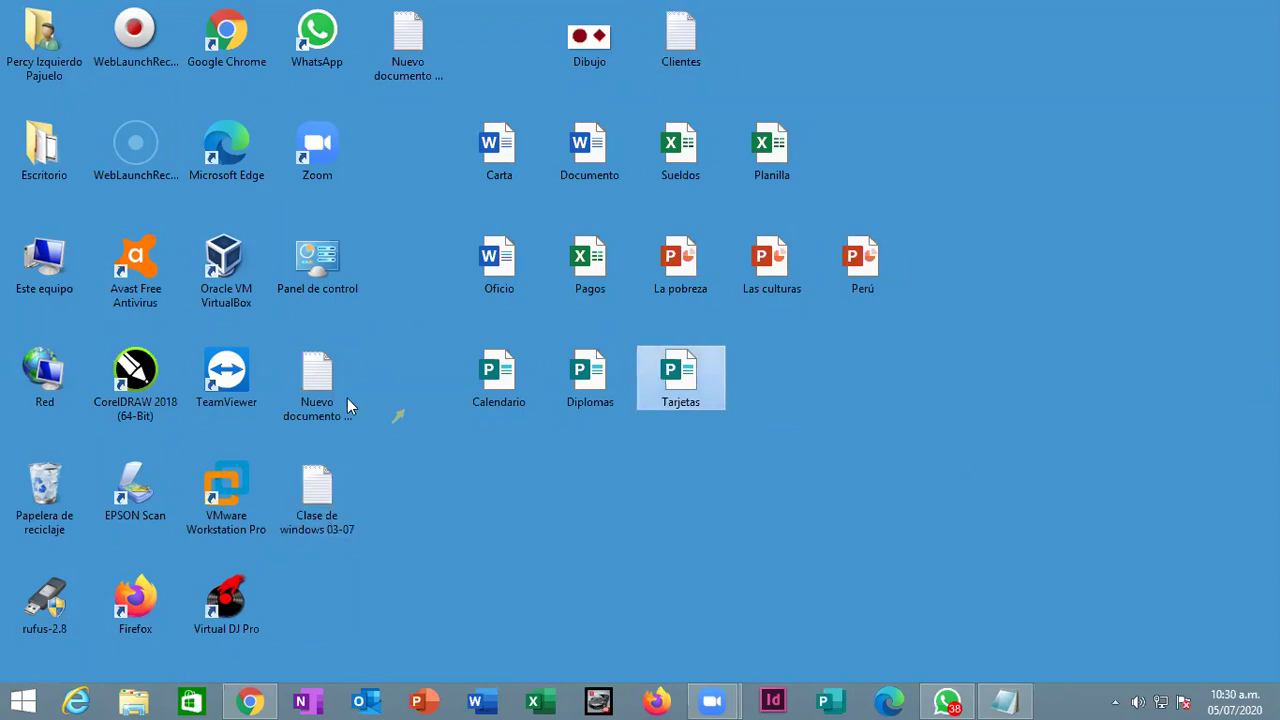
# Step: Move the Clase de windows 03-07 text file beside Calendario, on its left, and move Clientes directly below that text file
pyautogui.moveTo(333, 522); pyautogui.dragTo(424, 415)
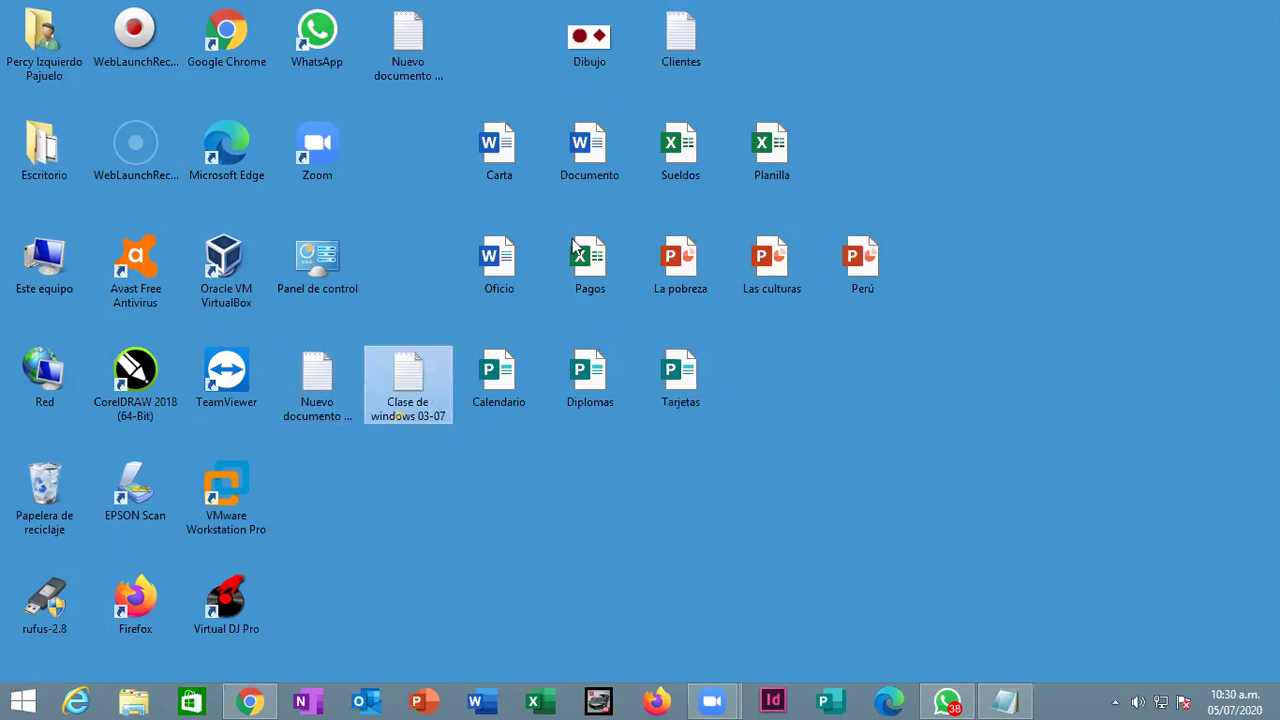
pyautogui.moveTo(708, 31); pyautogui.dragTo(521, 465)
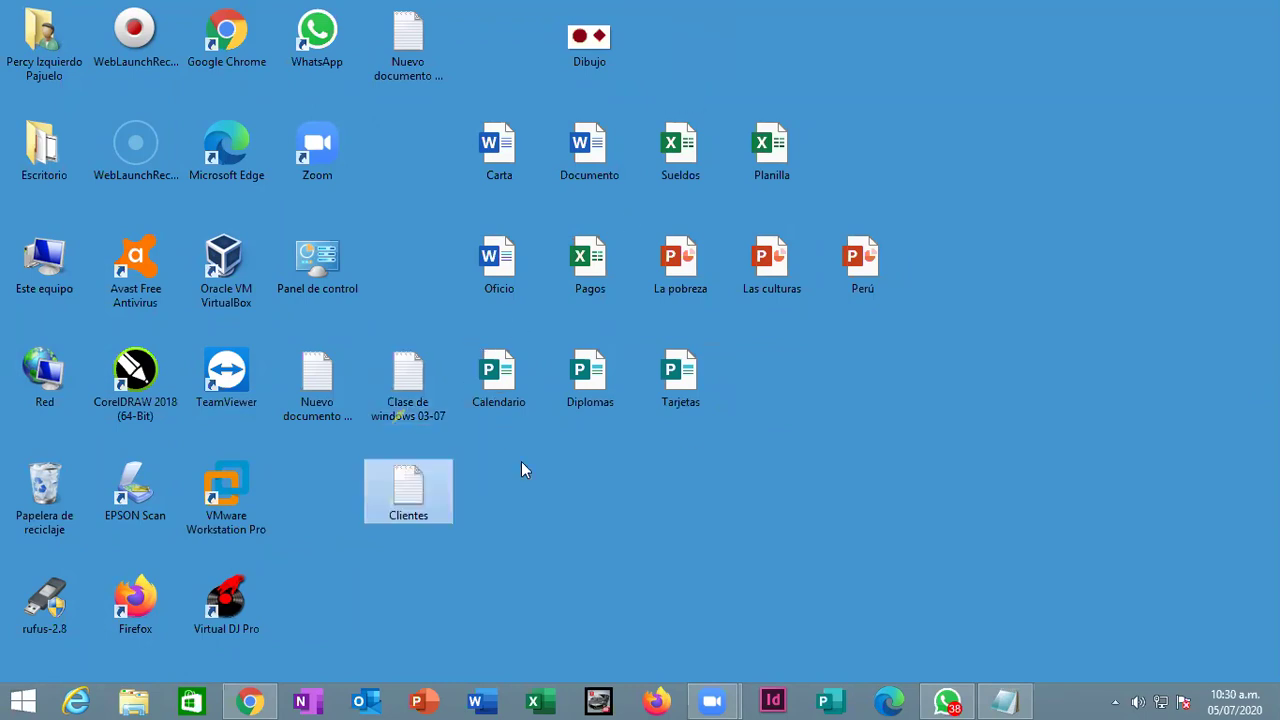
# Step: Create a new CorelDRAW 2018 graphic named Logotipo on the desktop, beside Tarjetas and directly below Las culturas
pyautogui.rightClick(777, 338)
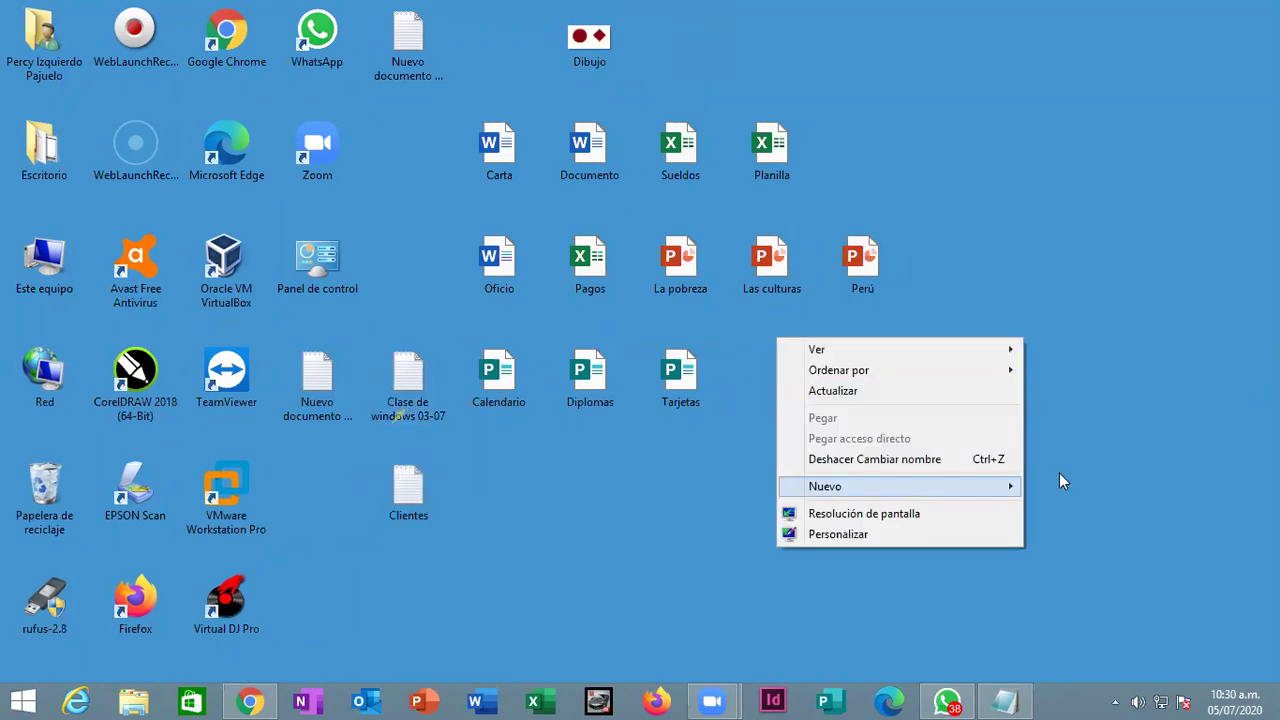
pyautogui.moveTo(890, 486)
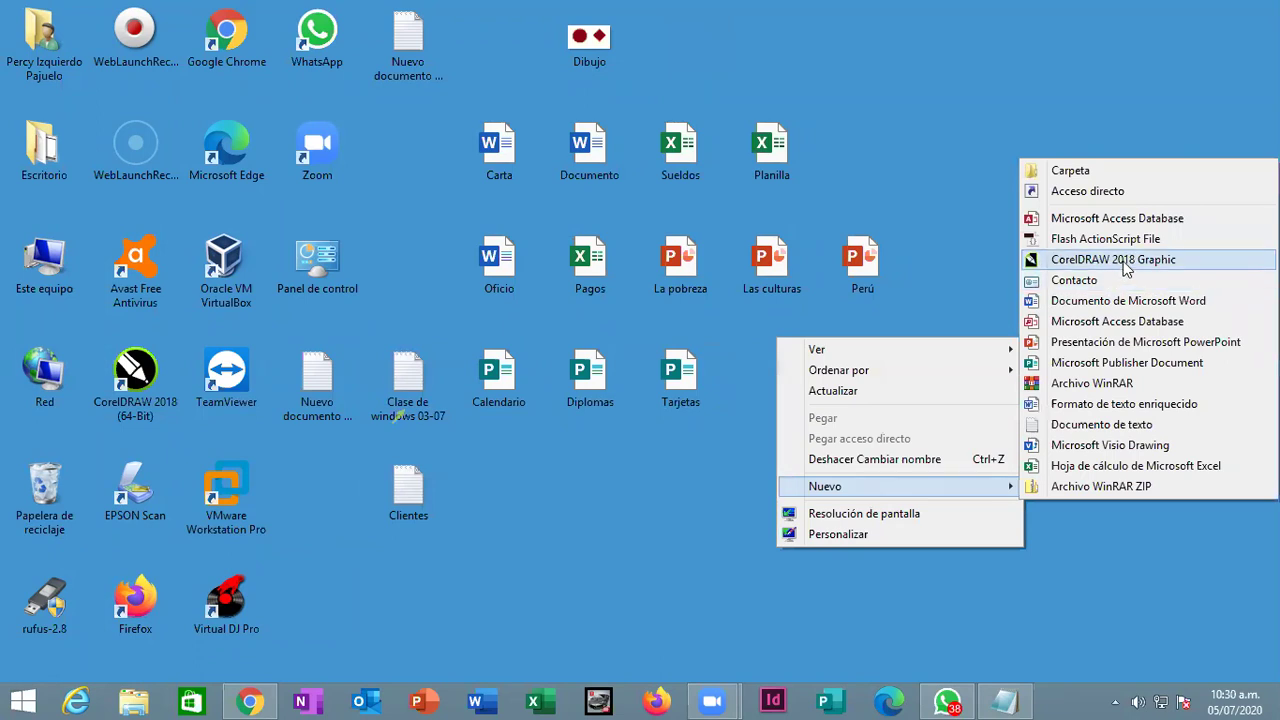
pyautogui.click(1123, 261)
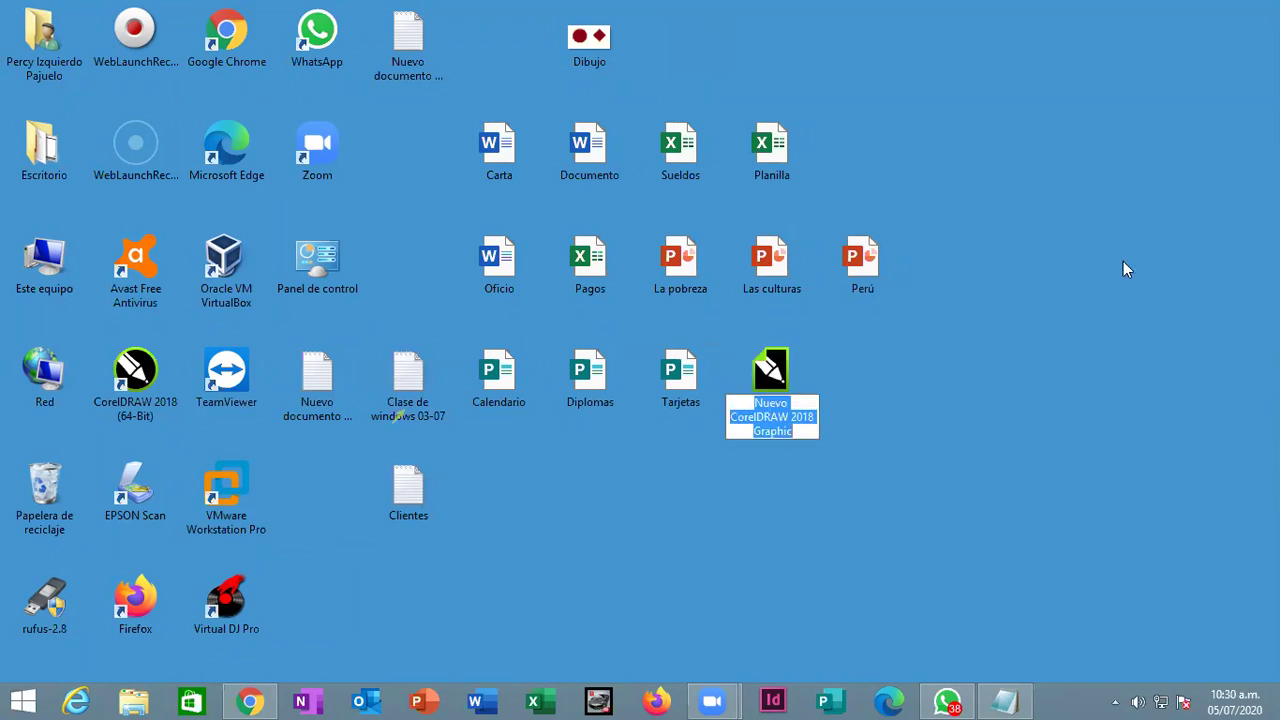
pyautogui.write('Logotipo')
pyautogui.press('Return')
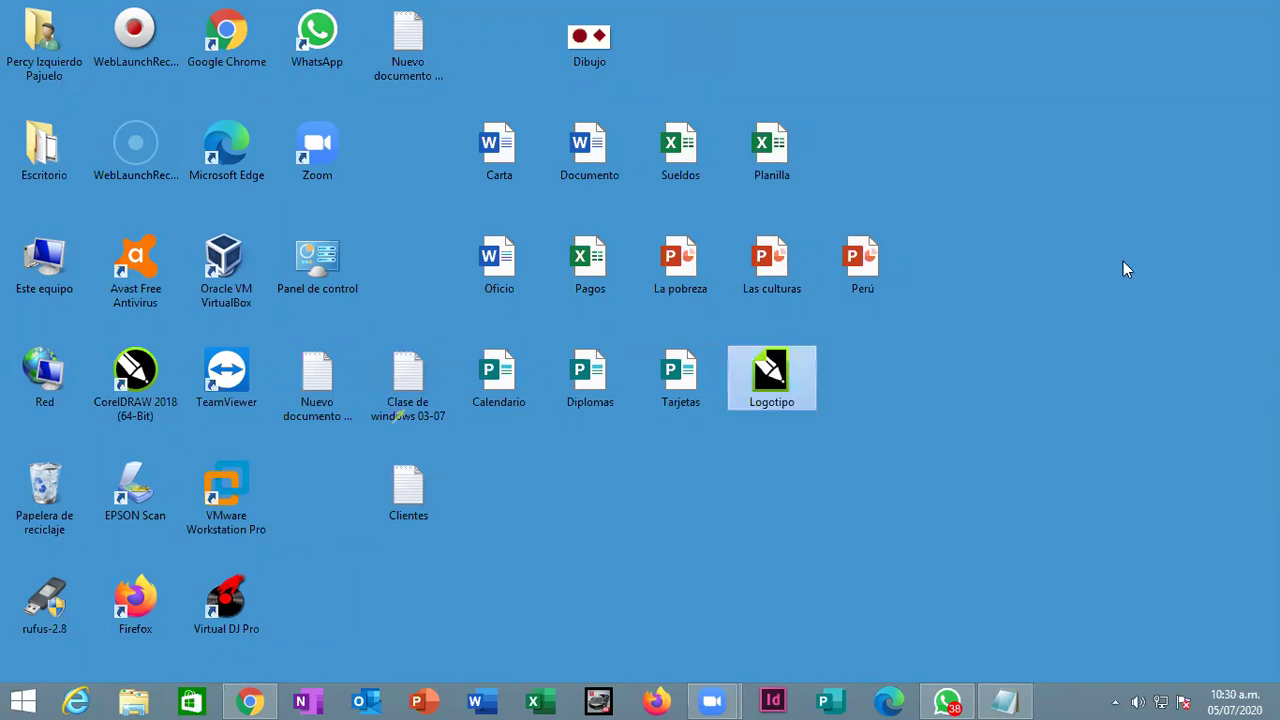
# Step: Create a new CorelDRAW 2018 graphic named Publicidad on the desktop and move it beside Logotipo, directly below Perú
pyautogui.rightClick(982, 458)
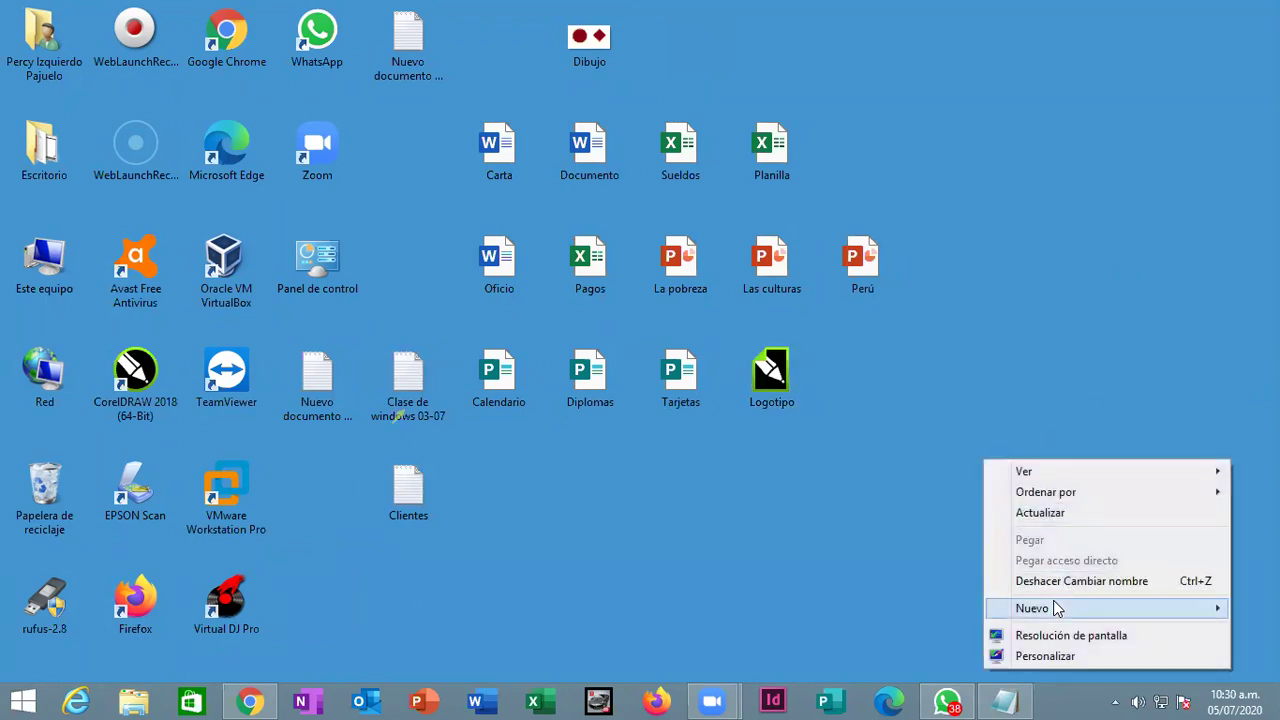
pyautogui.moveTo(1057, 608)
pyautogui.click(858, 386)
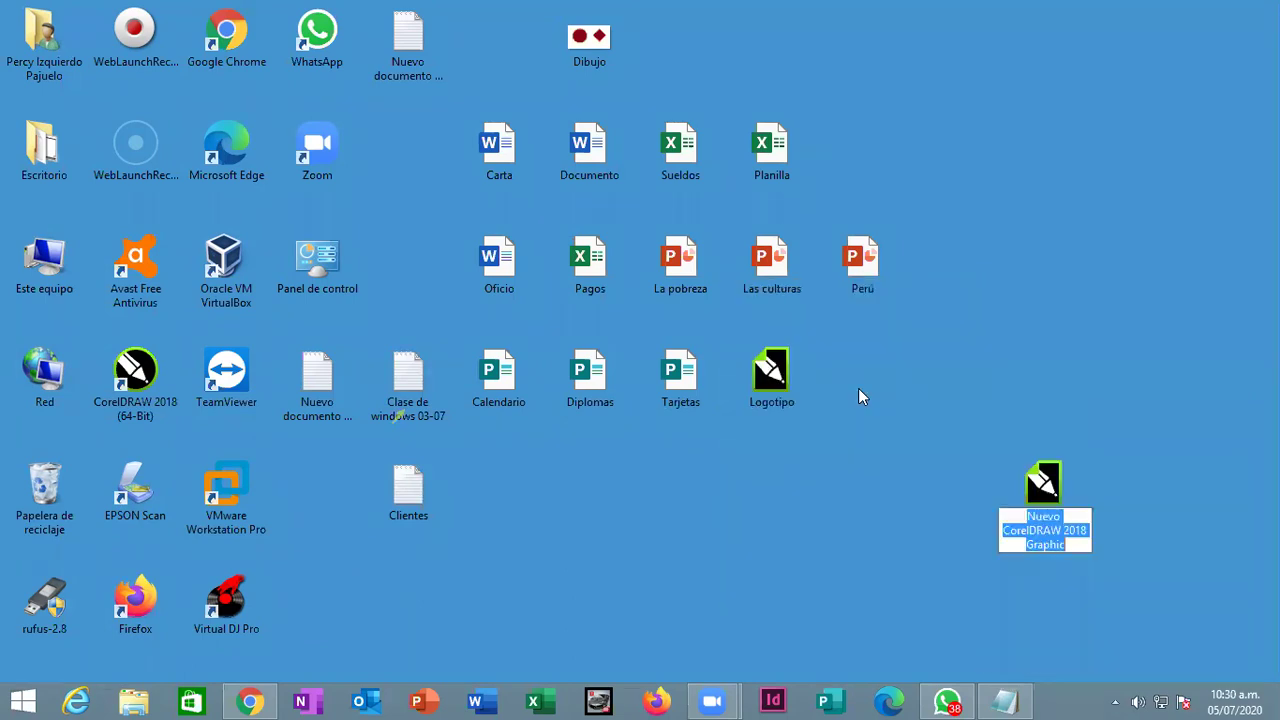
pyautogui.write('Publicidad')
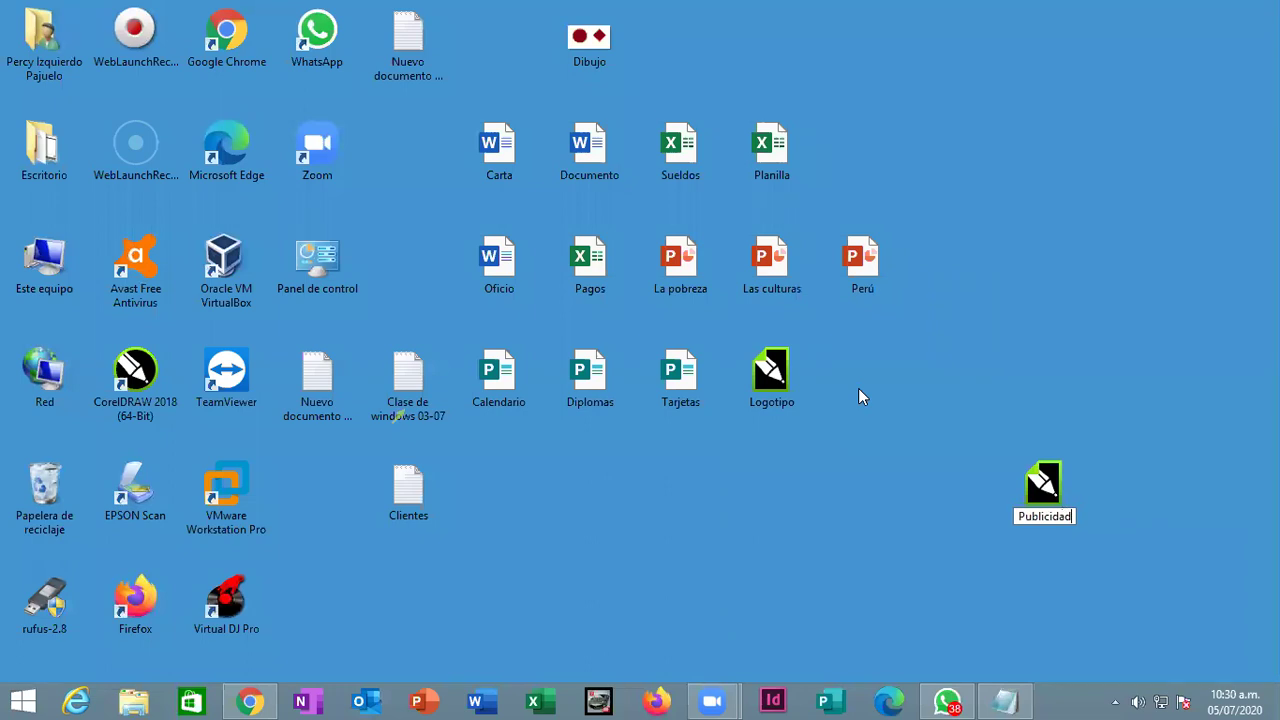
pyautogui.press('Return')
pyautogui.moveTo(1040, 482); pyautogui.dragTo(832, 465)
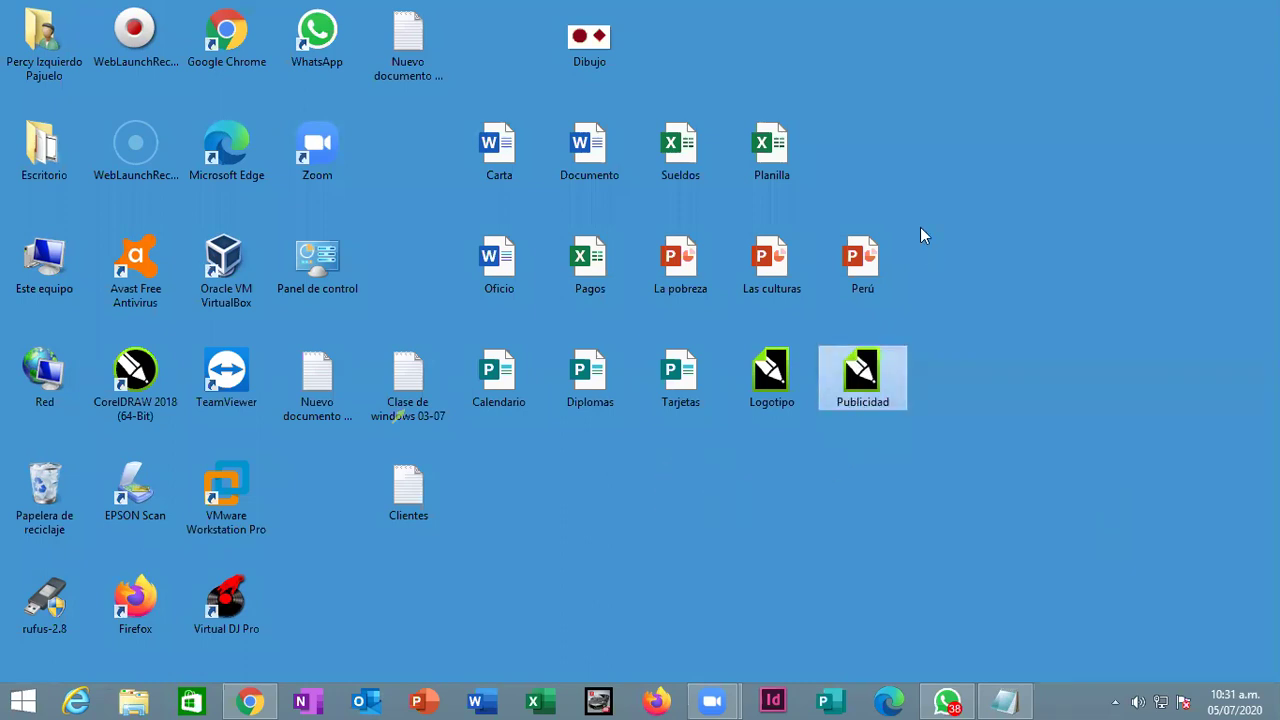
# Step: Create a new CorelDRAW 2018 graphic named Calendario on the desktop, beside Planilla and directly above Perú
pyautogui.rightClick(884, 90)
pyautogui.moveTo(972, 236)
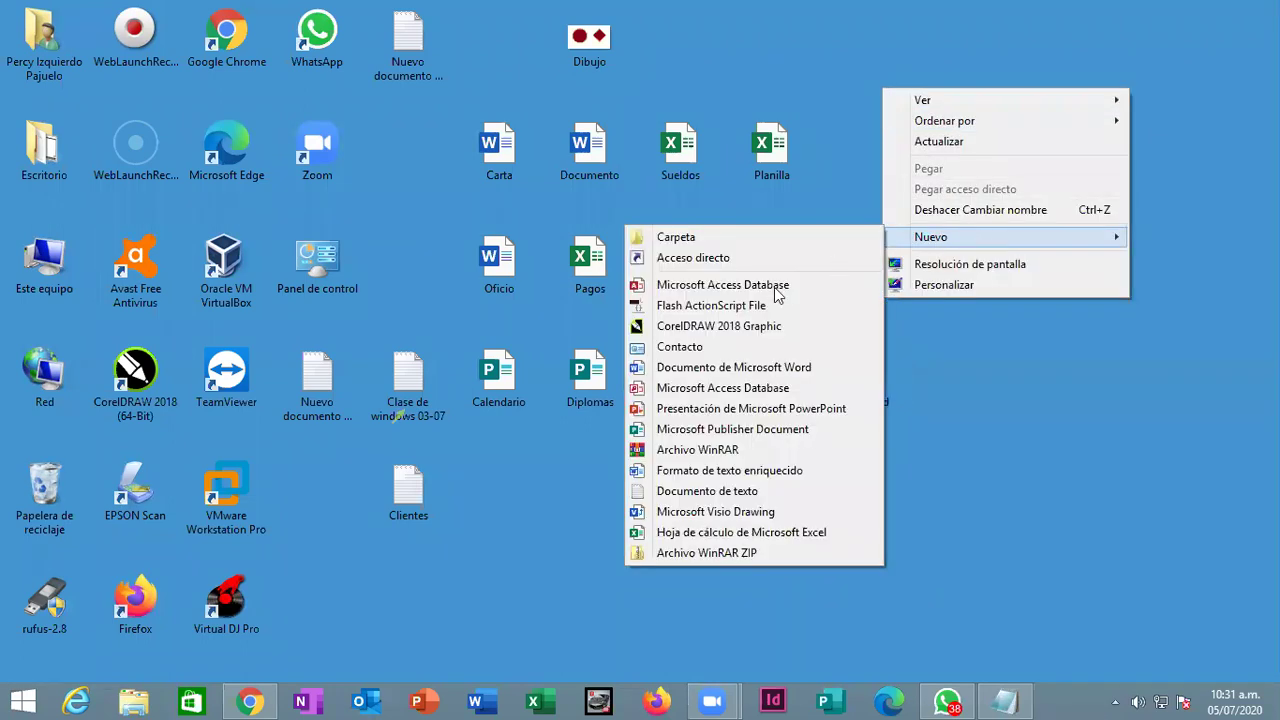
pyautogui.click(740, 327)
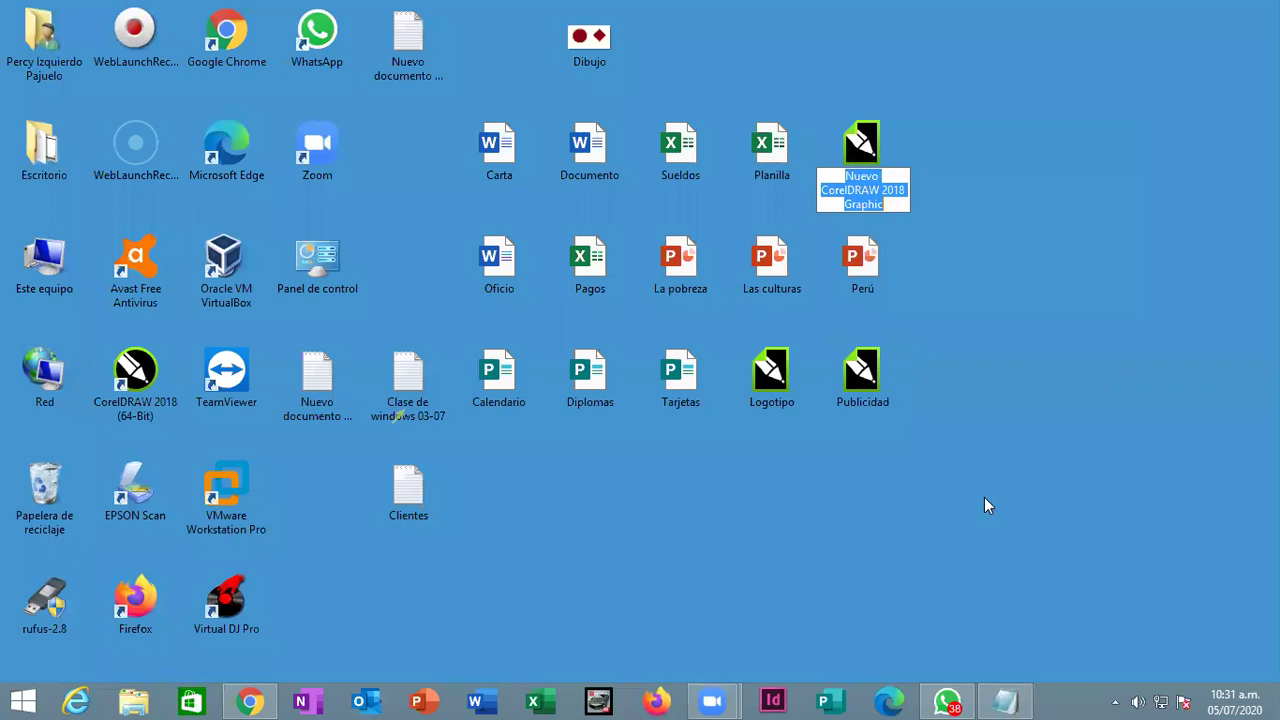
pyautogui.write('Calendario')
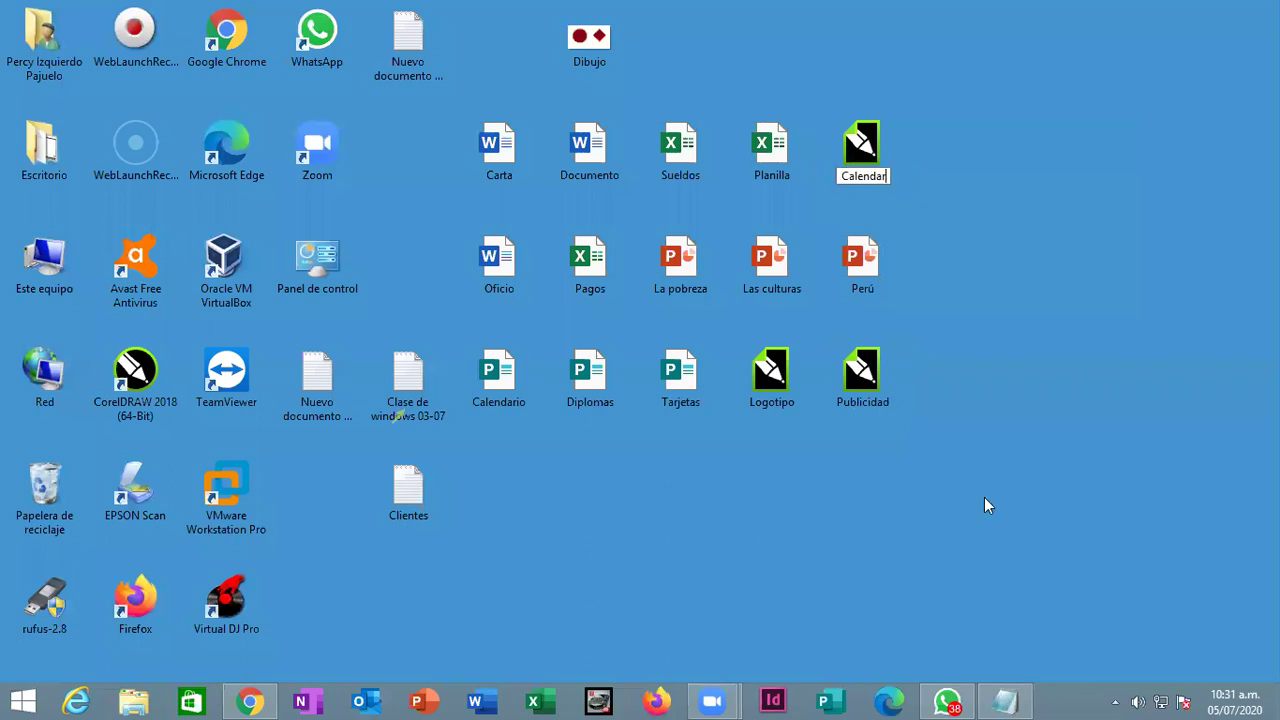
pyautogui.press('Return')
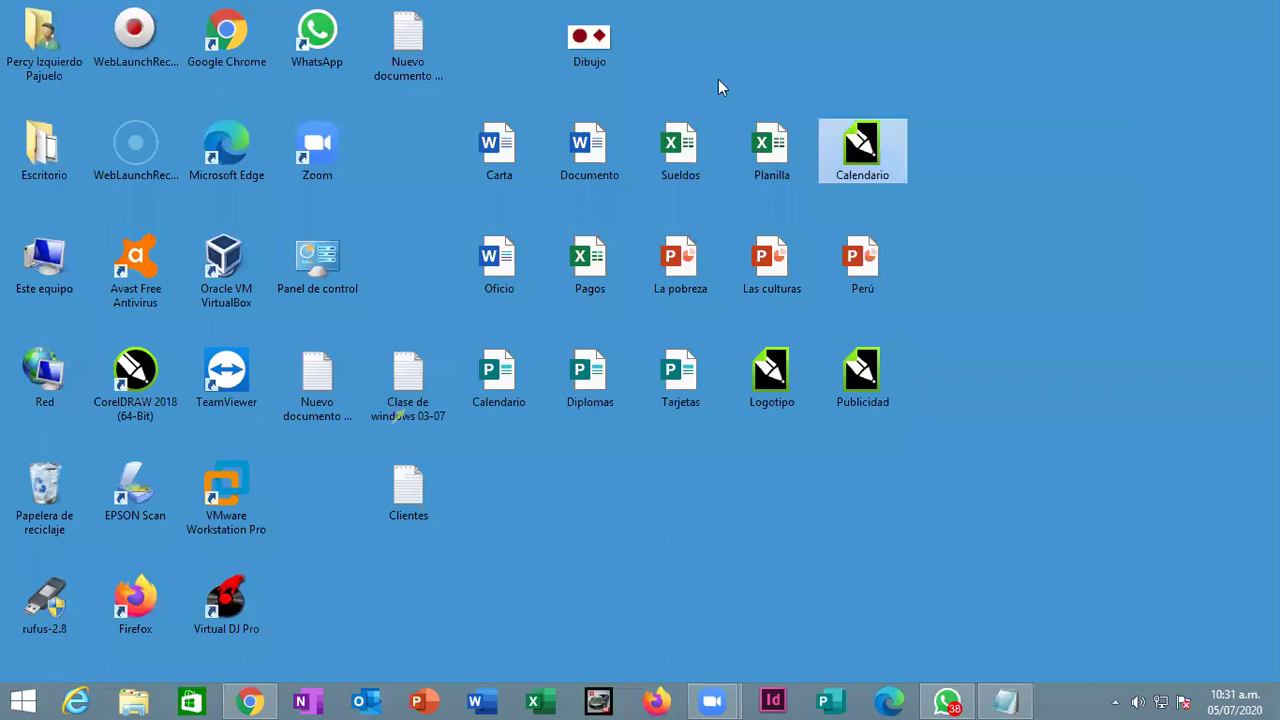
# Step: Create a new Access database named Data, saved in Escritorio, and close Access
pyautogui.rightClick(723, 45)
pyautogui.moveTo(821, 189)
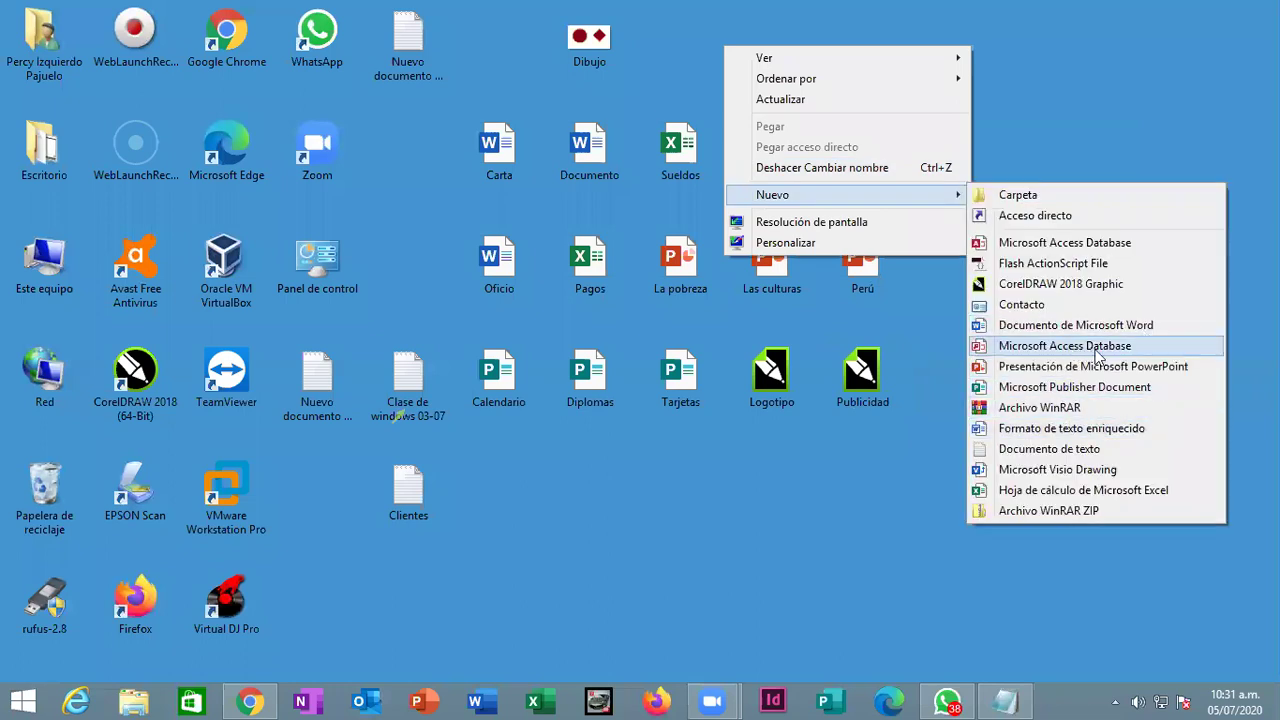
pyautogui.press('Escape')
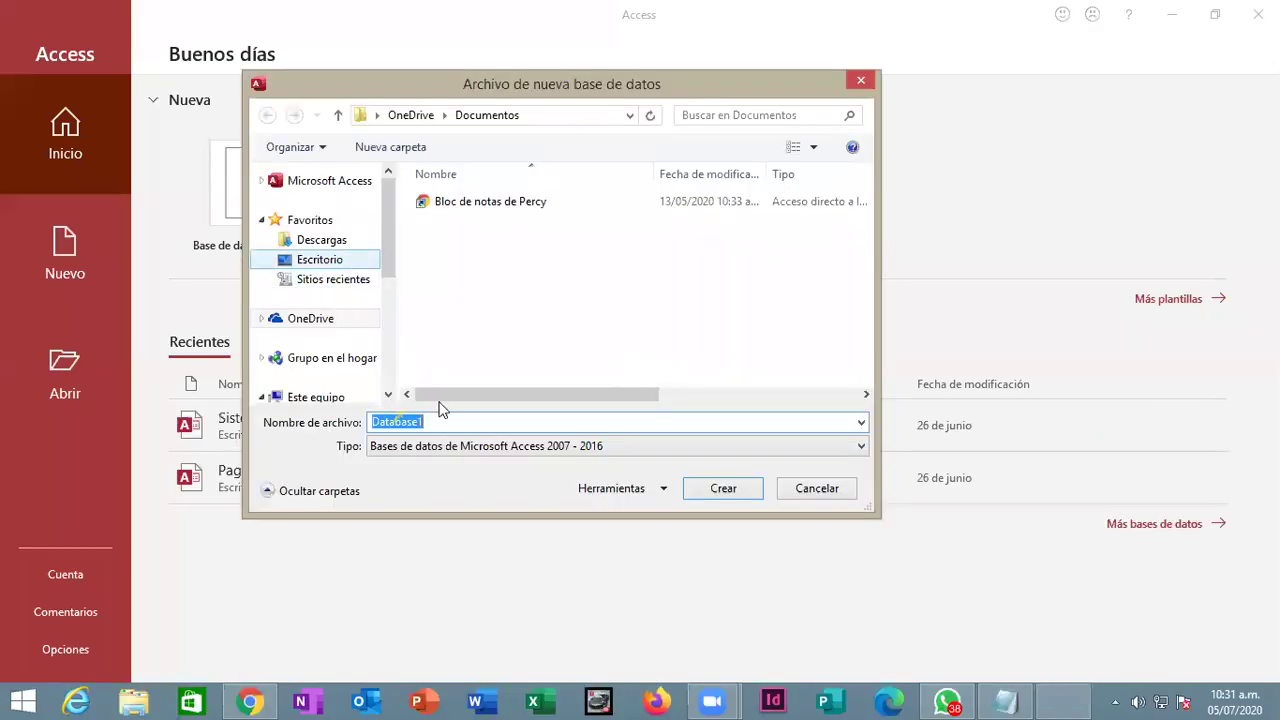
pyautogui.write('Da')
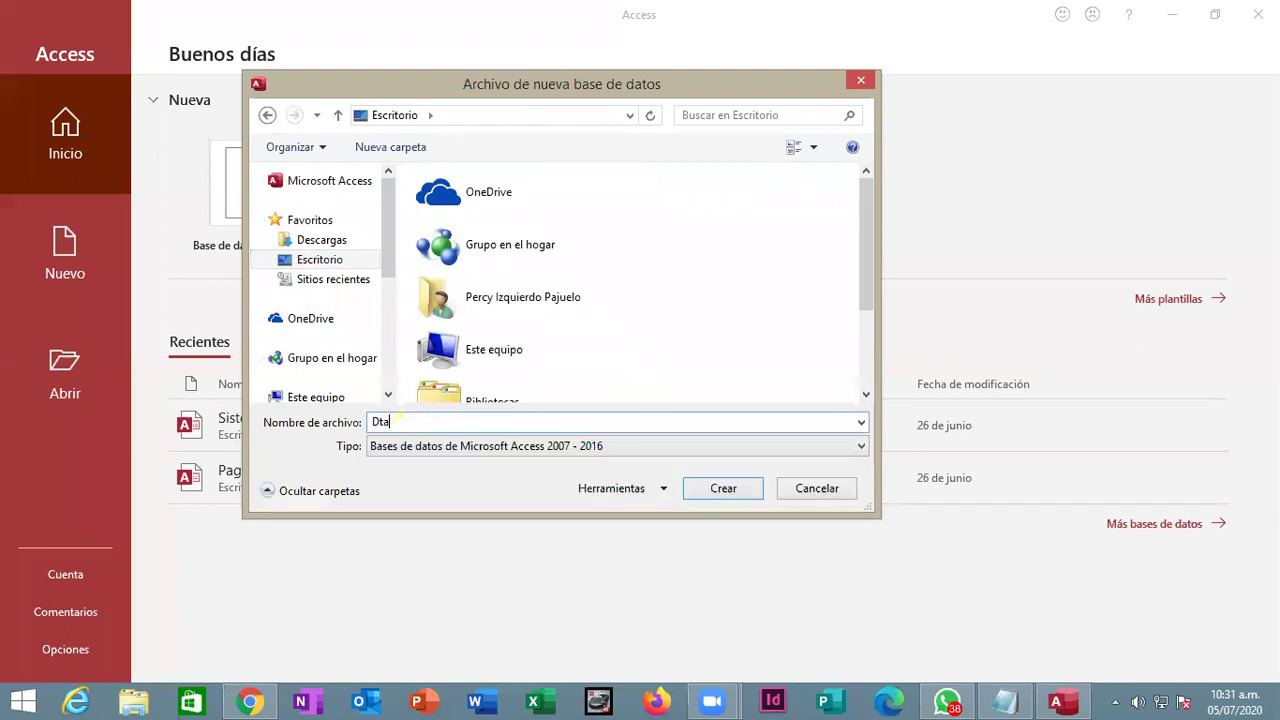
pyautogui.write('t')
pyautogui.press('BackSpace')
pyautogui.write('ta')
pyautogui.press('Return')
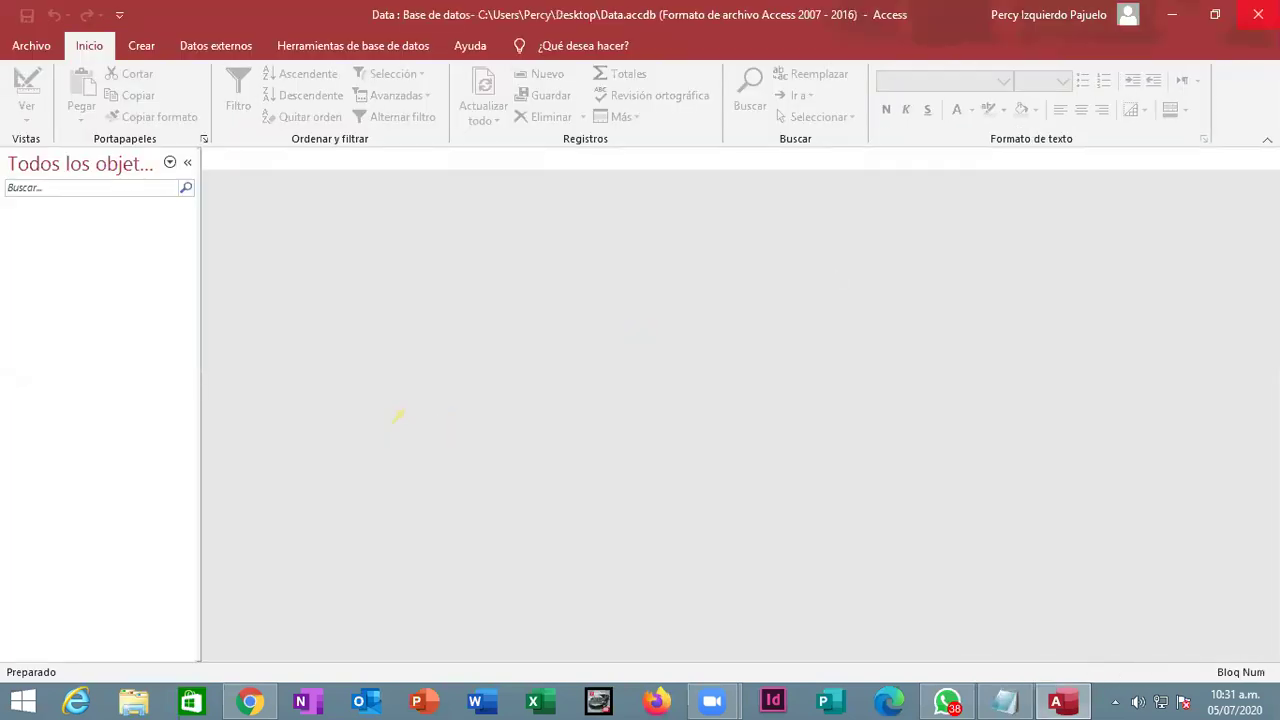
pyautogui.click(1258, 14)
# Step: Create a new Access database named Sistemas in Escritorio and place it directly below Tarjetas, with Data beside it below Logotipo
pyautogui.rightClick(704, 50)
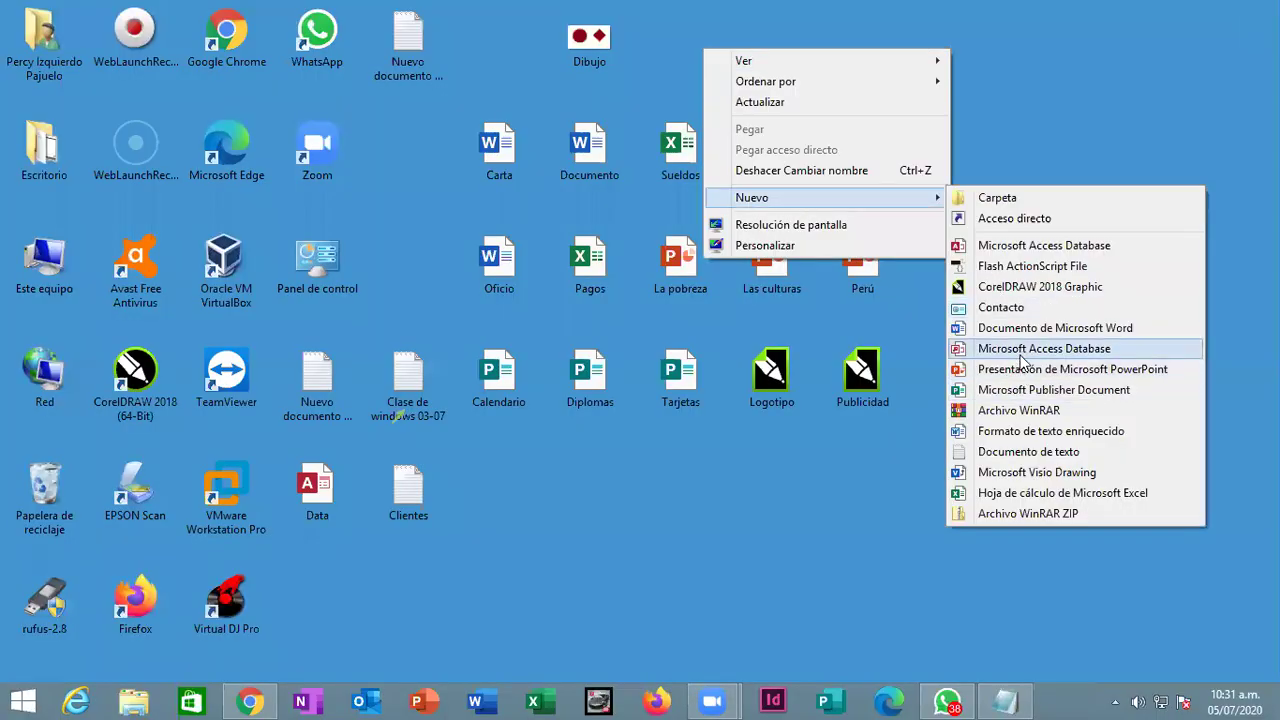
pyautogui.click(1022, 350)
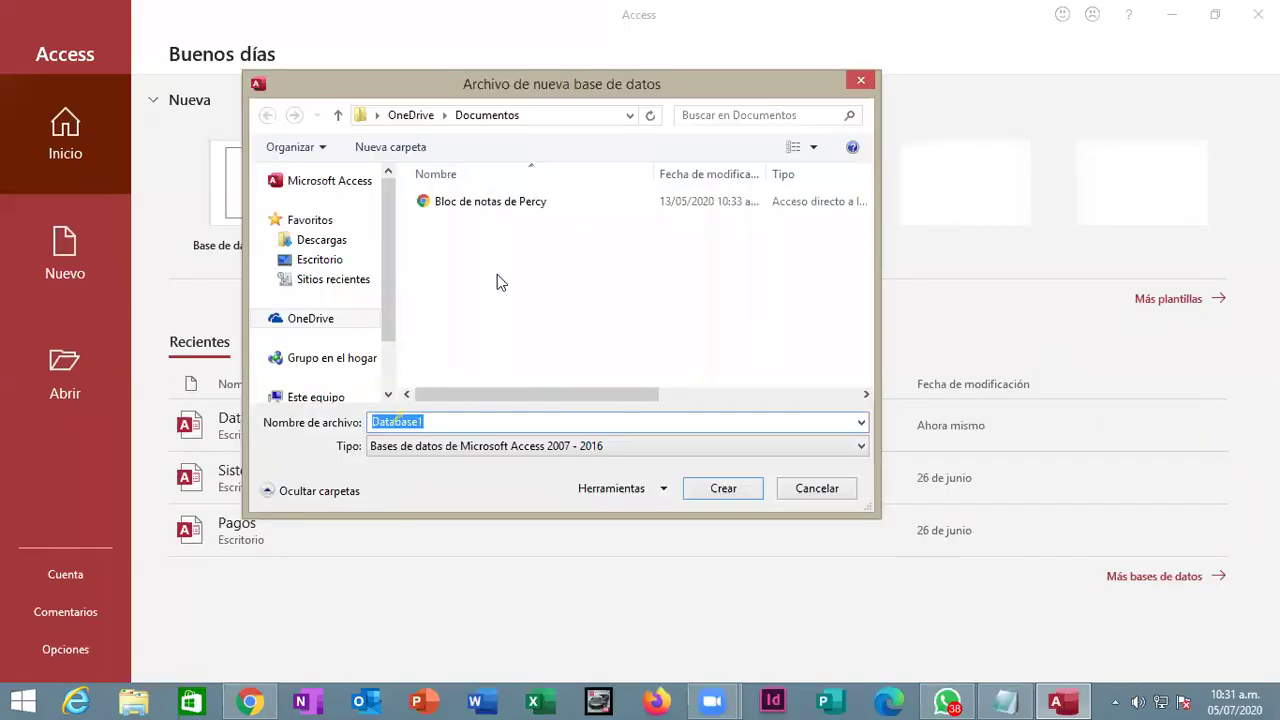
pyautogui.click(442, 422)
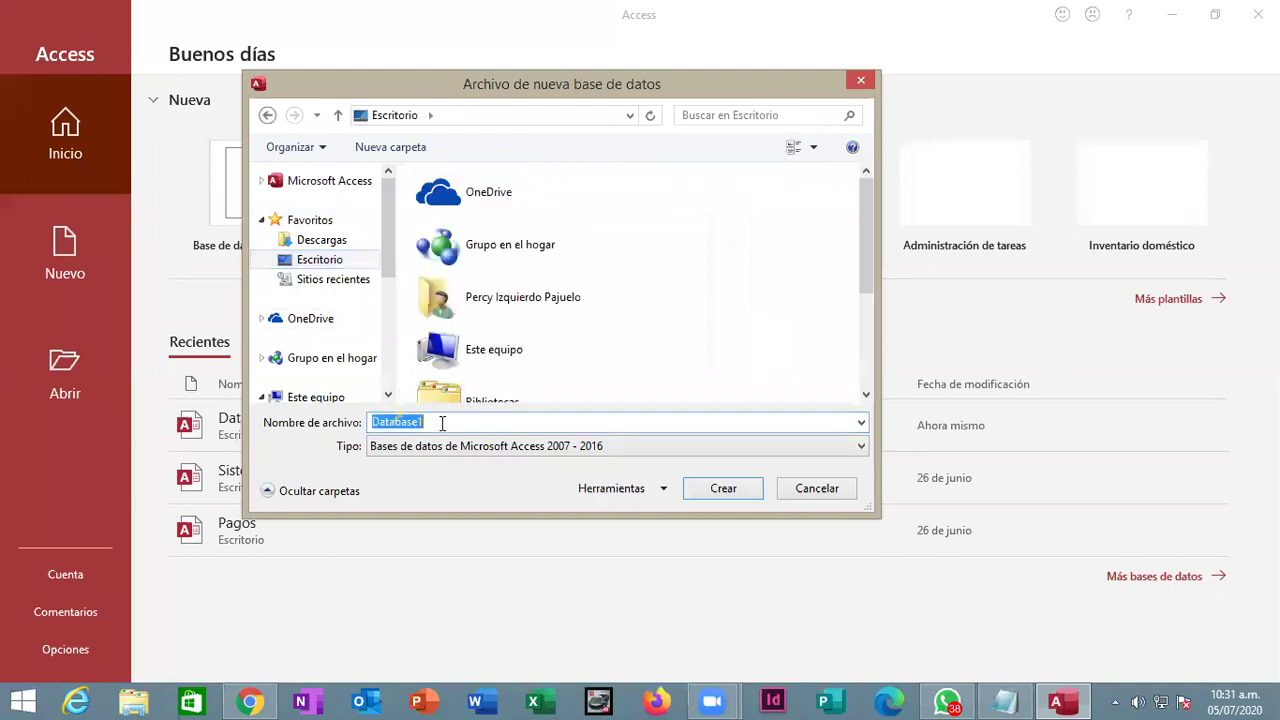
pyautogui.write('Sist')
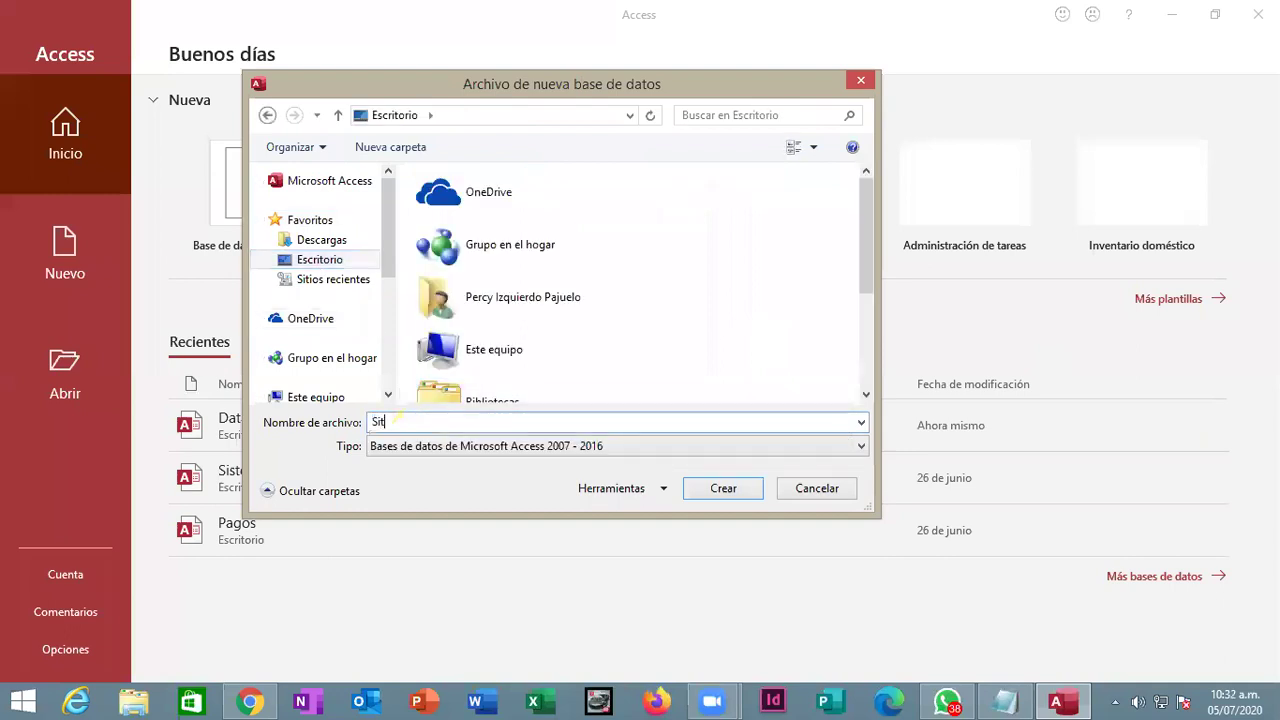
pyautogui.write('emas')
pyautogui.press('Return')
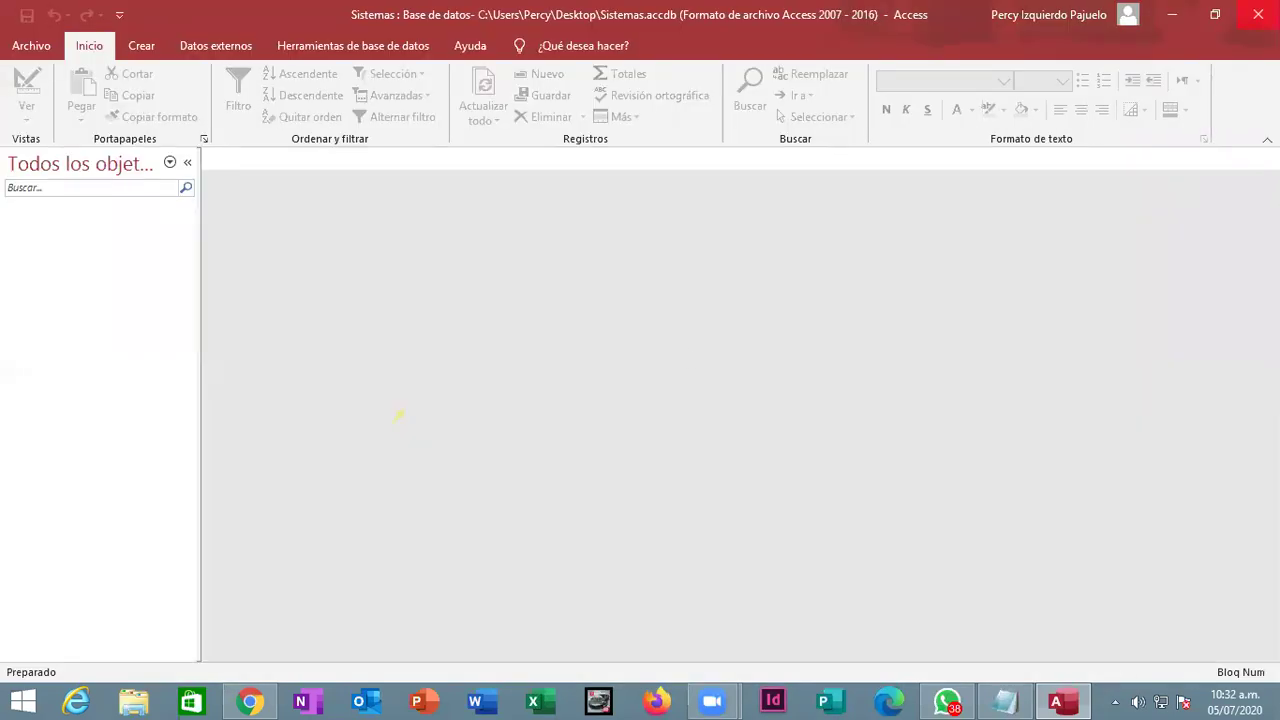
pyautogui.hotkey('alt', 'F4')
pyautogui.moveTo(318, 490); pyautogui.dragTo(745, 500)
pyautogui.moveTo(326, 600); pyautogui.dragTo(690, 492)
# Step: Create a new Access database named Notas in Escritorio and move it beside Data, directly below Publicidad
pyautogui.rightClick(915, 472)
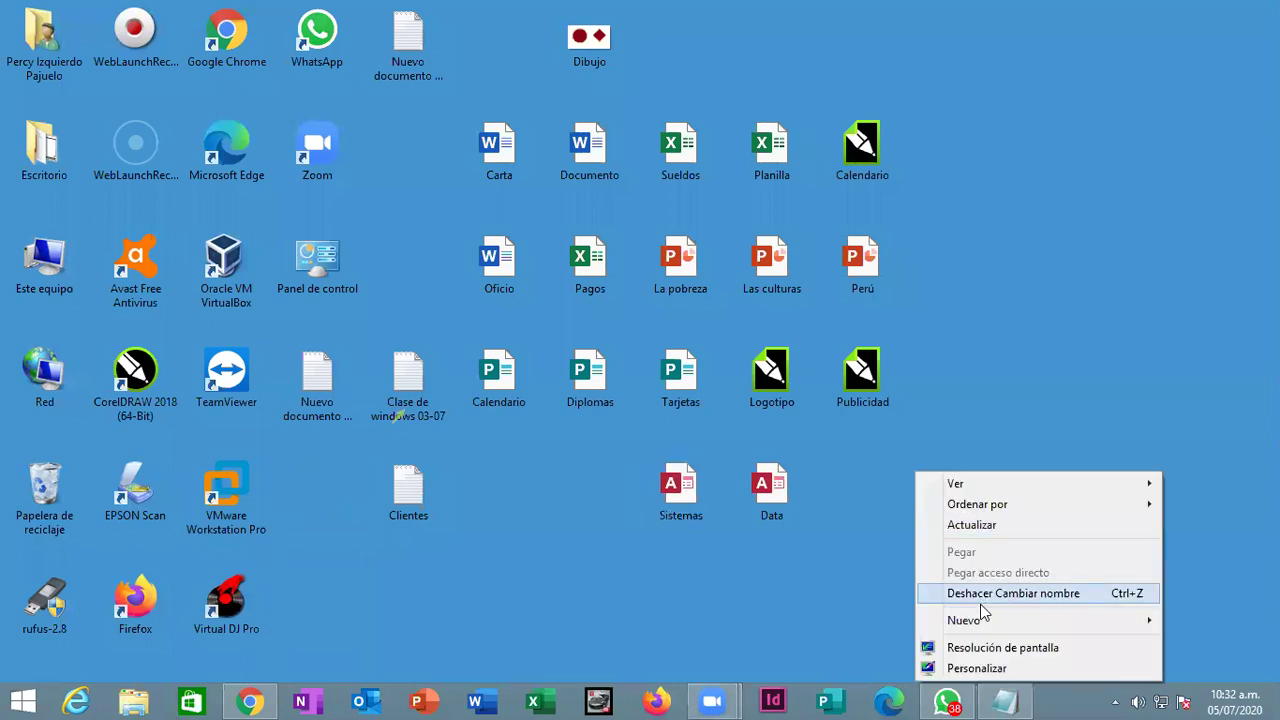
pyautogui.moveTo(975, 620)
pyautogui.click(838, 455)
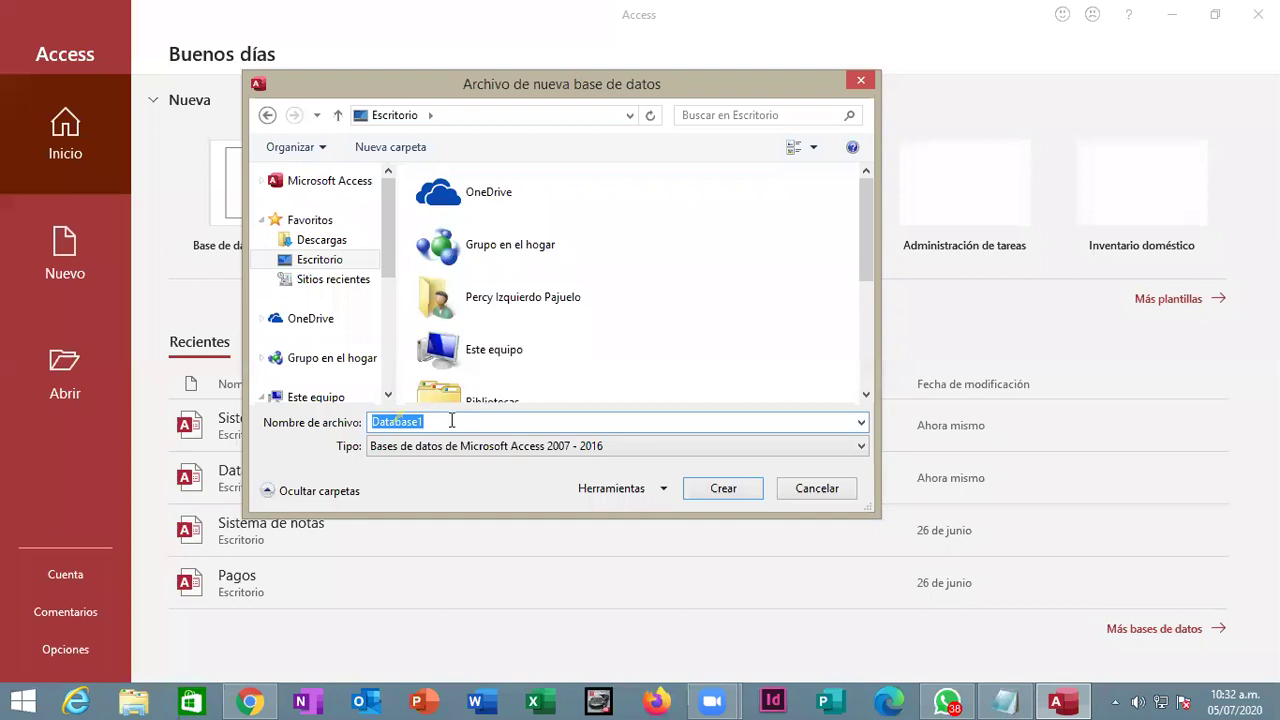
pyautogui.write('Notas')
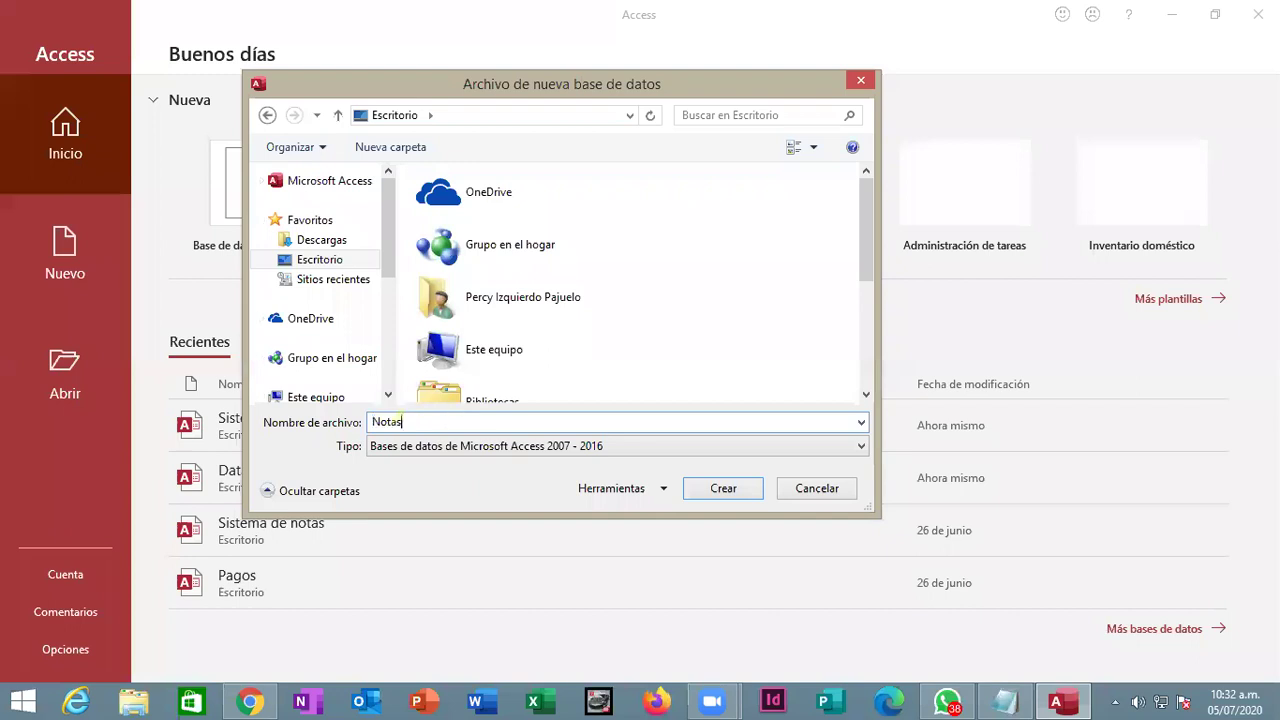
pyautogui.click(716, 488)
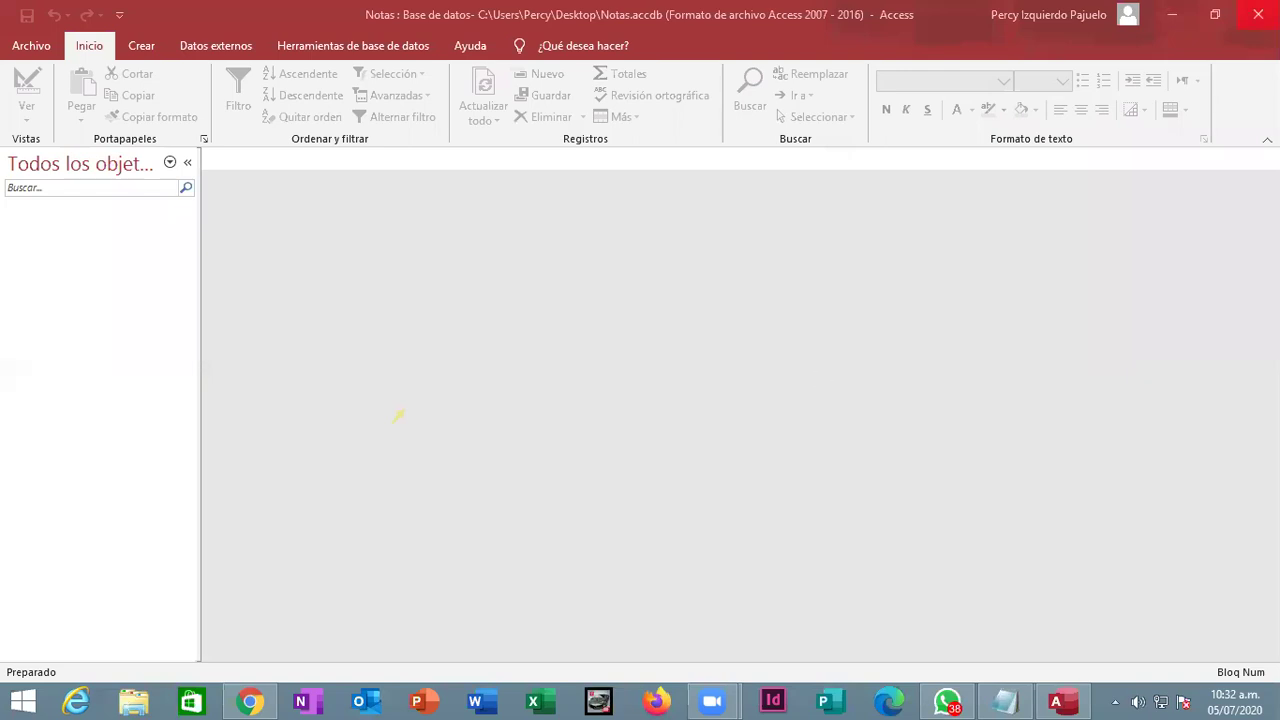
pyautogui.click(1258, 14)
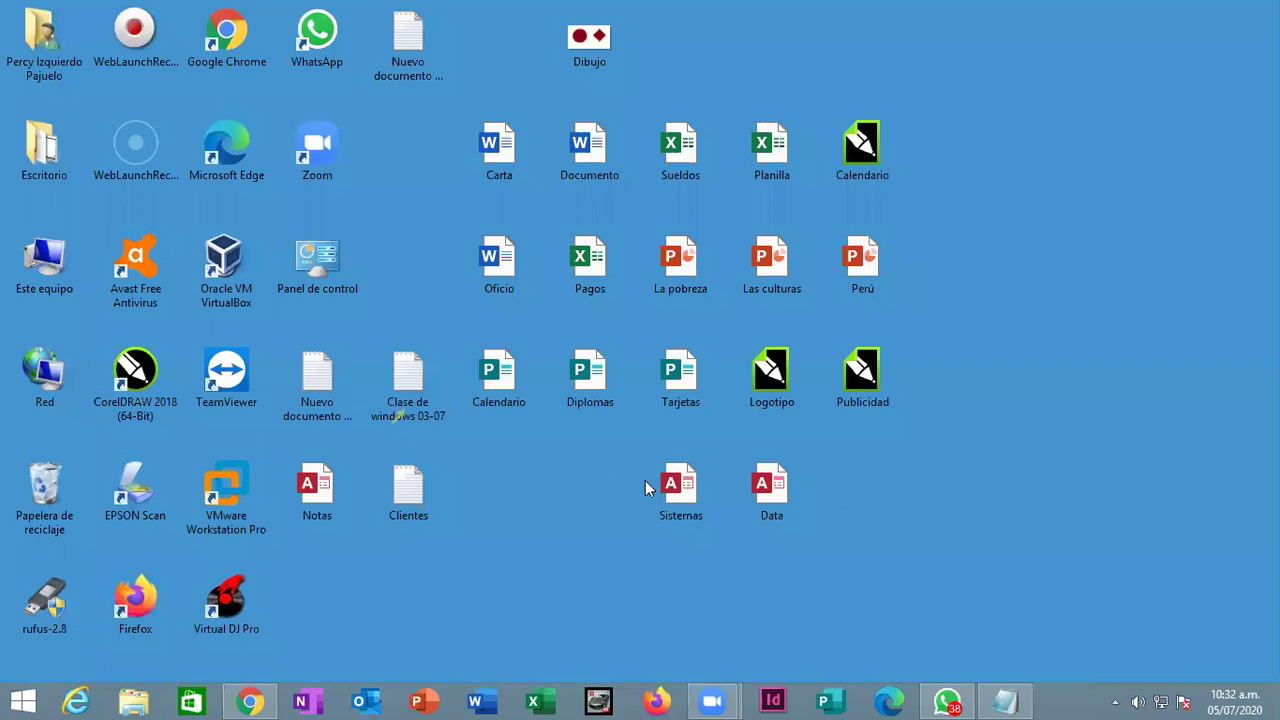
pyautogui.moveTo(316, 490); pyautogui.dragTo(966, 506)
pyautogui.moveTo(843, 474); pyautogui.dragTo(845, 478)
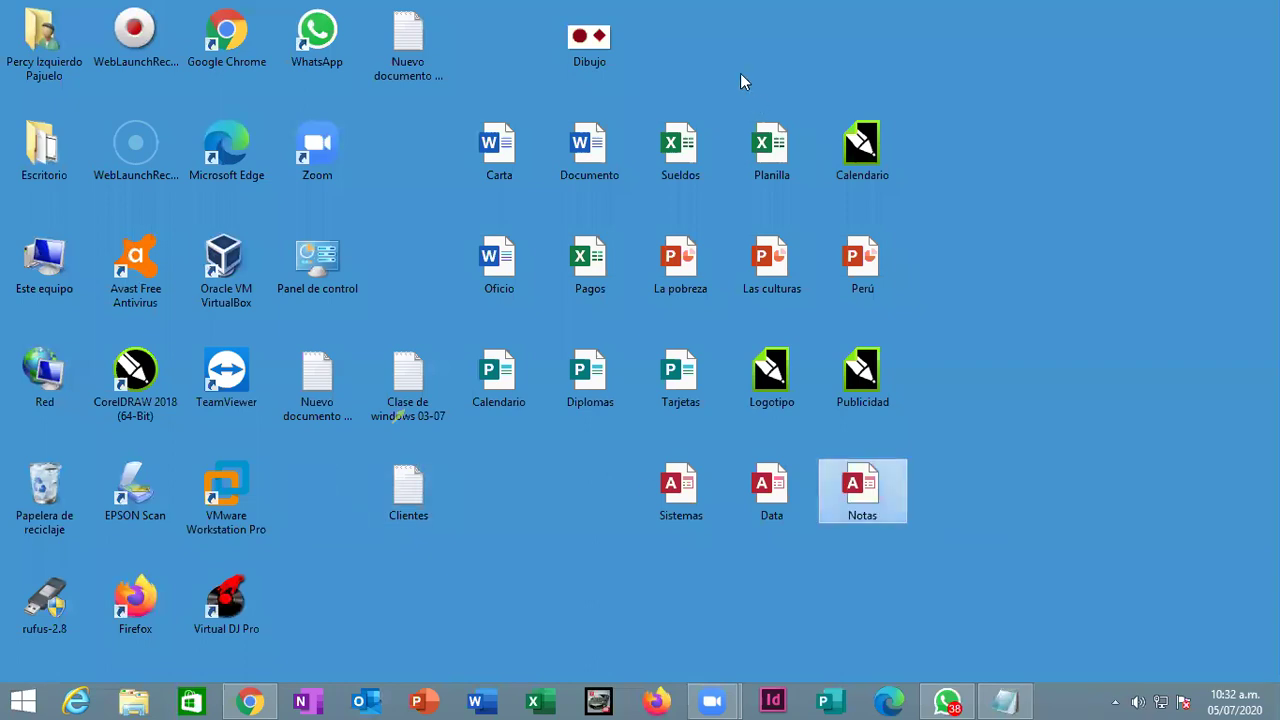
# Step: Create a new Visio drawing named Diagrama on the desktop and move it directly below Diplomas
pyautogui.rightClick(674, 74)
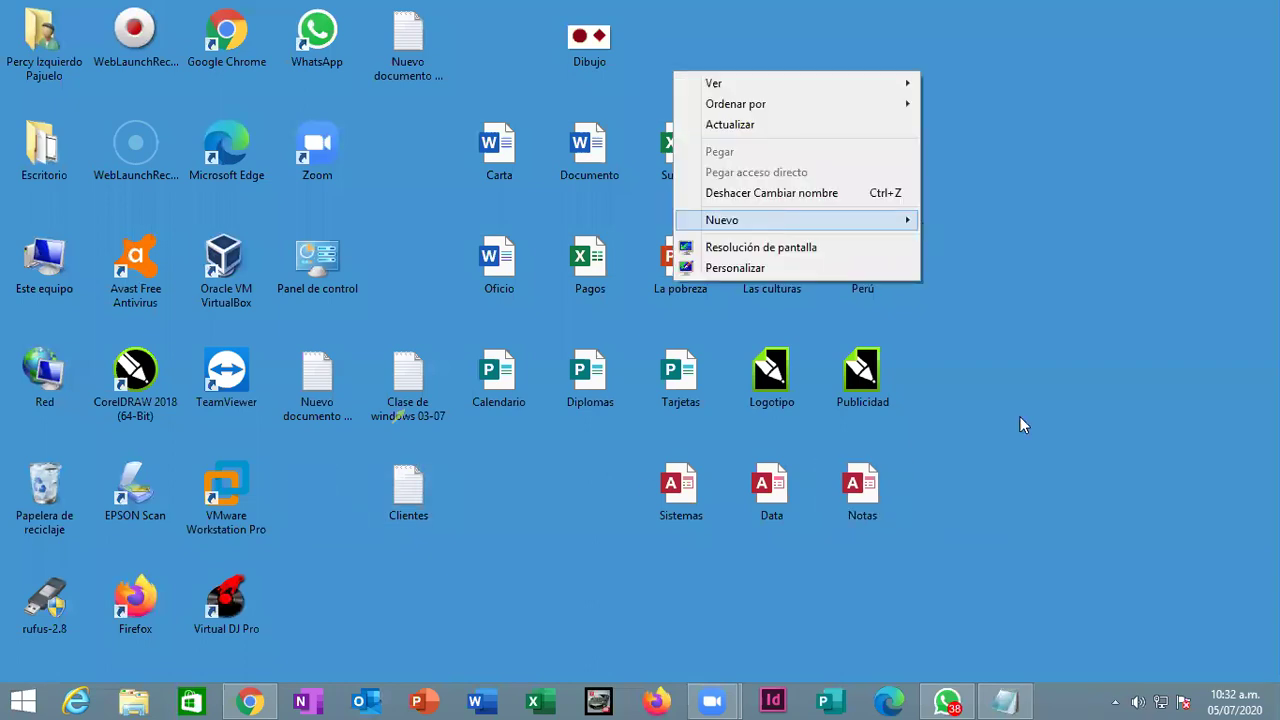
pyautogui.moveTo(768, 219)
pyautogui.click(1005, 500)
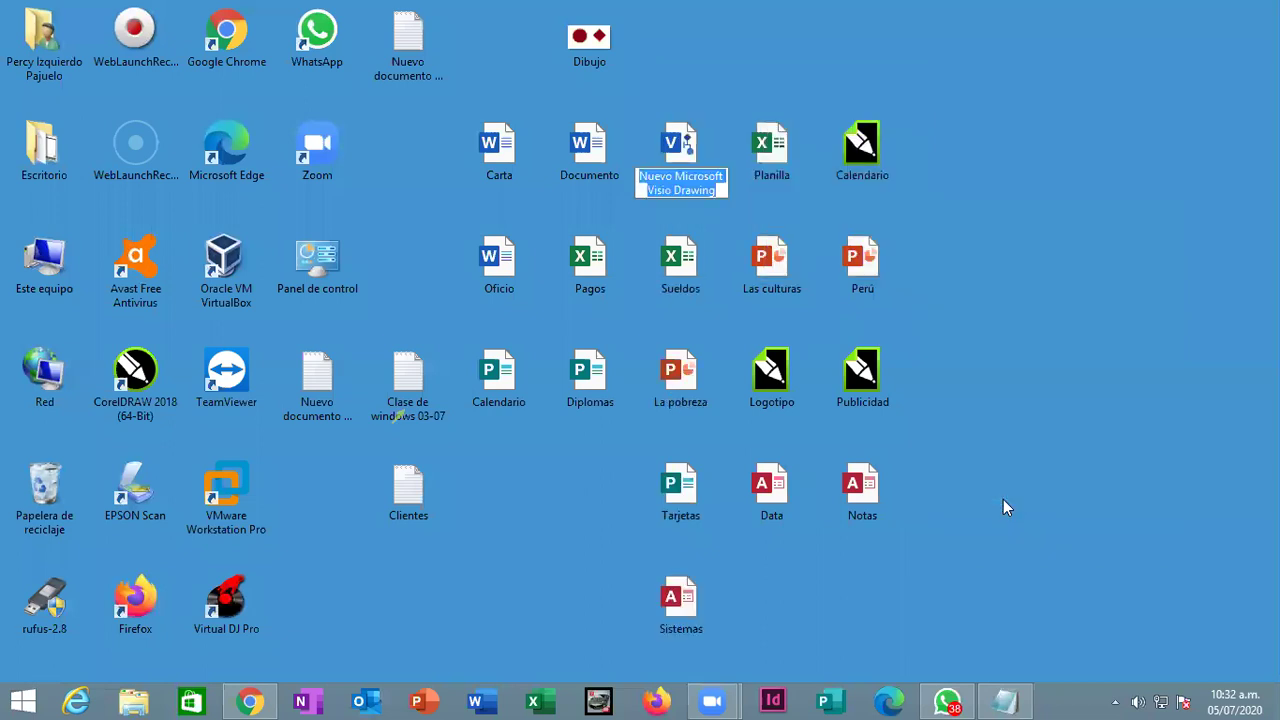
pyautogui.write('Diagrama')
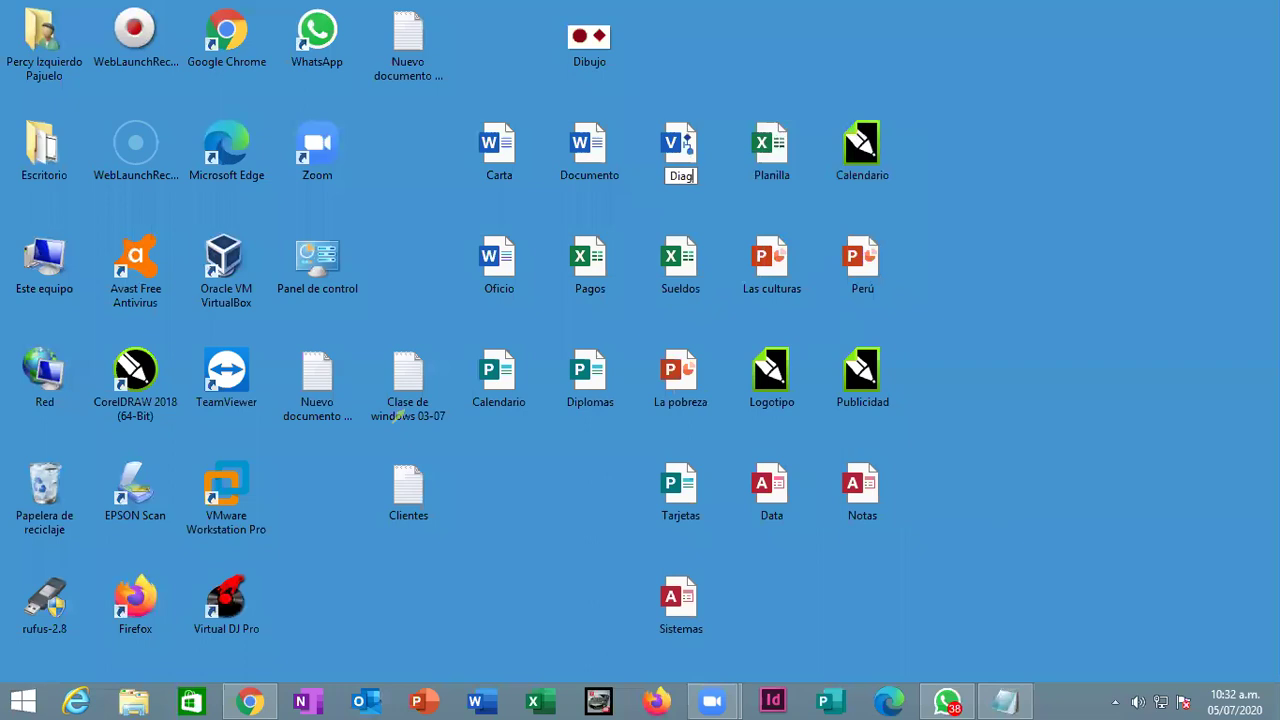
pyautogui.rightClick(684, 28)
pyautogui.moveTo(671, 159); pyautogui.dragTo(548, 471)
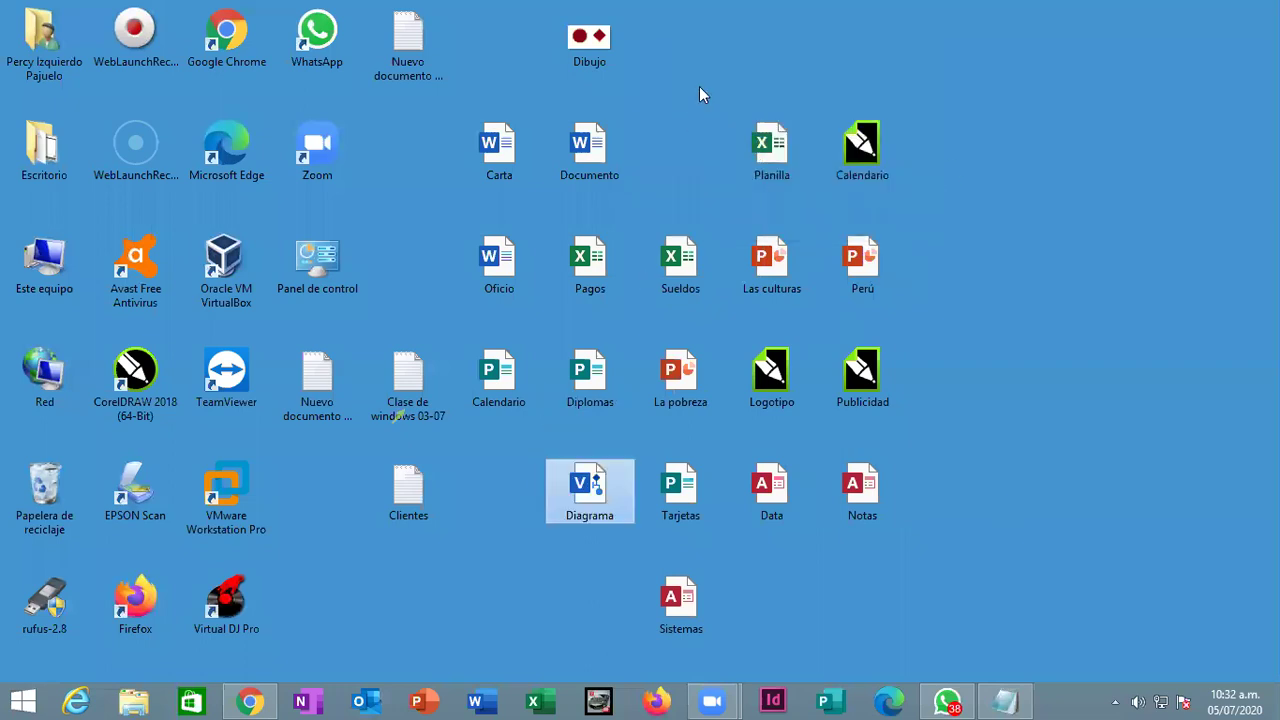
# Step: Create a new Visio drawing named Plano on the desktop, beside Dibujo
pyautogui.rightClick(705, 58)
pyautogui.moveTo(804, 206)
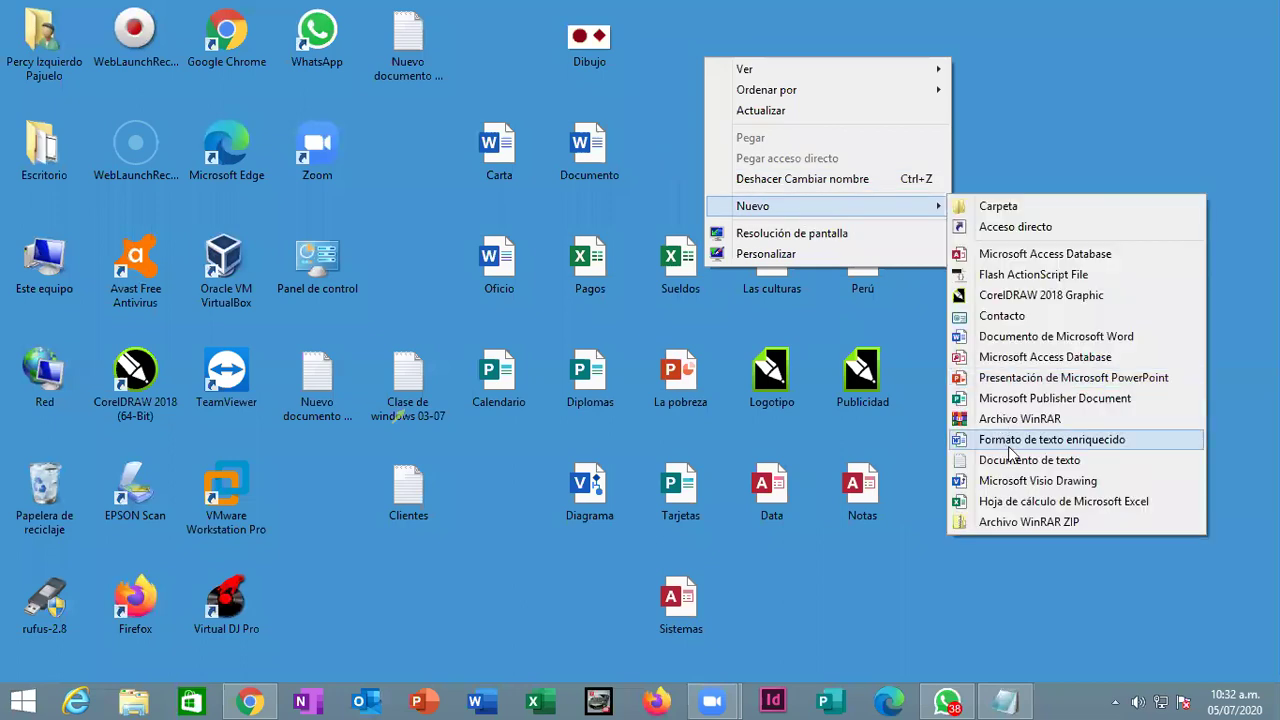
pyautogui.click(1035, 488)
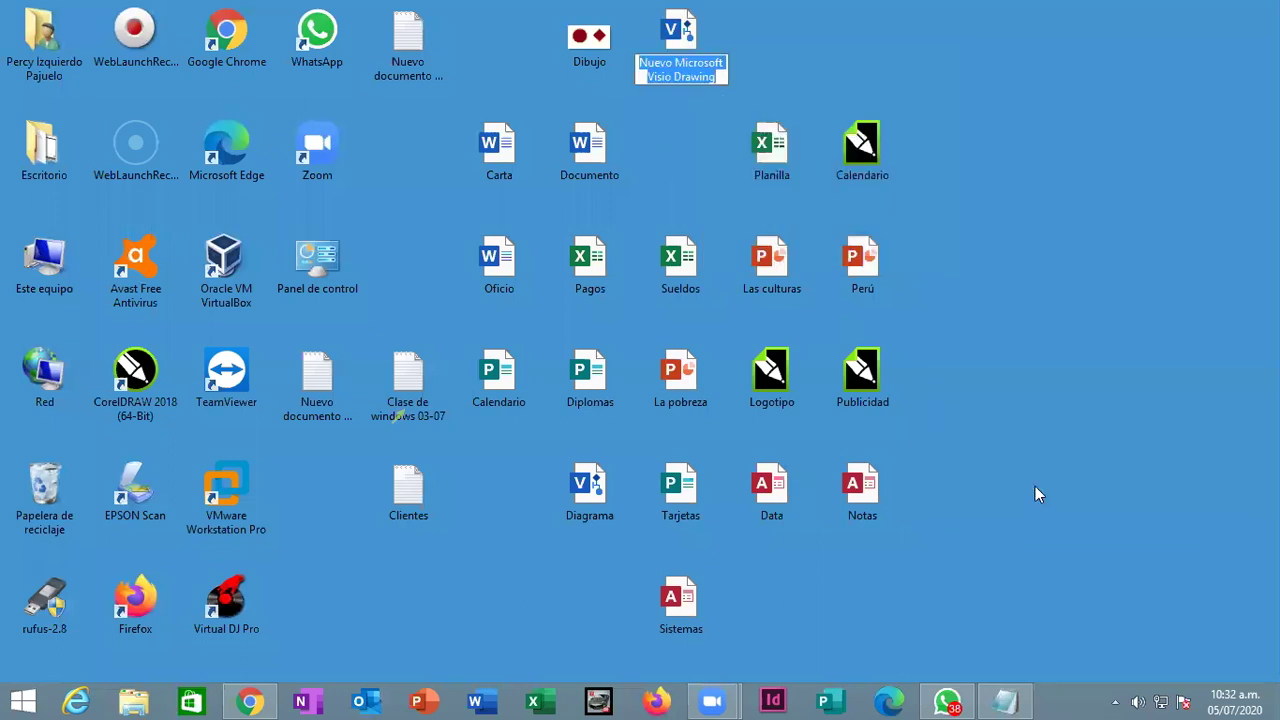
pyautogui.write('Plano')
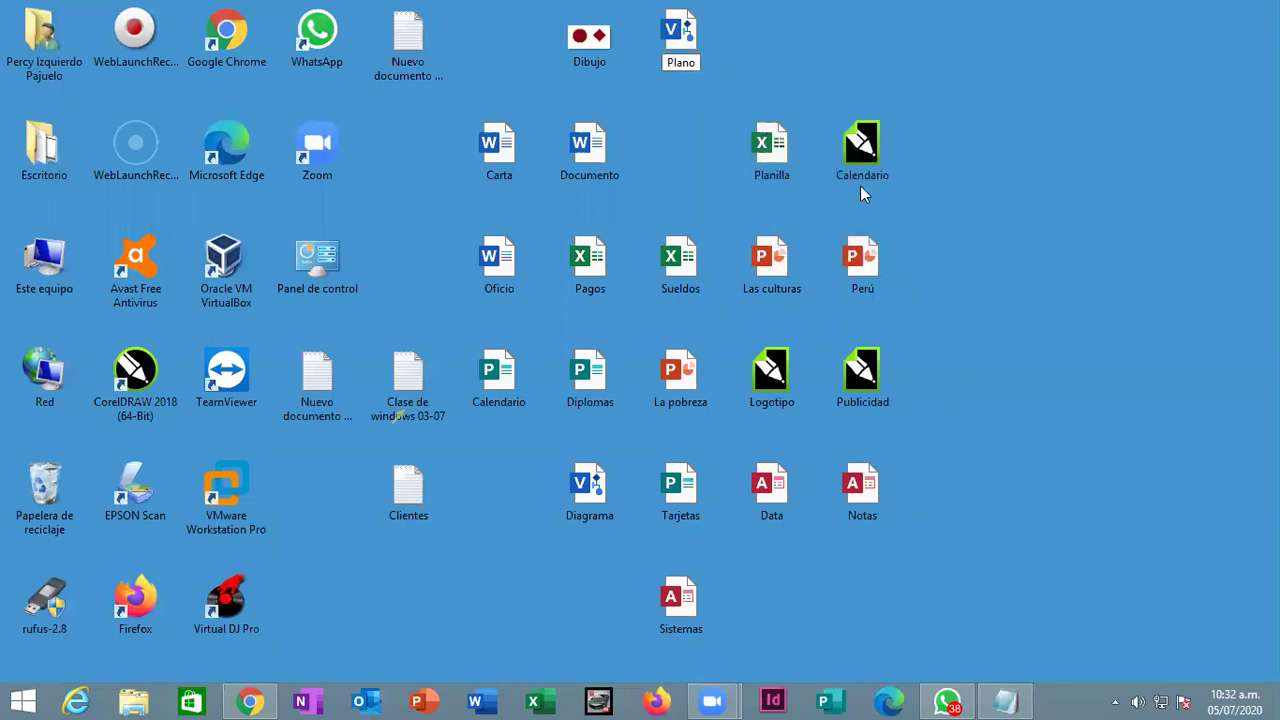
# Step: Create a new Visio drawing named Red on the desktop, beside Plano and directly above Planilla
pyautogui.rightClick(793, 40)
pyautogui.moveTo(850, 187)
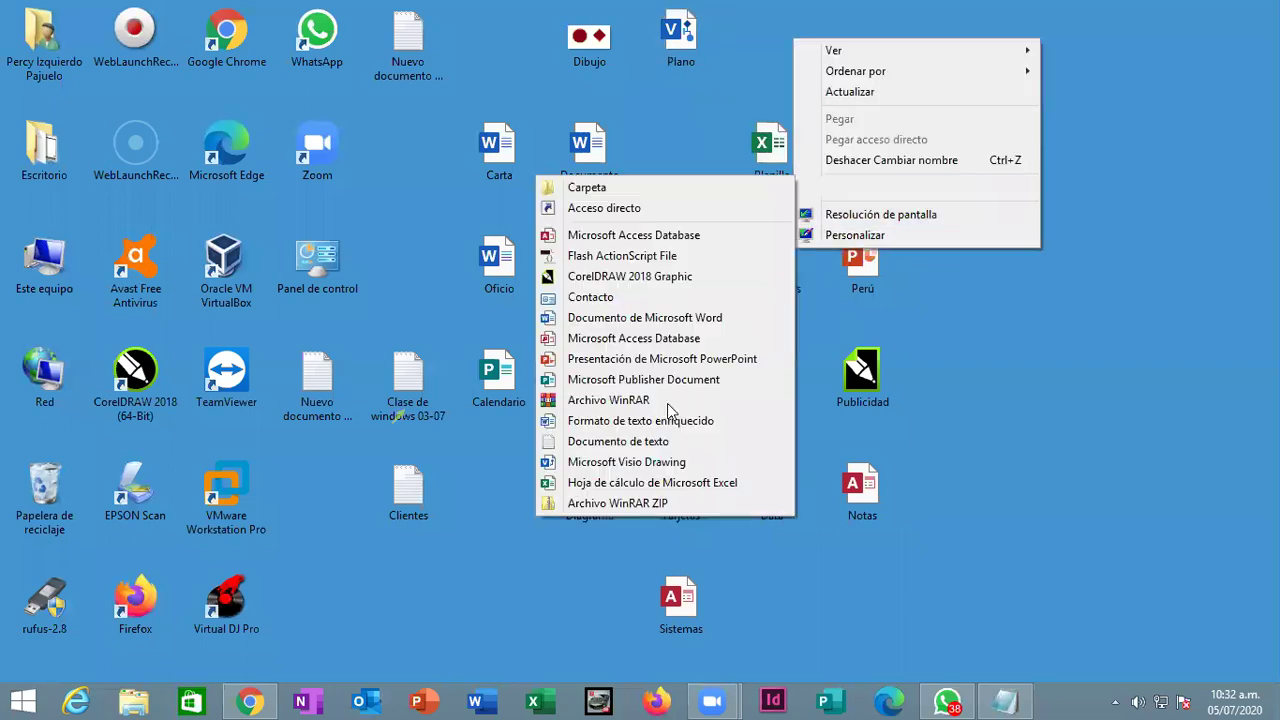
pyautogui.click(660, 464)
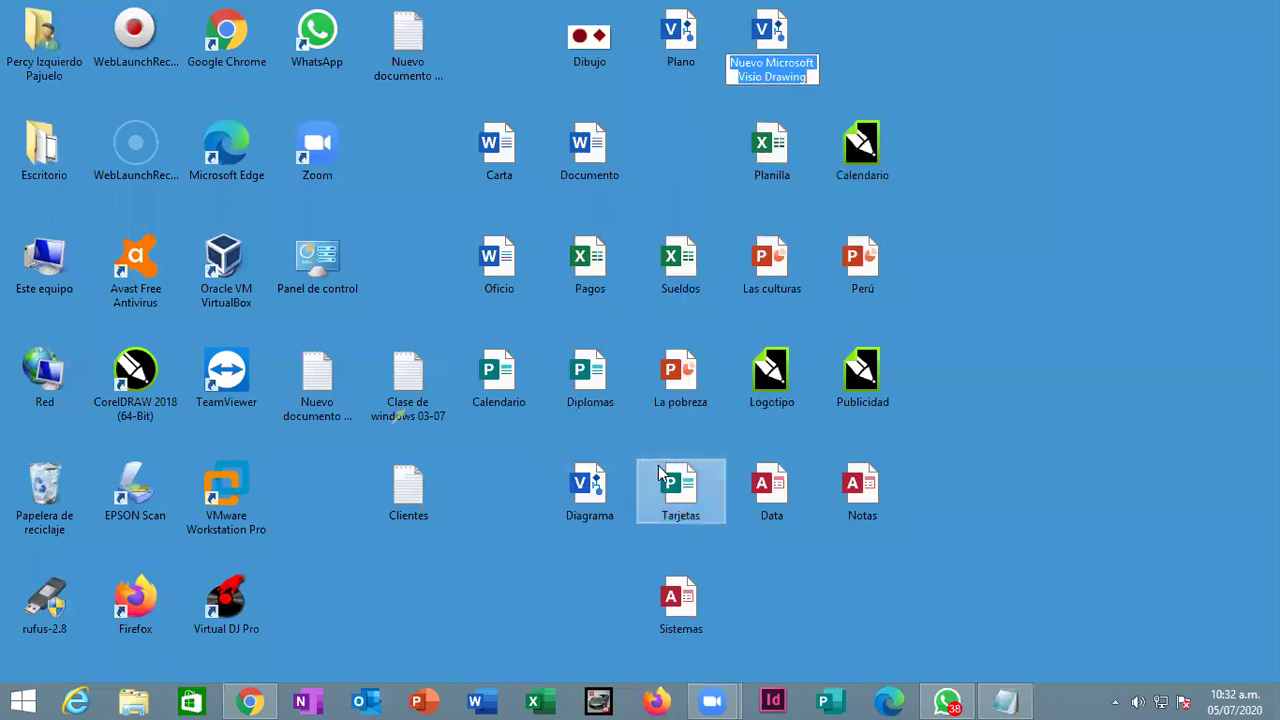
pyautogui.write('Red')
pyautogui.press('Return')
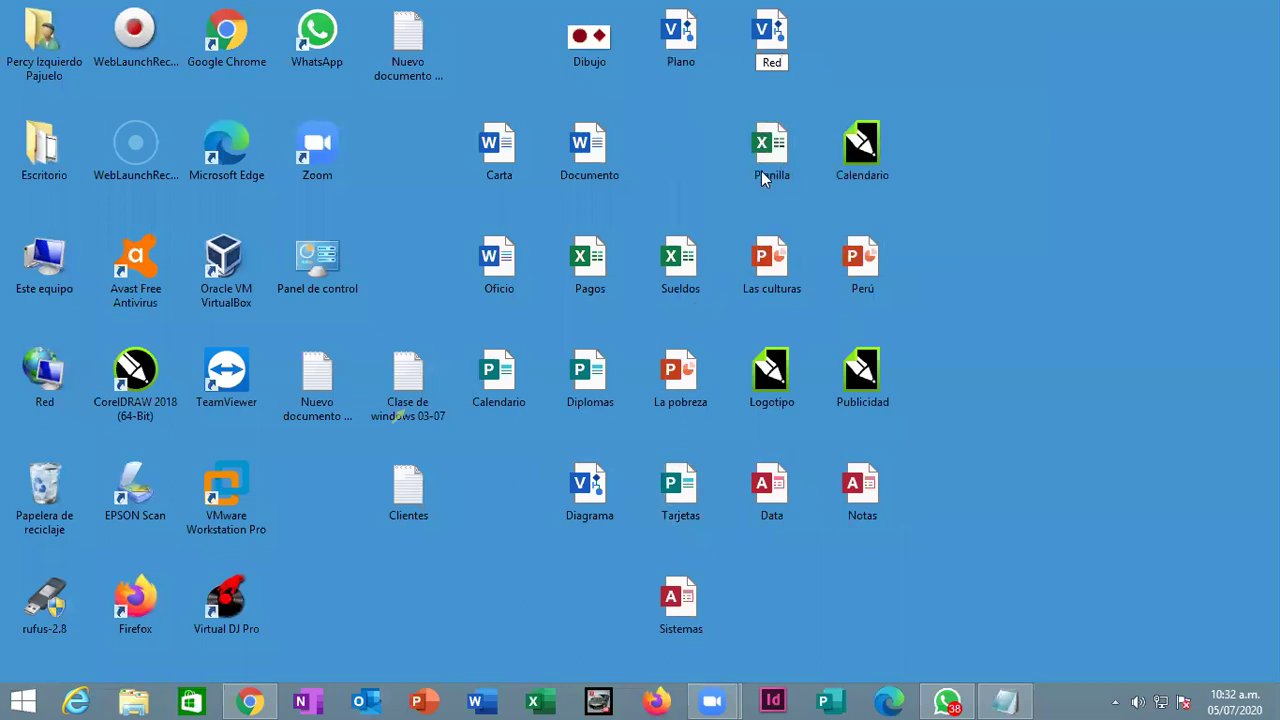
# Step: Create a new WinRAR archive named Programas on the desktop, between Documento and Planilla
pyautogui.rightClick(667, 144)
pyautogui.moveTo(760, 296)
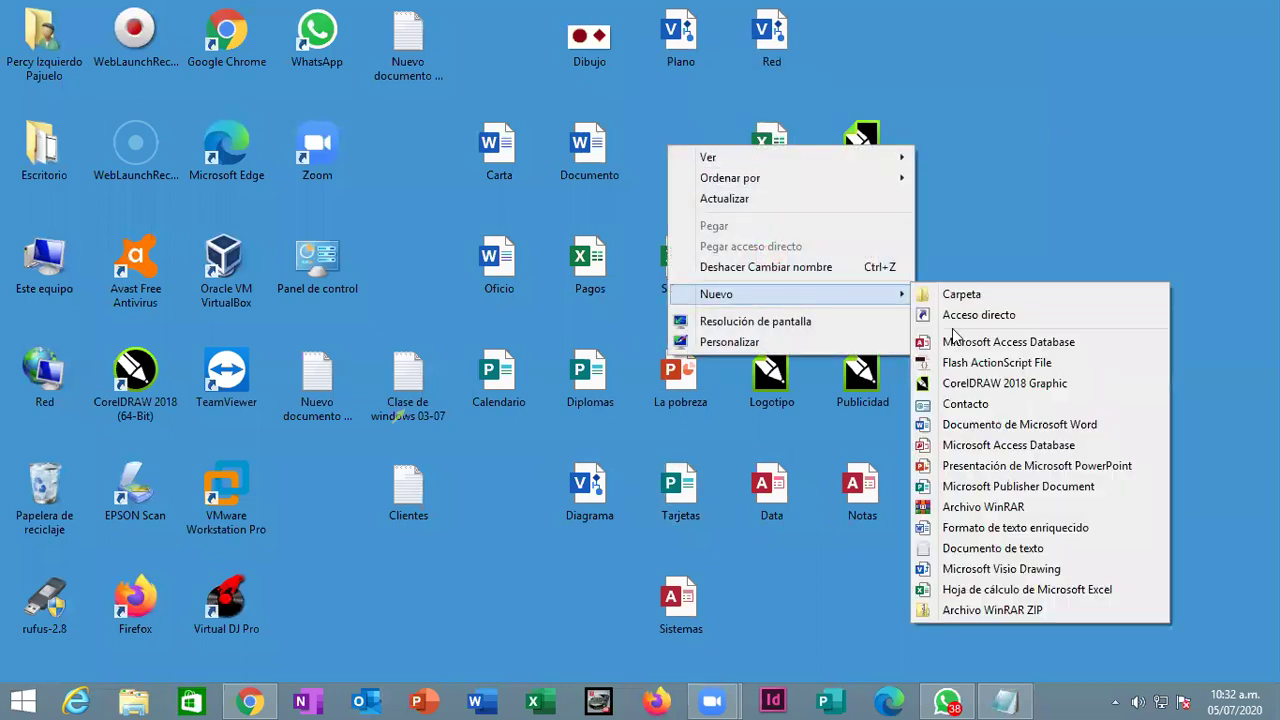
pyautogui.click(995, 510)
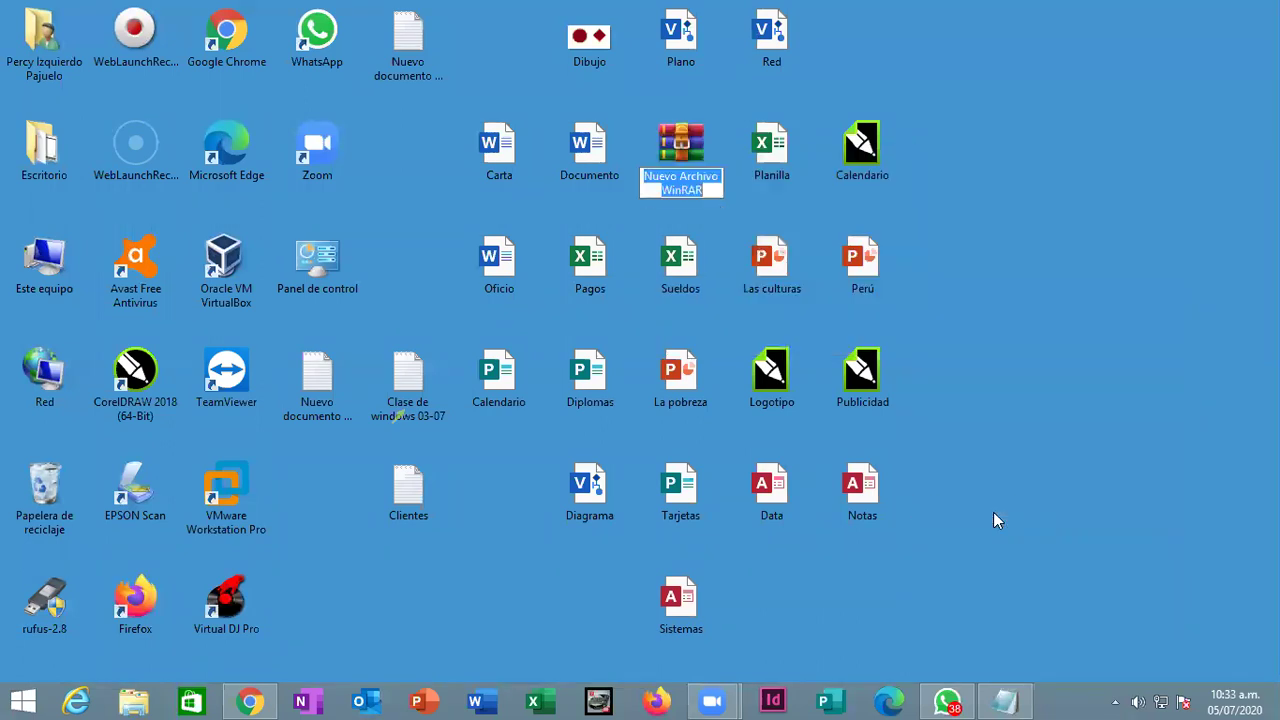
pyautogui.write('Programas')
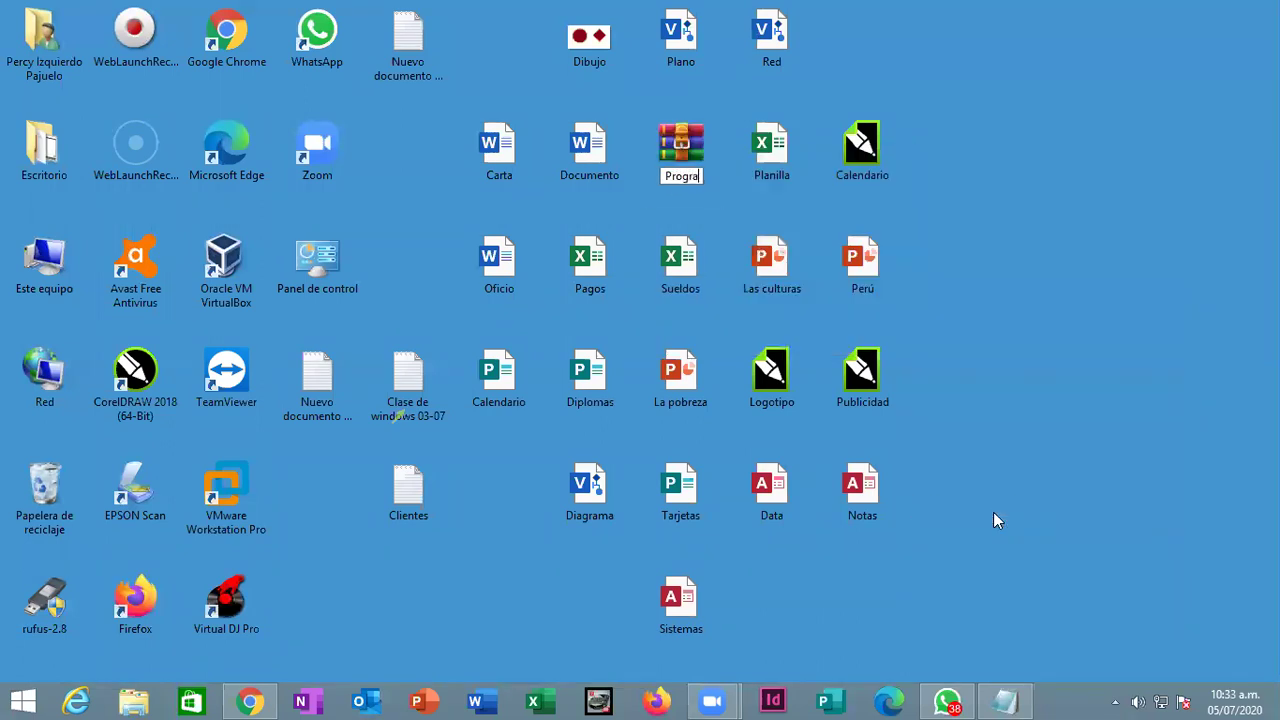
pyautogui.press('Return')
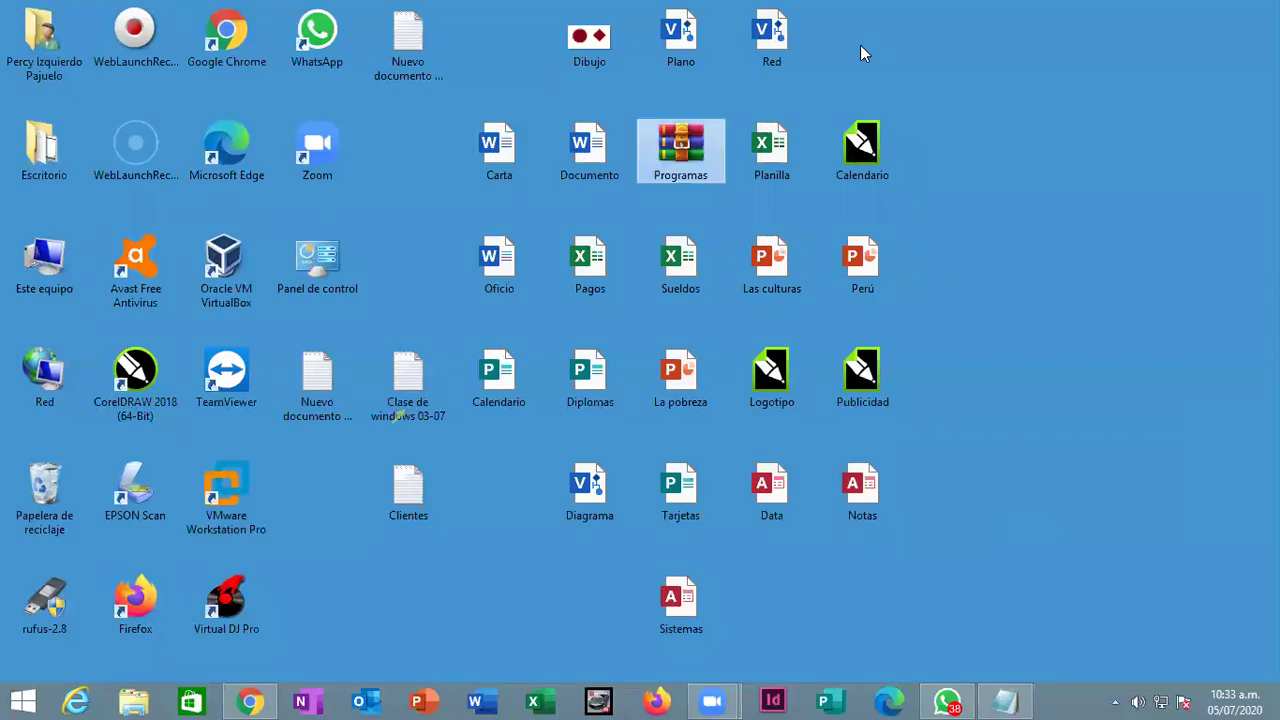
# Step: Create a new WinRAR archive named Juegos on the desktop, beside Red and directly above the CorelDRAW Calendario
pyautogui.rightClick(860, 46)
pyautogui.moveTo(937, 201)
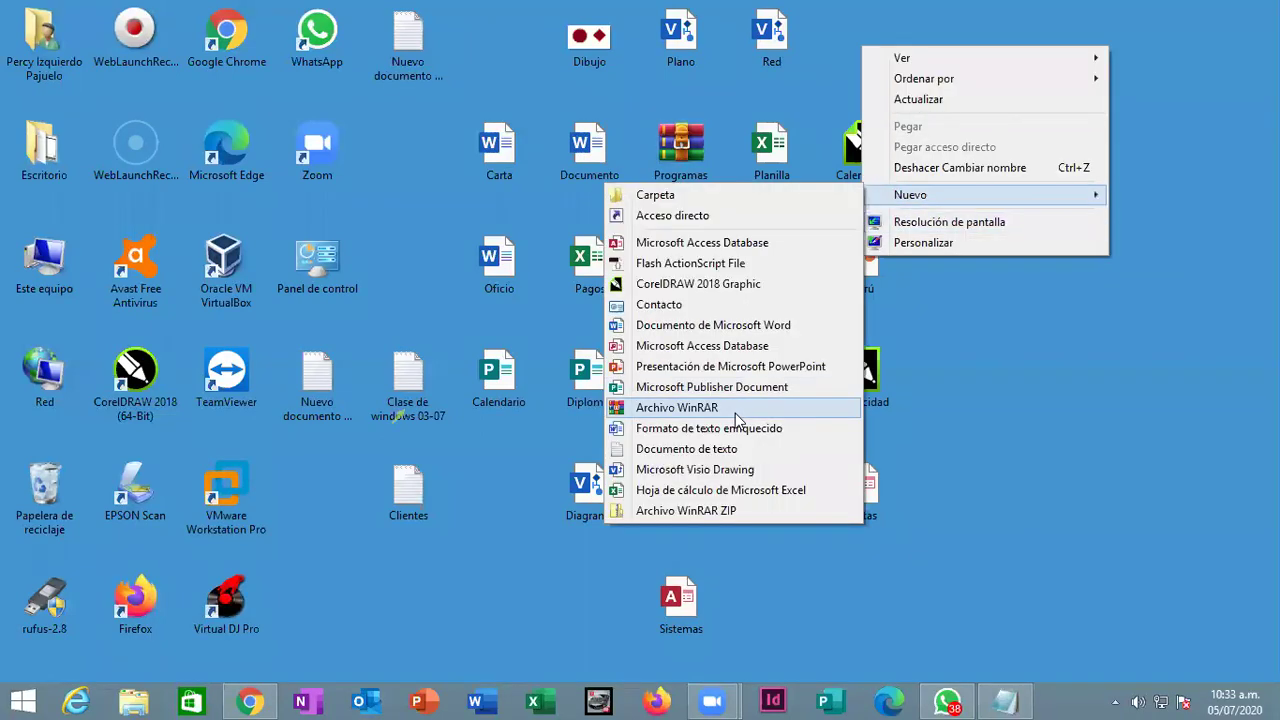
pyautogui.click(736, 418)
pyautogui.write('Ju')
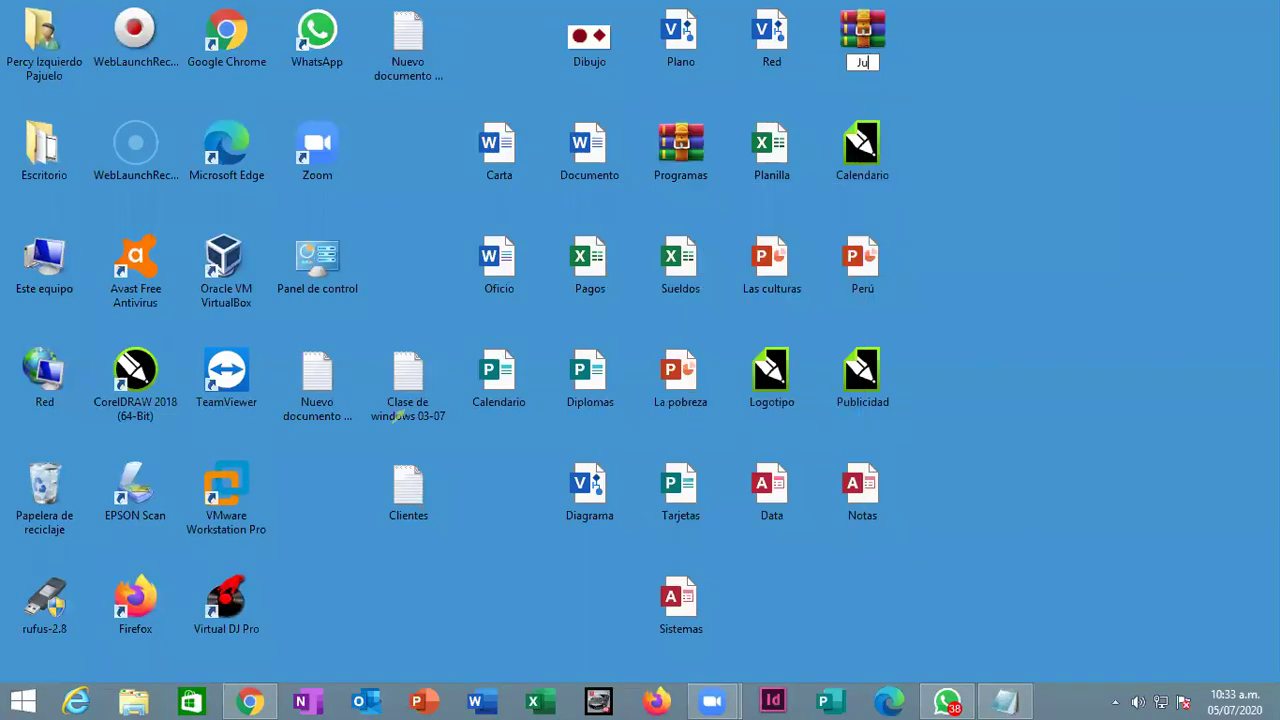
pyautogui.write('egos')
pyautogui.press('Return')
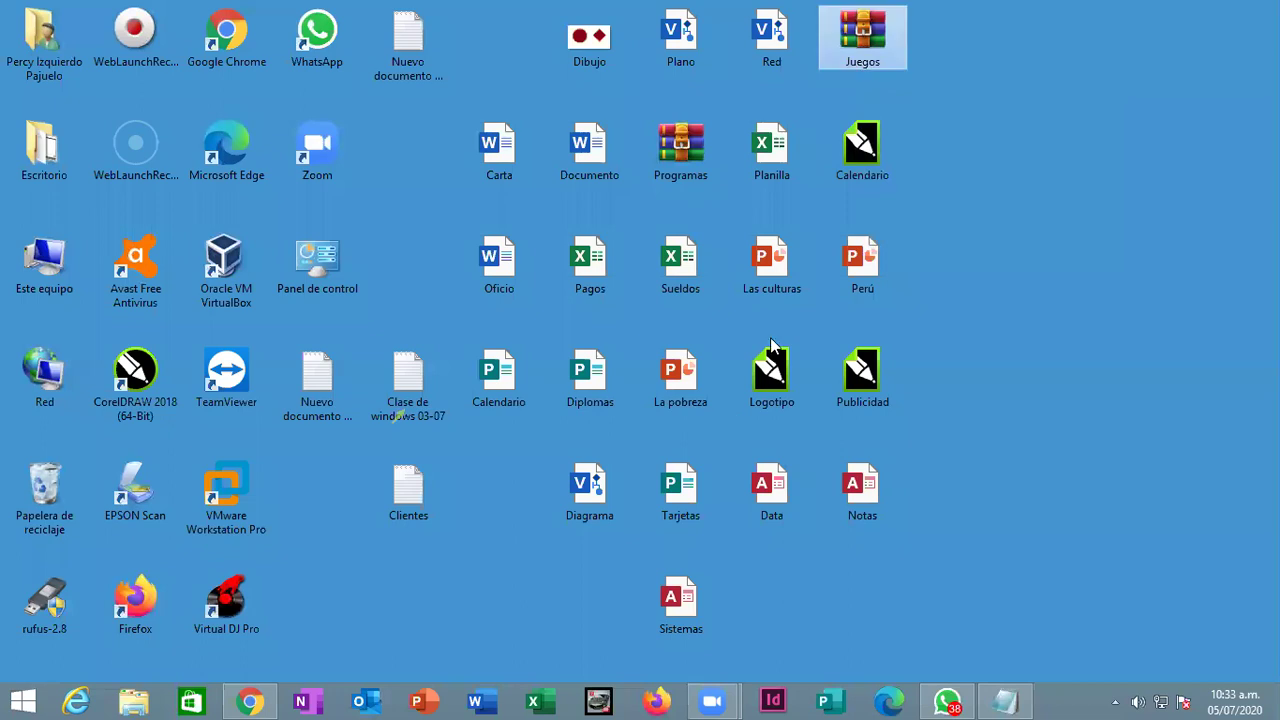
# Step: Create a new WinRAR archive named Recuperados on the desktop, beside the CorelDRAW Calendario
pyautogui.rightClick(926, 165)
pyautogui.moveTo(971, 311)
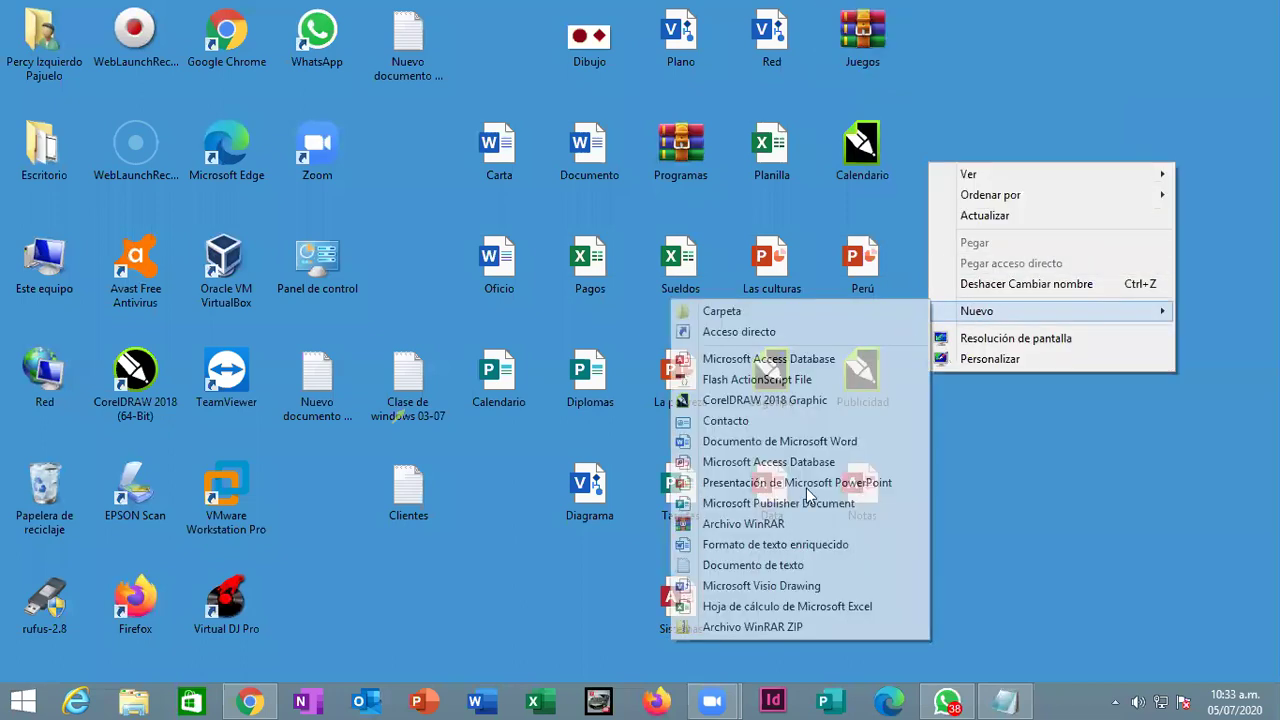
pyautogui.click(781, 519)
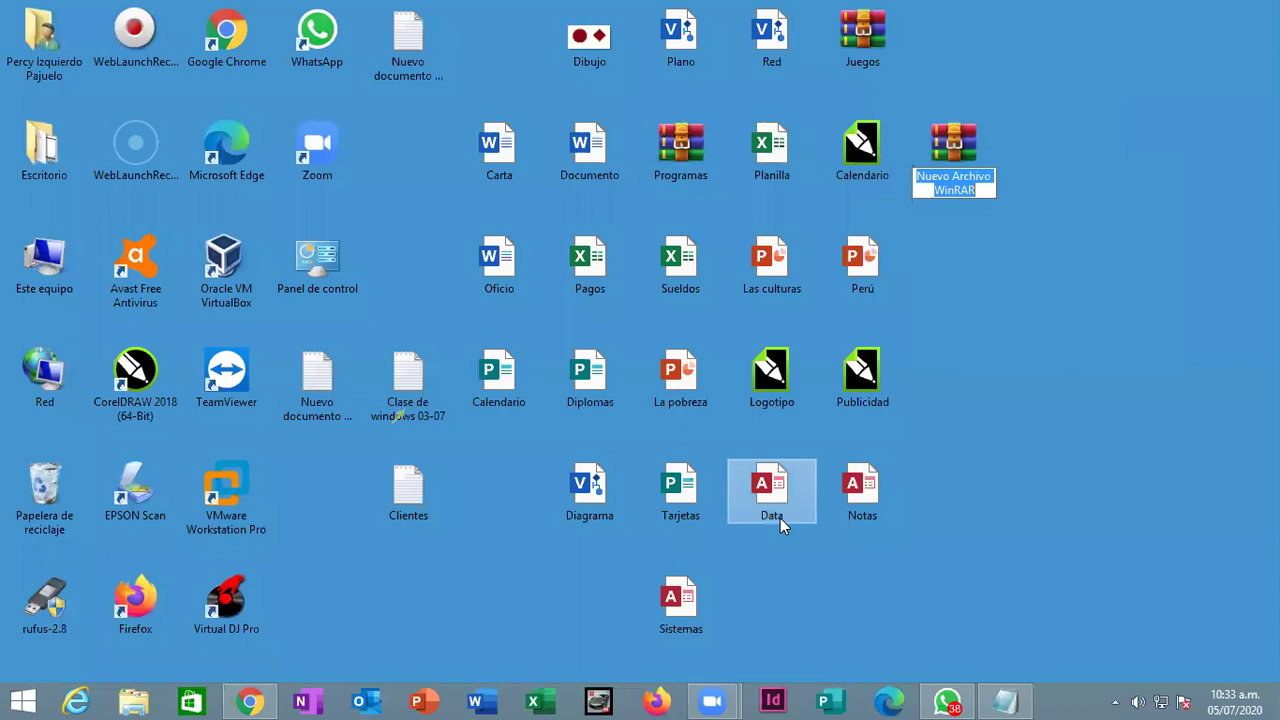
pyautogui.write('Recuperados')
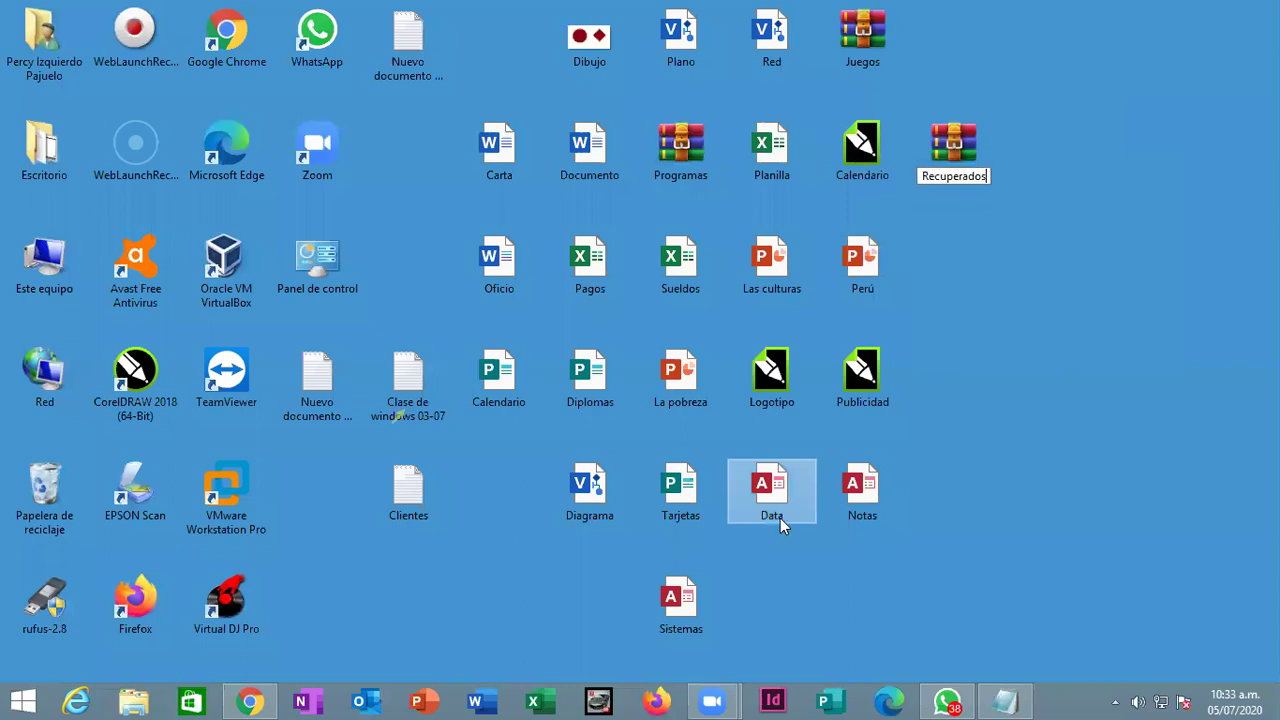
pyautogui.press('Return')
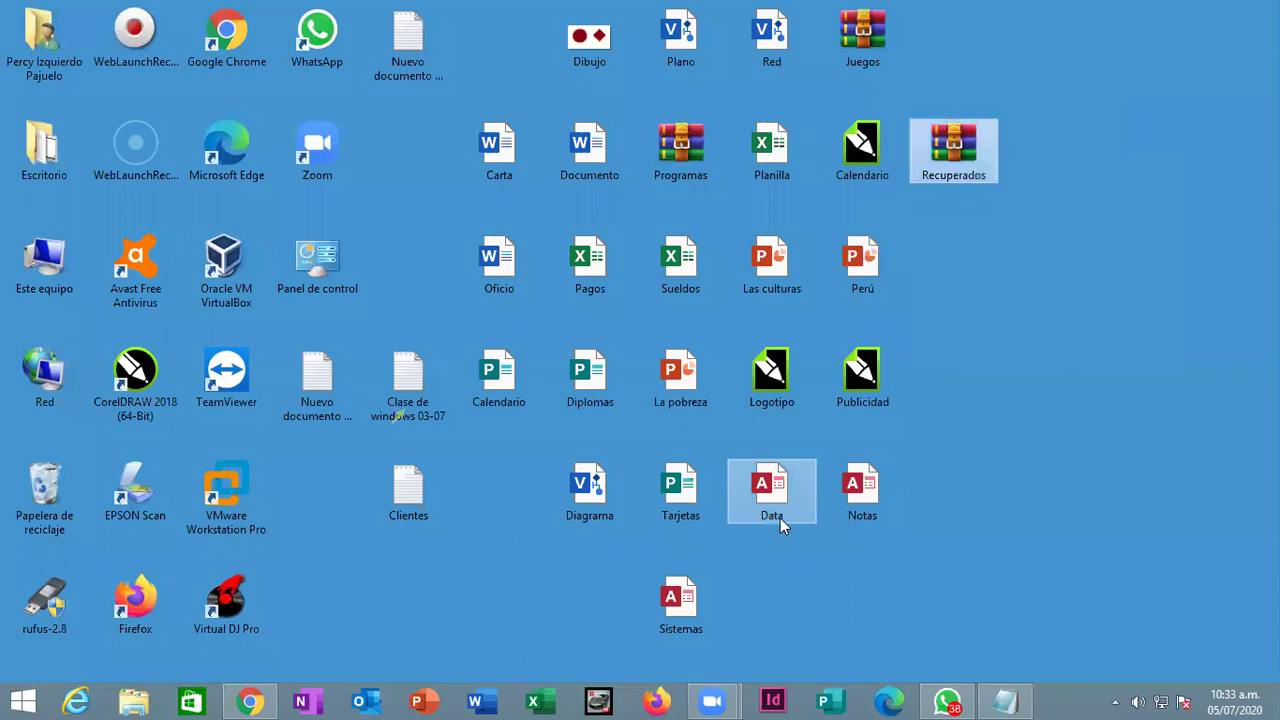
pyautogui.rightClick(964, 260)
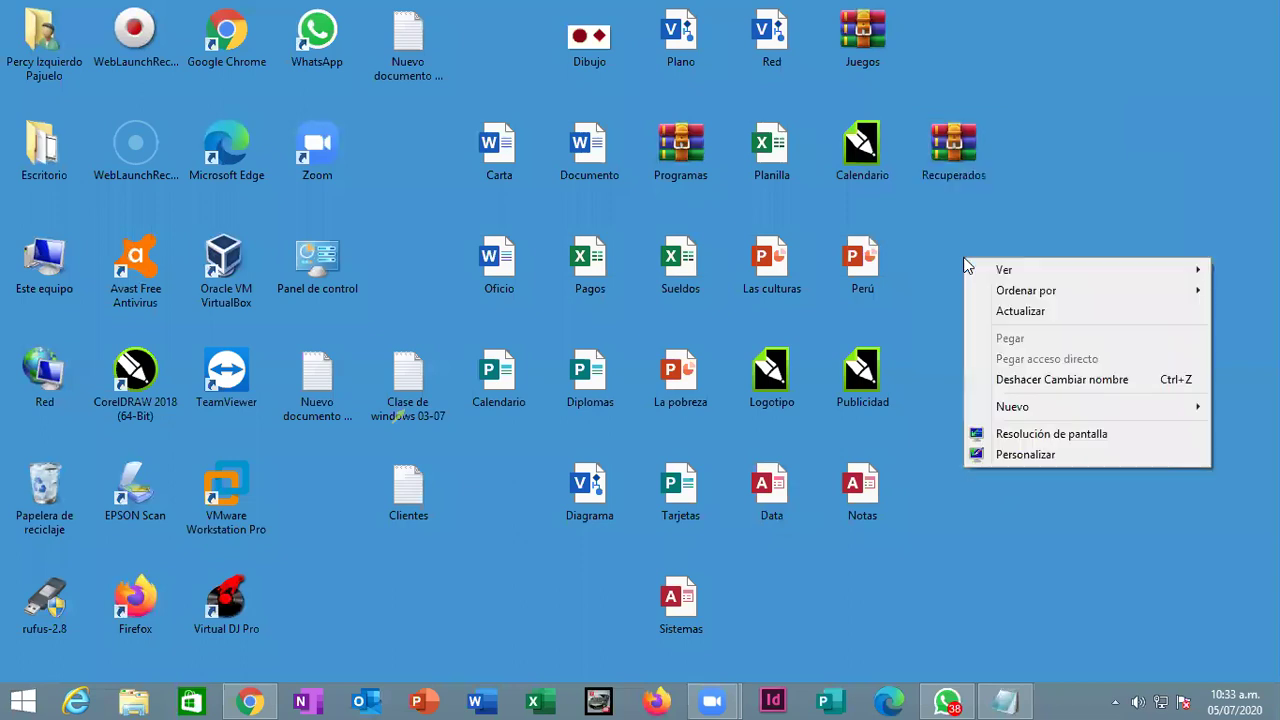
pyautogui.moveTo(1083, 403)
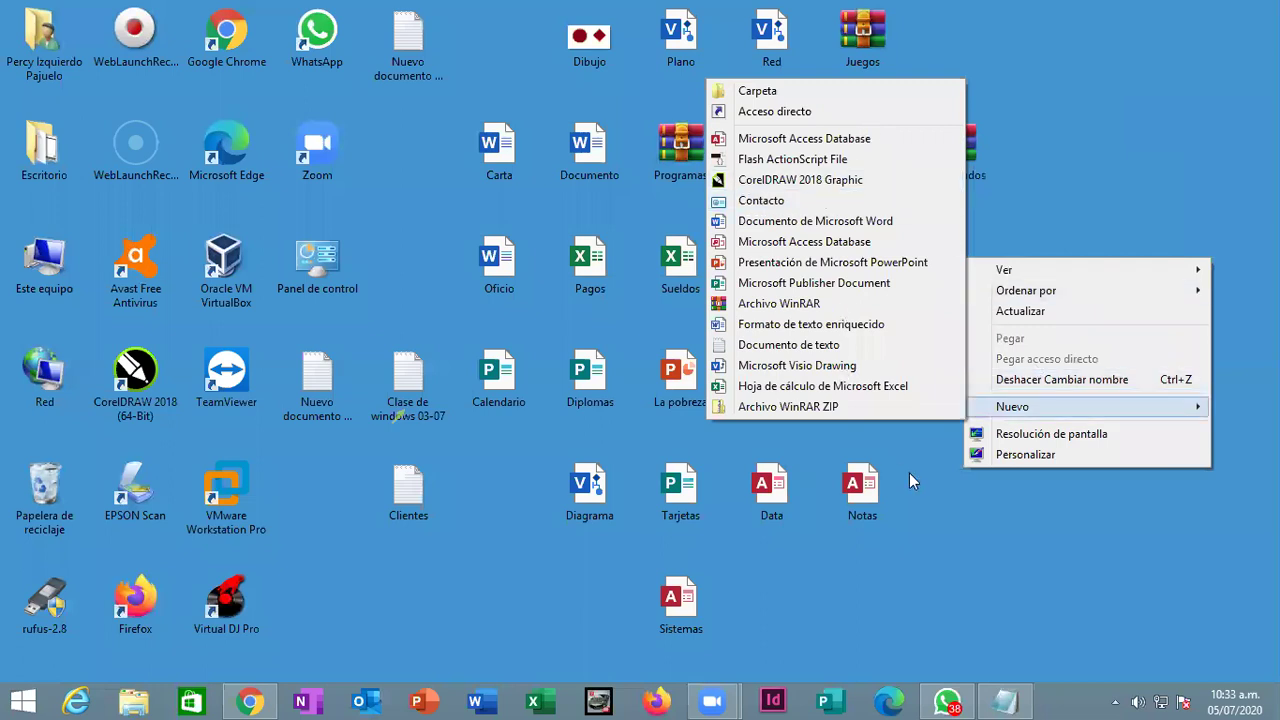
pyautogui.click(1027, 542)
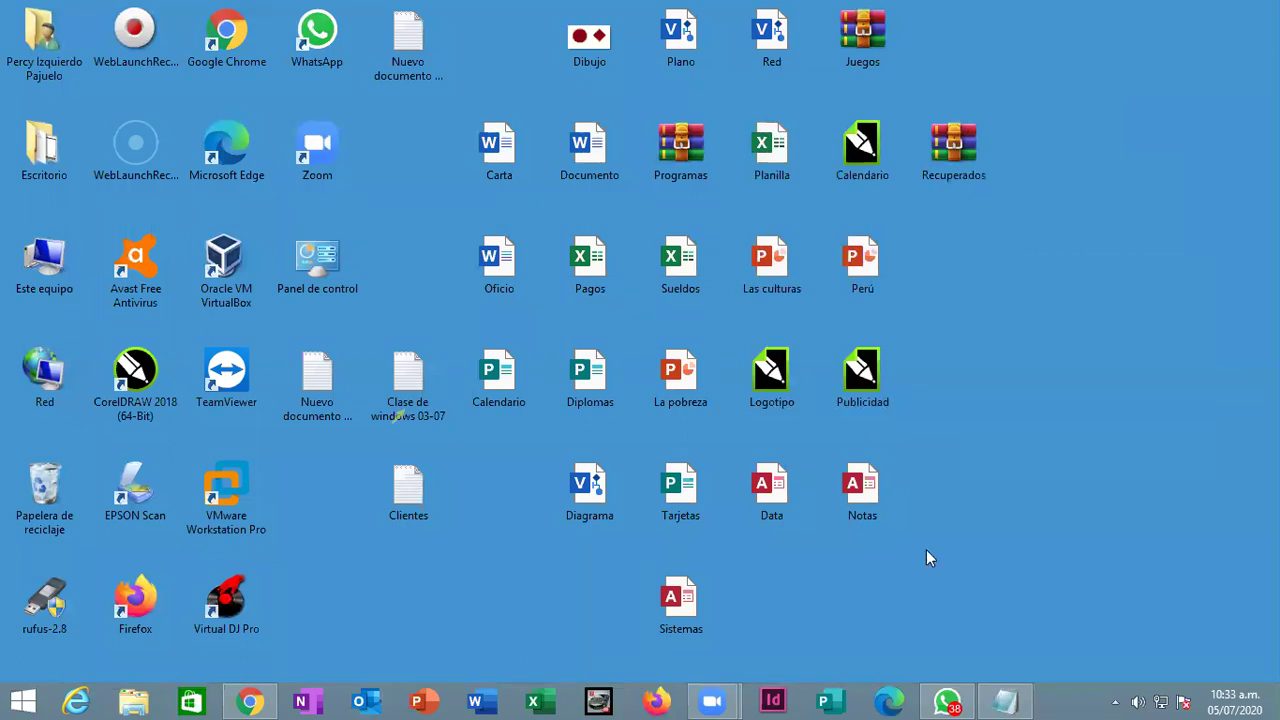
# Step: Switch to the Notepad notes and add the dash-underlined heading "Partes de un archivos" with the item "-Icono" below it
pyautogui.click(1000, 700)
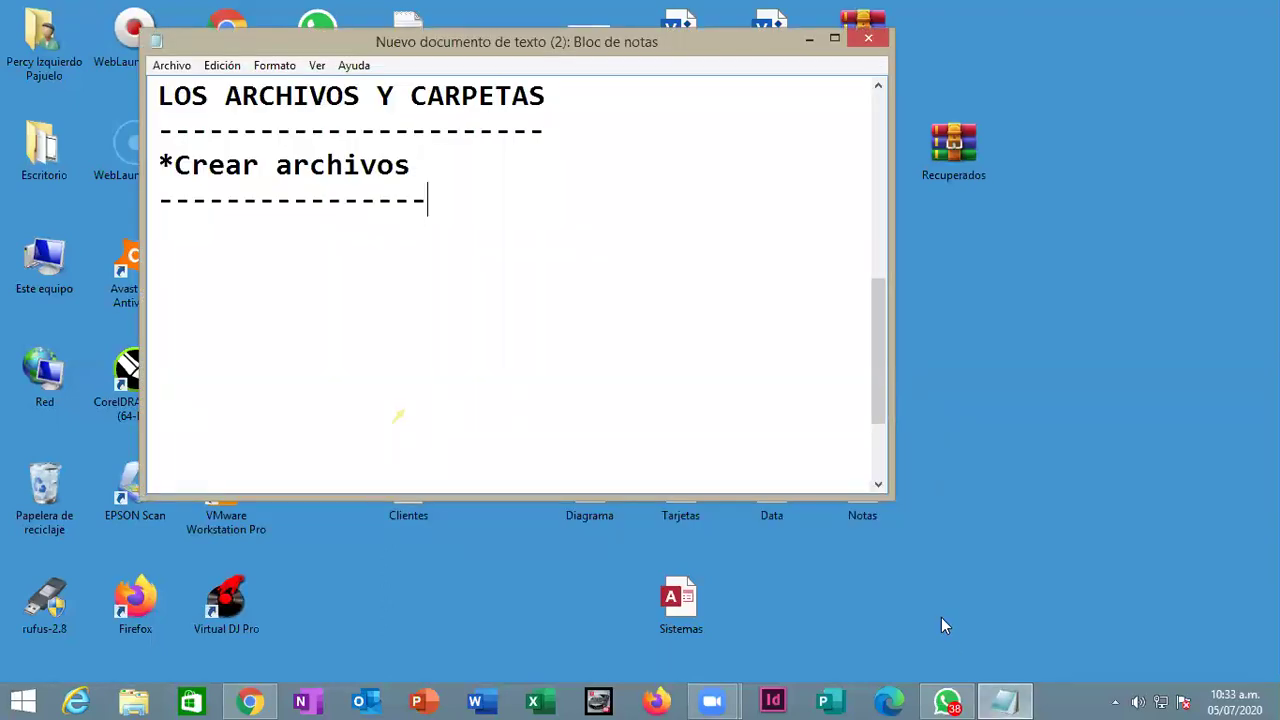
pyautogui.press('Return')
pyautogui.press('BackSpace')
pyautogui.write('Partes de un archivos')
pyautogui.press('Return')
pyautogui.write('----------------------')
pyautogui.press('Return')
pyautogui.write('-Icono')
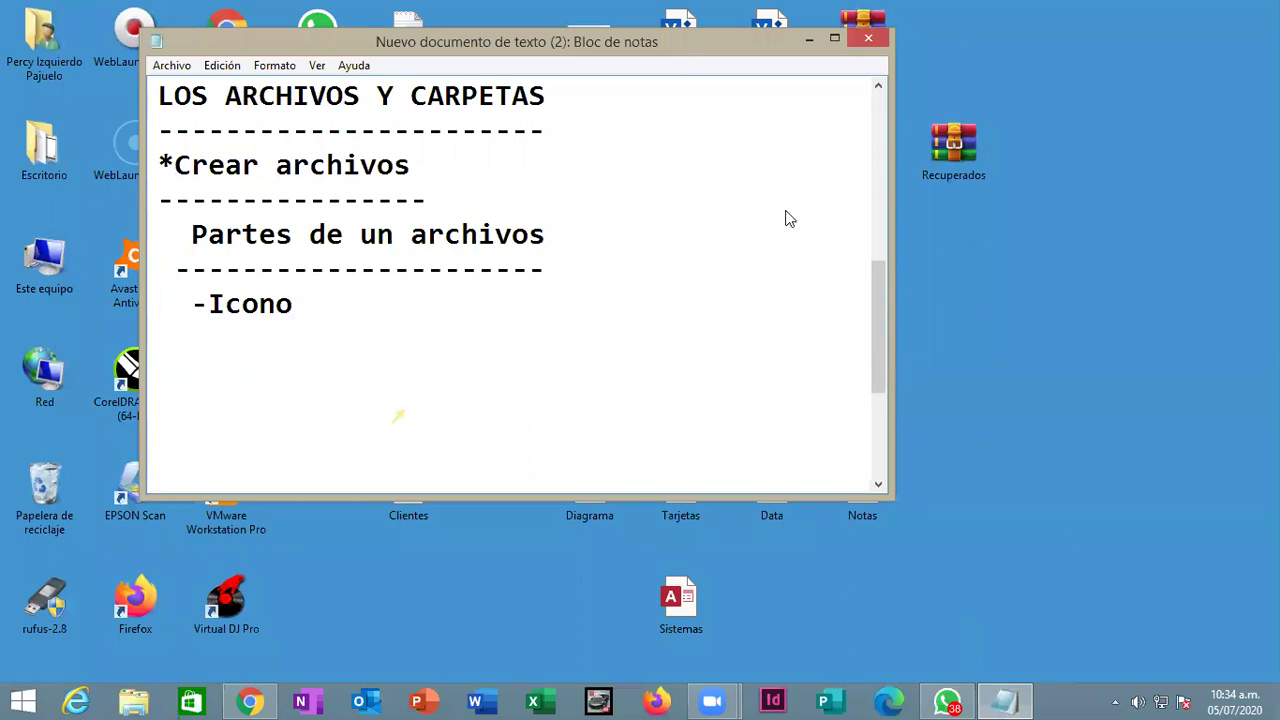
# Step: Complete the file-parts line so it reads "-Icono - Nombre - Extensión."
pyautogui.moveTo(638, 48); pyautogui.dragTo(825, 150)
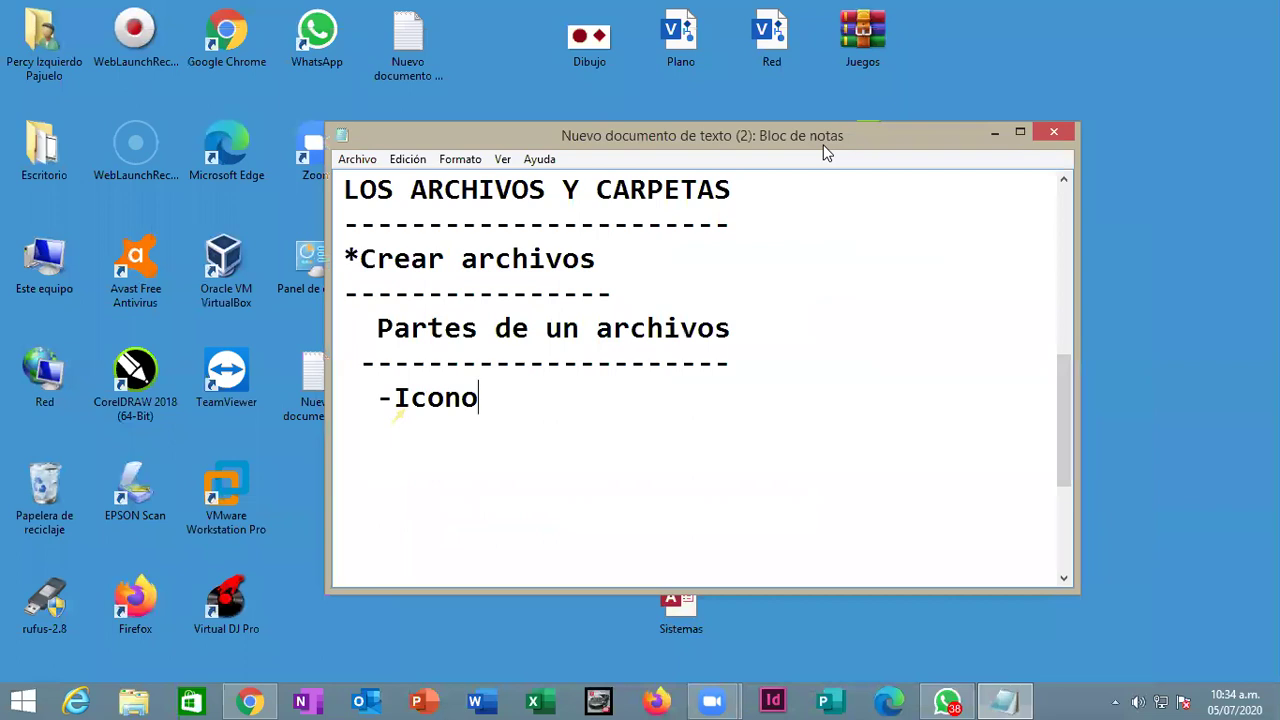
pyautogui.write('-')
pyautogui.write(' Nomb')
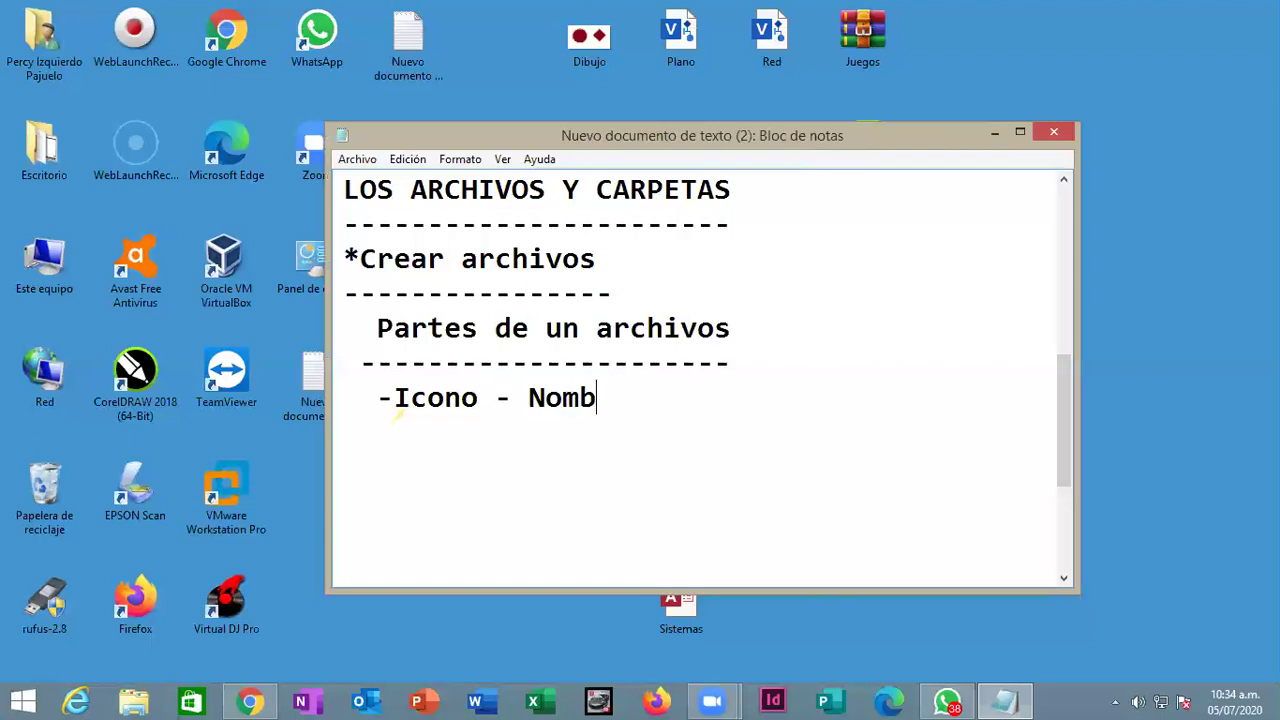
pyautogui.write('re - Extension.')
pyautogui.press('Left')
pyautogui.press('Left')
pyautogui.press('BackSpace')
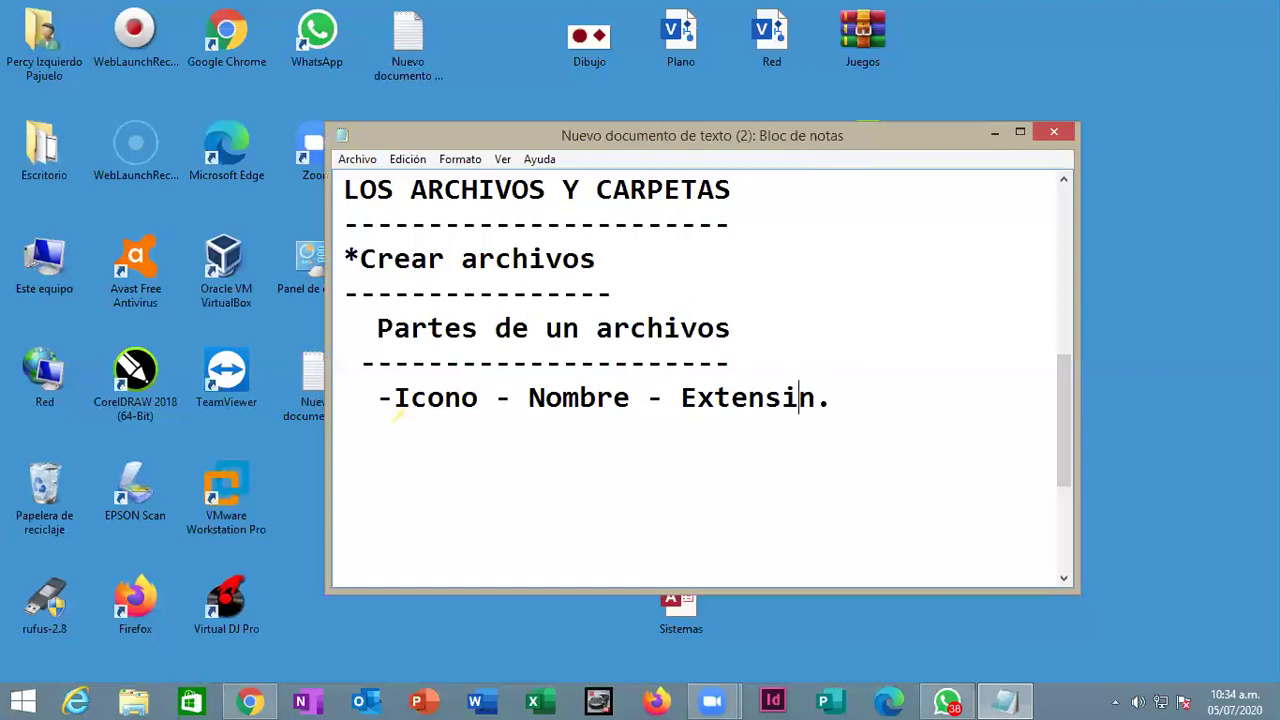
pyautogui.write('´n')
pyautogui.press('BackSpace')
pyautogui.press('BackSpace')
pyautogui.write('ó')
pyautogui.press('Right')
pyautogui.press('Right')
# Step: Move the Notepad window away from the desktop file icons and select the Plano drawing
pyautogui.moveTo(782, 136); pyautogui.dragTo(957, 318)
pyautogui.click(685, 40)
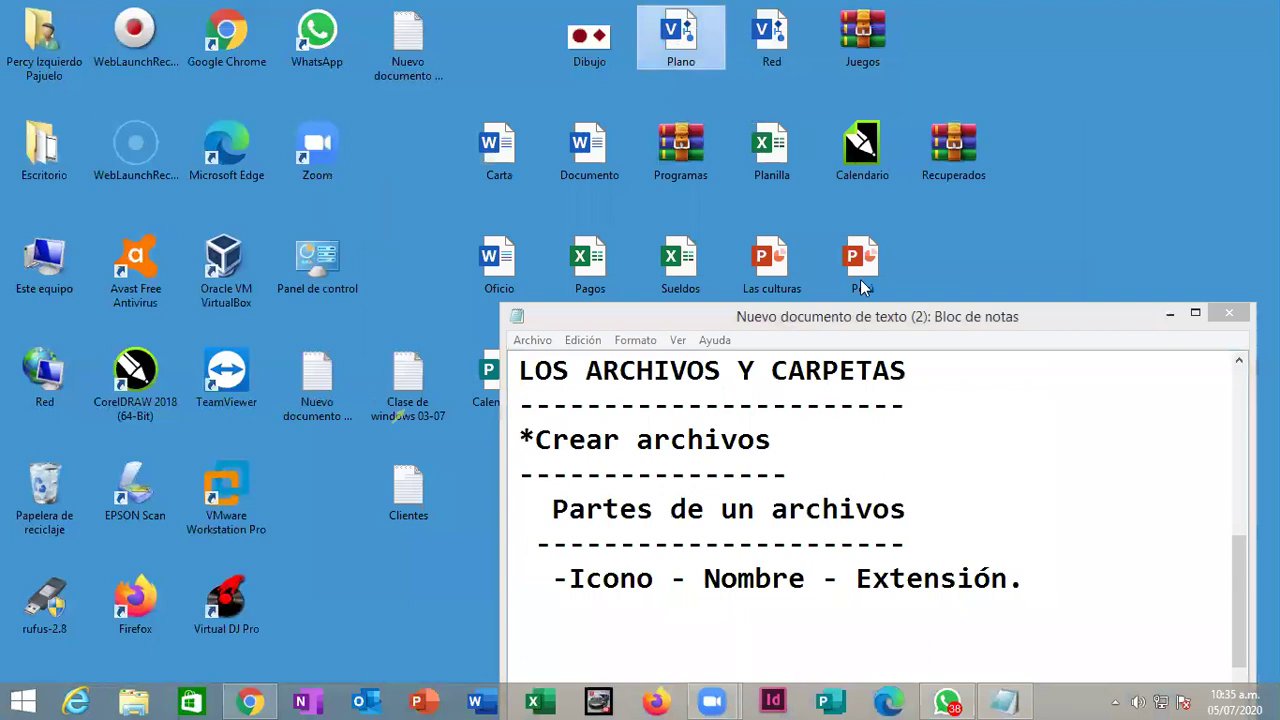
pyautogui.moveTo(843, 308); pyautogui.dragTo(851, 270)
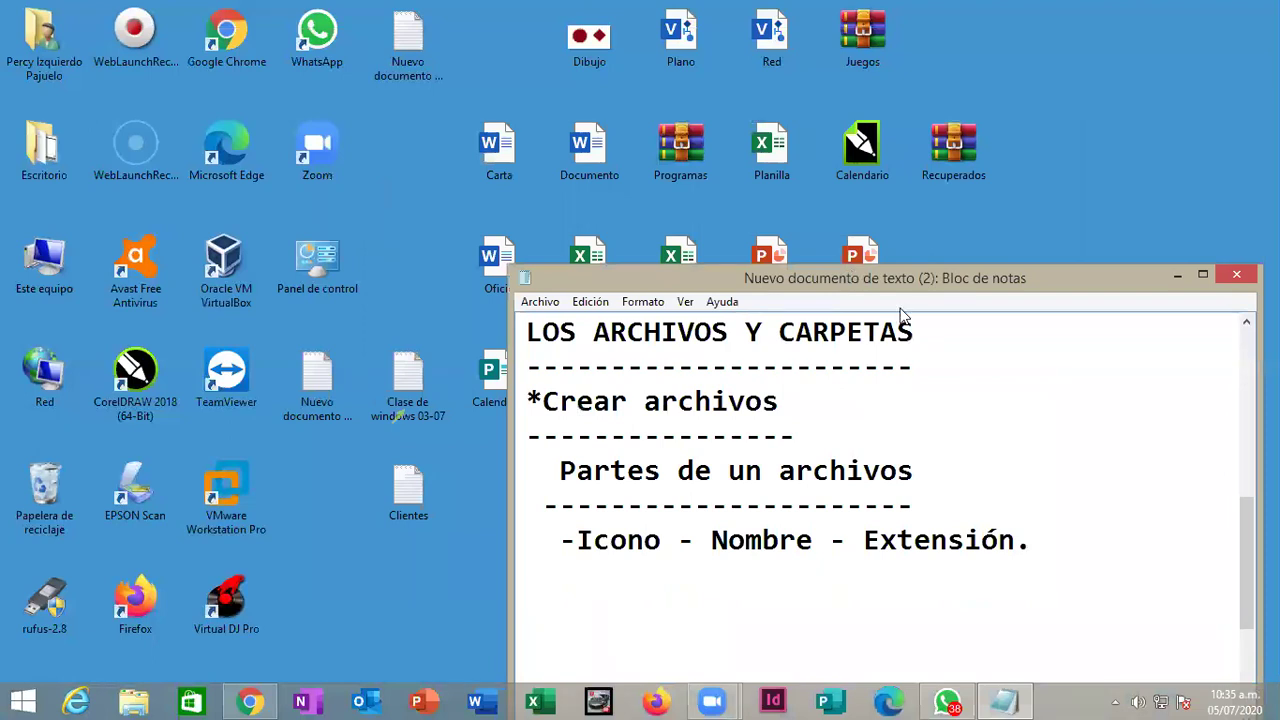
pyautogui.moveTo(900, 278); pyautogui.dragTo(1080, 438)
# Step: Move Programas directly above Recuperados, and place the spreadsheets Sueldos beside Planilla and Pagos directly below Sueldos
pyautogui.moveTo(680, 150); pyautogui.dragTo(940, 45)
pyautogui.moveTo(862, 145)
pyautogui.mouseDown()
pyautogui.moveTo(868, 122)
pyautogui.moveTo(878, 140)
pyautogui.moveTo(866, 128)
pyautogui.moveTo(862, 140)
pyautogui.mouseUp()
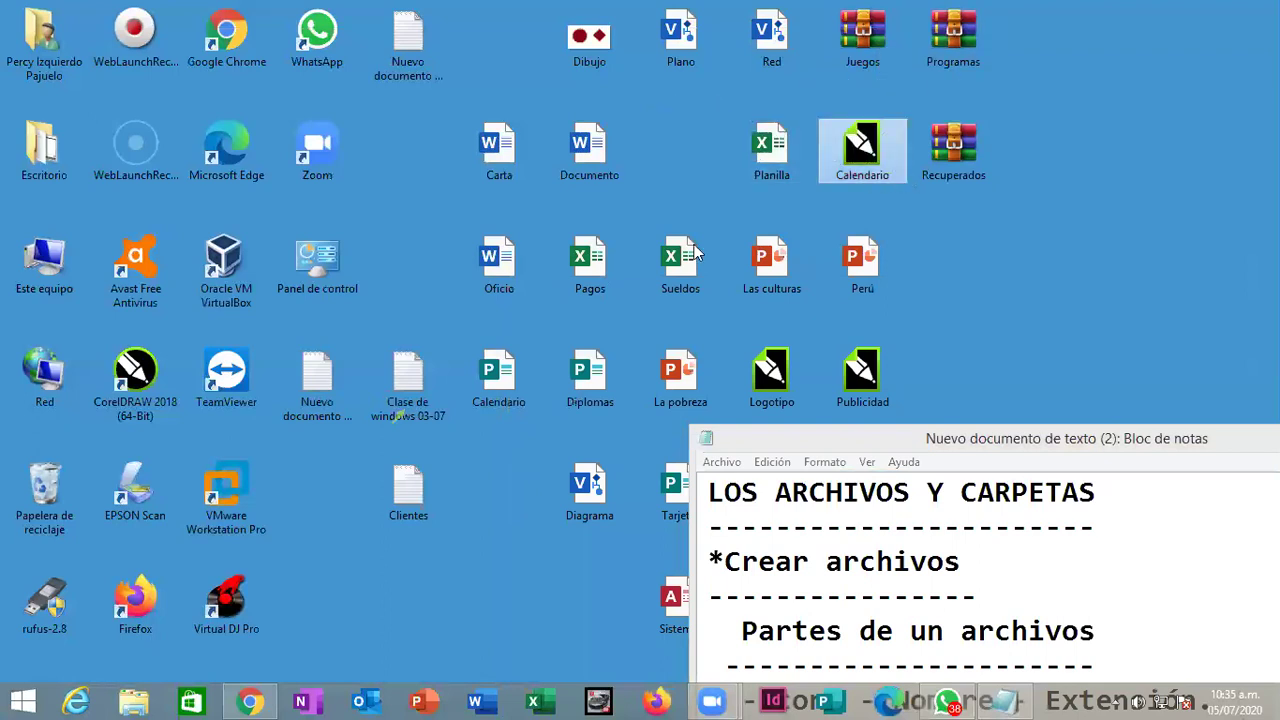
pyautogui.moveTo(694, 252); pyautogui.dragTo(690, 152)
pyautogui.moveTo(560, 264); pyautogui.dragTo(645, 270)
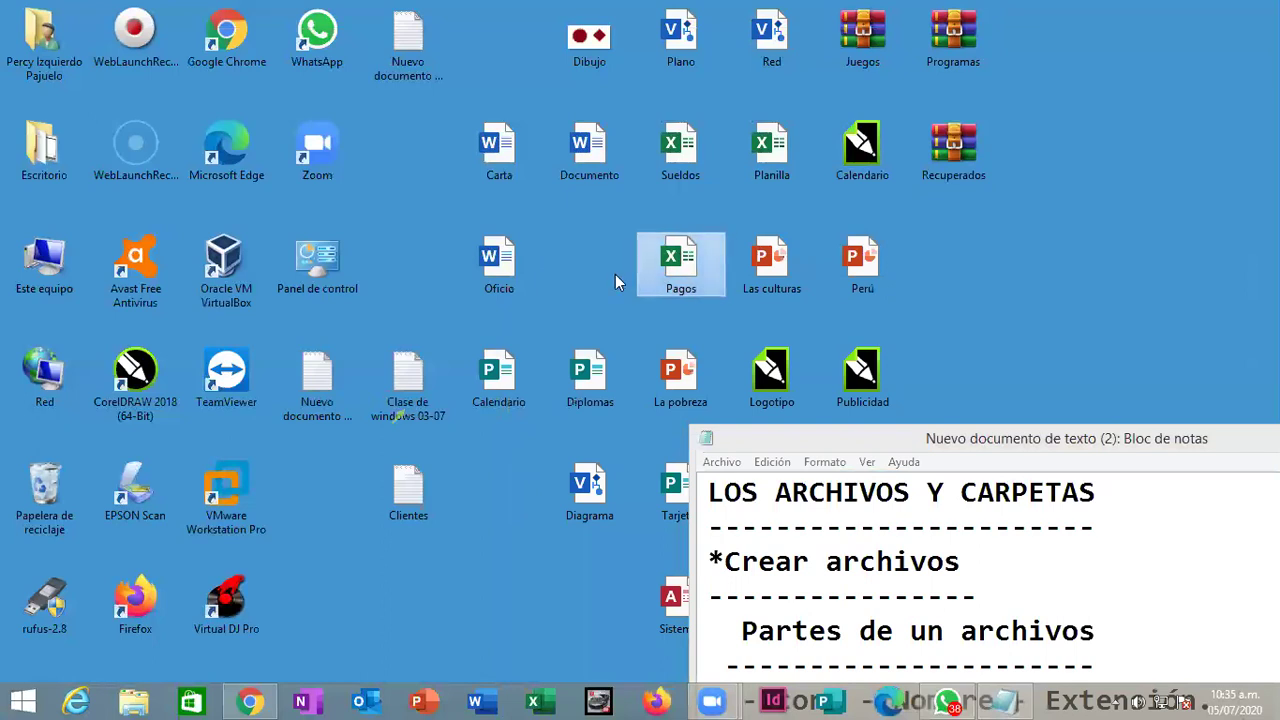
# Step: Move Oficio directly below Documento and the Publisher Calendario directly below Carta
pyautogui.moveTo(497, 262); pyautogui.dragTo(589, 262)
pyautogui.moveTo(530, 369); pyautogui.dragTo(510, 268)
pyautogui.click(588, 258)
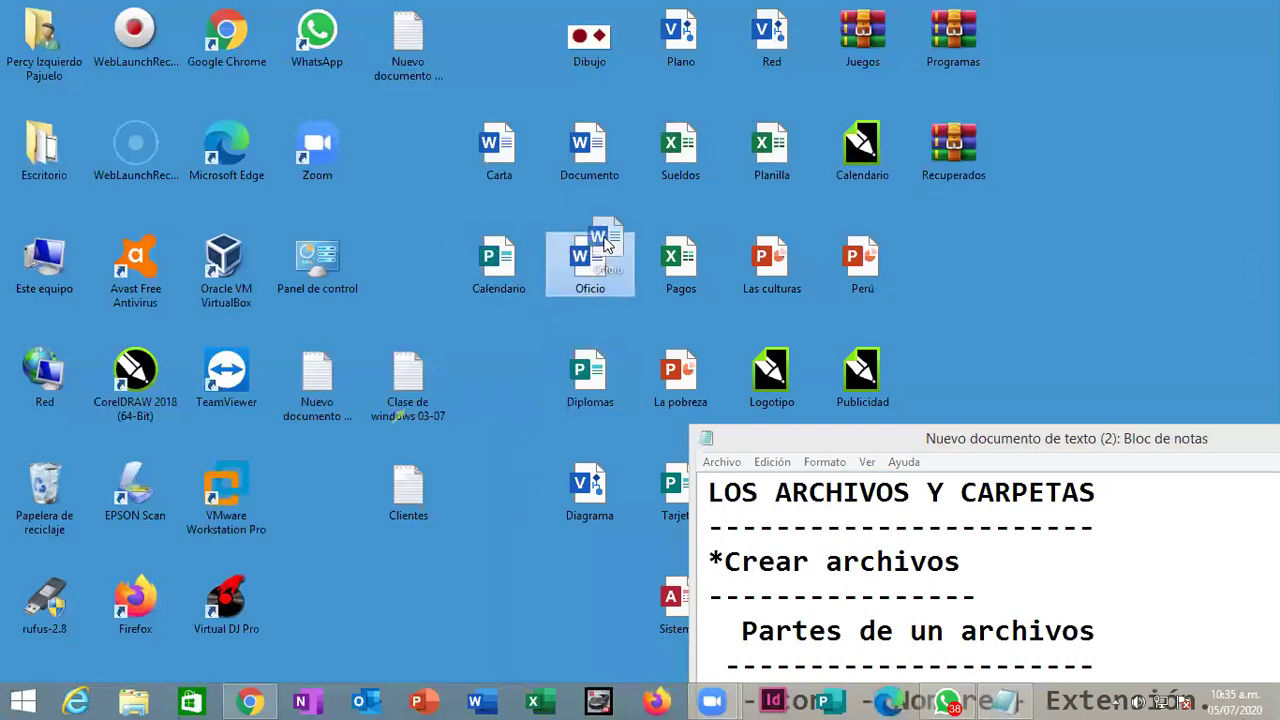
# Step: Uncover the remaining icons, and move Sistemas beside Diagrama and Clase de windows 03-07 beside Diplomas
pyautogui.moveTo(885, 452); pyautogui.dragTo(1103, 464)
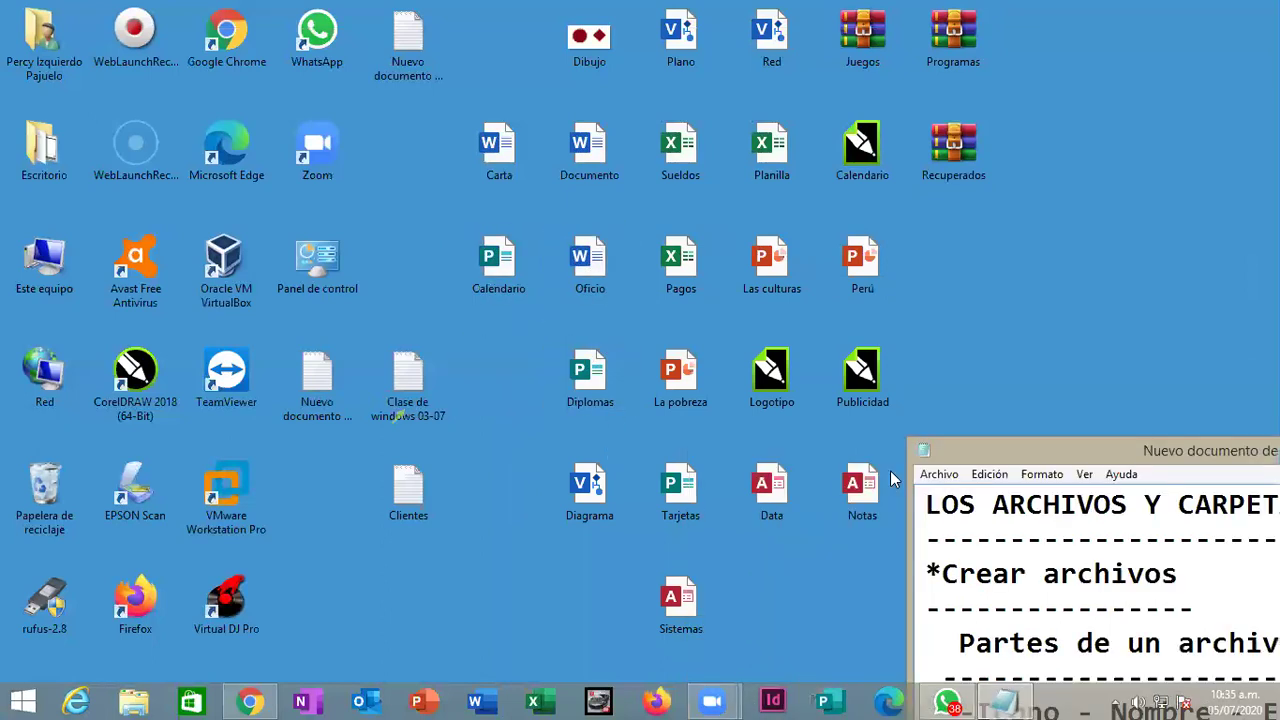
pyautogui.moveTo(668, 598); pyautogui.dragTo(505, 495)
pyautogui.moveTo(678, 375); pyautogui.dragTo(518, 380)
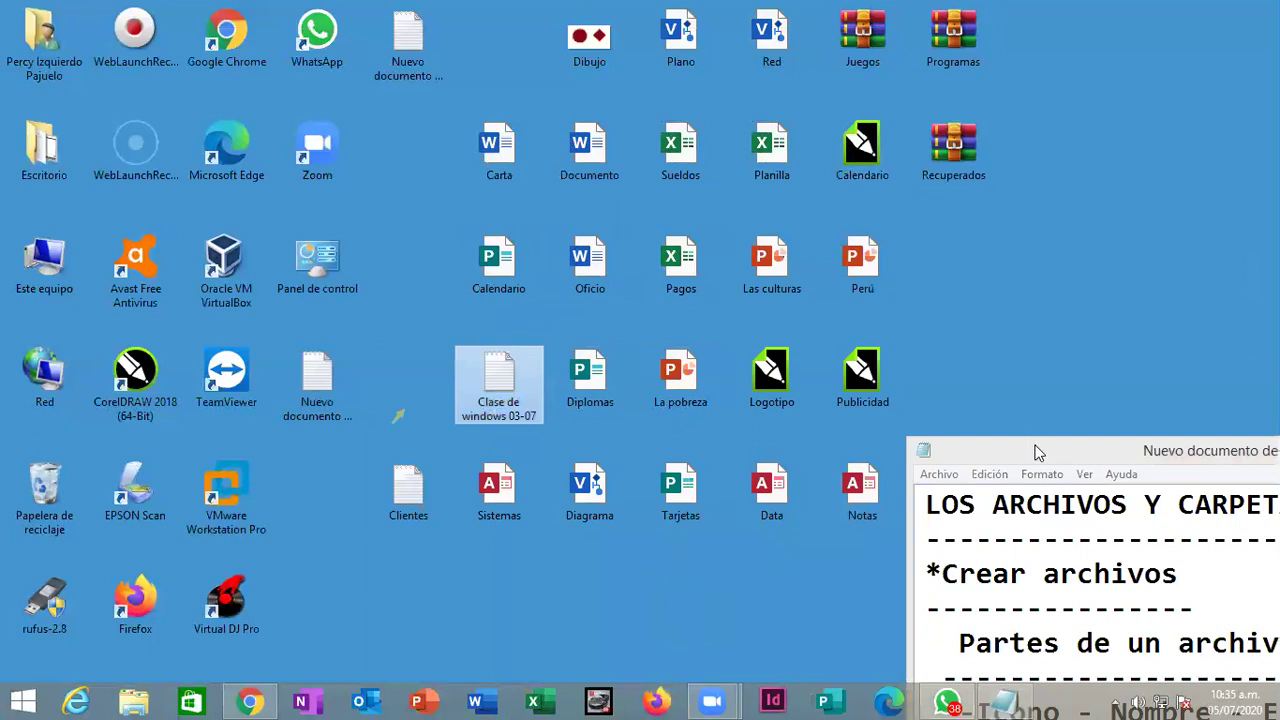
# Step: Bring the Notepad window back to the middle of the desktop and add the dash-underlined heading "Ocultar Archivos" below the file-parts line
pyautogui.moveTo(1037, 453); pyautogui.dragTo(527, 201)
pyautogui.press('Return')
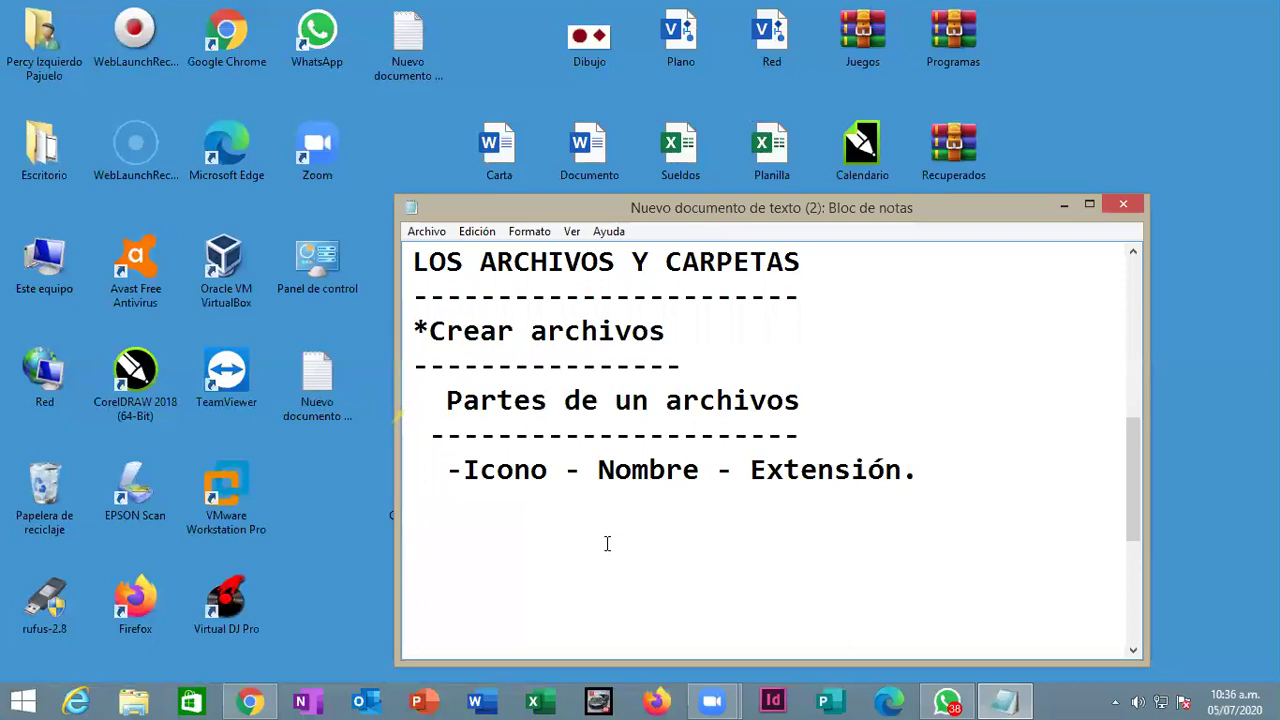
pyautogui.write('Ocultar')
pyautogui.press('BackSpace')
pyautogui.press('BackSpace')
pyautogui.press('BackSpace')
pyautogui.press('BackSpace')
pyautogui.press('BackSpace')
pyautogui.press('BackSpace')
pyautogui.press('BackSpace')
pyautogui.press('BackSpace')
pyautogui.write('Ocultar ')
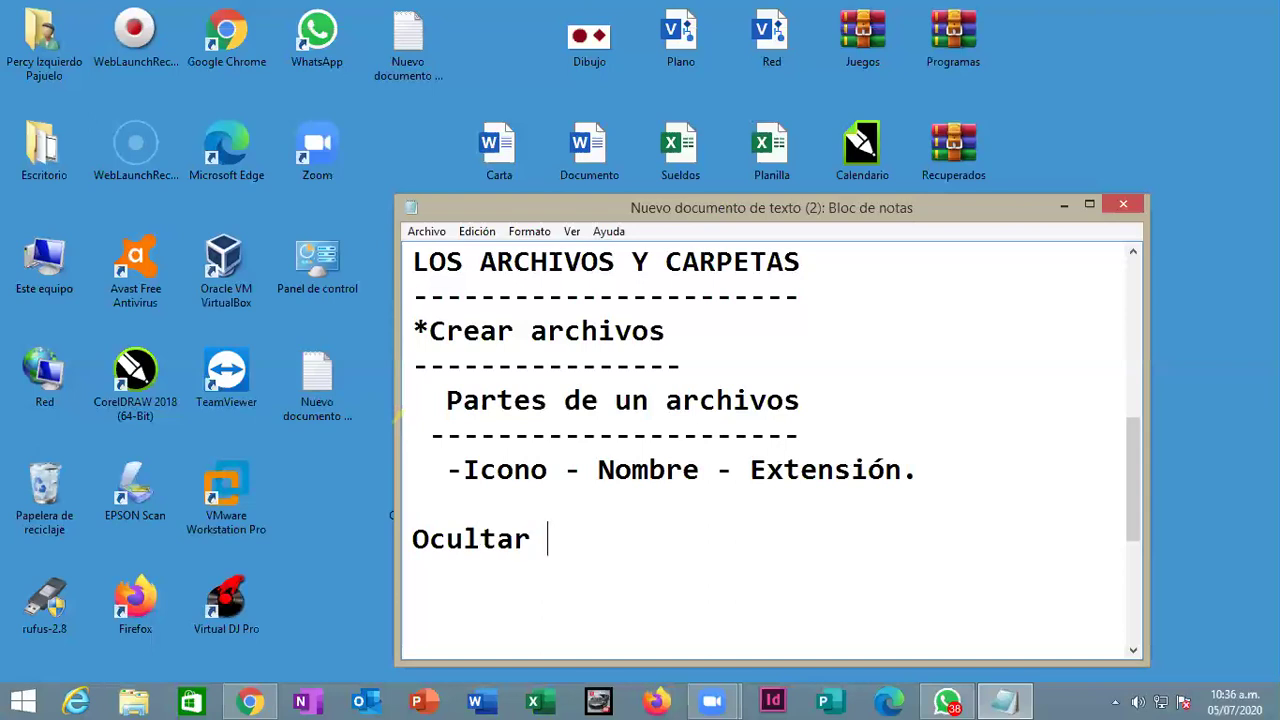
pyautogui.write('Archivos')
pyautogui.press('Return')
pyautogui.write('----------------')
# Step: Add blank lines below the "Ocultar Archivos" heading and return the cursor to the line just under its dashes
pyautogui.press('Return')
pyautogui.press('Return')
pyautogui.press('Return')
pyautogui.press('Return')
pyautogui.press('Return')
pyautogui.press('Return')
pyautogui.press('Return')
pyautogui.press('Return')
pyautogui.press('Return')
pyautogui.click(606, 543)
pyautogui.press('Up')
pyautogui.press('Up')
pyautogui.press('Up')
pyautogui.press('Up')
pyautogui.press('Up')
pyautogui.press('Up')
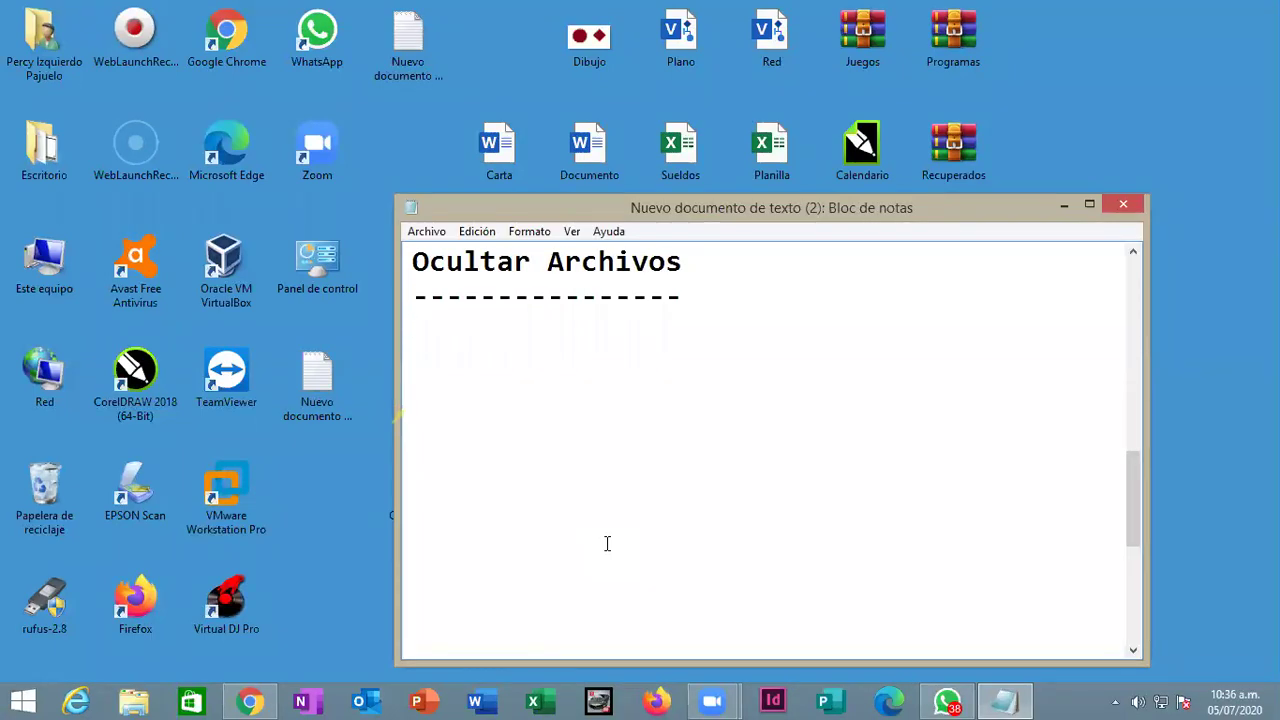
# Step: Write the first instruction under "Ocultar Archivos" as "1. Seleccionar el archivos"
pyautogui.write('1. Clic de')
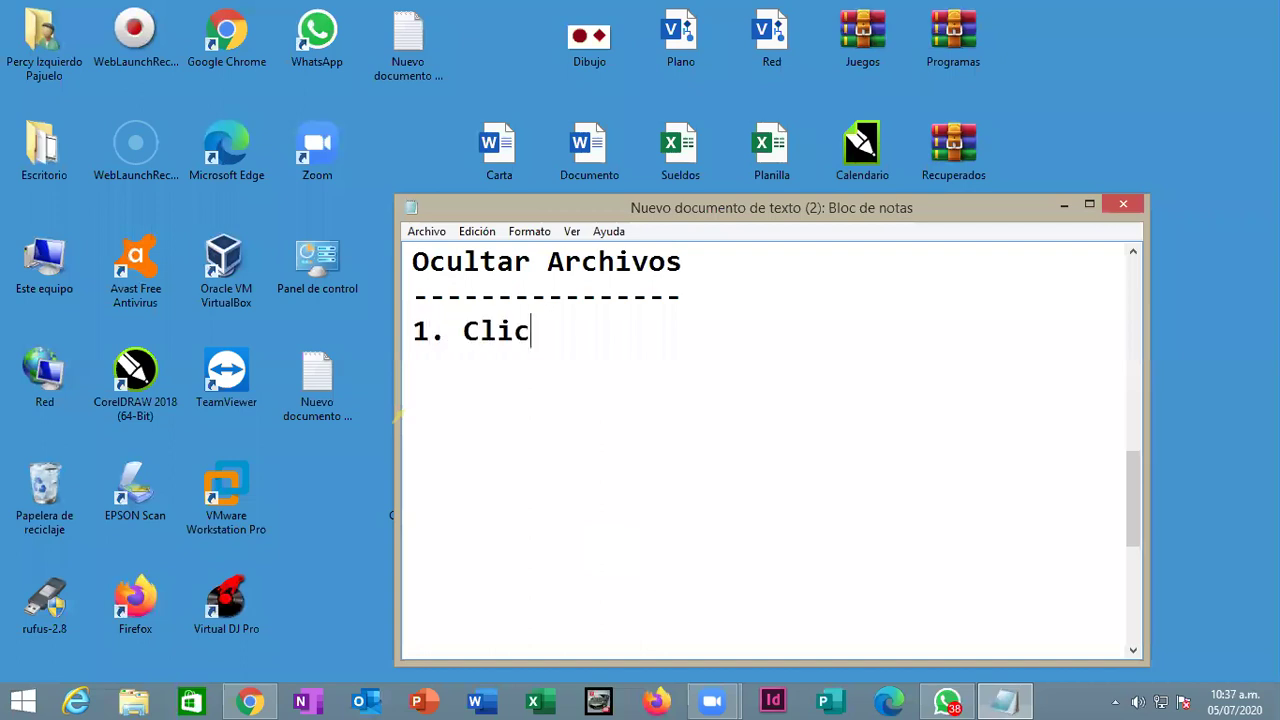
pyautogui.press('BackSpace')
pyautogui.press('BackSpace')
pyautogui.press('BackSpace')
pyautogui.press('BackSpace')
pyautogui.press('BackSpace')
pyautogui.press('BackSpace')
pyautogui.press('BackSpace')
pyautogui.write('Seleccio')
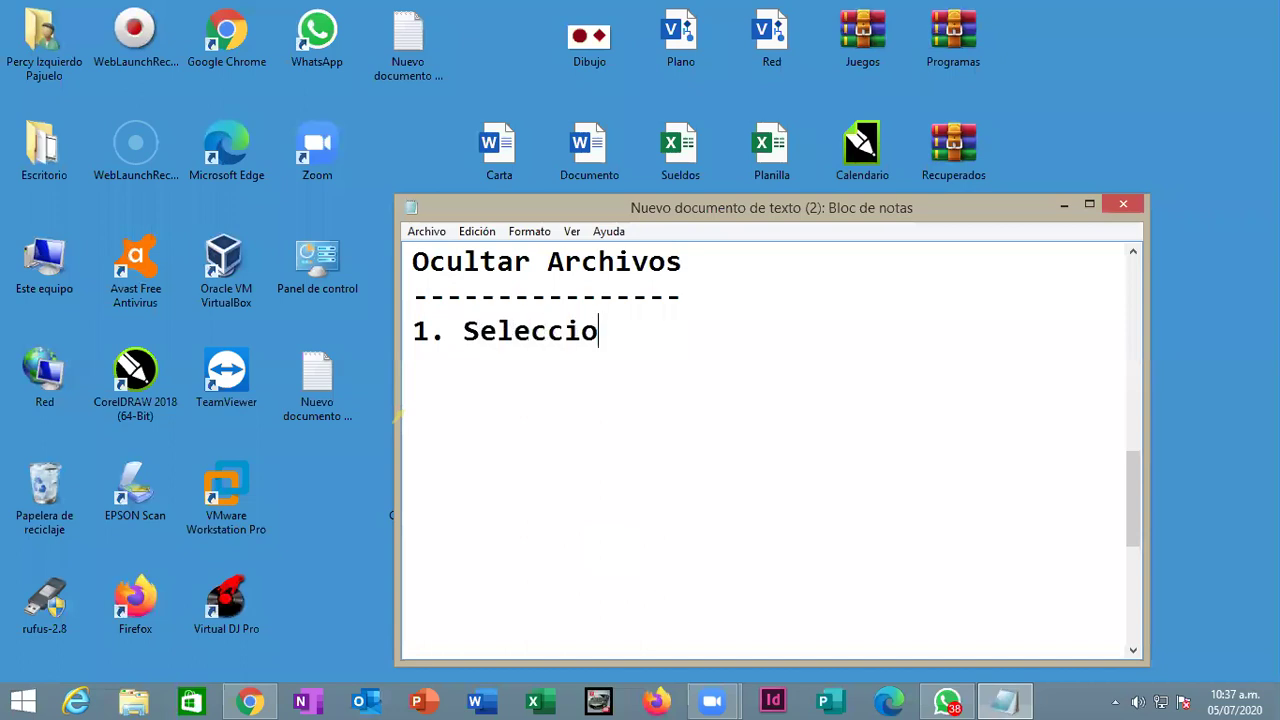
pyautogui.write('nar el ar')
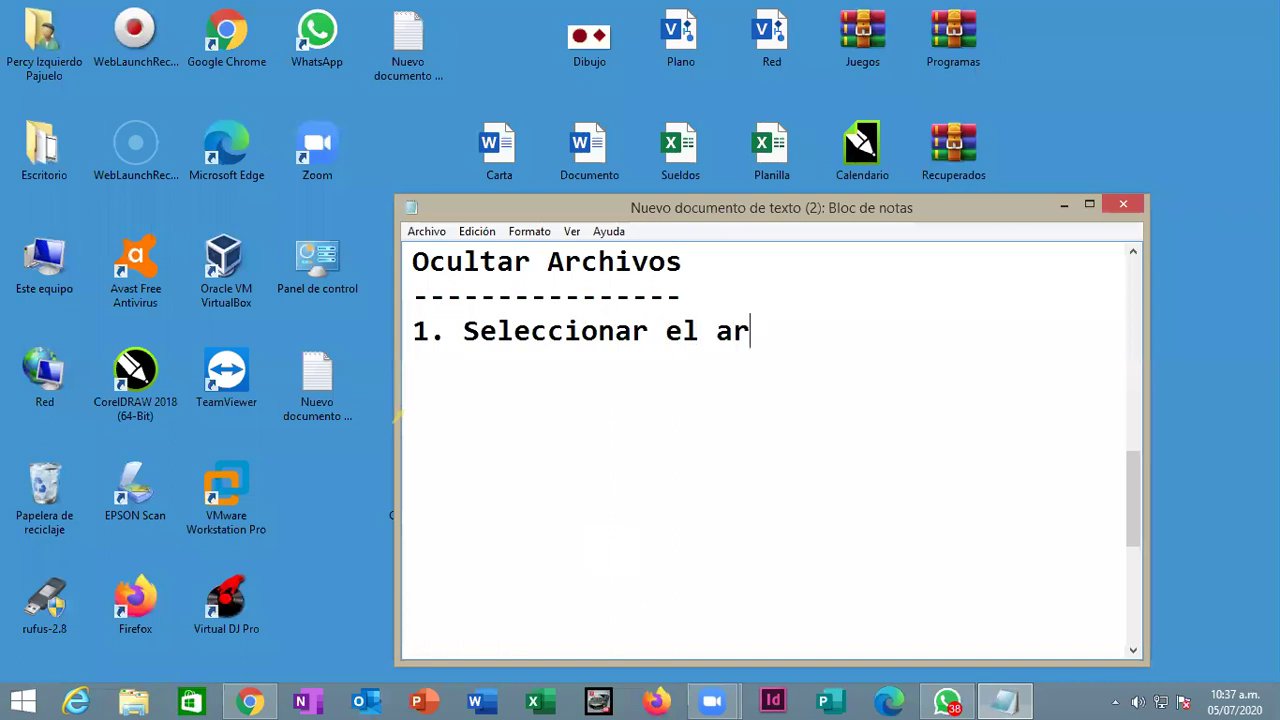
pyautogui.write('chivos')
pyautogui.press('Return')
# Step: Add the instructions "2. Clic derecho sobre el archivo" and "3. Clic en propiedades" under "Ocultar Archivos"
pyautogui.write('2. Clic e')
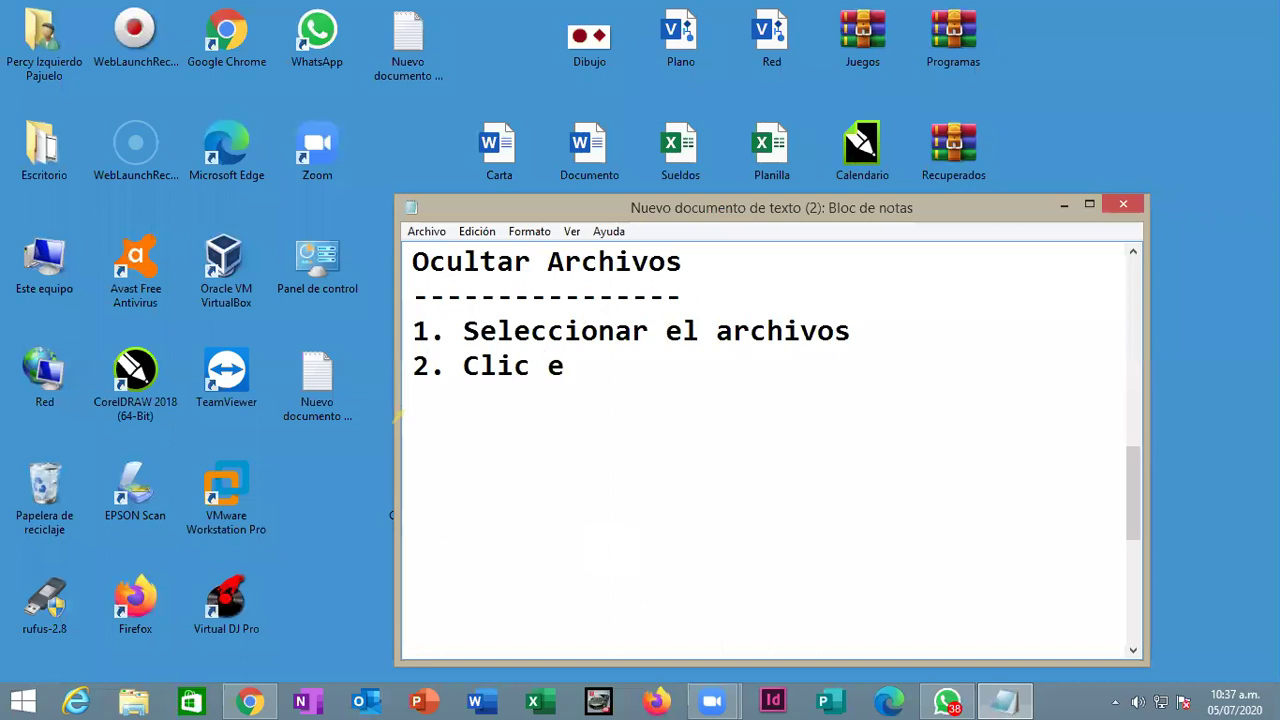
pyautogui.press('BackSpace')
pyautogui.write('derecho sobre')
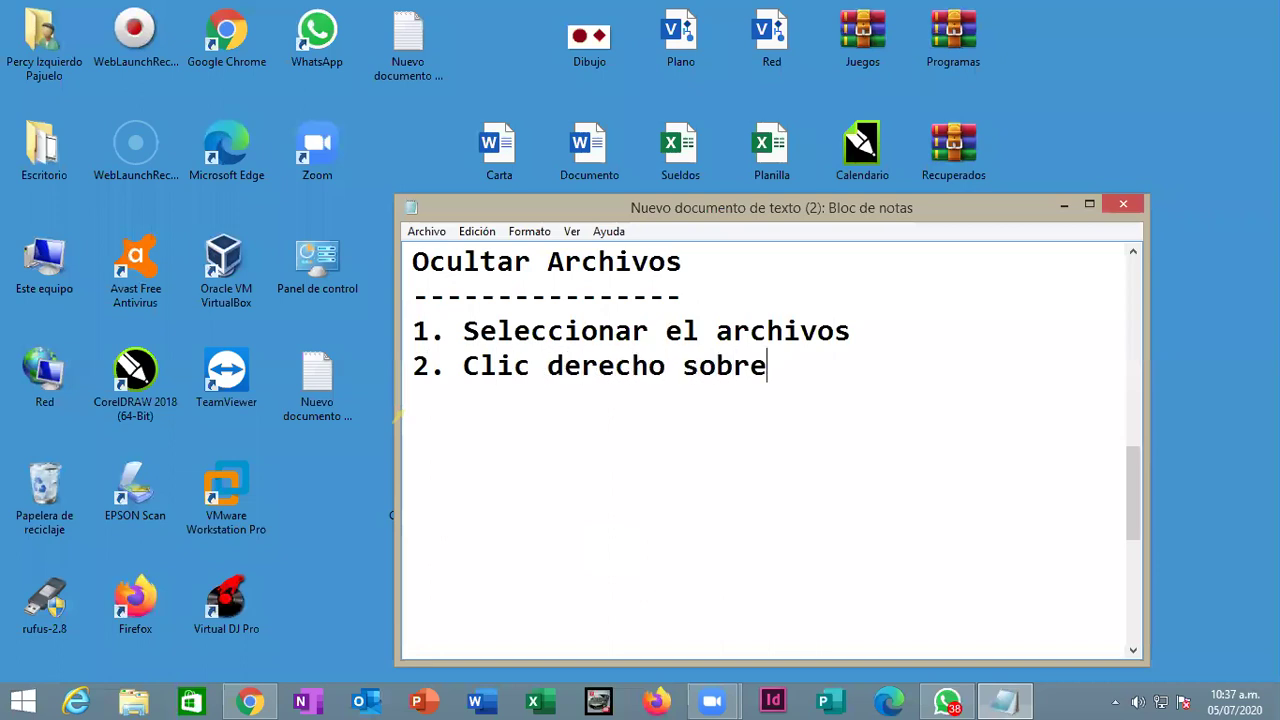
pyautogui.write(' el archivo')
pyautogui.press('Return')
pyautogui.write('3. Clic en ')
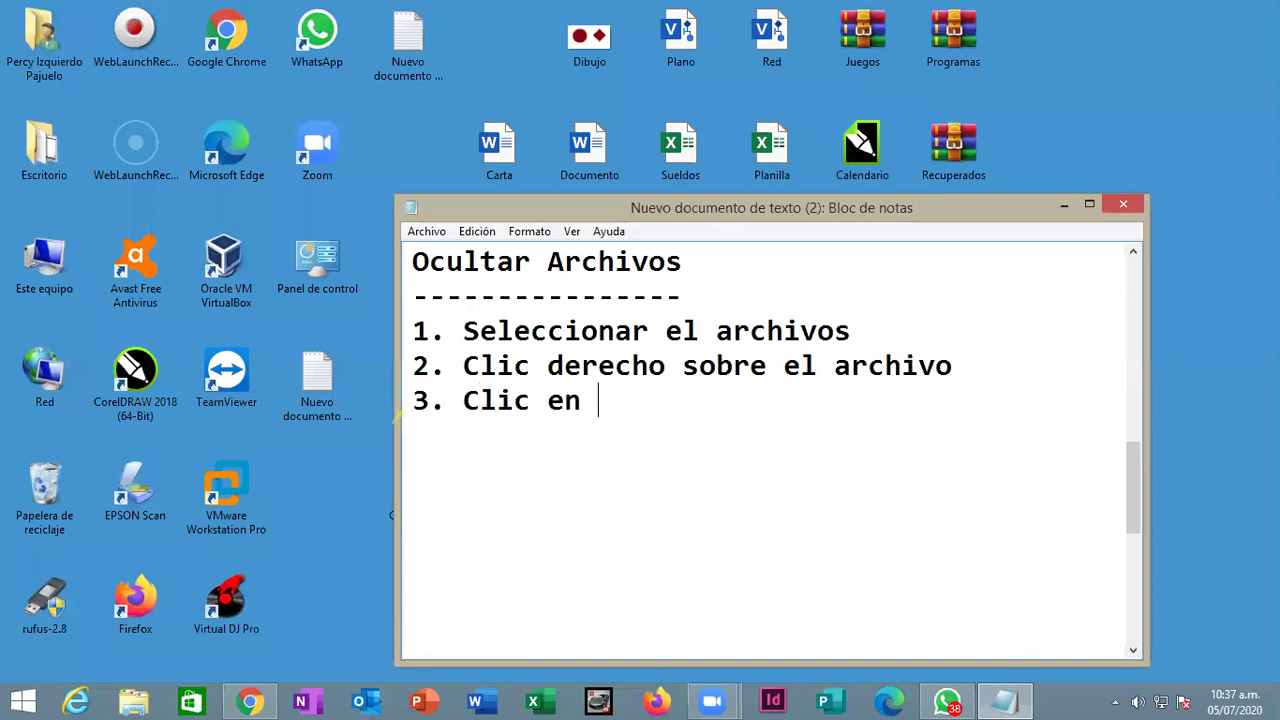
pyautogui.write('propiedades')
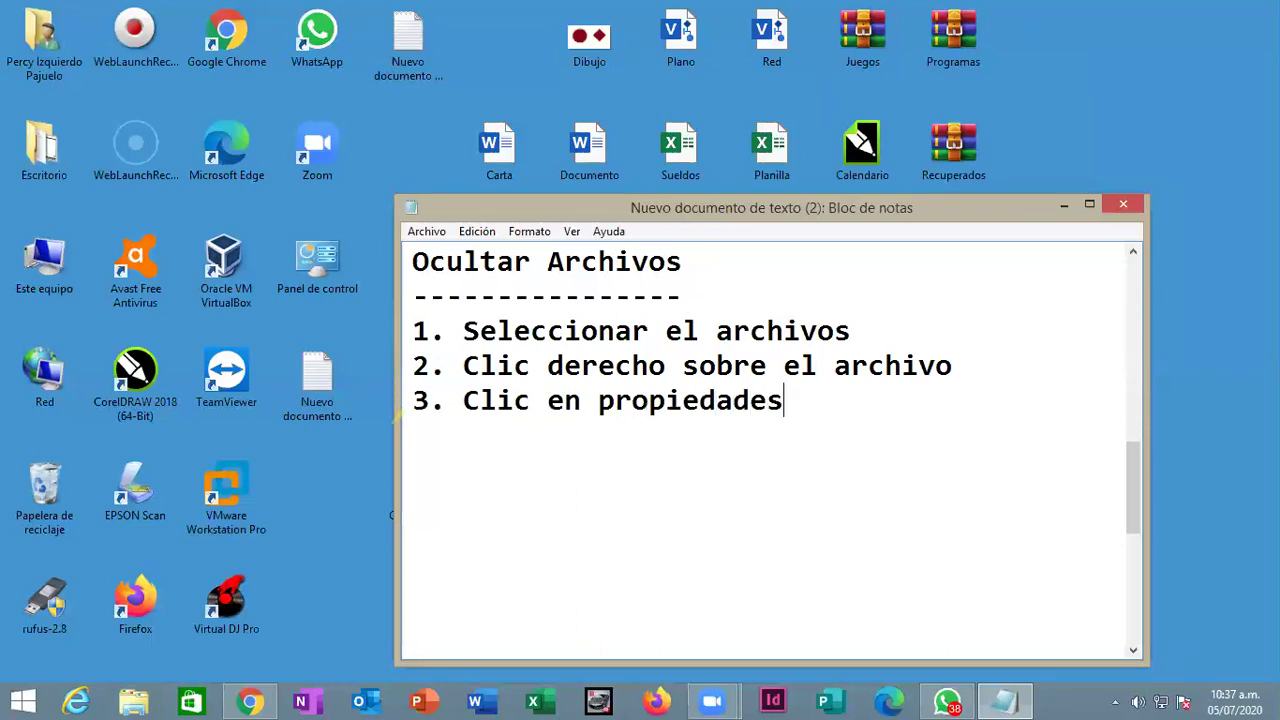
# Step: Add the fourth instruction "4. Activar el atributo: Oculto" below the propiedades line
pyautogui.press('Return')
pyautogui.write('4. Ac')
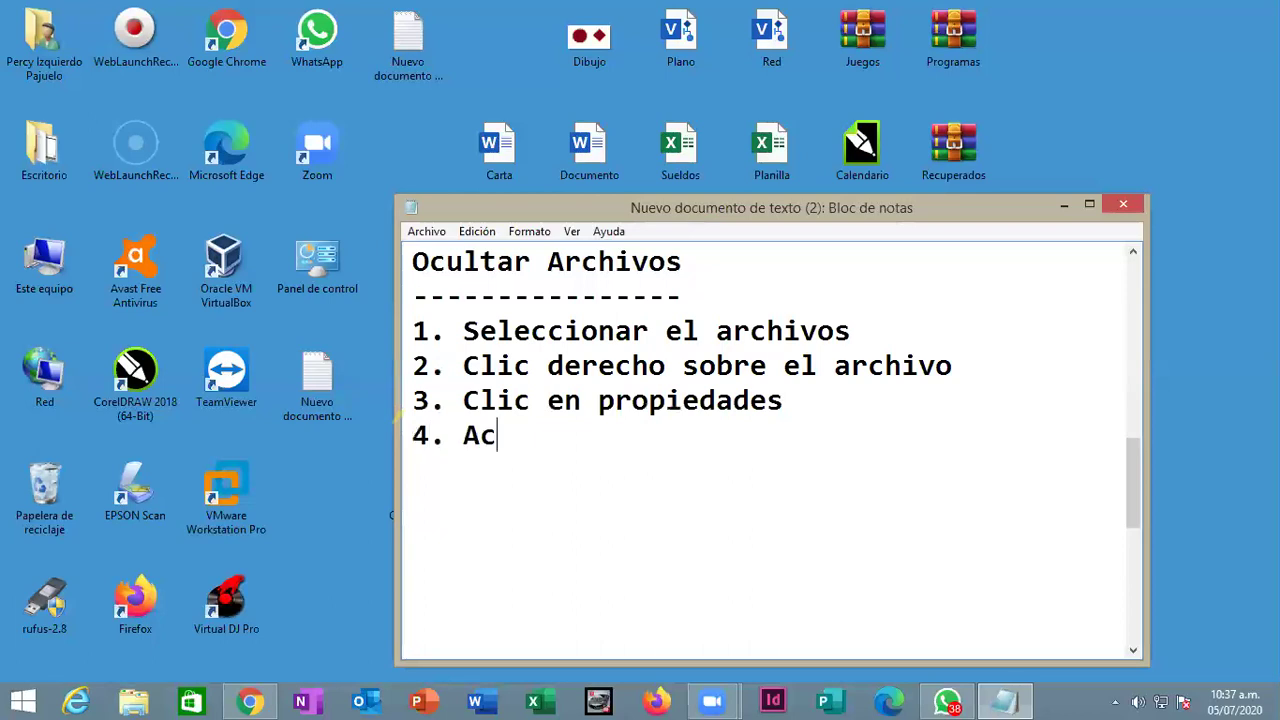
pyautogui.write('tiva')
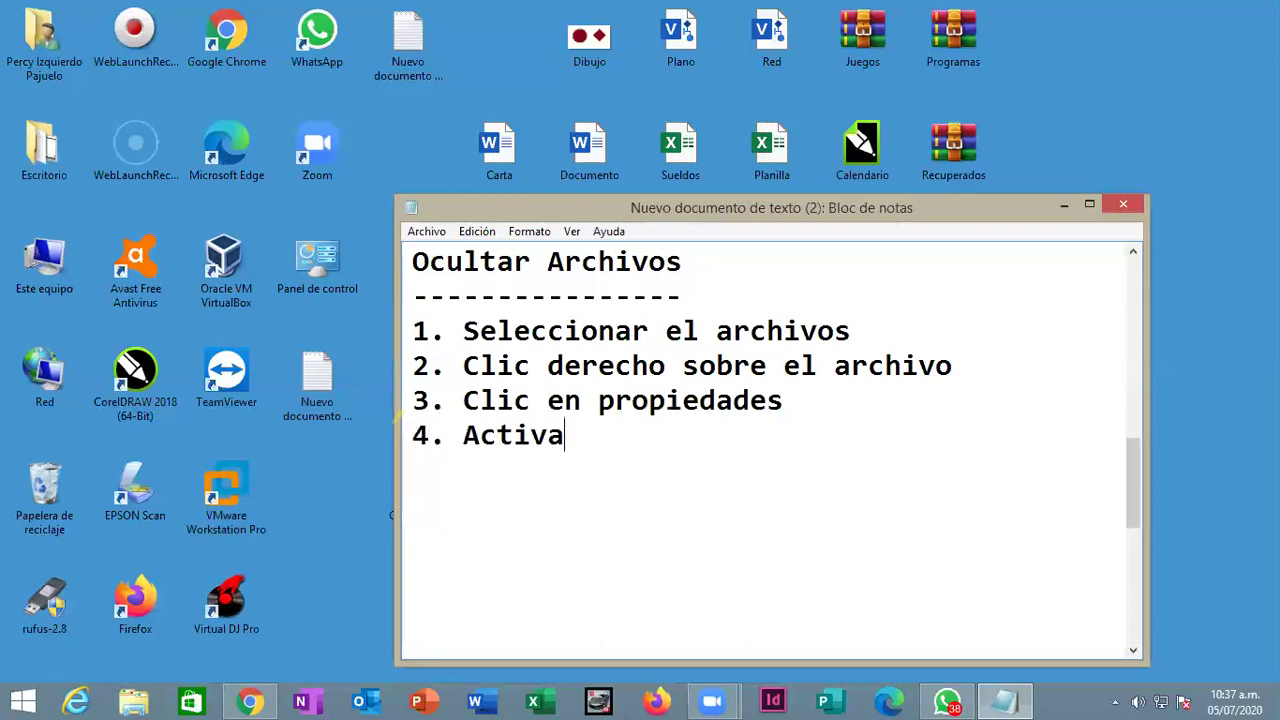
pyautogui.write('r el atribu')
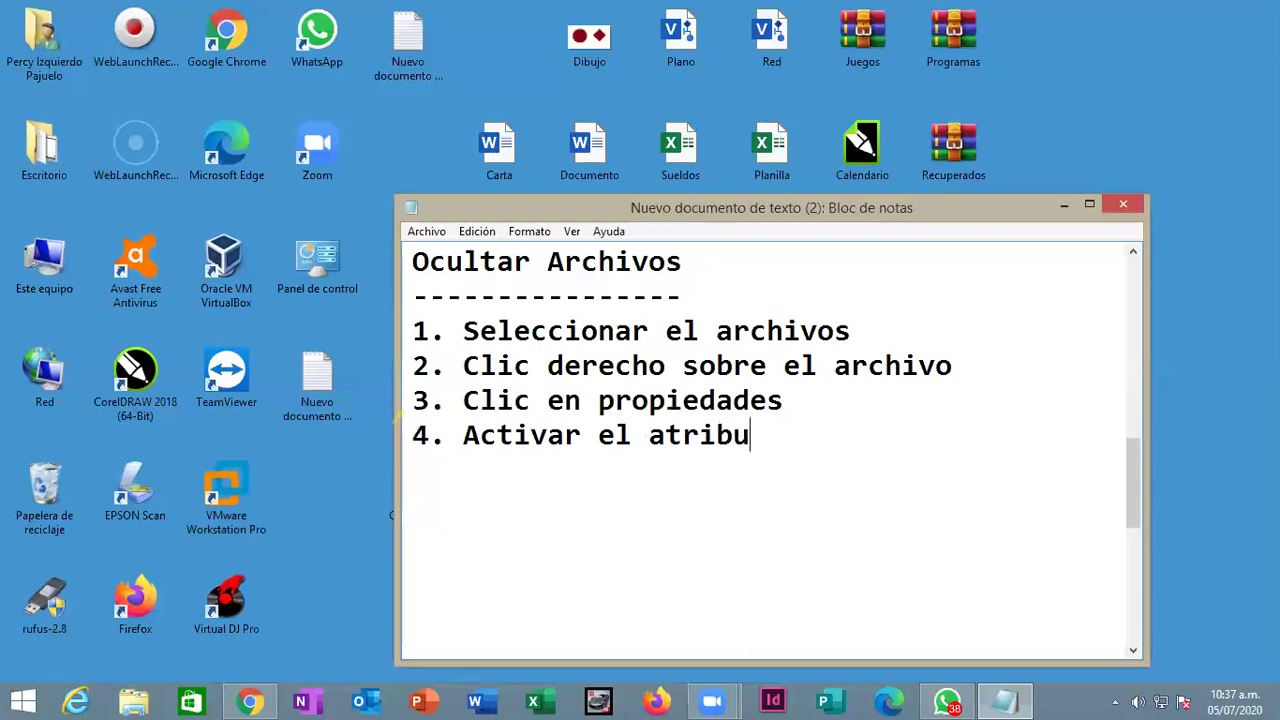
pyautogui.write('to: Oculto')
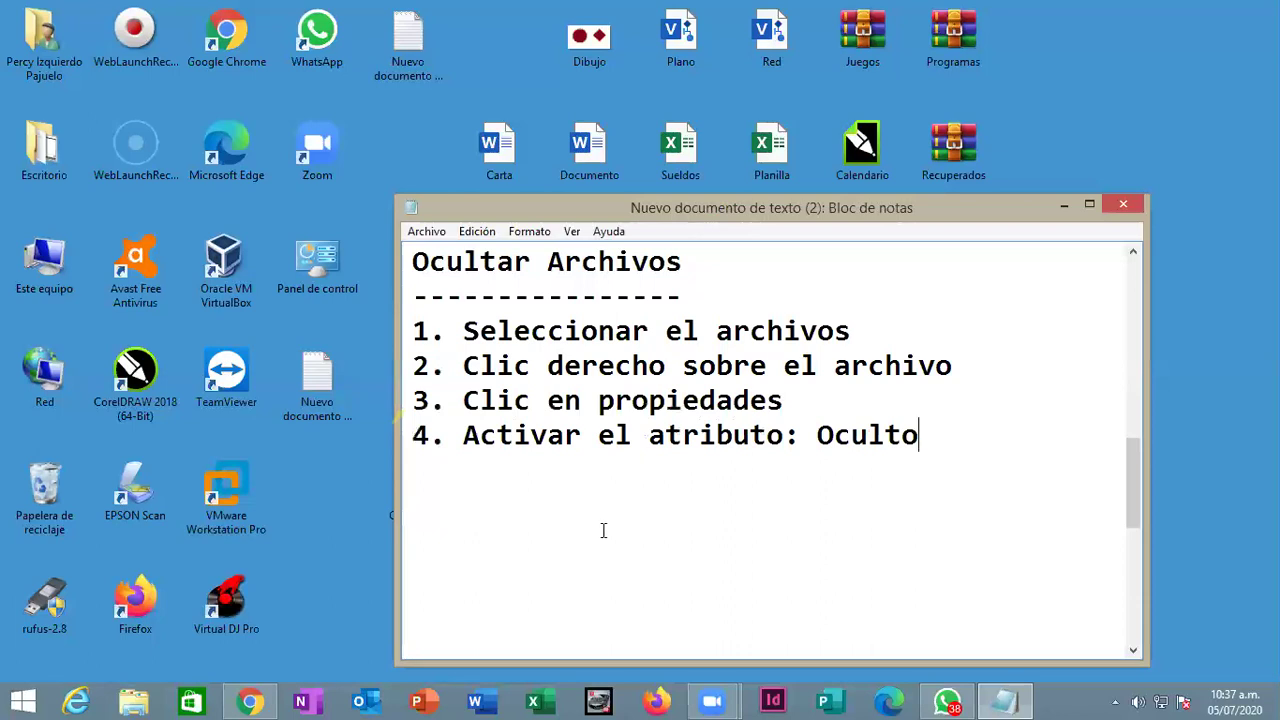
# Step: Shift the Notepad window up and to the left, and add the dash-underlined heading "Desocultar Archivos" below the list, separated by a blank line
pyautogui.moveTo(814, 212); pyautogui.dragTo(611, 150)
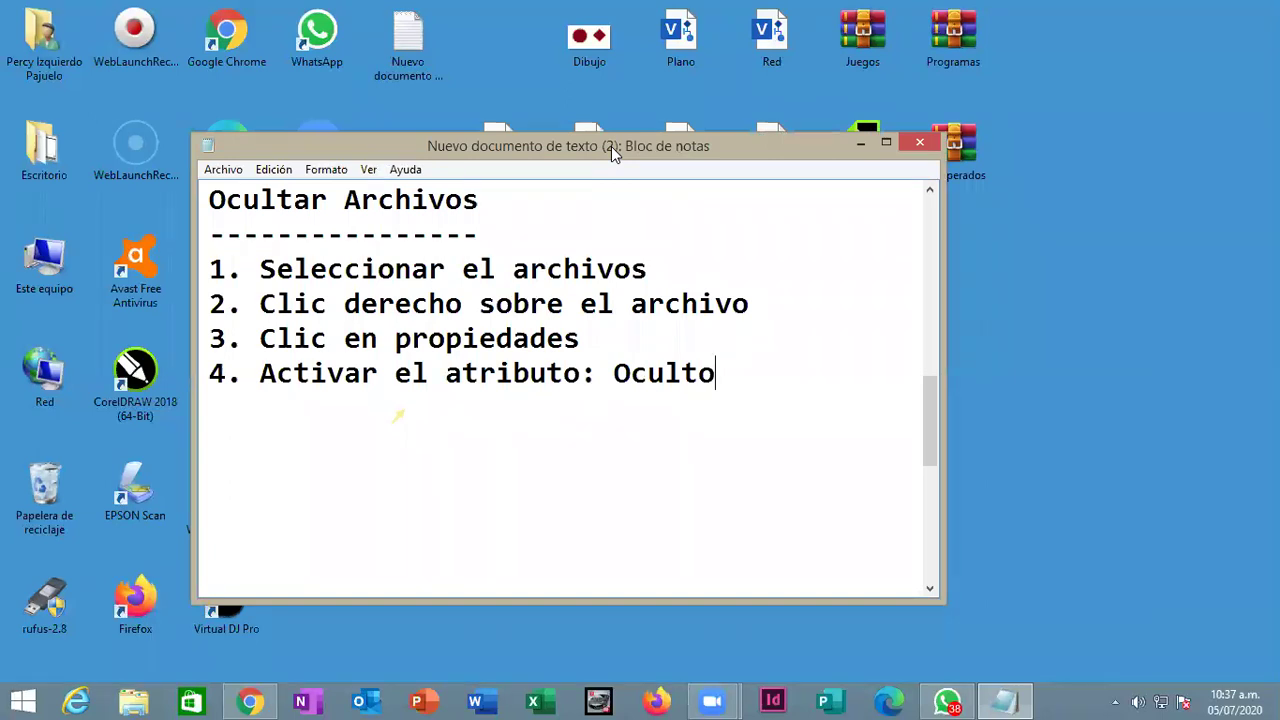
pyautogui.press('Return')
pyautogui.press('Return')
pyautogui.write('Des')
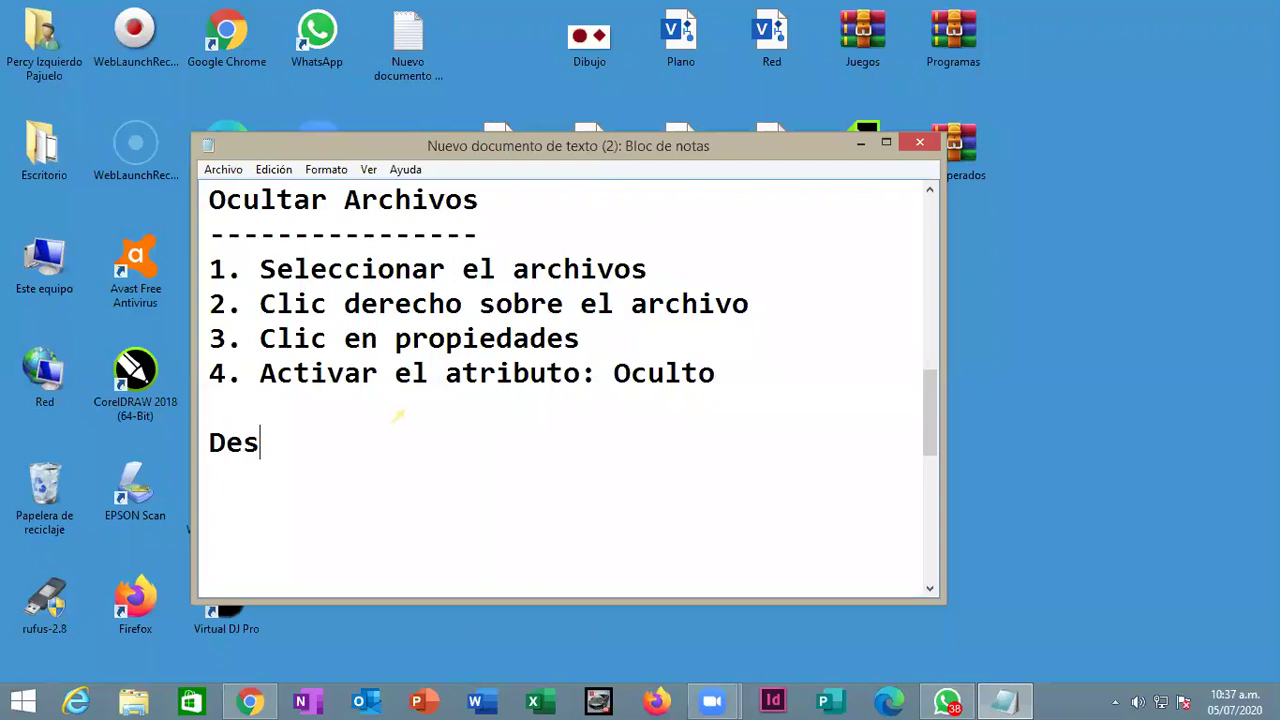
pyautogui.write('ocultar')
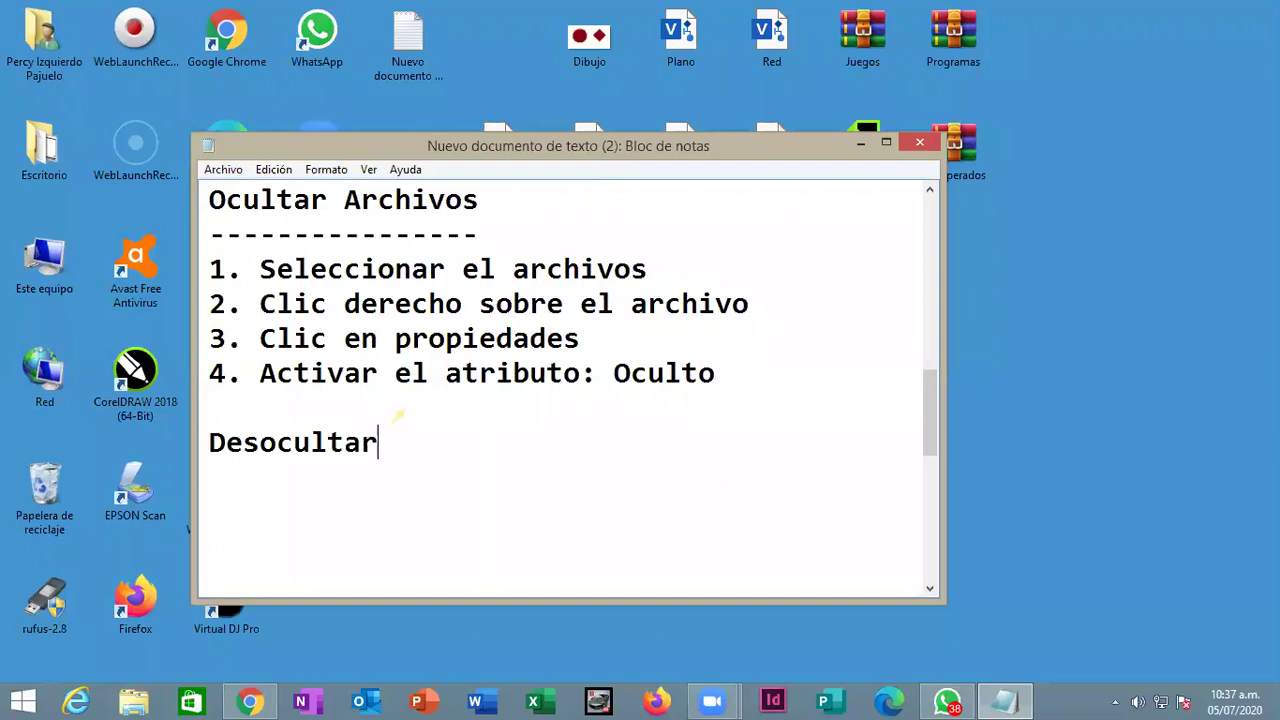
pyautogui.write(' Archivos')
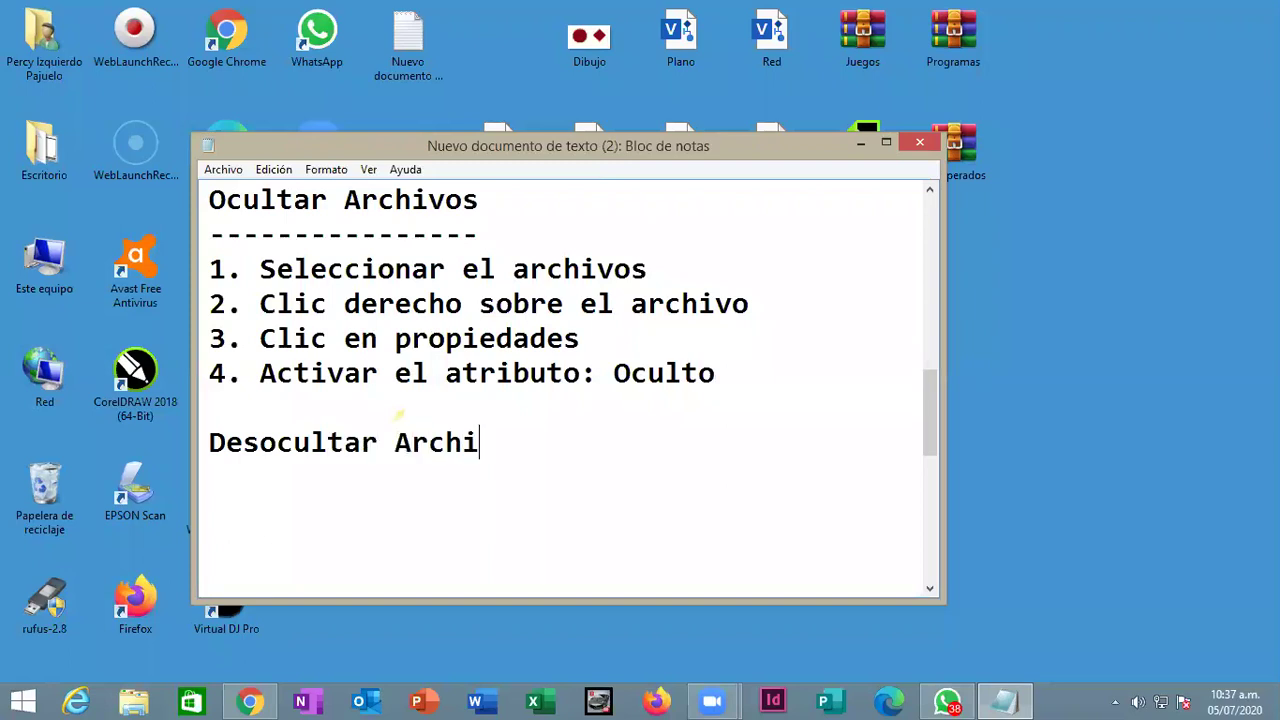
pyautogui.press('Return')
pyautogui.write('-------------------')
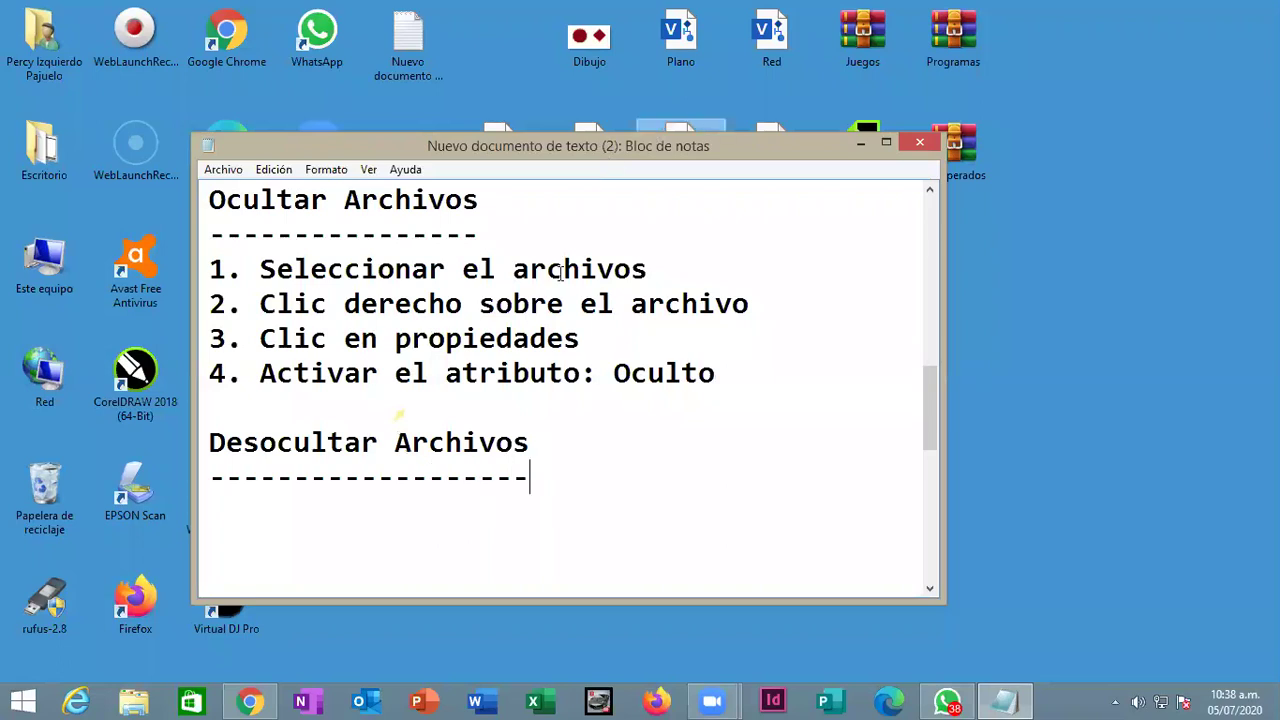
# Step: Copy the four "Ocultar Archivos" instructions under the "Desocultar Archivos" heading and extend the Notepad window upward to fit both lists
pyautogui.moveTo(210, 268); pyautogui.dragTo(868, 368)
pyautogui.hotkey('ctrl', 'c')
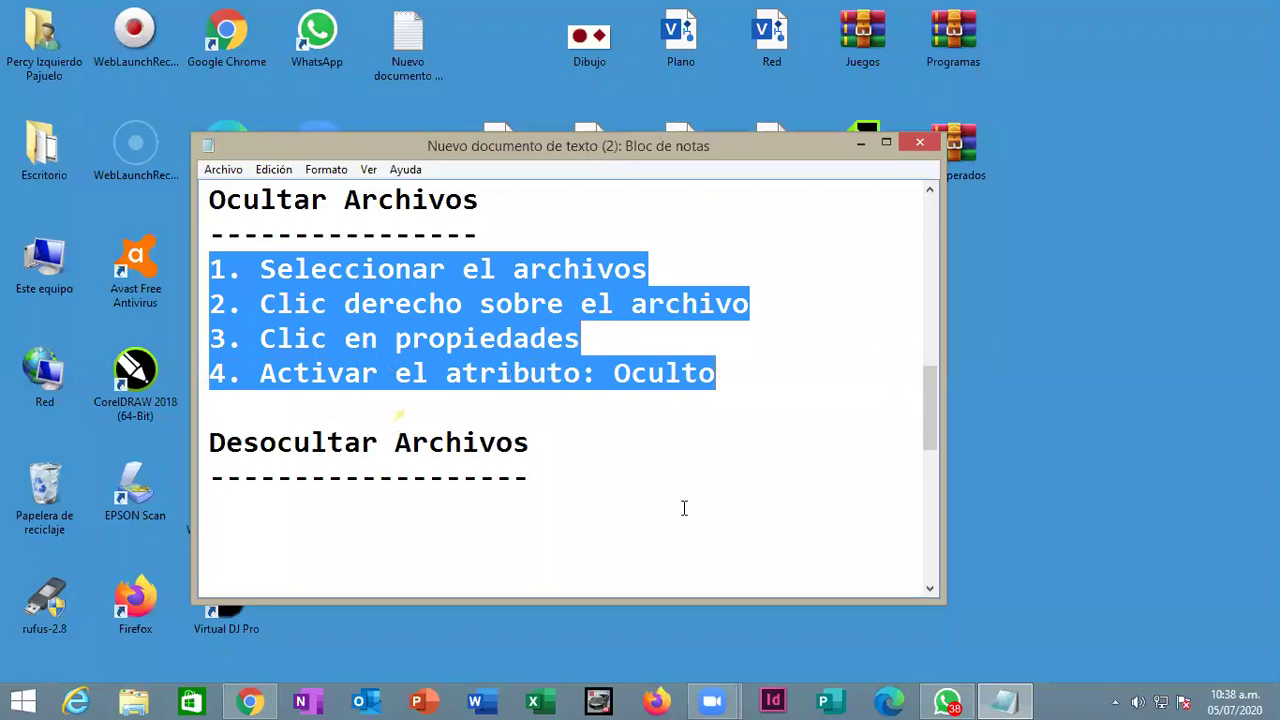
pyautogui.click(494, 500)
pyautogui.hotkey('ctrl', 'v')
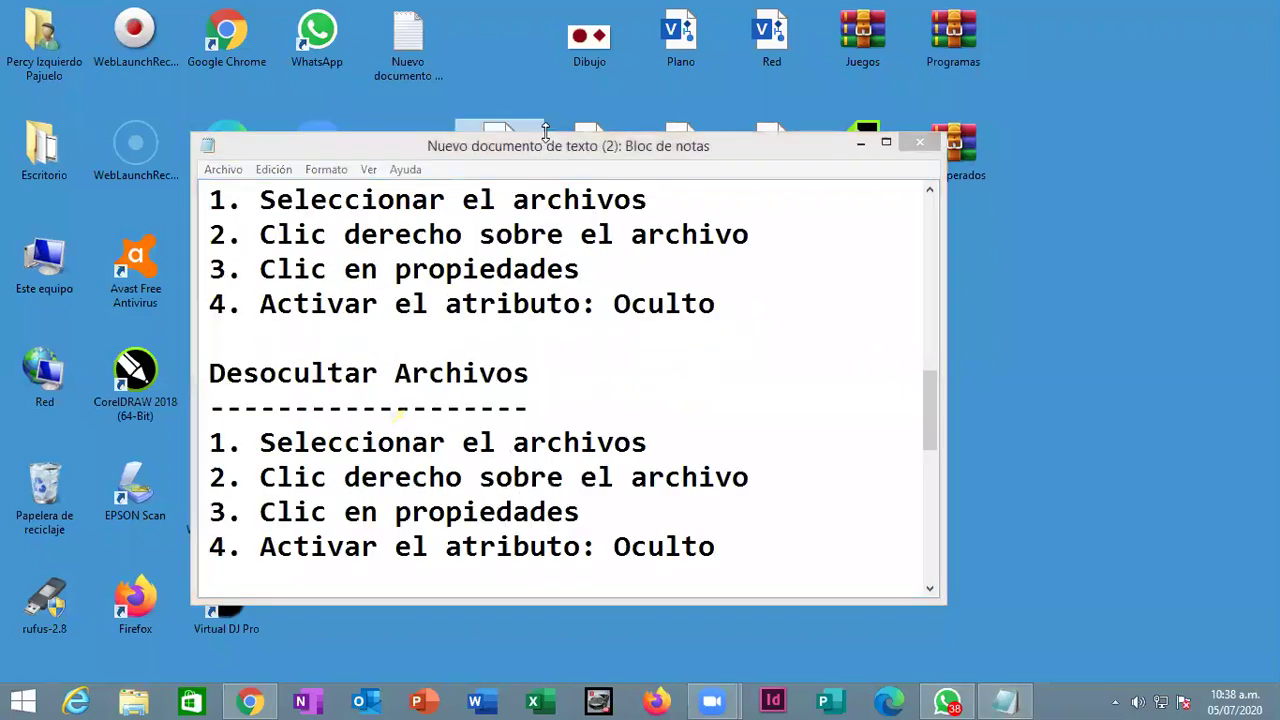
pyautogui.moveTo(544, 133); pyautogui.dragTo(544, 13)
pyautogui.scroll(1, 661, 340)
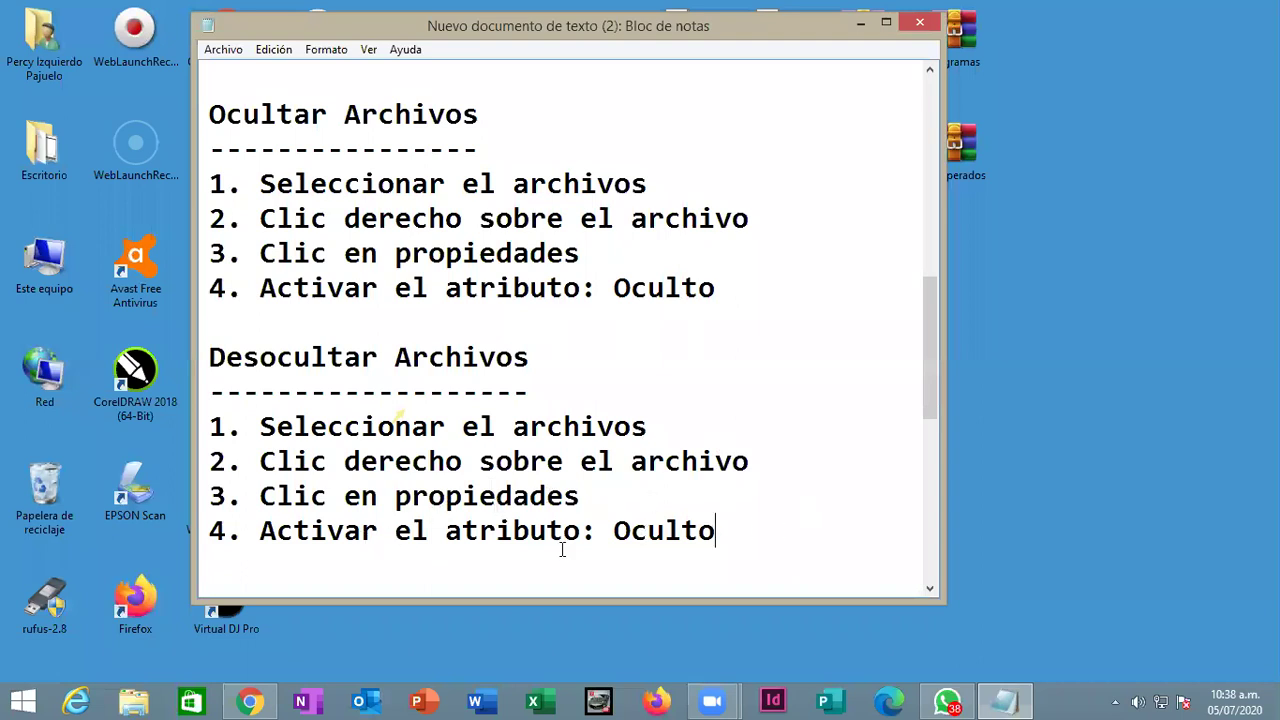
# Step: Change "Activar" to "Desactivar" in the fourth instruction under "Desocultar Archivos"
pyautogui.click(263, 534)
pyautogui.hotkey('shift', 'Home')
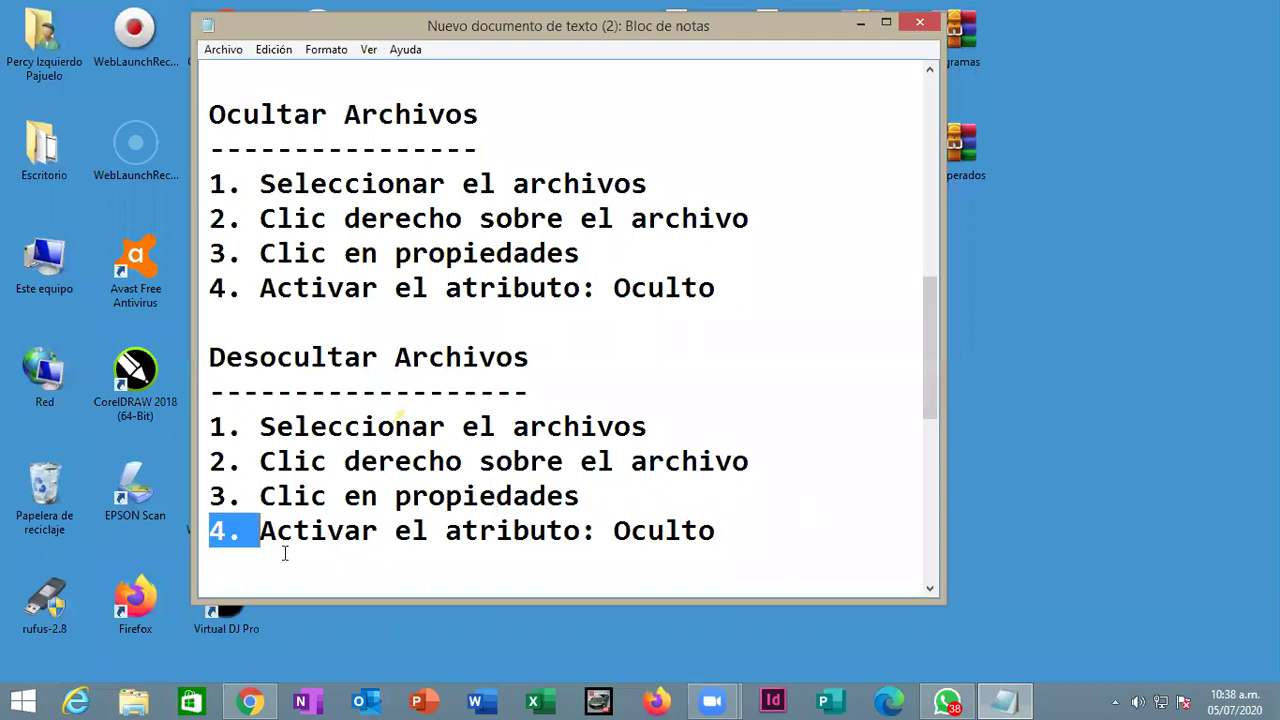
pyautogui.click(365, 533)
pyautogui.moveTo(372, 534); pyautogui.dragTo(260, 534)
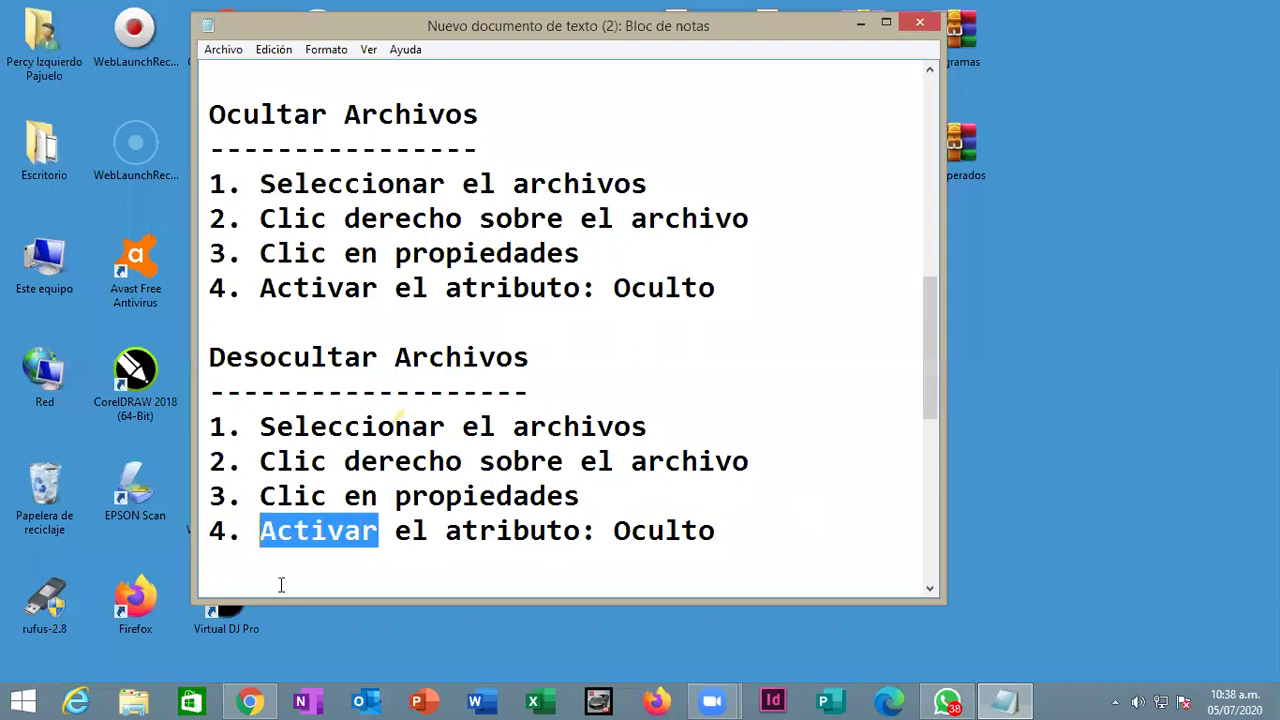
pyautogui.write('DEsactiva')
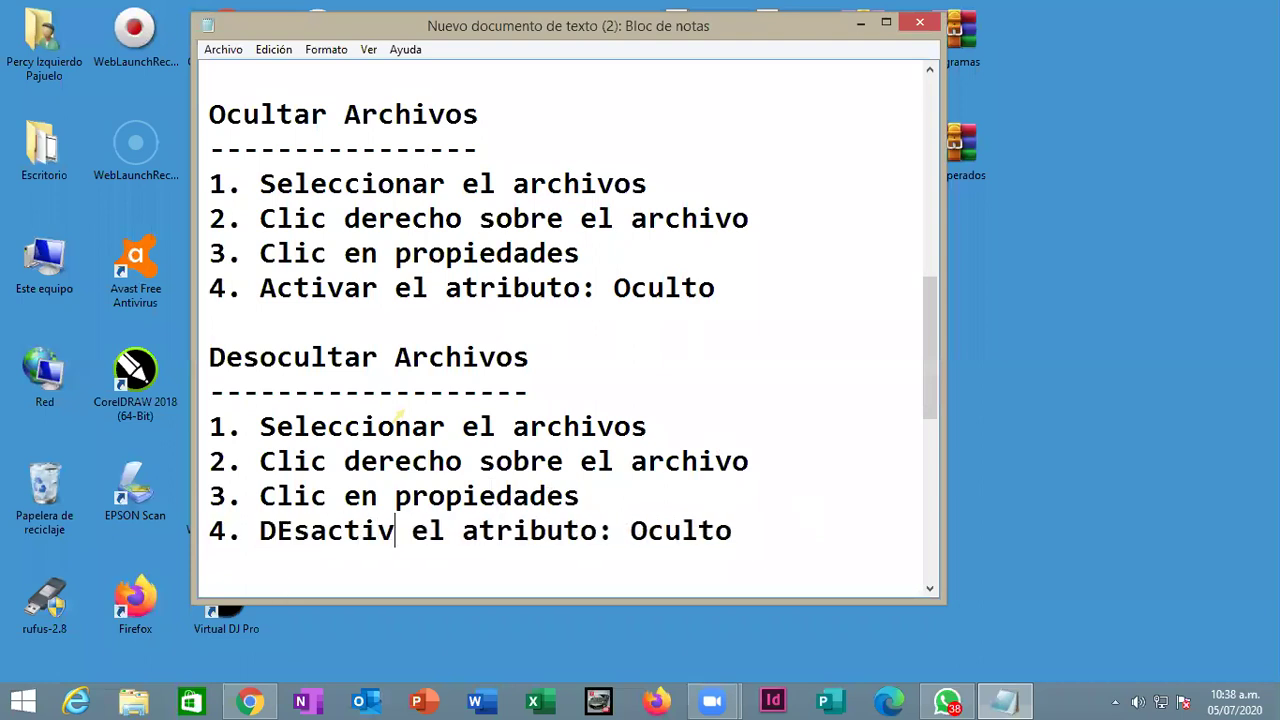
pyautogui.write('r')
pyautogui.press('Left')
pyautogui.press('Left')
pyautogui.press('Left')
pyautogui.press('Left')
pyautogui.press('Left')
pyautogui.press('Left')
pyautogui.press('Left')
pyautogui.press('Left')
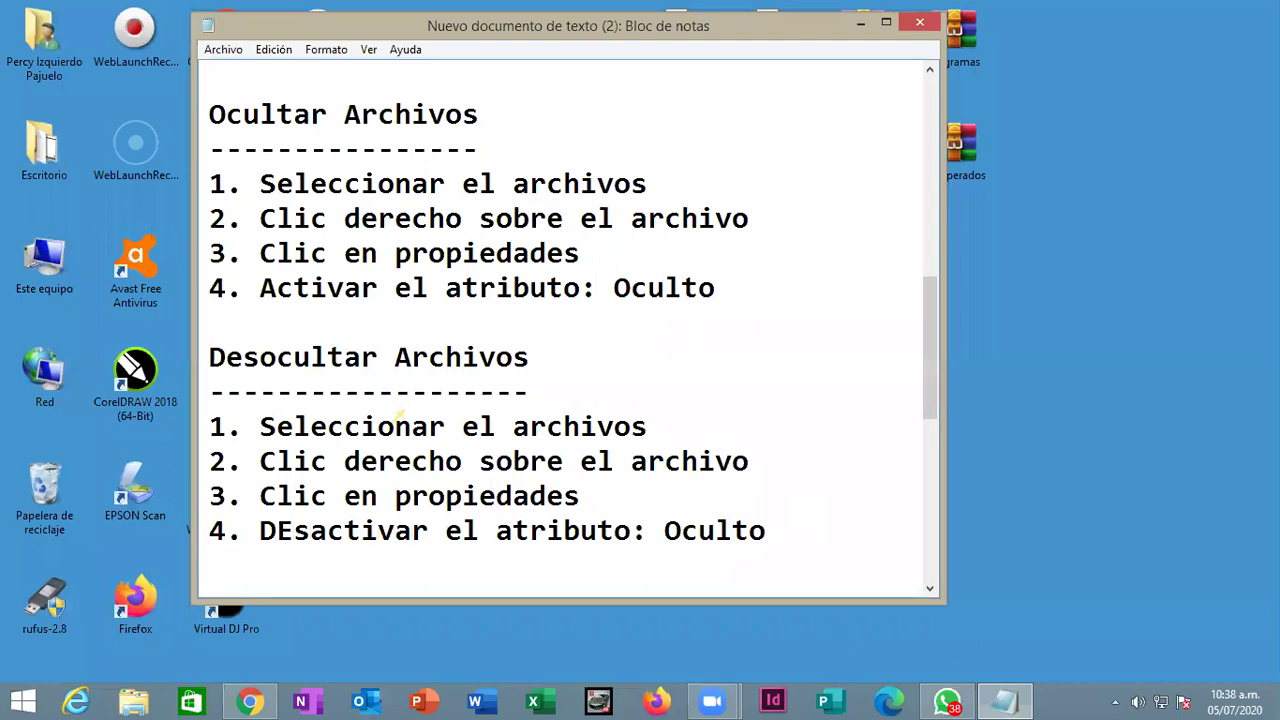
pyautogui.press('BackSpace')
pyautogui.write('e')
# Step: Highlight the "Ocultar Archivos" block and the "Desocultar Archivos" block in turn to review their instructions
pyautogui.moveTo(211, 112); pyautogui.dragTo(759, 286)
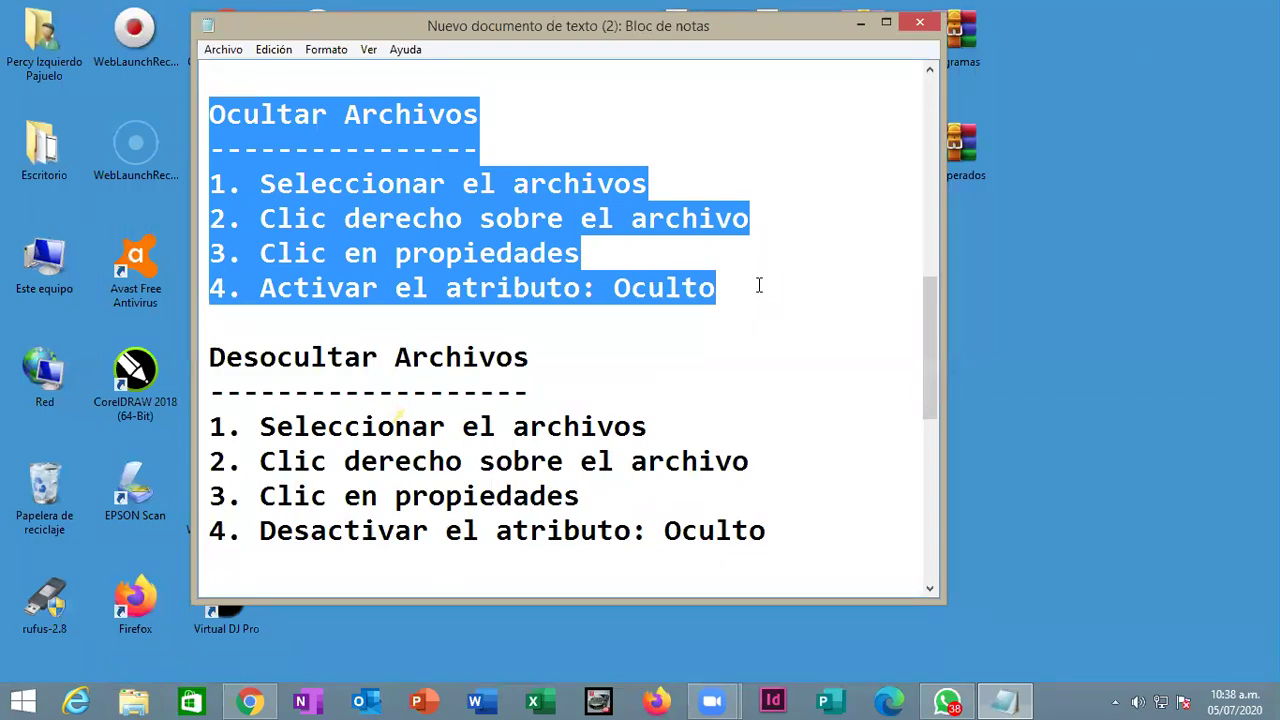
pyautogui.moveTo(211, 357); pyautogui.dragTo(798, 538)
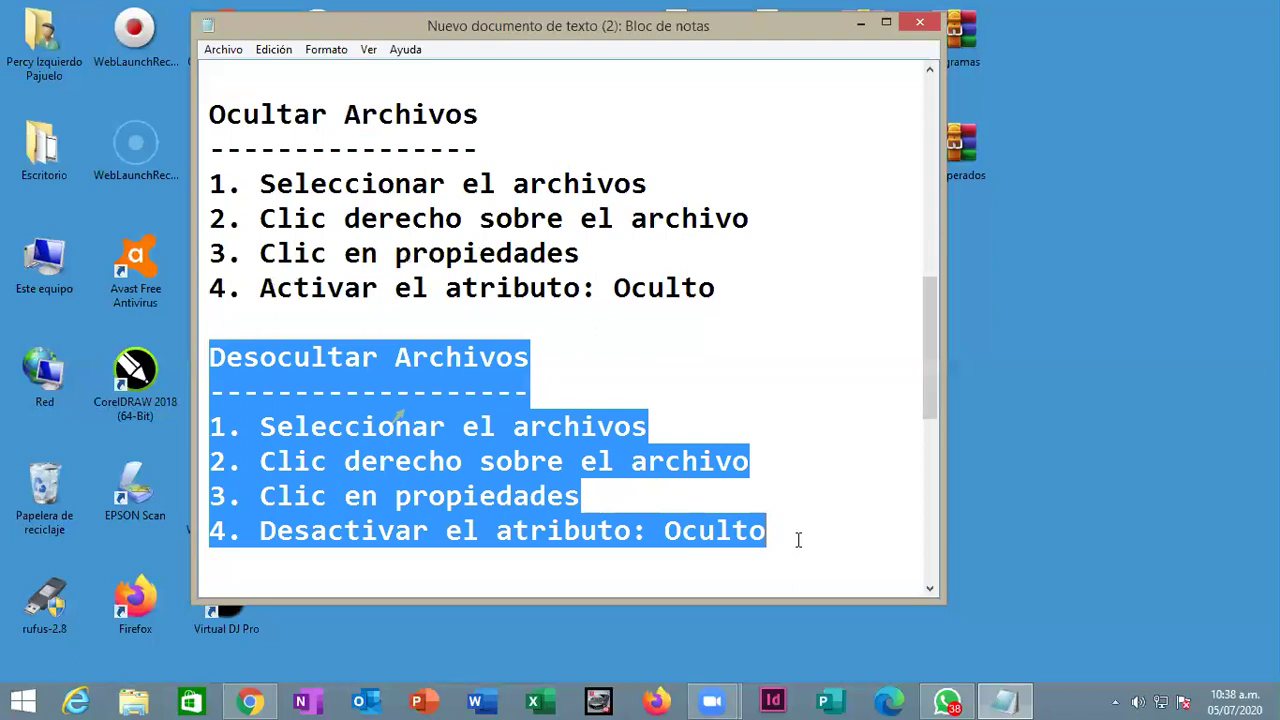
pyautogui.click(348, 352)
pyautogui.moveTo(210, 357); pyautogui.dragTo(810, 521)
pyautogui.click(1072, 441)
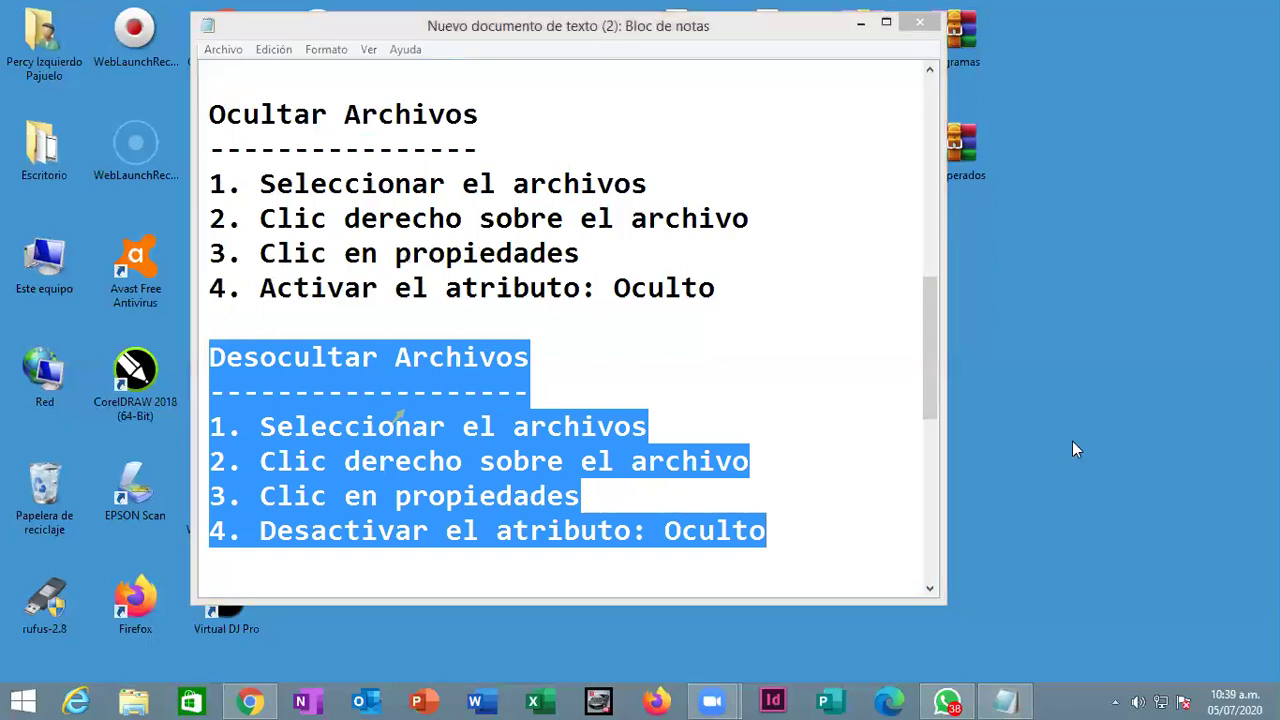
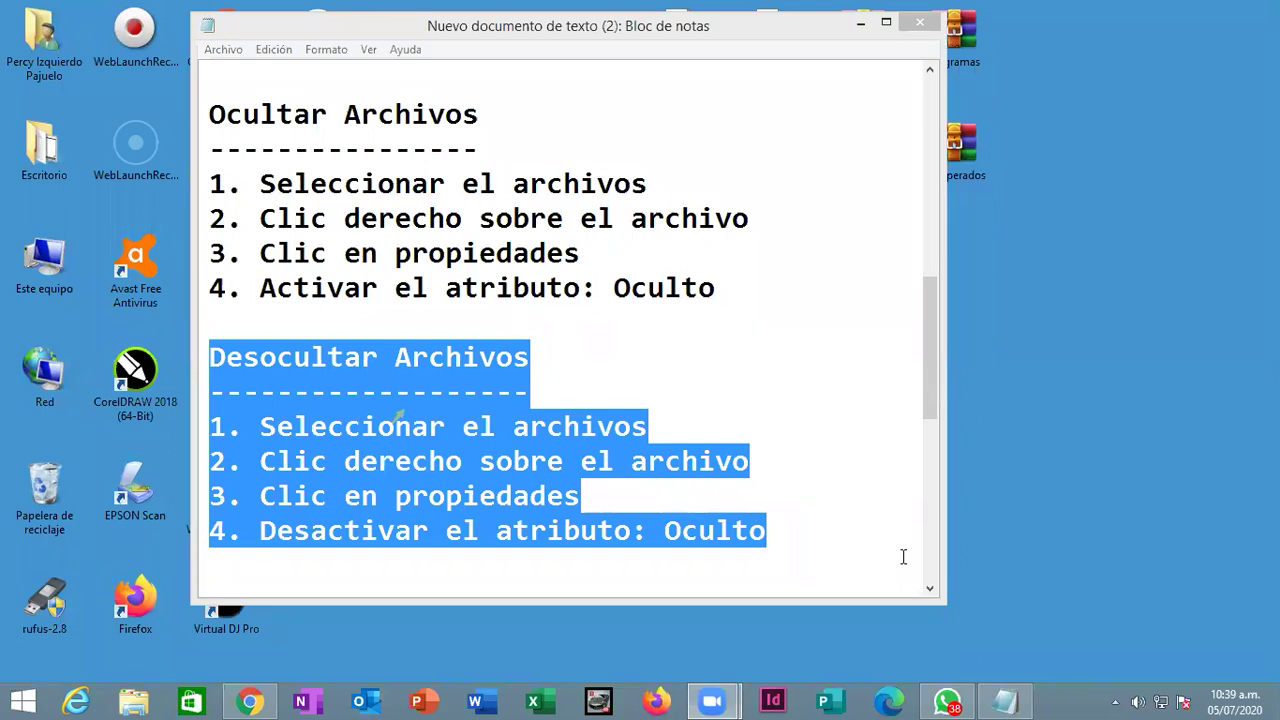
# Step: Switch to Chrome with the Windows class in Google Classroom and reload its stream
pyautogui.click(250, 701)
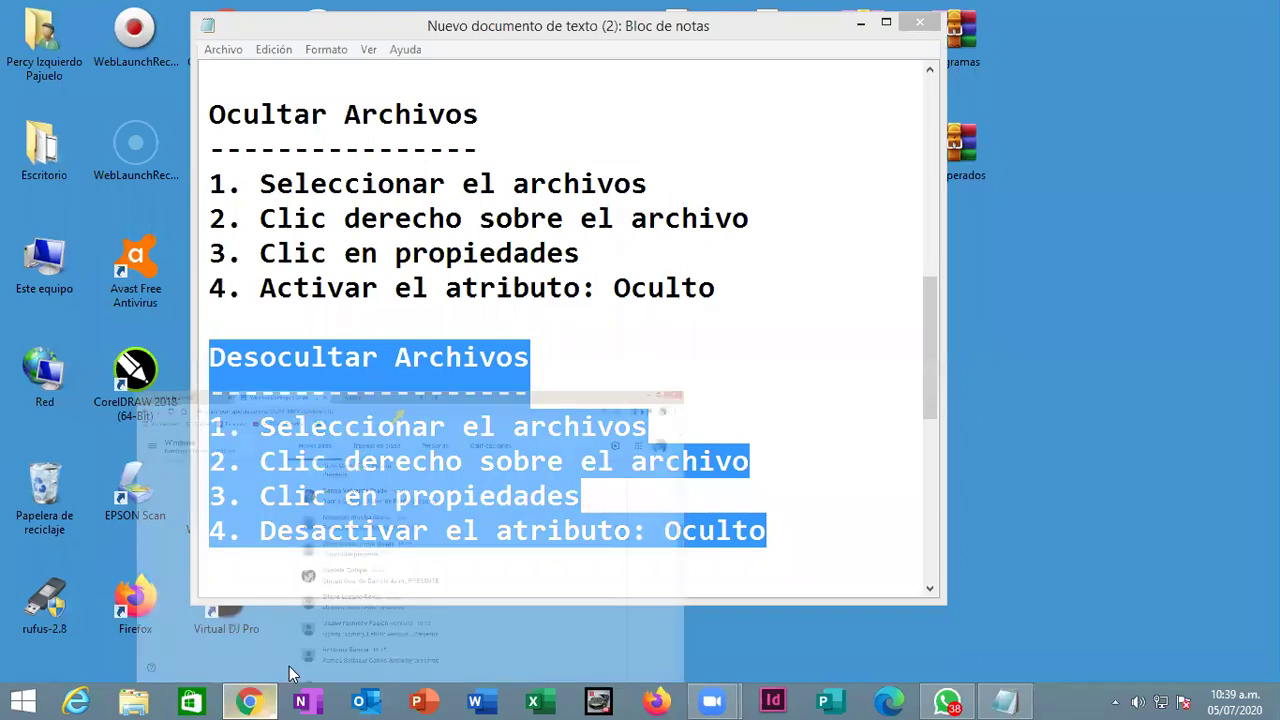
pyautogui.scroll(10, 508, 480)
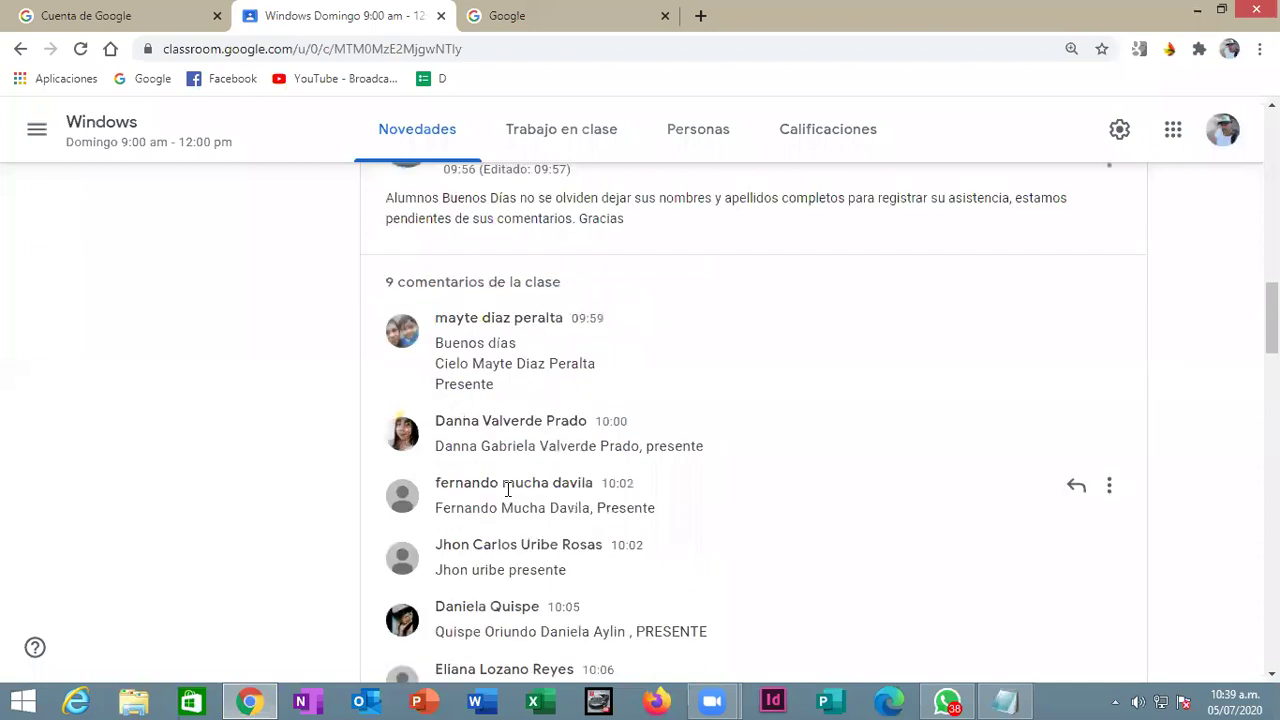
pyautogui.click(80, 48)
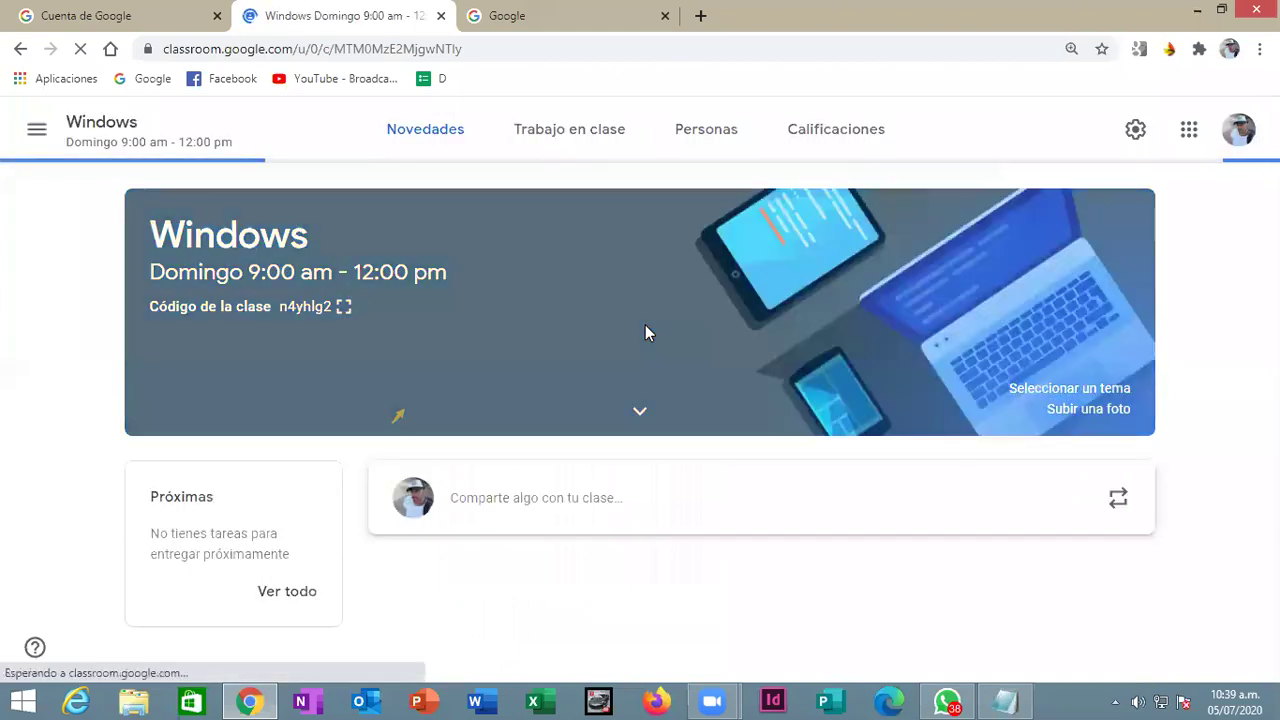
# Step: Look through the class stream and expand the comments on the IISEP COMAS attendance announcement to check the students' replies
pyautogui.scroll(-5, 655, 325)
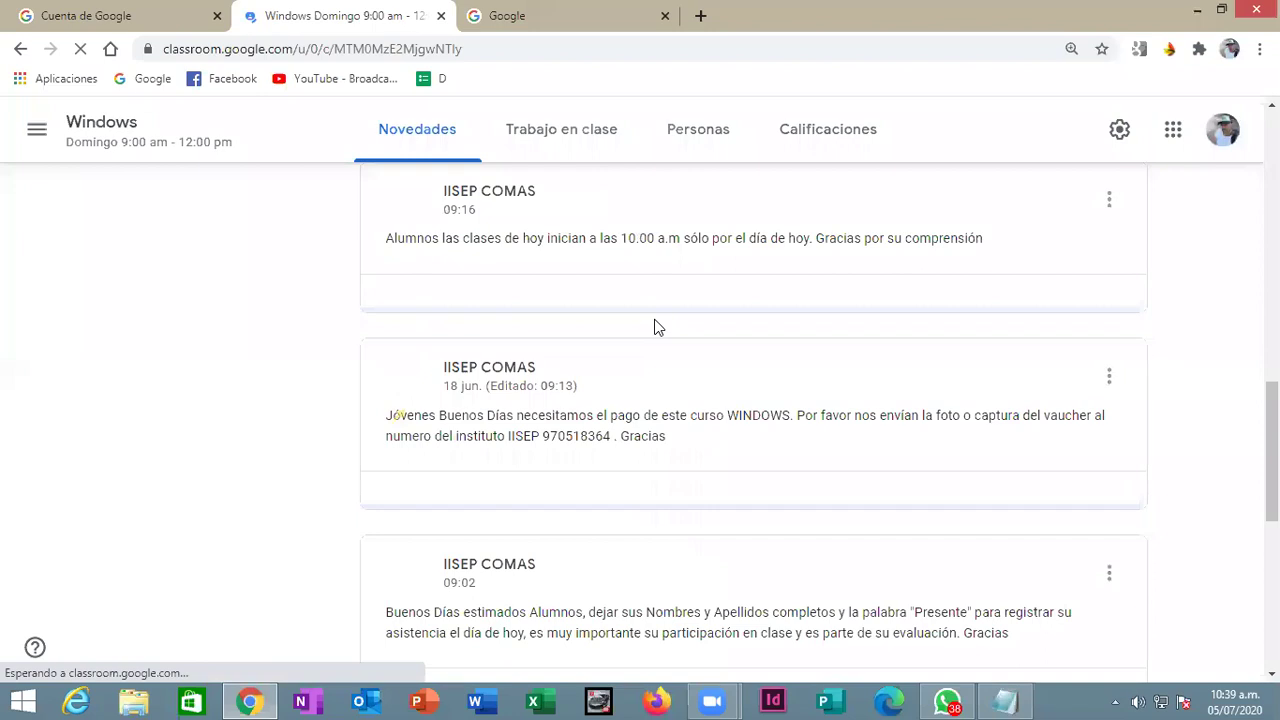
pyautogui.scroll(1, 667, 336)
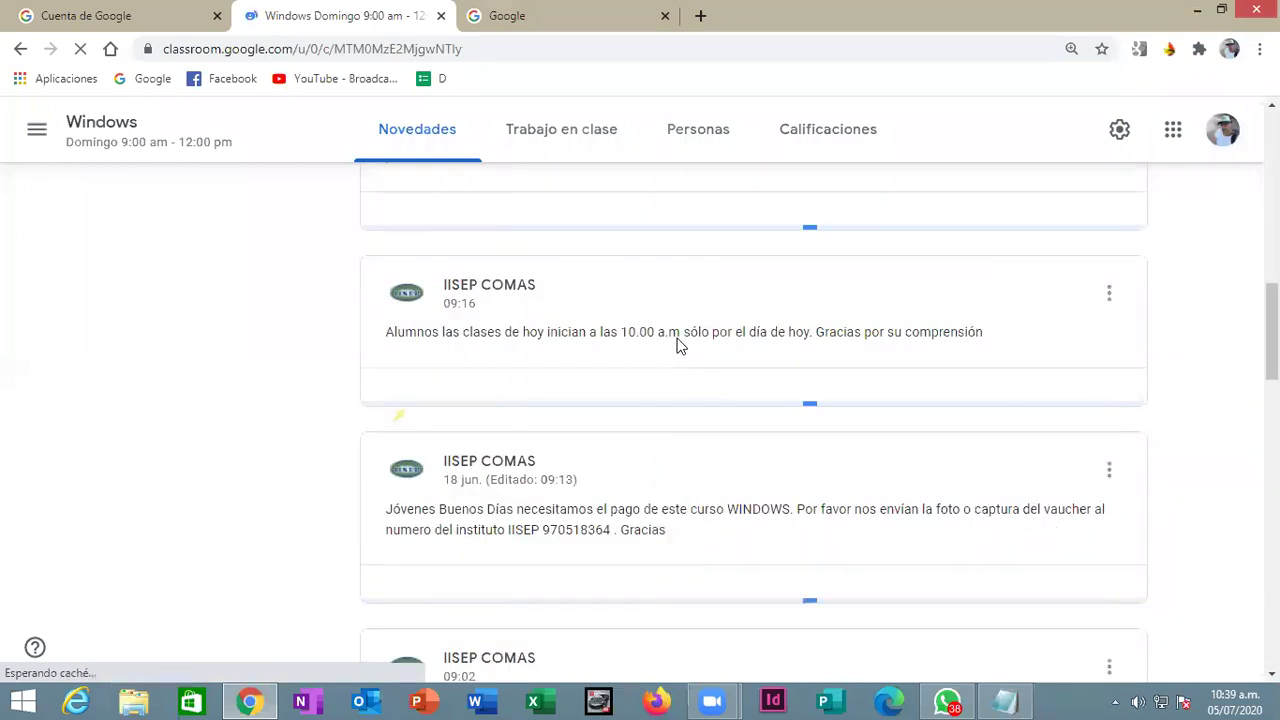
pyautogui.scroll(2, 677, 345)
pyautogui.scroll(2, 677, 345)
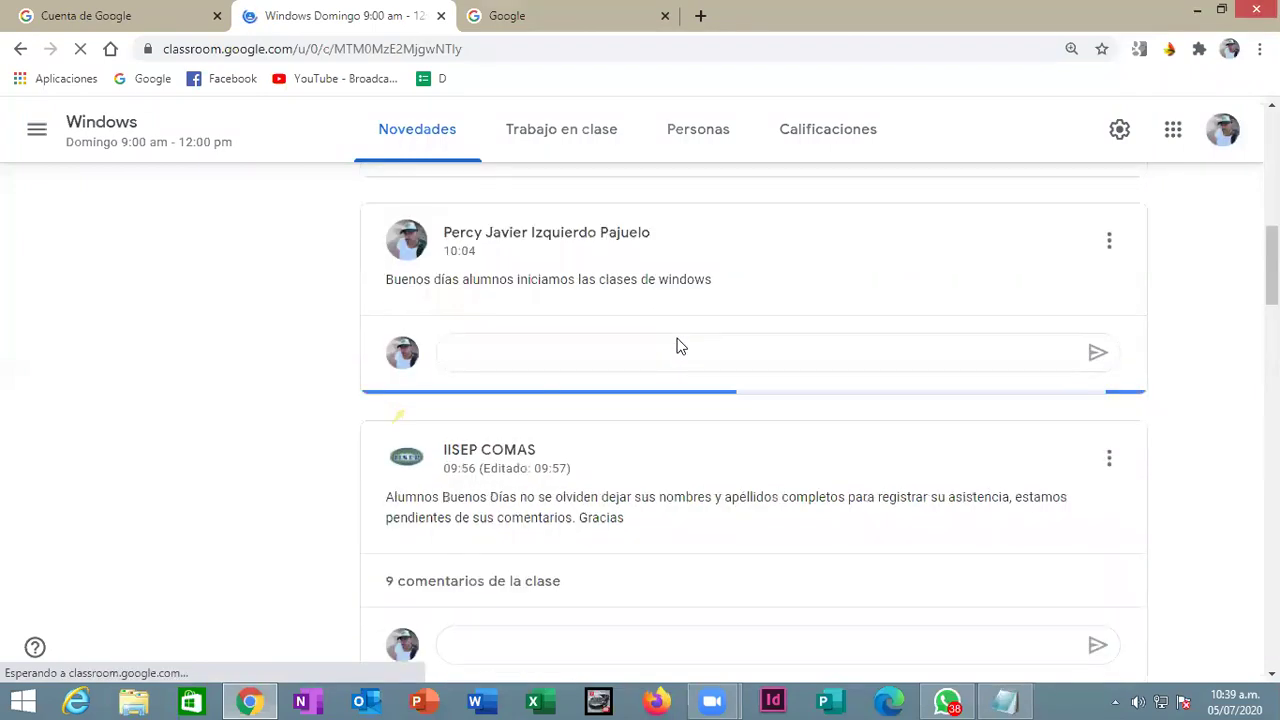
pyautogui.scroll(2, 677, 345)
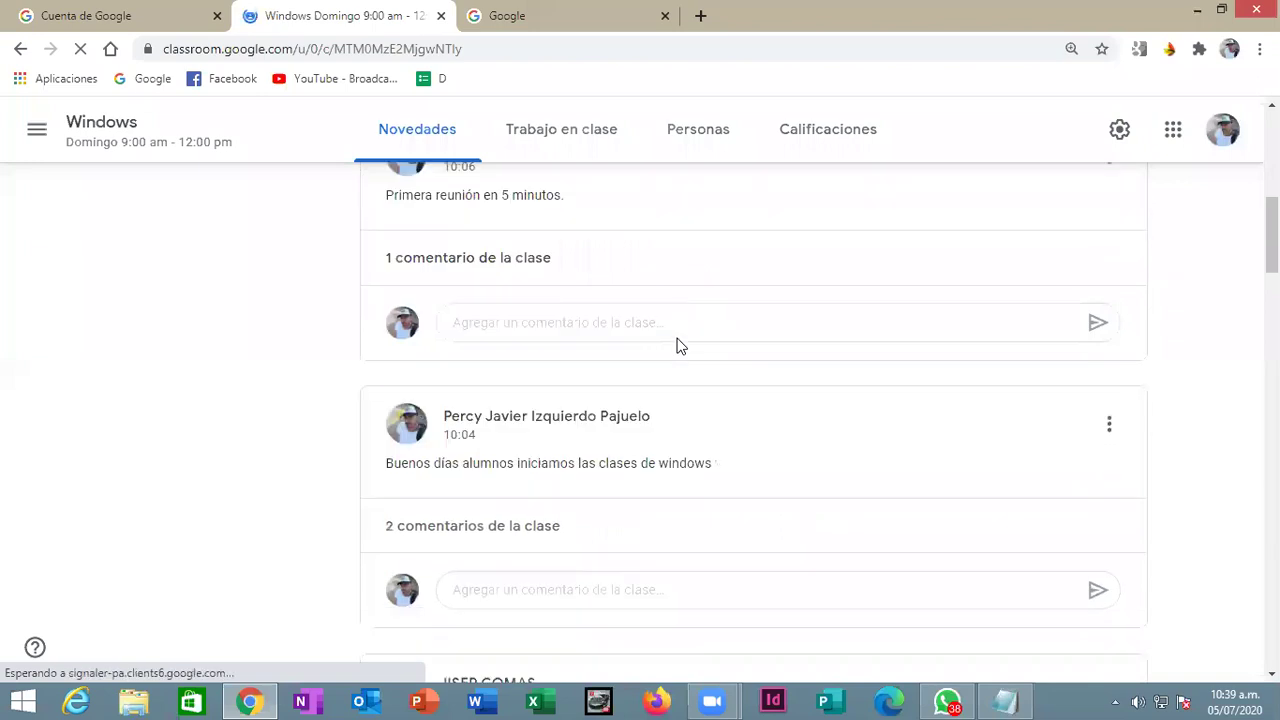
pyautogui.scroll(1, 677, 345)
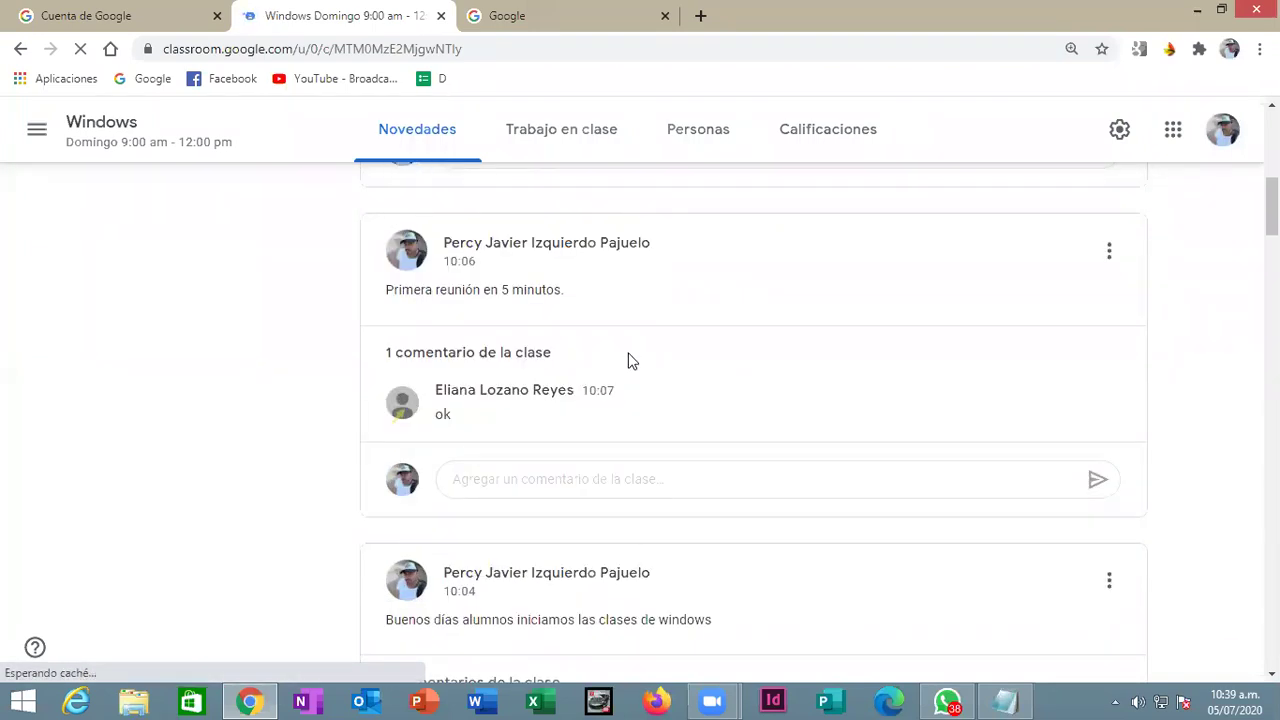
pyautogui.scroll(-6, 628, 362)
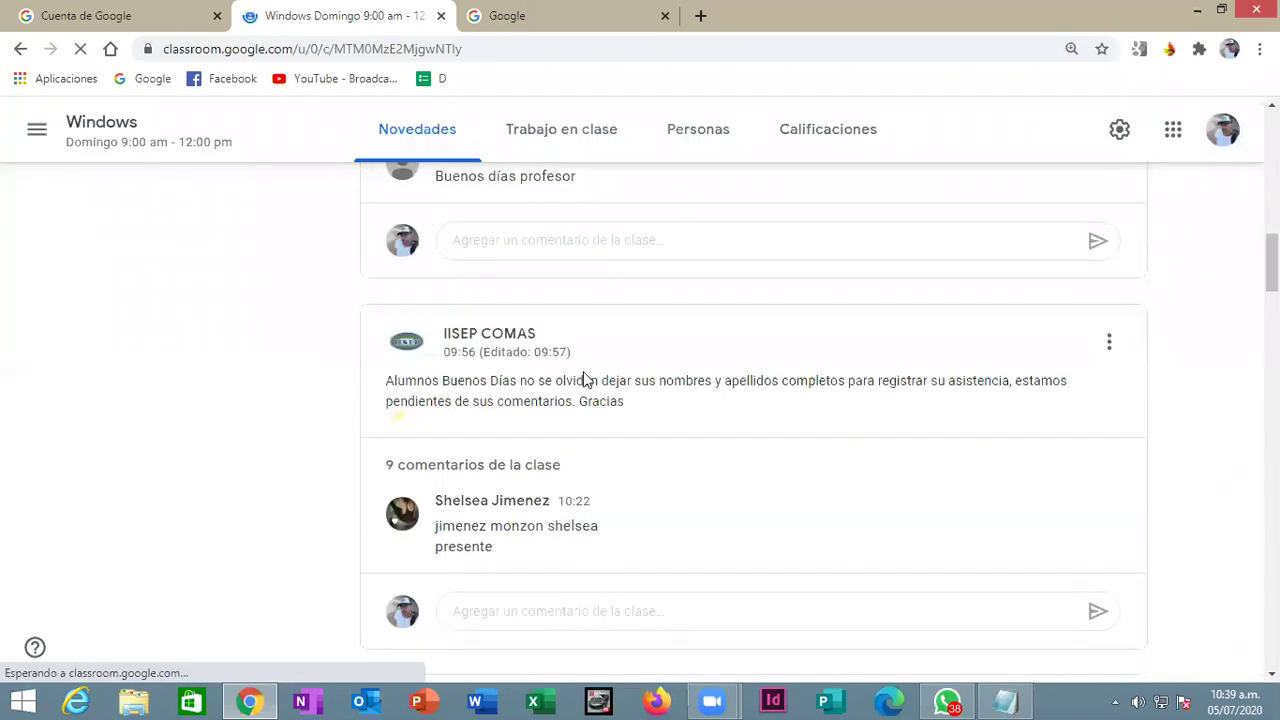
pyautogui.scroll(-2, 587, 380)
pyautogui.click(529, 288)
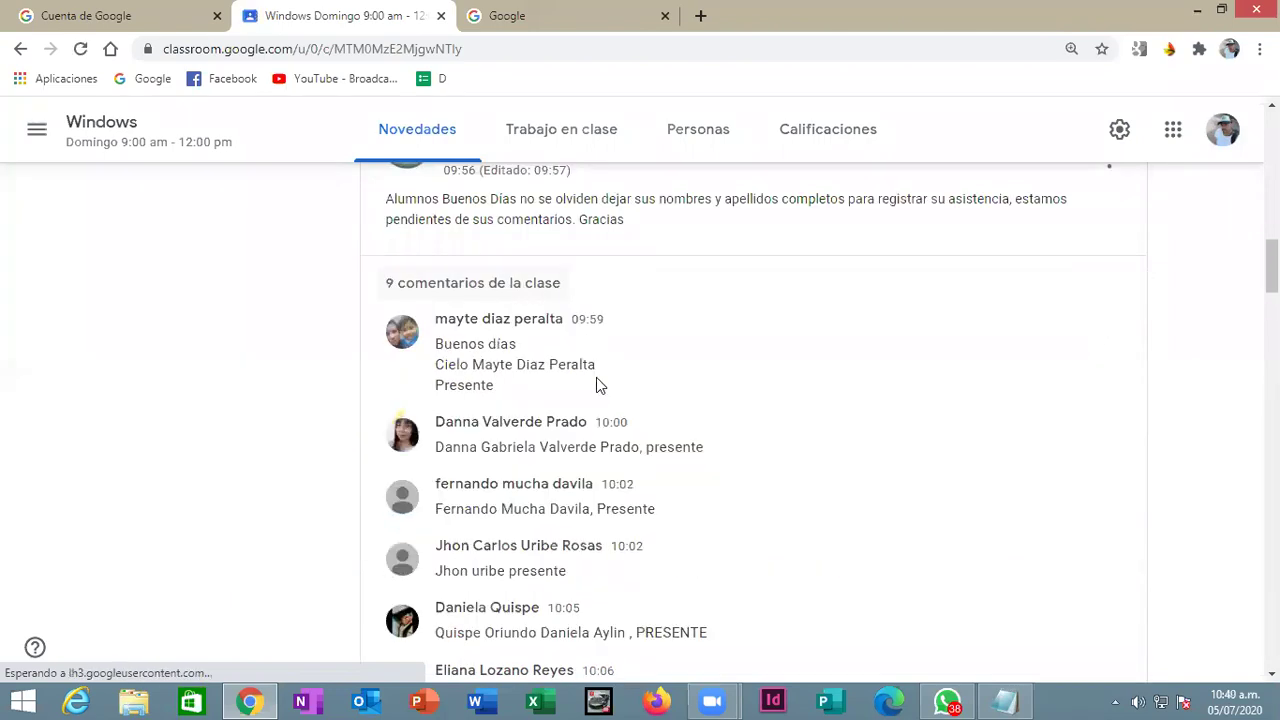
pyautogui.scroll(-6, 600, 388)
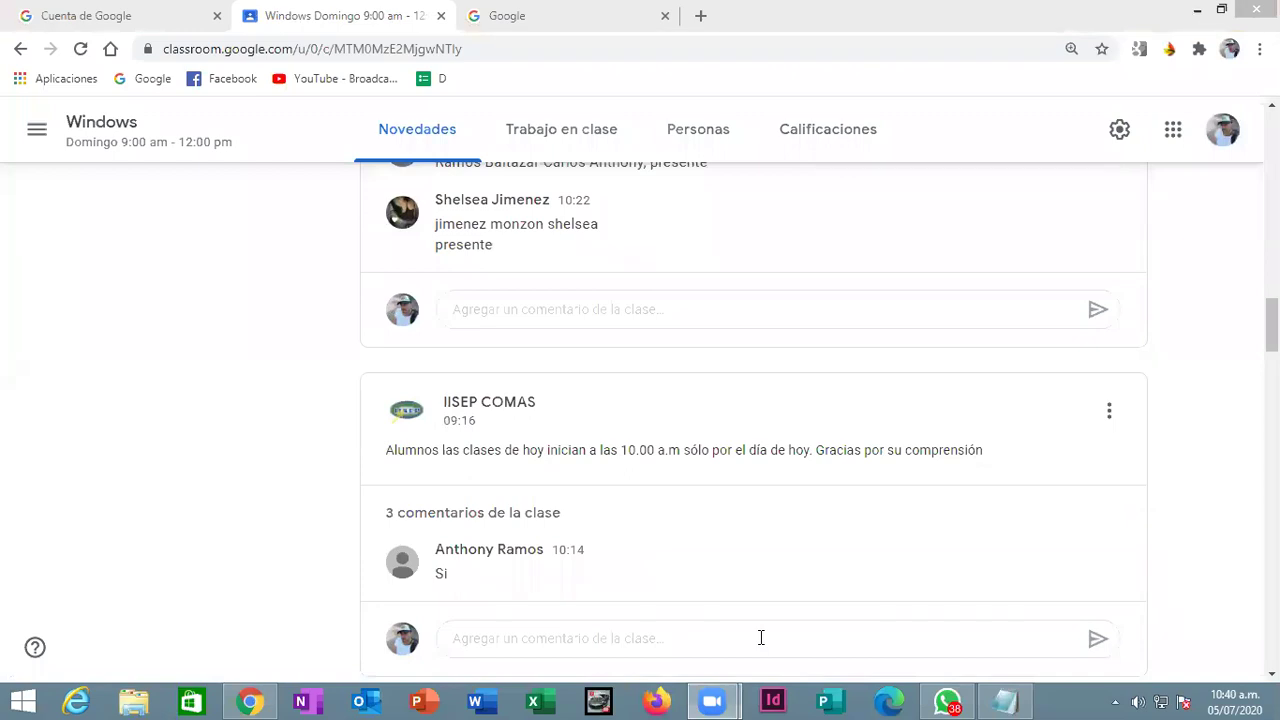
# Step: Check the latest attendance comments in the class stream, return to its beginning, and minimize Chrome to get back to the Notepad notes
pyautogui.moveTo(1054, 563)
pyautogui.click(238, 428)
pyautogui.scroll(10, 238, 428)
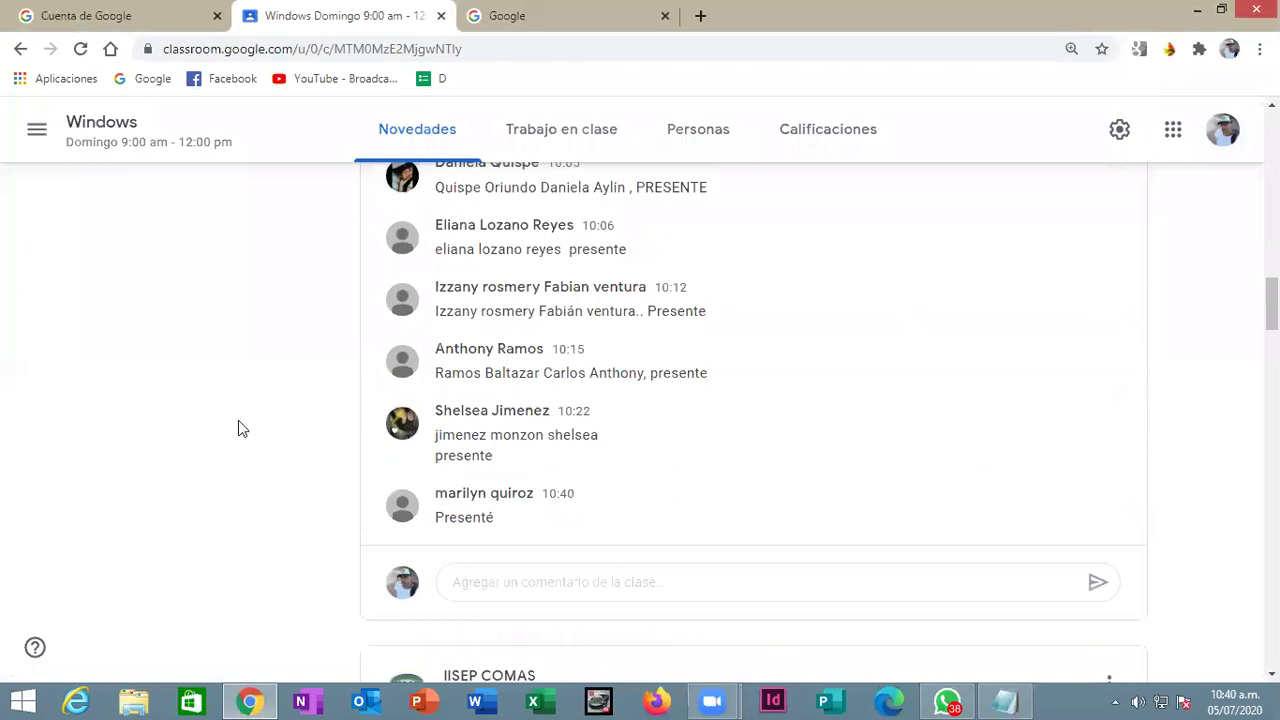
pyautogui.scroll(10, 238, 428)
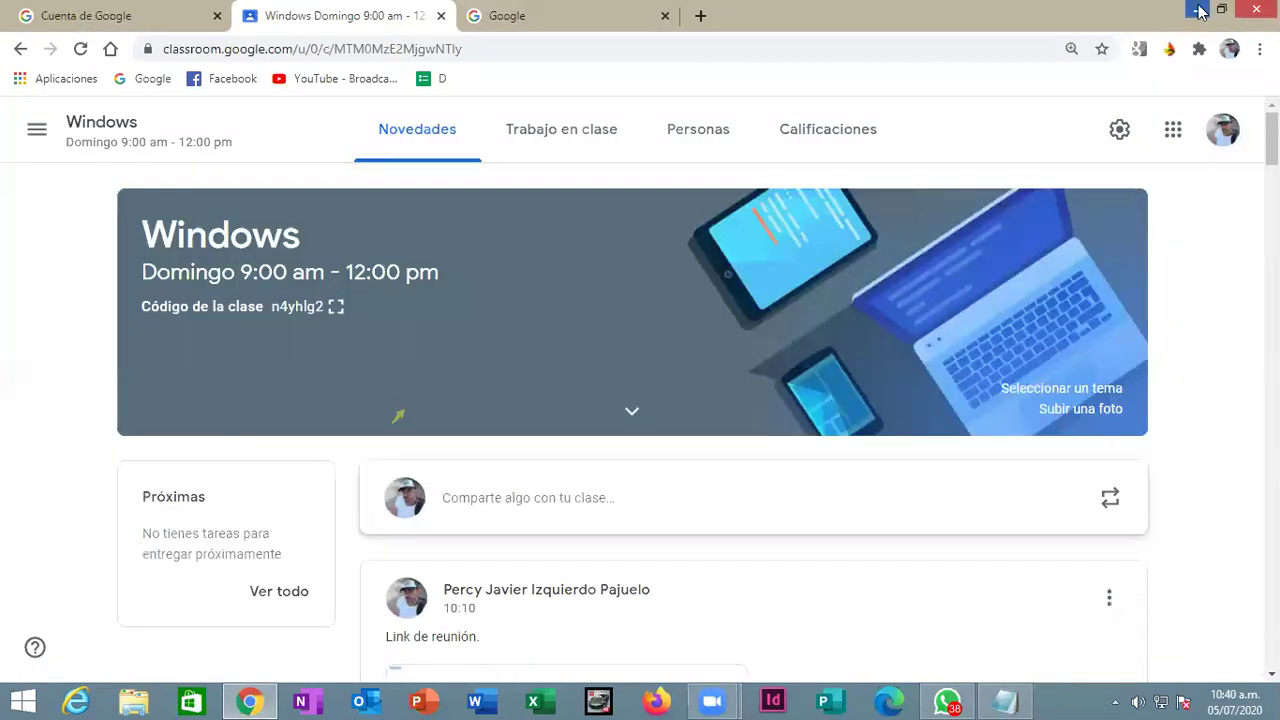
pyautogui.click(1200, 10)
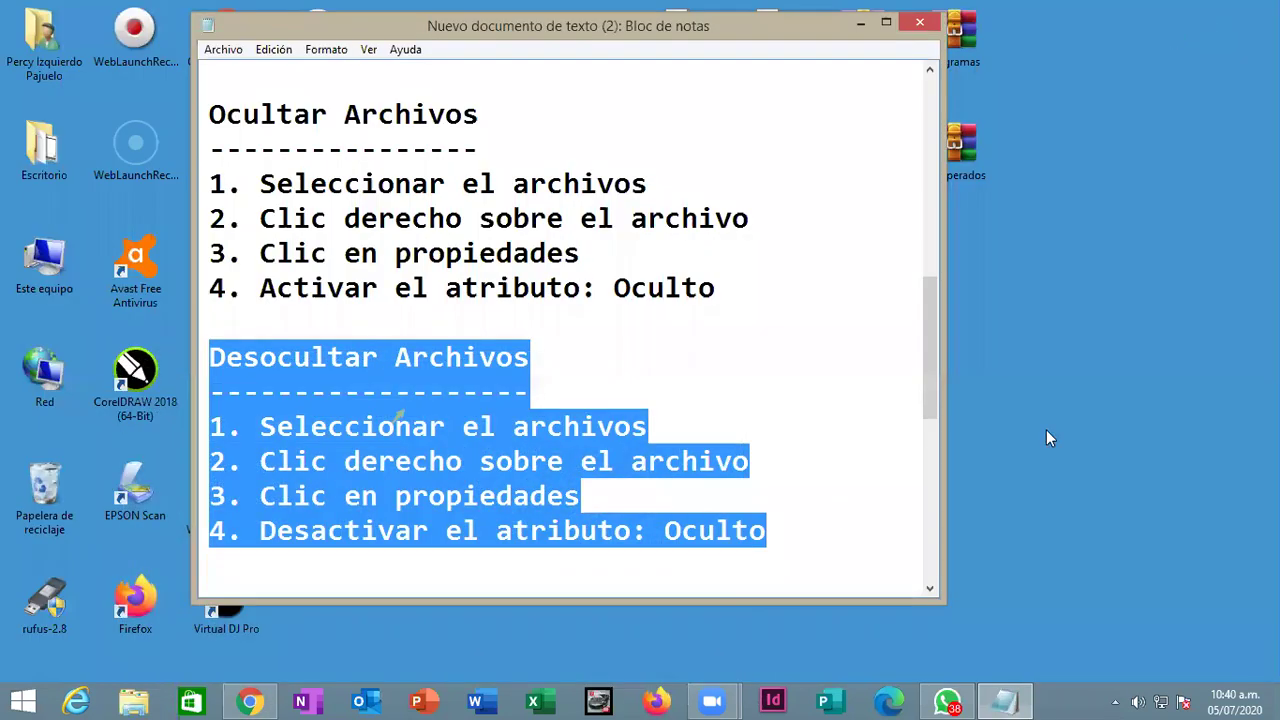
pyautogui.click(1046, 430)
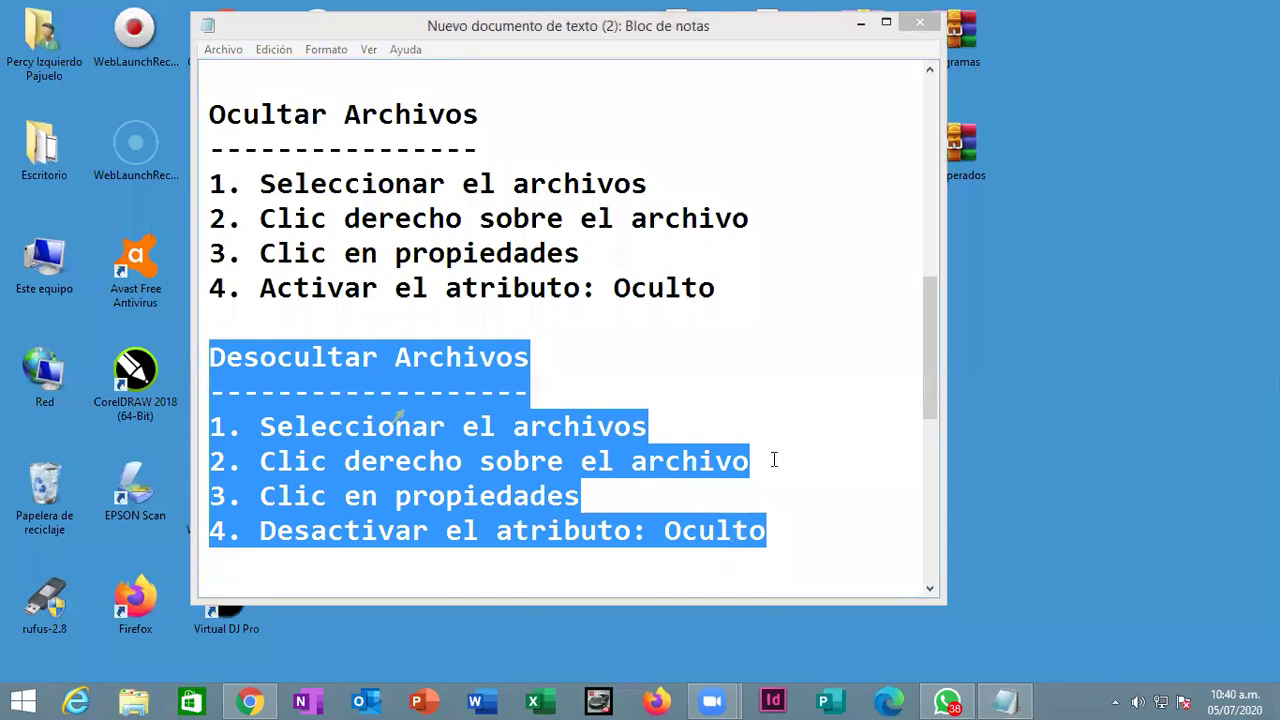
# Step: Highlight the whole "Desocultar Archivos" block in the notes to review its four instructions, and clear the highlight
pyautogui.click(742, 388)
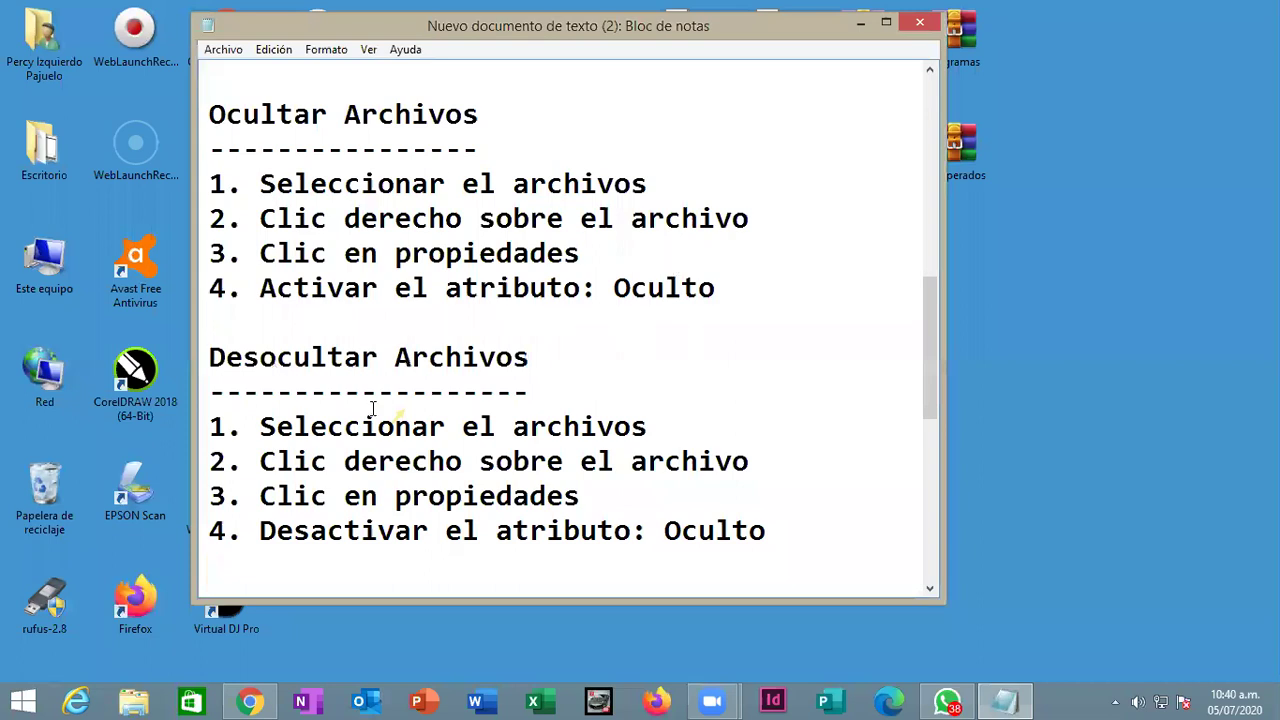
pyautogui.click(235, 357)
pyautogui.moveTo(235, 357); pyautogui.dragTo(797, 529)
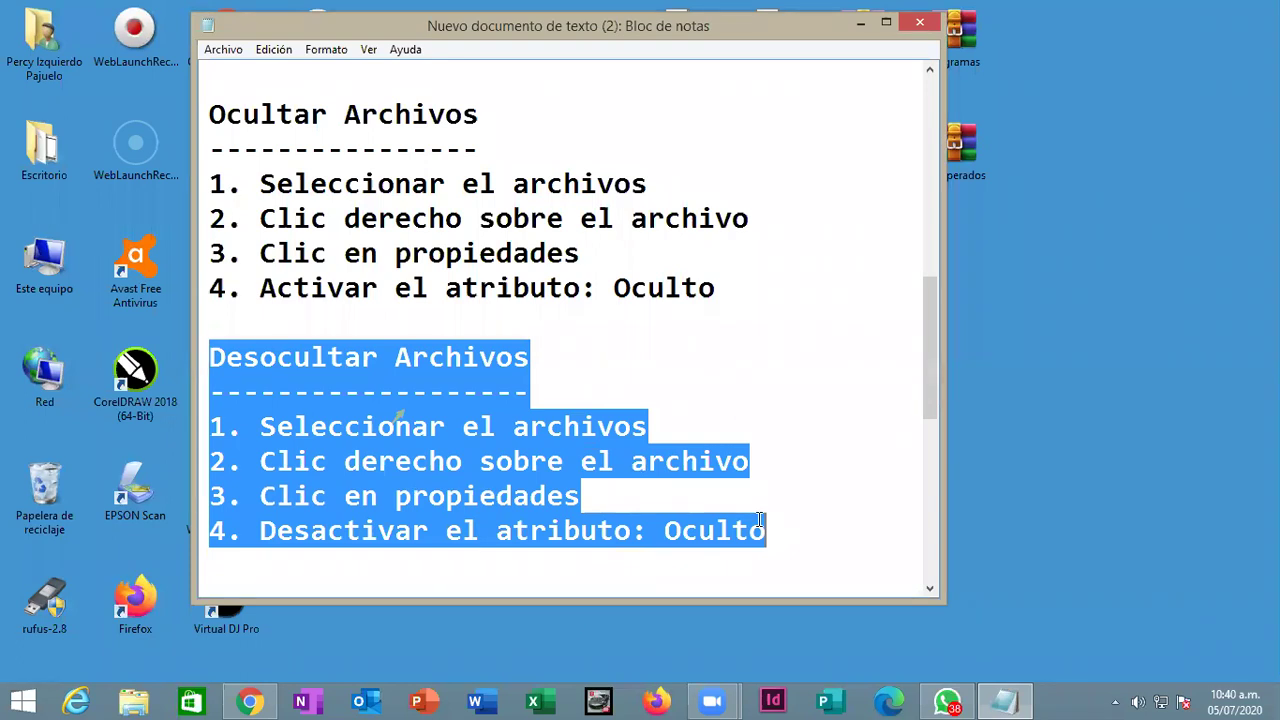
pyautogui.click(480, 461)
pyautogui.moveTo(211, 357); pyautogui.dragTo(818, 536)
pyautogui.click(654, 352)
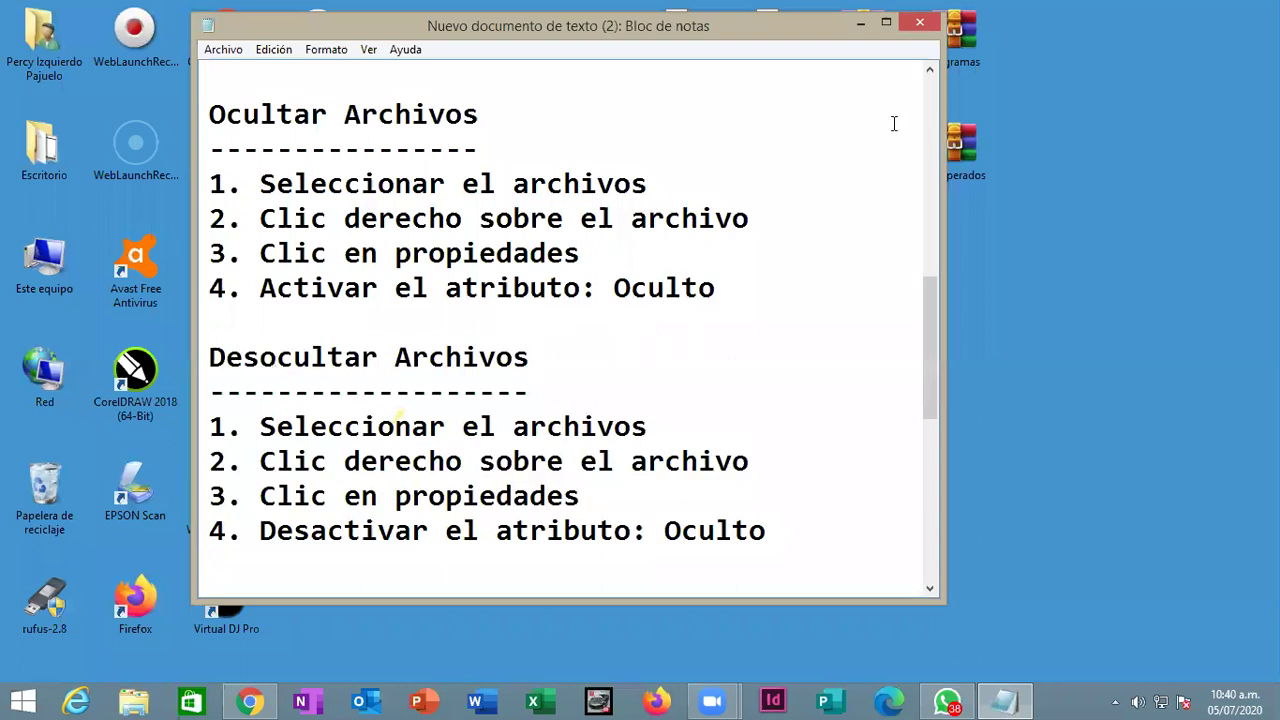
# Step: Minimize the notes and hide the Carta Word document on the desktop by enabling the Oculto attribute in its properties
pyautogui.click(860, 22)
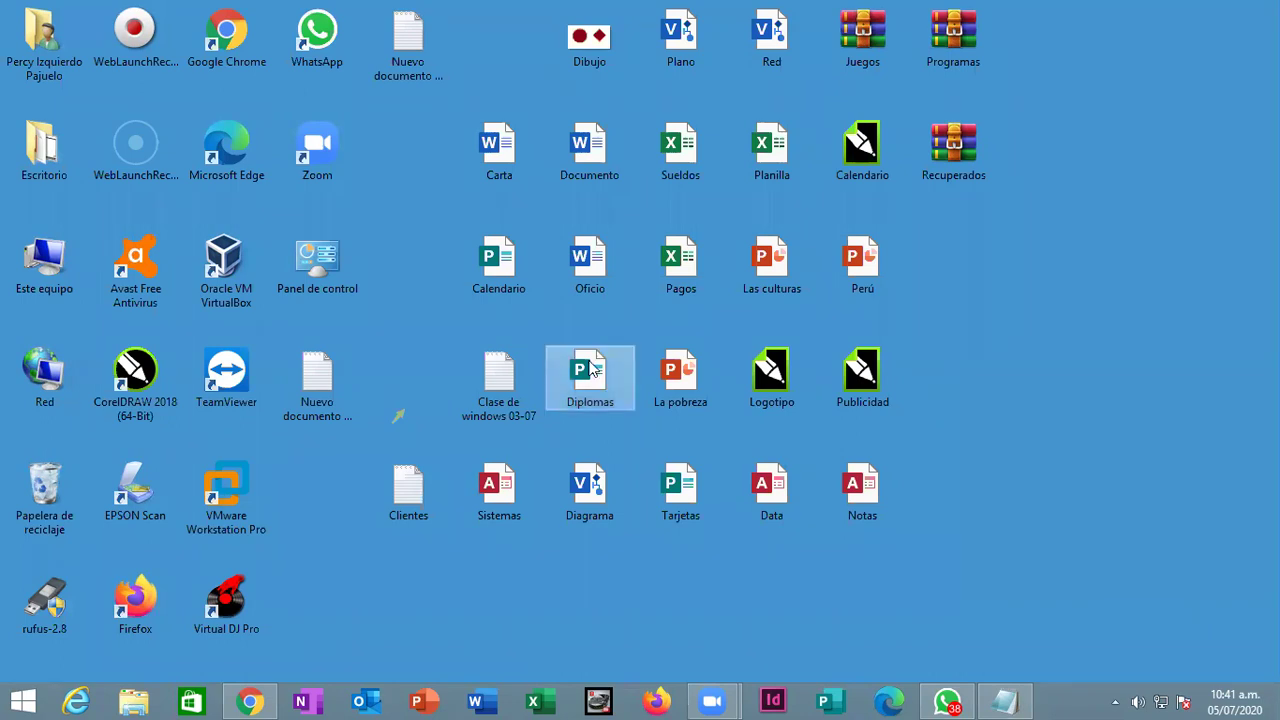
pyautogui.rightClick(503, 146)
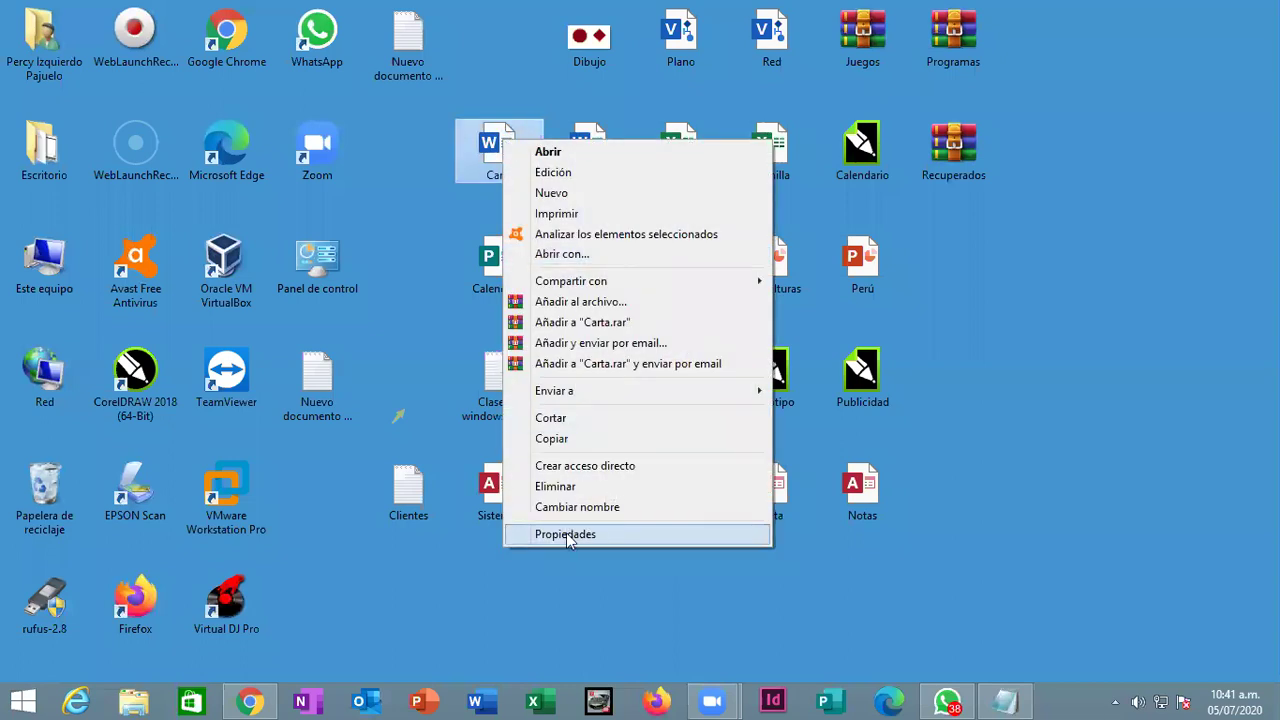
pyautogui.click(420, 259)
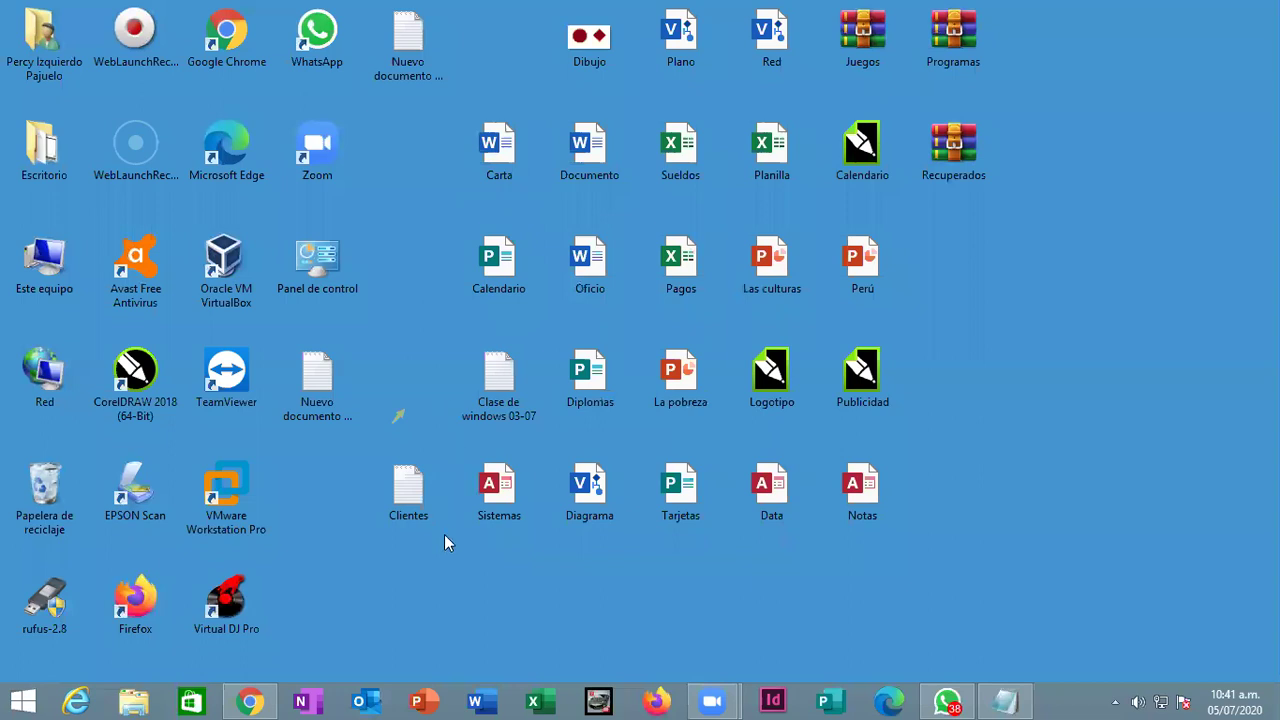
pyautogui.rightClick(497, 147)
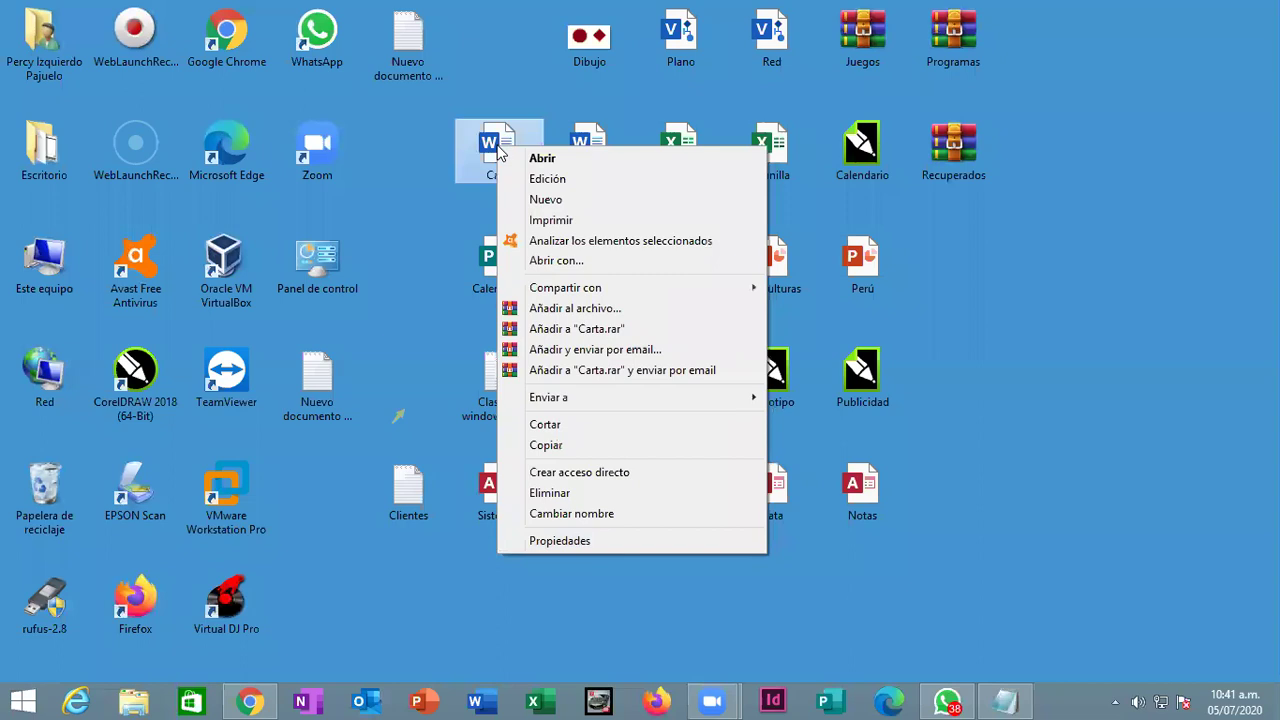
pyautogui.click(572, 544)
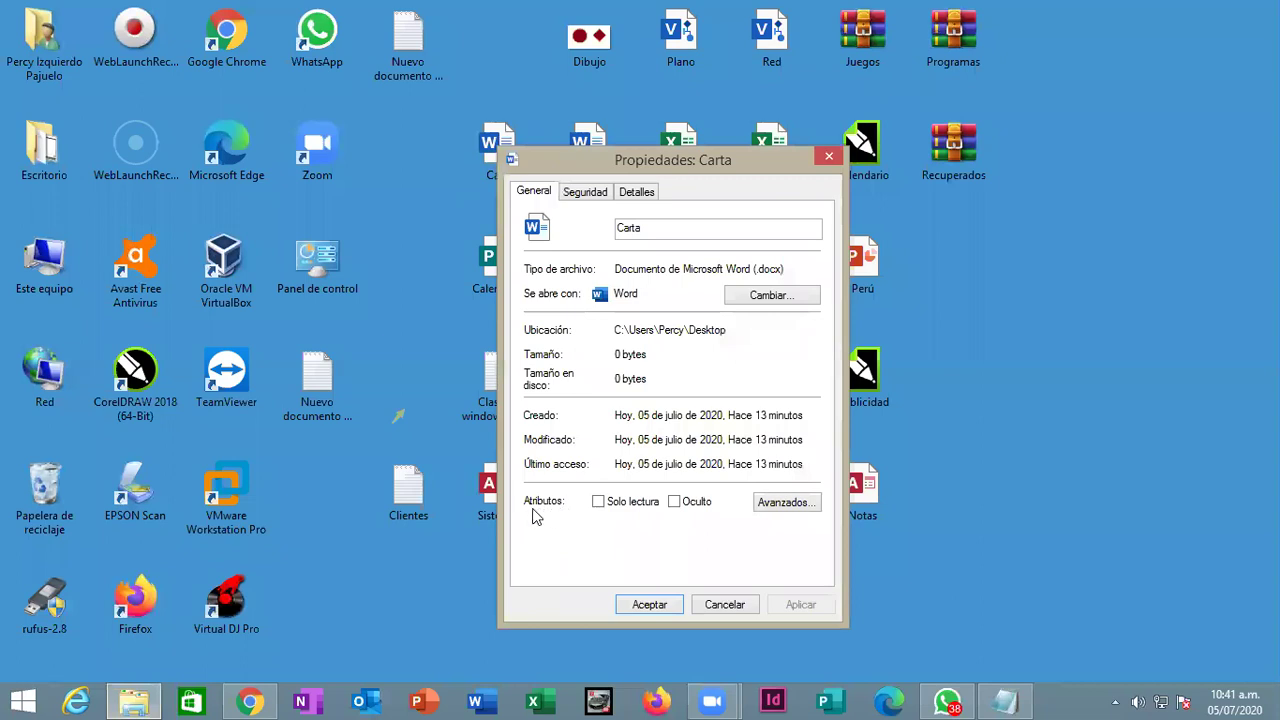
pyautogui.click(675, 503)
pyautogui.click(650, 605)
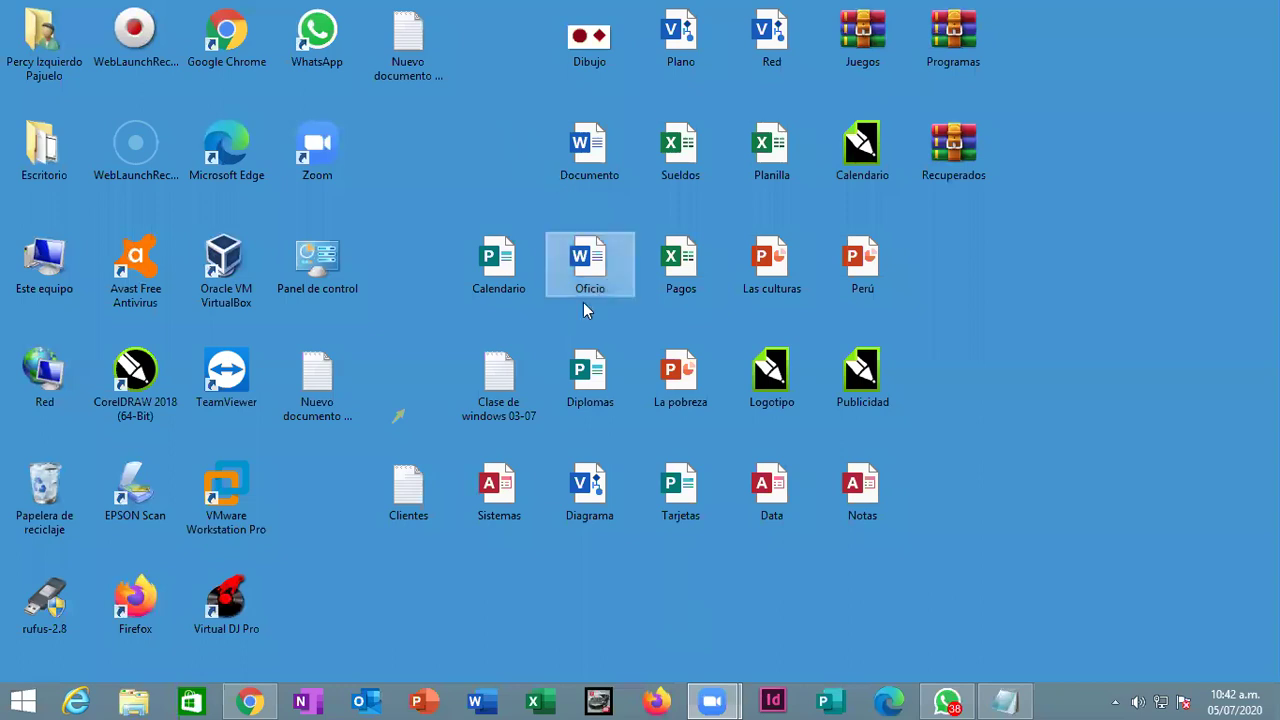
# Step: Move the Calendario Publisher file up into the desktop spot left free by Carta, with no icon left selected
pyautogui.moveTo(505, 265); pyautogui.dragTo(472, 180)
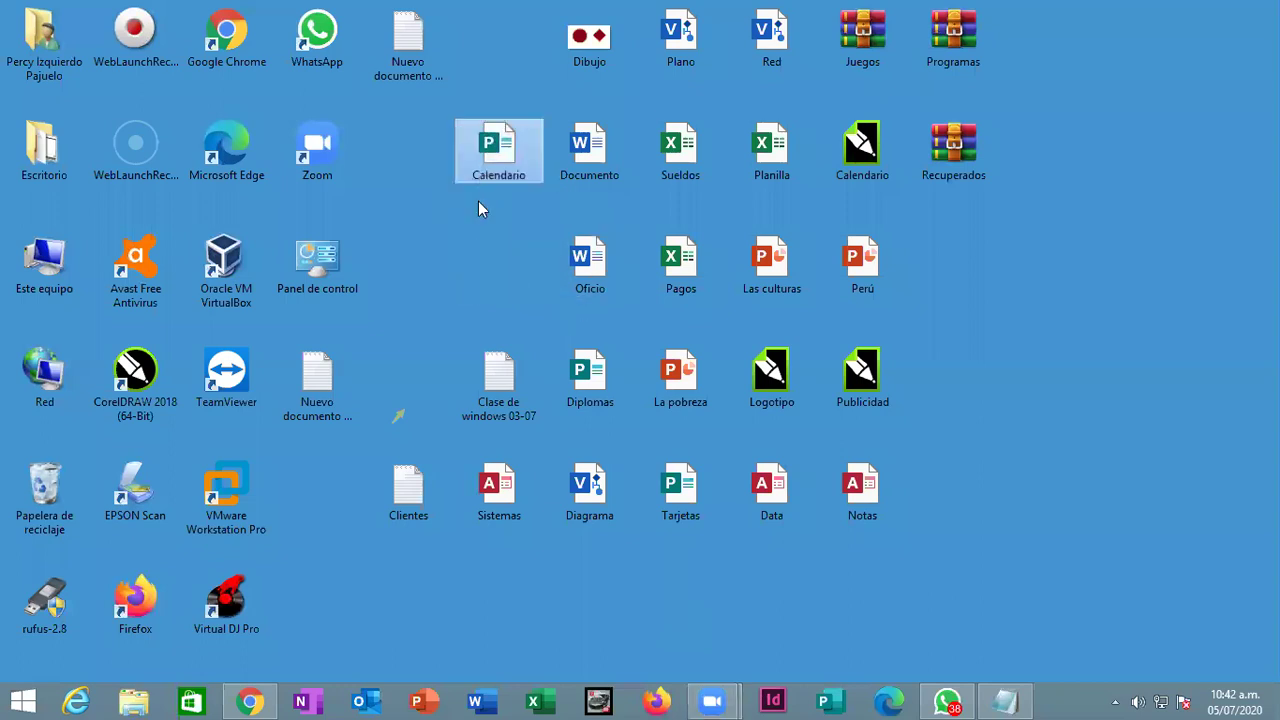
pyautogui.click(873, 497)
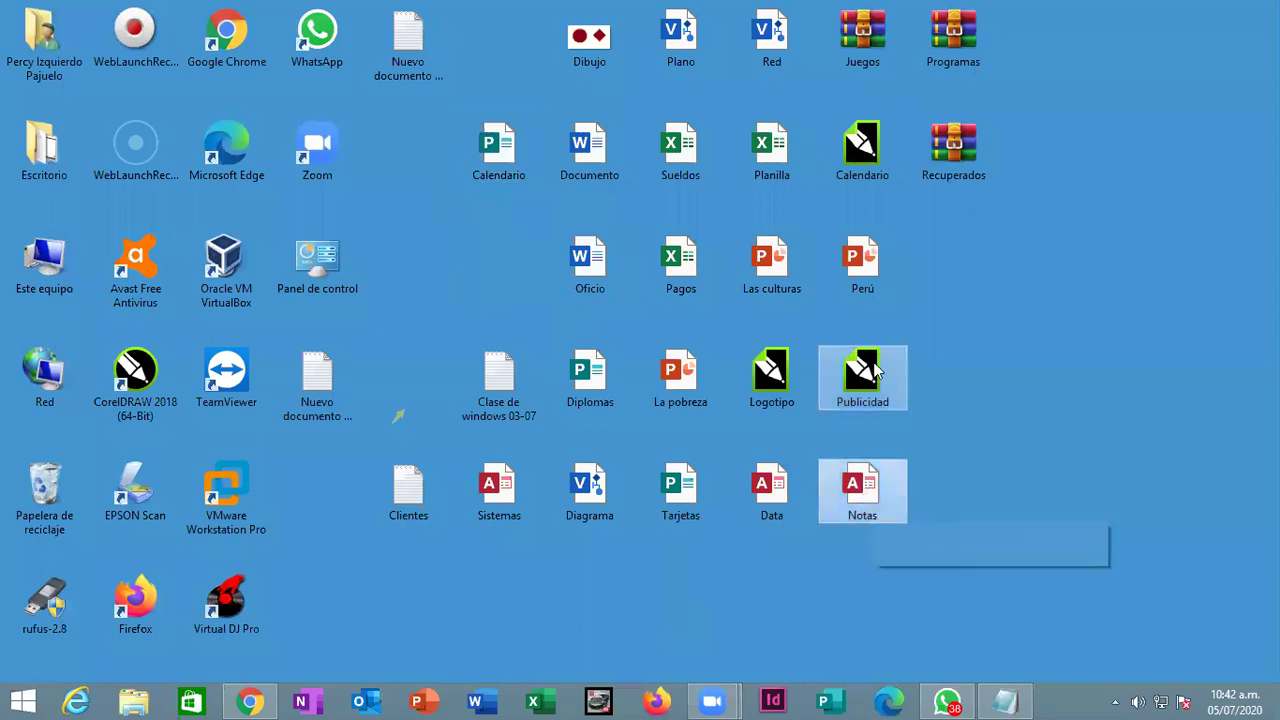
pyautogui.moveTo(437, 481)
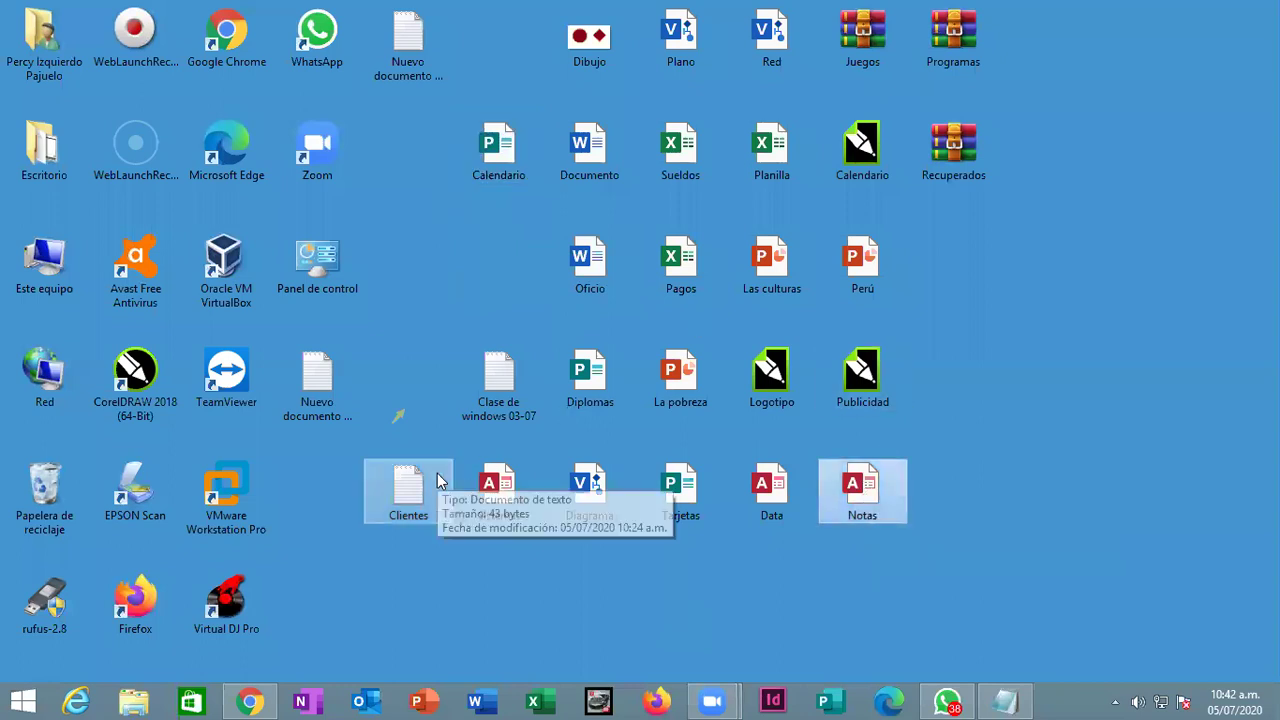
pyautogui.click(427, 265)
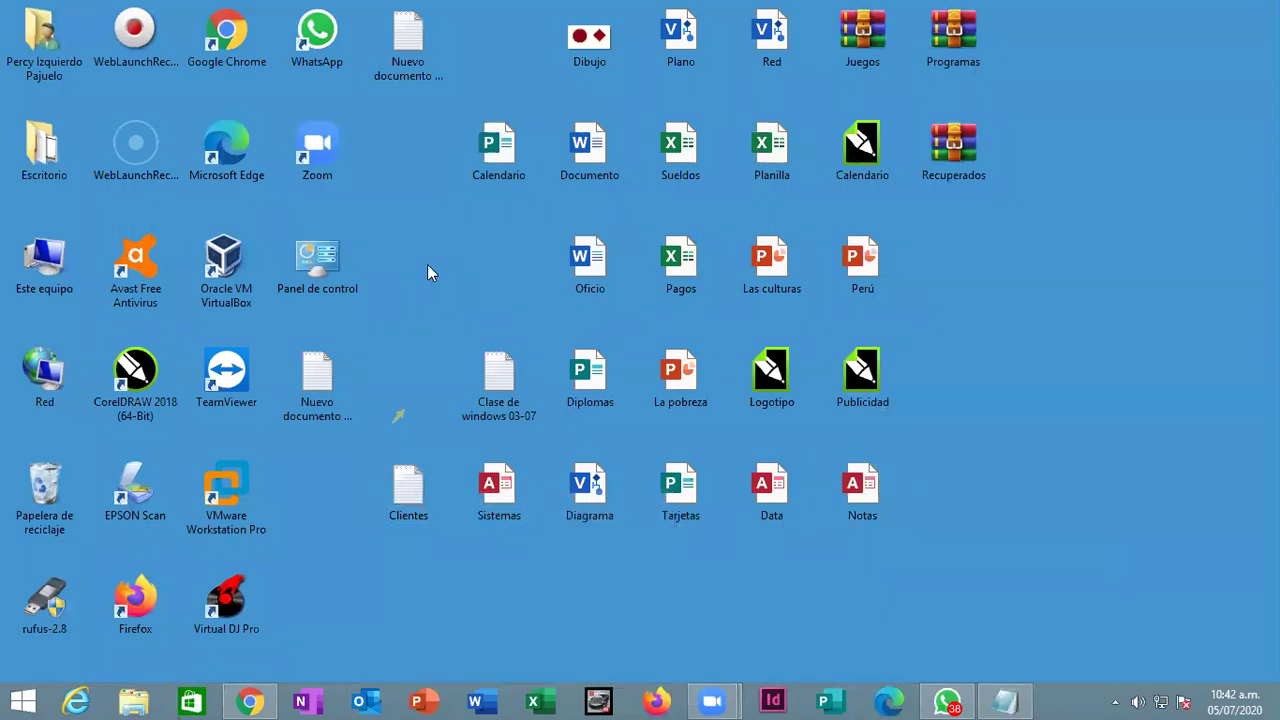
# Step: Demonstrate selecting the non-adjacent Calendario Publisher file and Notas Access database together, and clear the selection
pyautogui.click(498, 150)
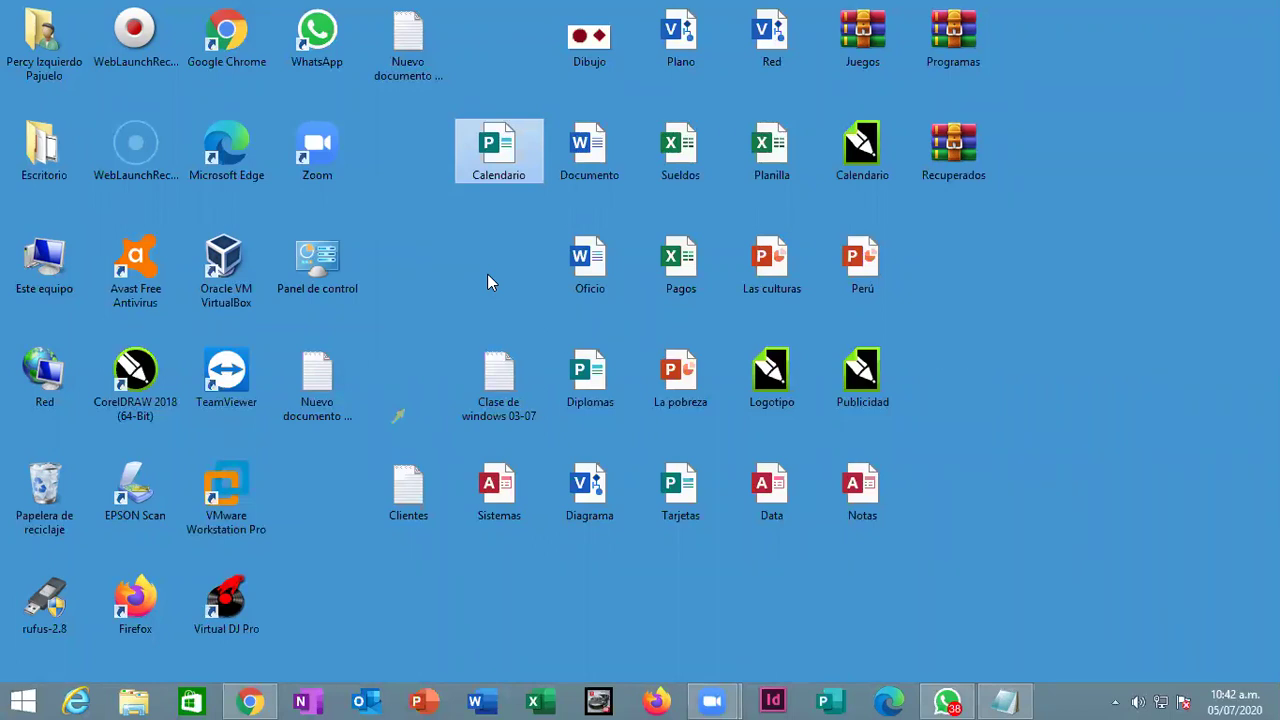
pyautogui.click(495, 215)
pyautogui.click(495, 154)
pyautogui.keyDown('ctrl'); pyautogui.click(868, 490); pyautogui.keyUp('ctrl')
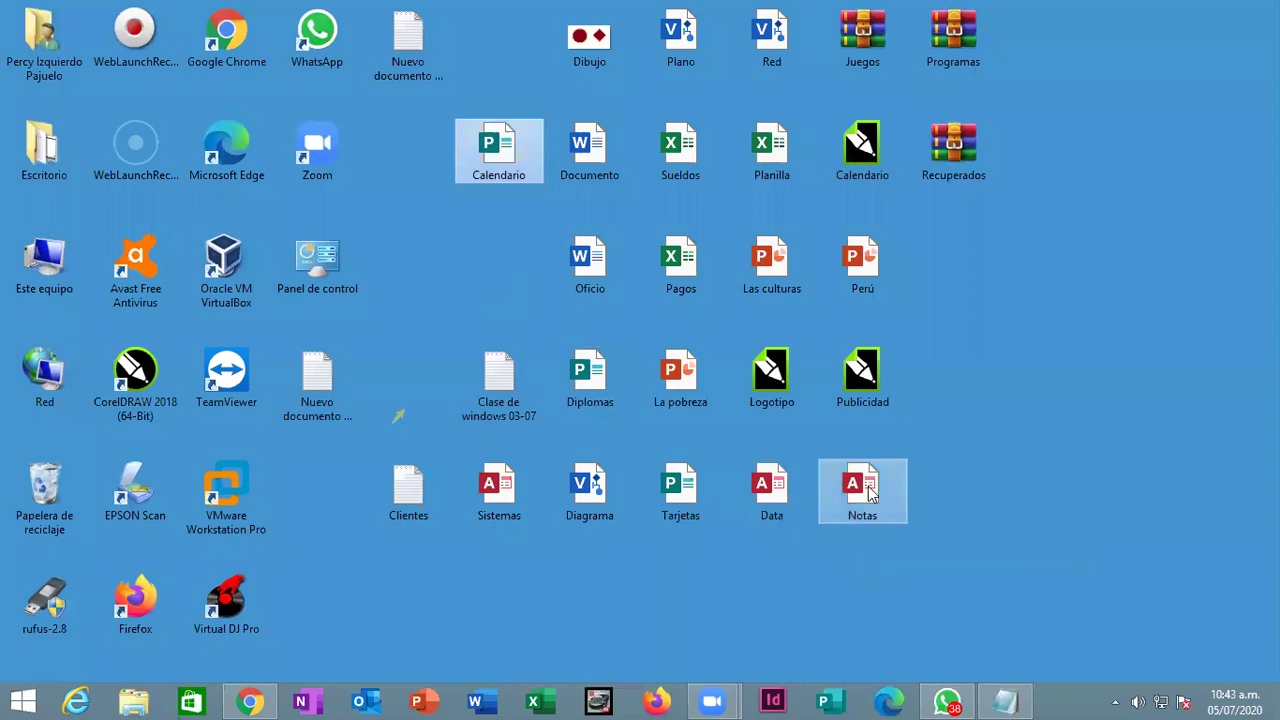
pyautogui.click(1008, 506)
# Step: Demonstrate a multiple selection of Calendario, Notas, Logotipo, Planilla, Sueldos, Oficio, Diplomas, Diagrama and Tarjetas, and clear it
pyautogui.click(499, 150)
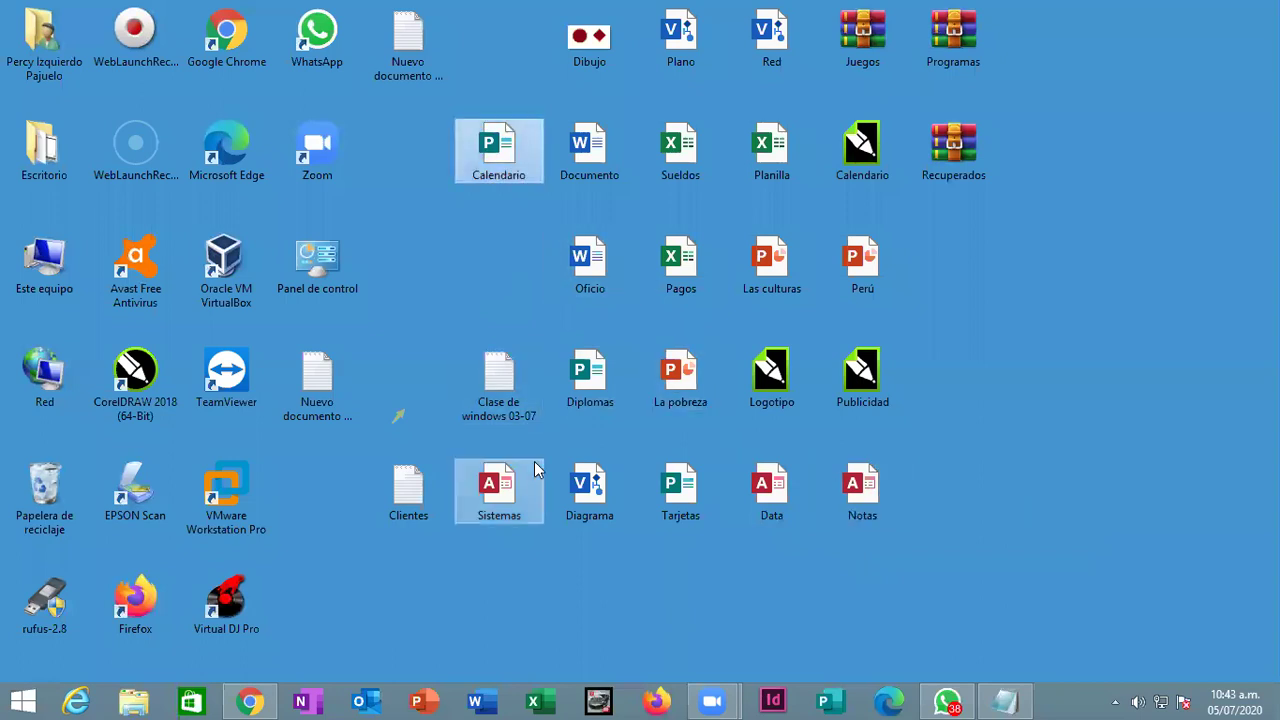
pyautogui.moveTo(534, 461)
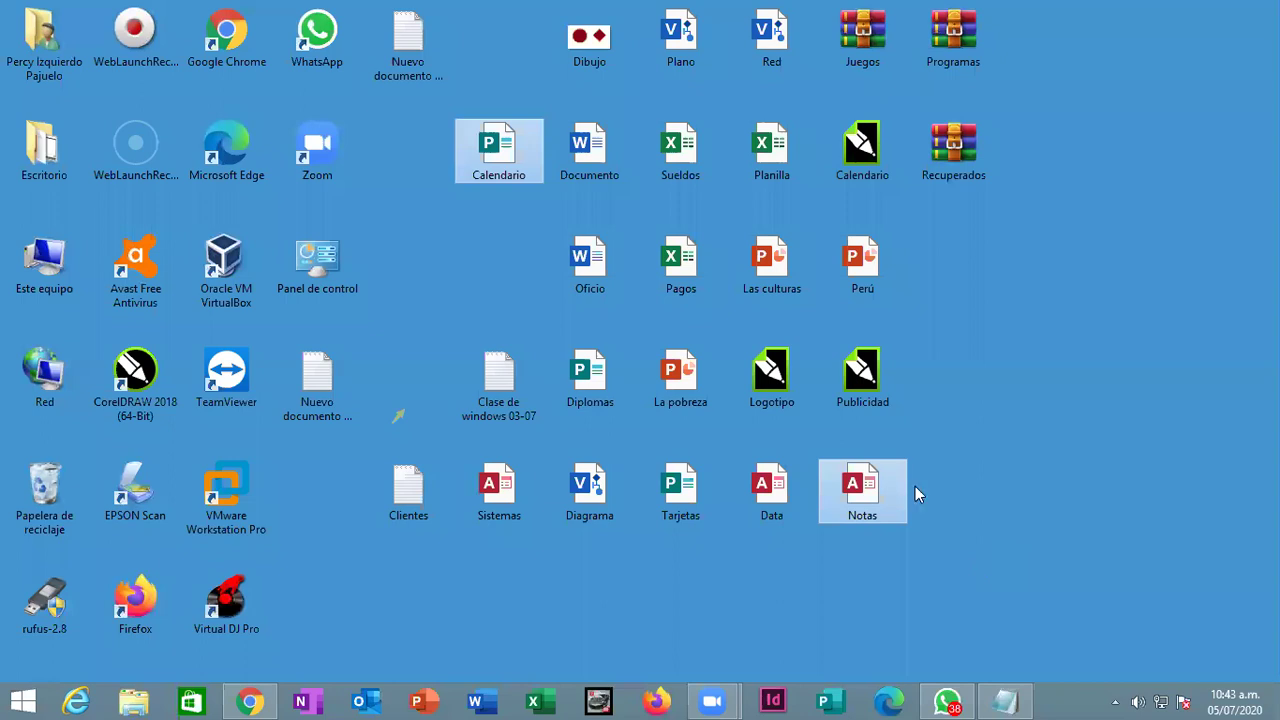
pyautogui.keyDown('ctrl'); pyautogui.click(808, 358); pyautogui.keyUp('ctrl')
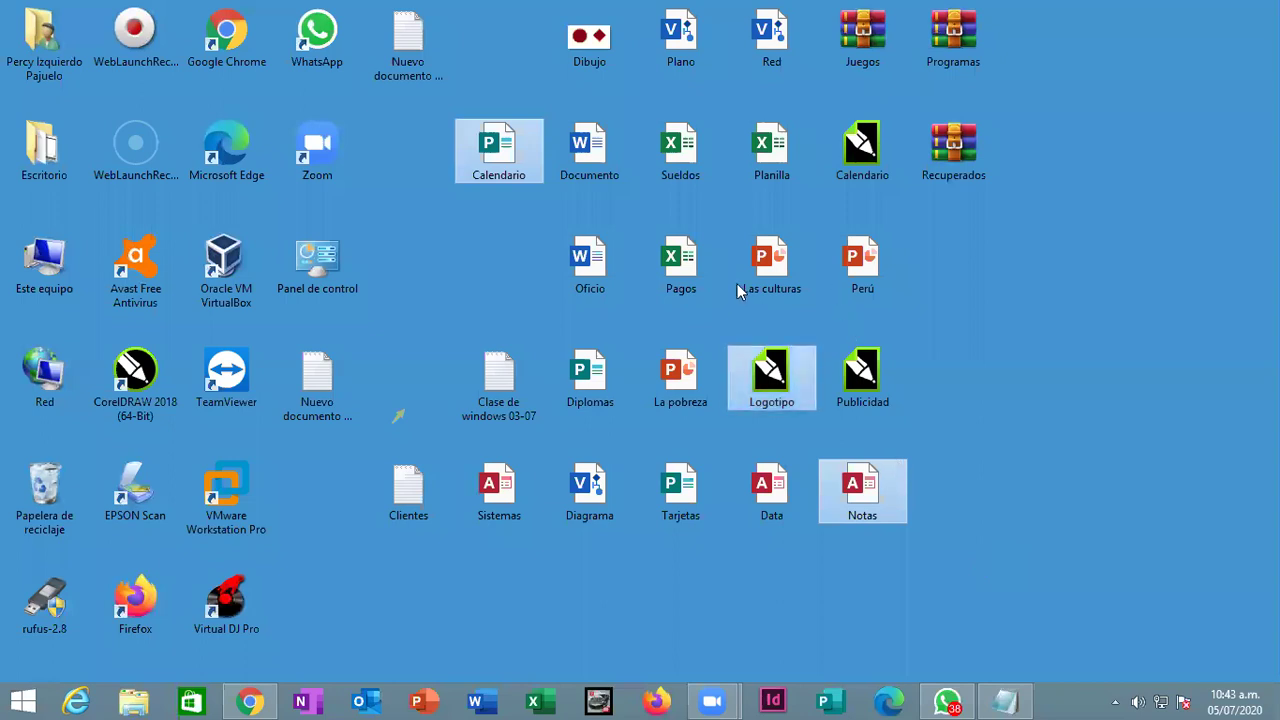
pyautogui.keyDown('ctrl'); pyautogui.click(772, 160); pyautogui.keyUp('ctrl')
pyautogui.keyDown('ctrl'); pyautogui.click(707, 163); pyautogui.keyUp('ctrl')
pyautogui.keyDown('ctrl'); pyautogui.click(594, 265); pyautogui.keyUp('ctrl')
pyautogui.keyDown('ctrl'); pyautogui.click(603, 372); pyautogui.keyUp('ctrl')
pyautogui.keyDown('ctrl'); pyautogui.click(605, 496); pyautogui.keyUp('ctrl')
pyautogui.keyDown('ctrl'); pyautogui.click(680, 492); pyautogui.keyUp('ctrl')
pyautogui.moveTo(936, 700)
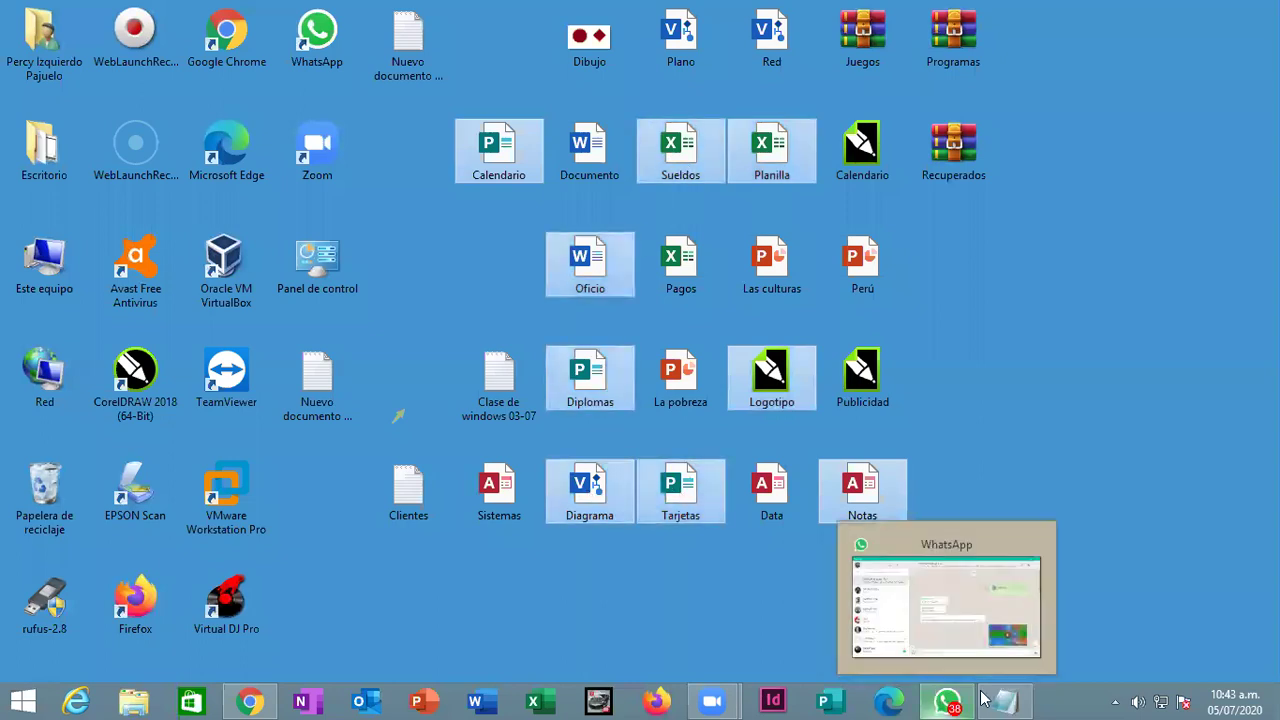
pyautogui.click(1076, 478)
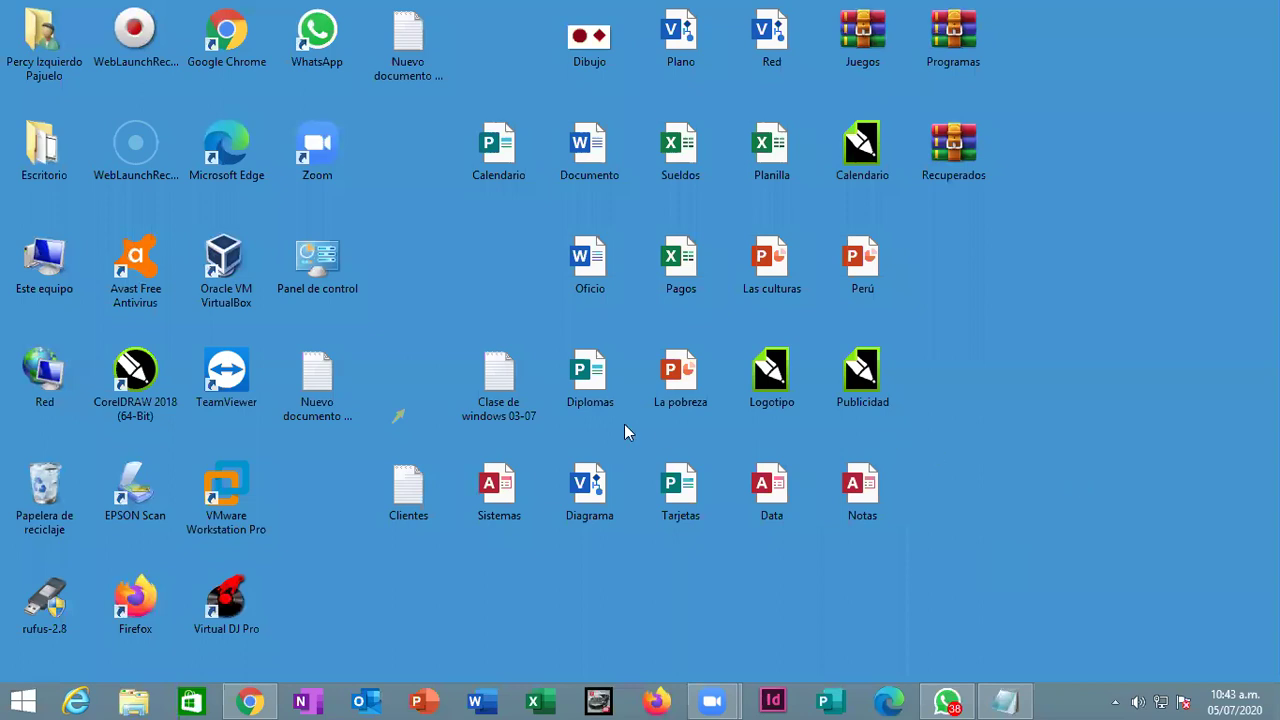
# Step: Demonstrate a multiple selection of Calendario, Oficio, Pagos, La pobreza, Logotipo, Publicidad and Notas, and clear it
pyautogui.click(500, 168)
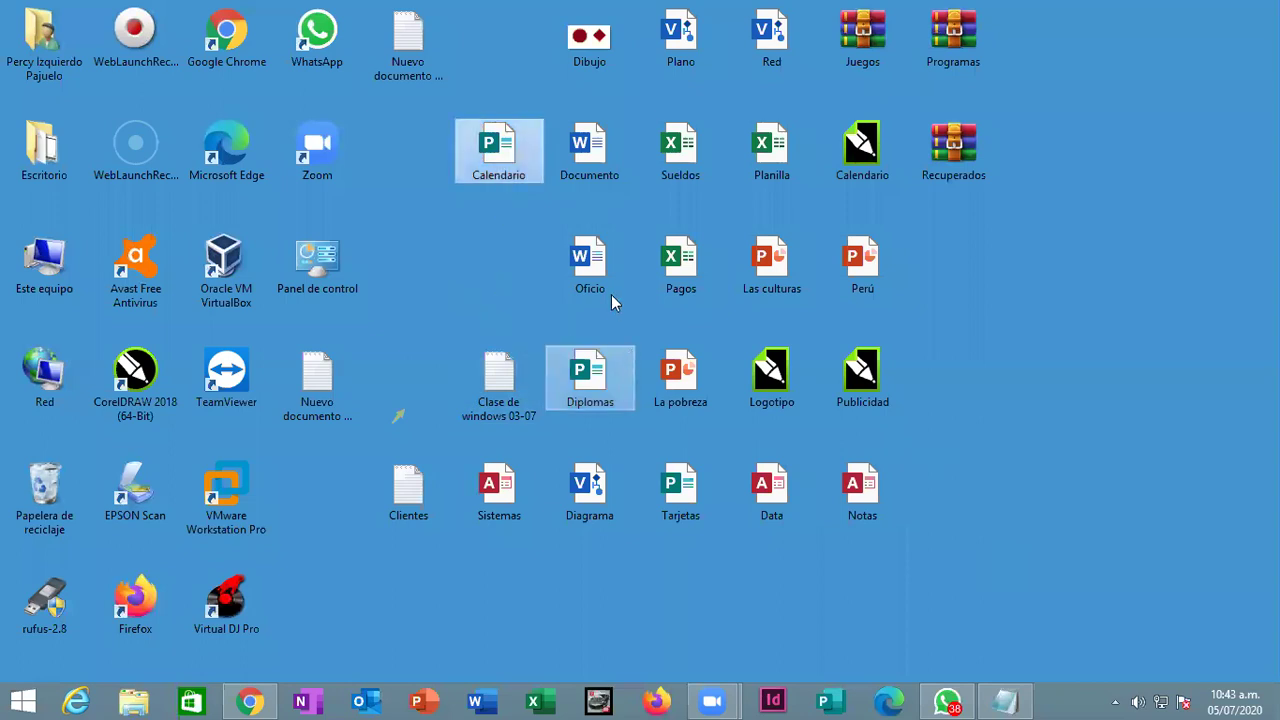
pyautogui.keyDown('ctrl'); pyautogui.click(615, 285); pyautogui.keyUp('ctrl')
pyautogui.keyDown('ctrl'); pyautogui.click(680, 265); pyautogui.keyUp('ctrl')
pyautogui.keyDown('ctrl'); pyautogui.click(680, 378); pyautogui.keyUp('ctrl')
pyautogui.keyDown('ctrl'); pyautogui.click(771, 378); pyautogui.keyUp('ctrl')
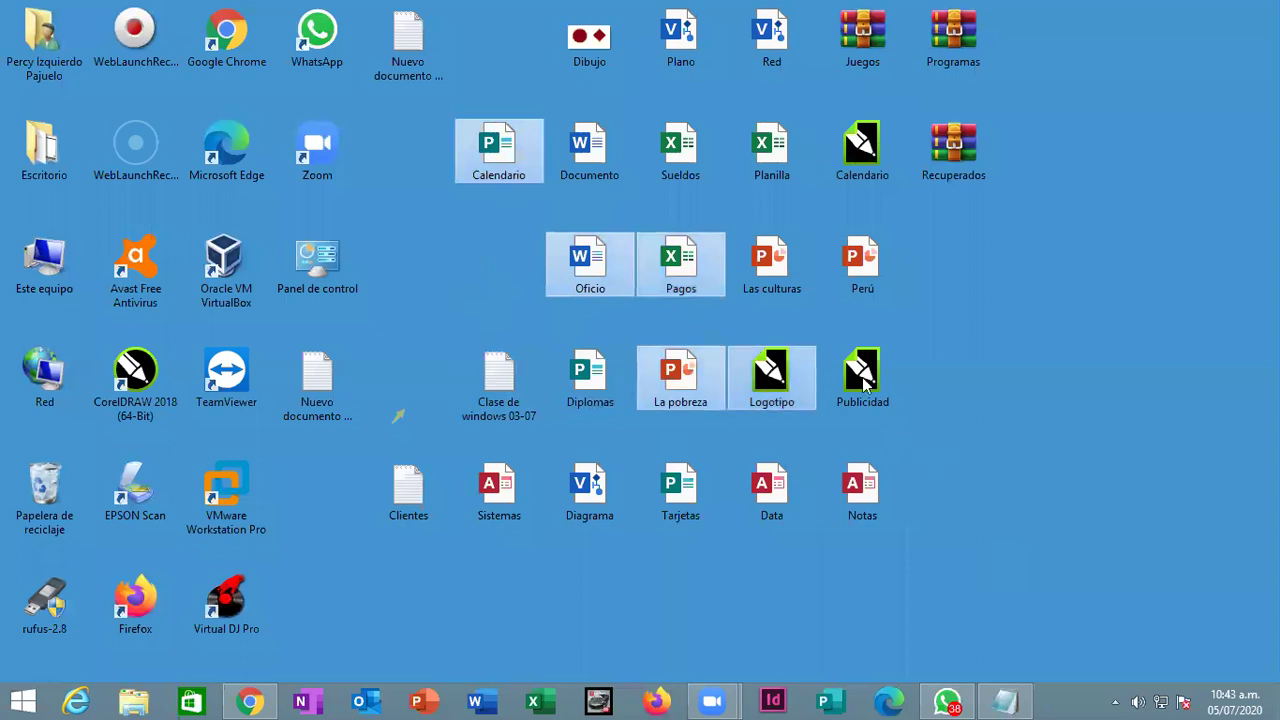
pyautogui.keyDown('ctrl'); pyautogui.click(863, 378); pyautogui.keyUp('ctrl')
pyautogui.keyDown('ctrl'); pyautogui.click(860, 488); pyautogui.keyUp('ctrl')
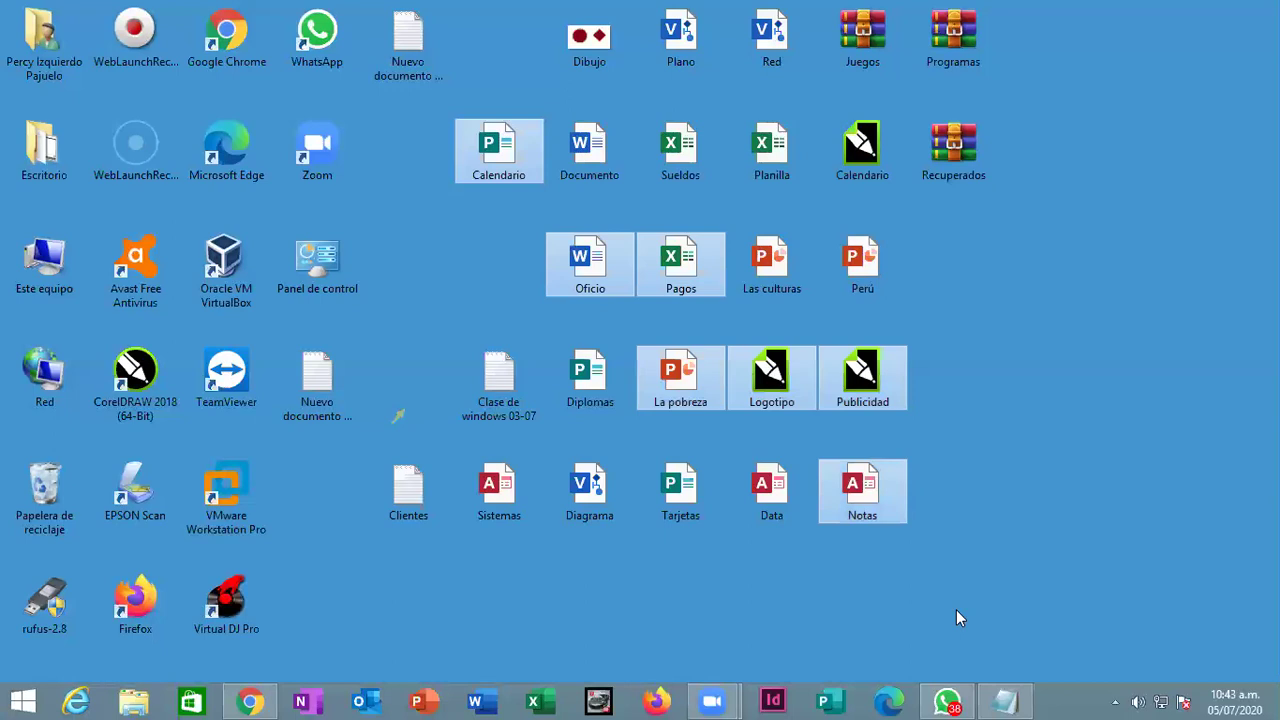
pyautogui.click(911, 563)
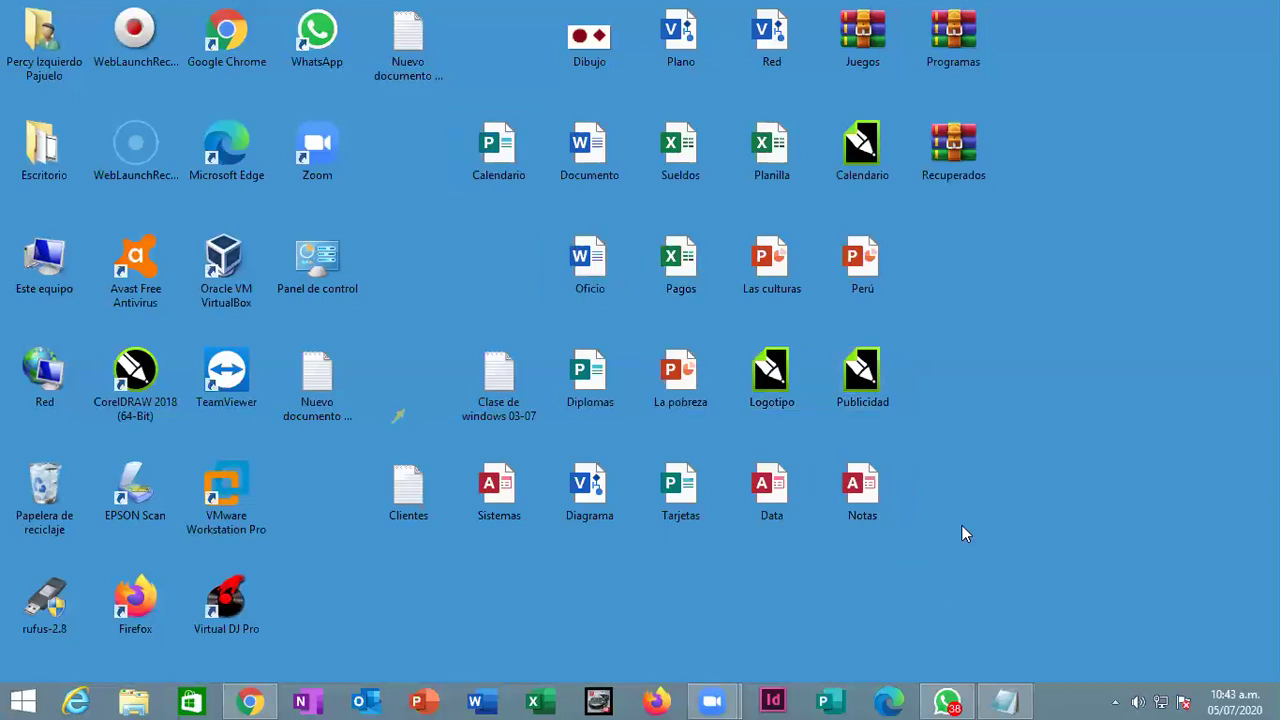
# Step: Hide the Calendario Publisher file and the Notas Access database together by enabling the Oculto attribute in their shared properties
pyautogui.click(496, 184)
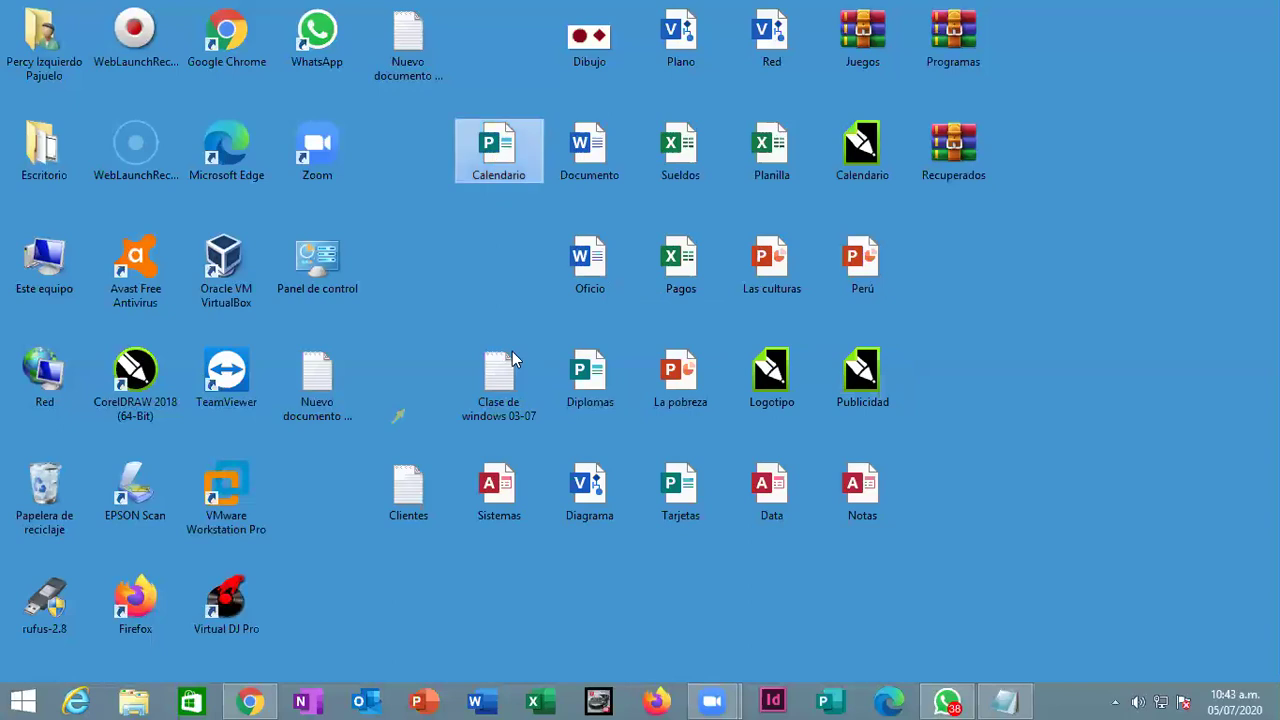
pyautogui.keyDown('ctrl'); pyautogui.click(514, 400); pyautogui.keyUp('ctrl')
pyautogui.keyDown('ctrl'); pyautogui.click(521, 425); pyautogui.keyUp('ctrl')
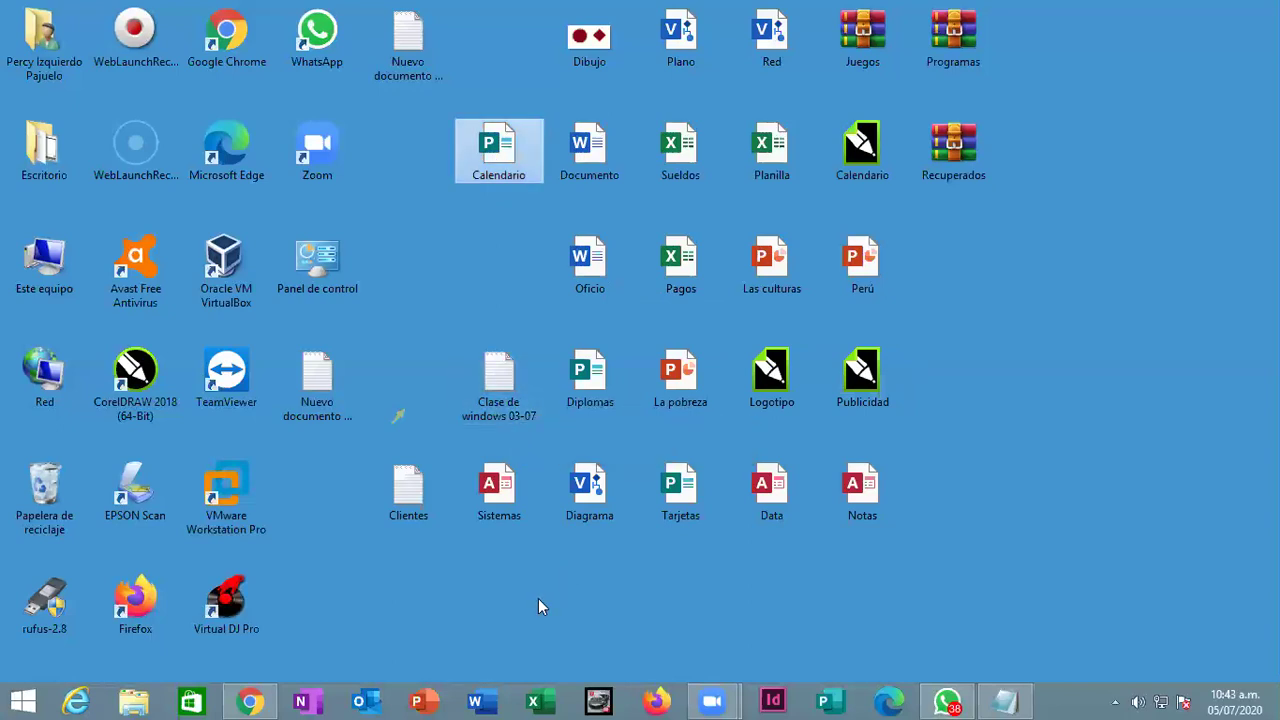
pyautogui.keyDown('ctrl'); pyautogui.click(866, 487); pyautogui.keyUp('ctrl')
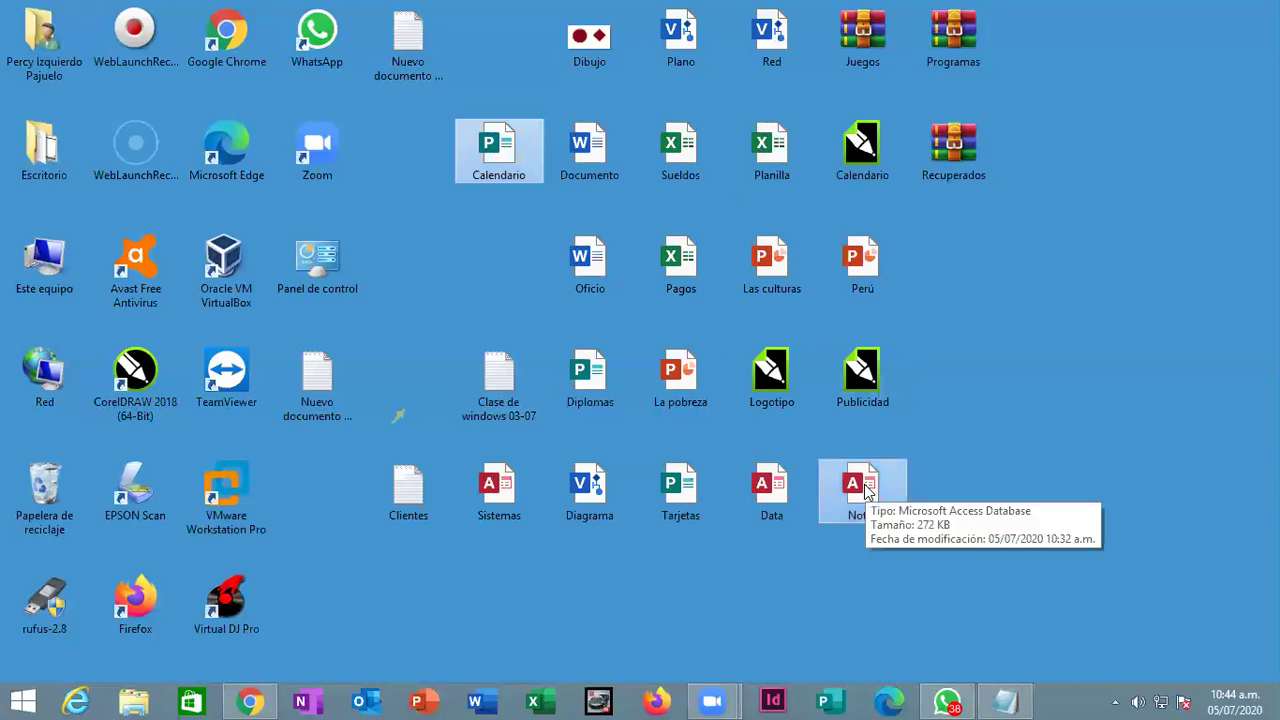
pyautogui.rightClick(866, 489)
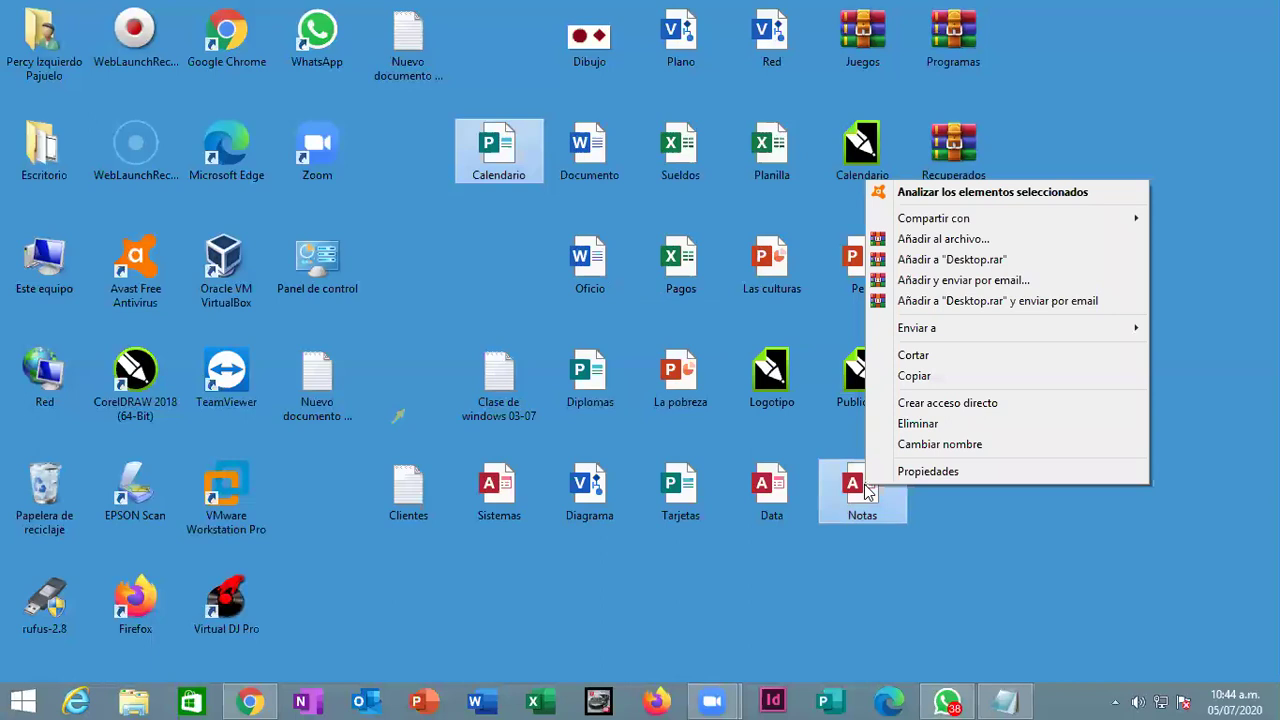
pyautogui.click(935, 471)
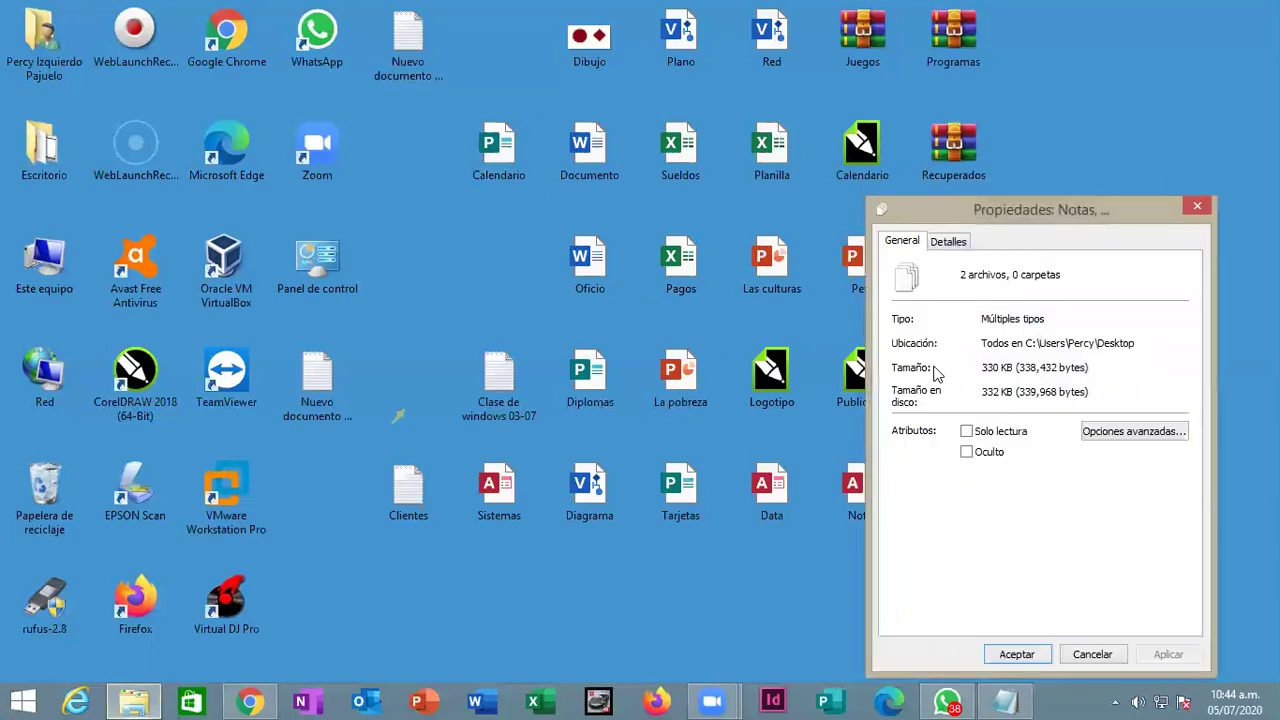
pyautogui.moveTo(939, 213); pyautogui.dragTo(593, 130)
pyautogui.click(630, 374)
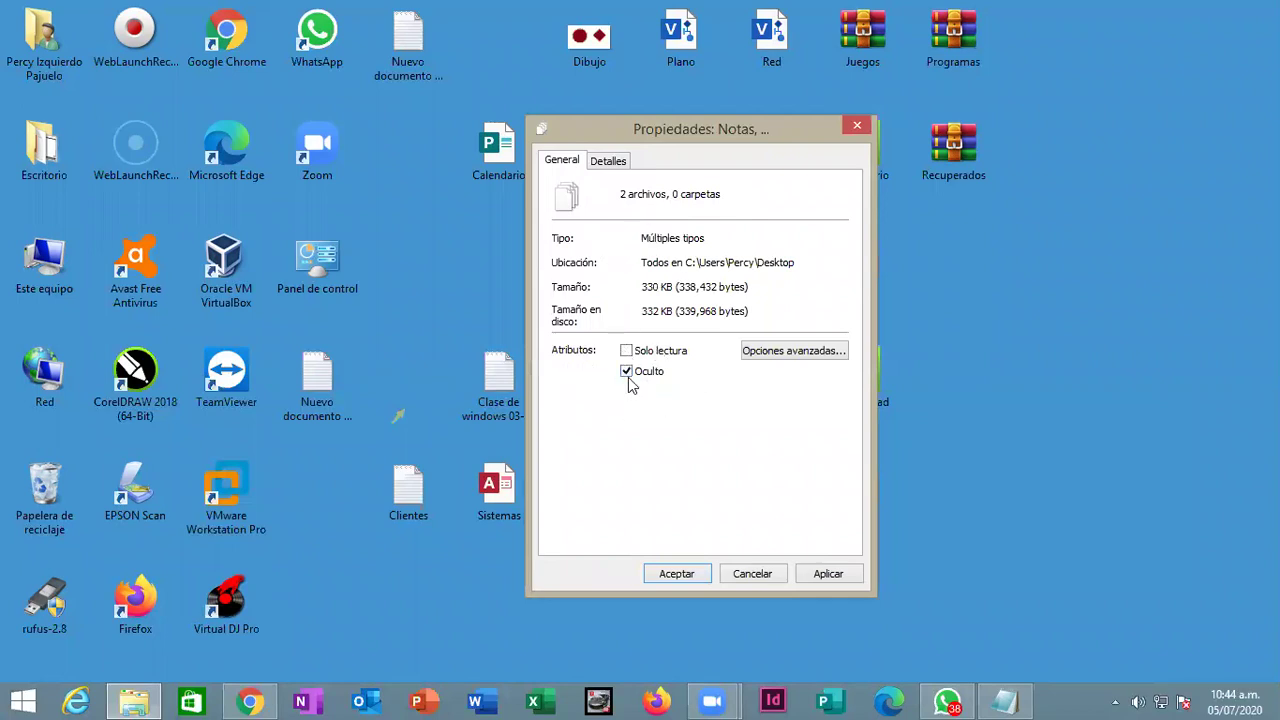
pyautogui.click(677, 574)
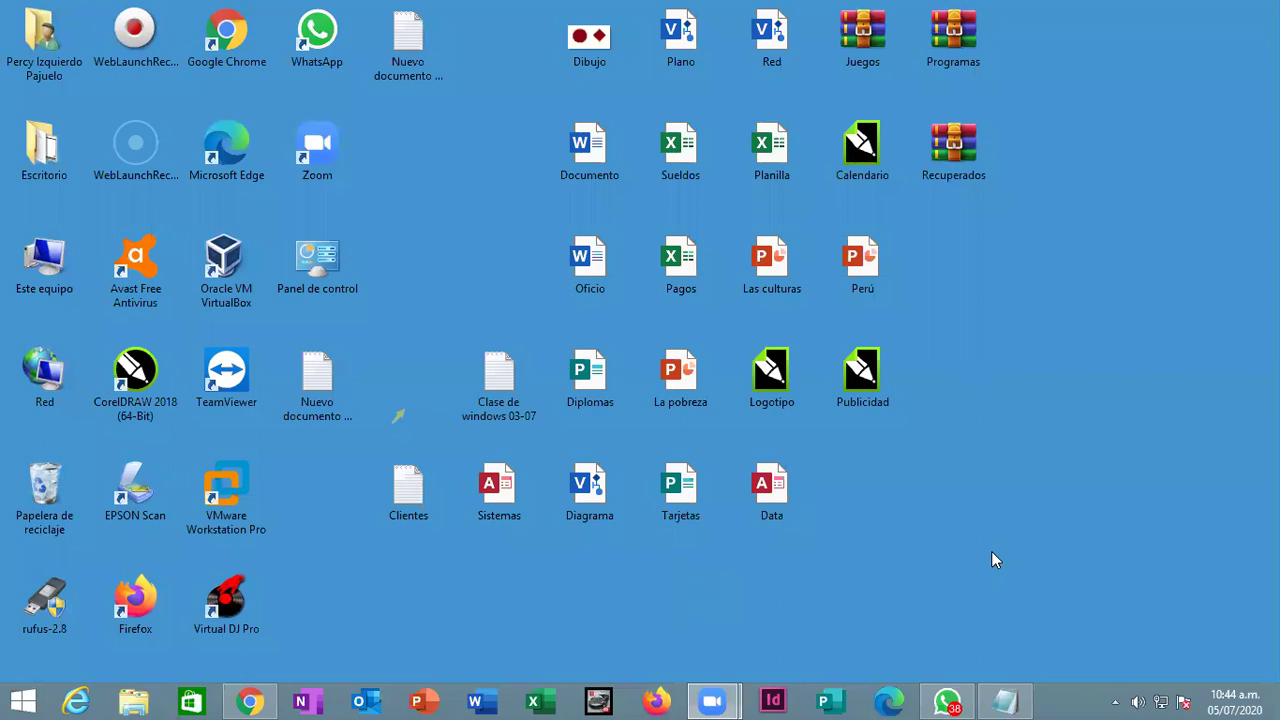
# Step: Hide the Sueldos, Las culturas and Calendario CorelDRAW files together by enabling the Oculto attribute in their shared properties
pyautogui.click(684, 161)
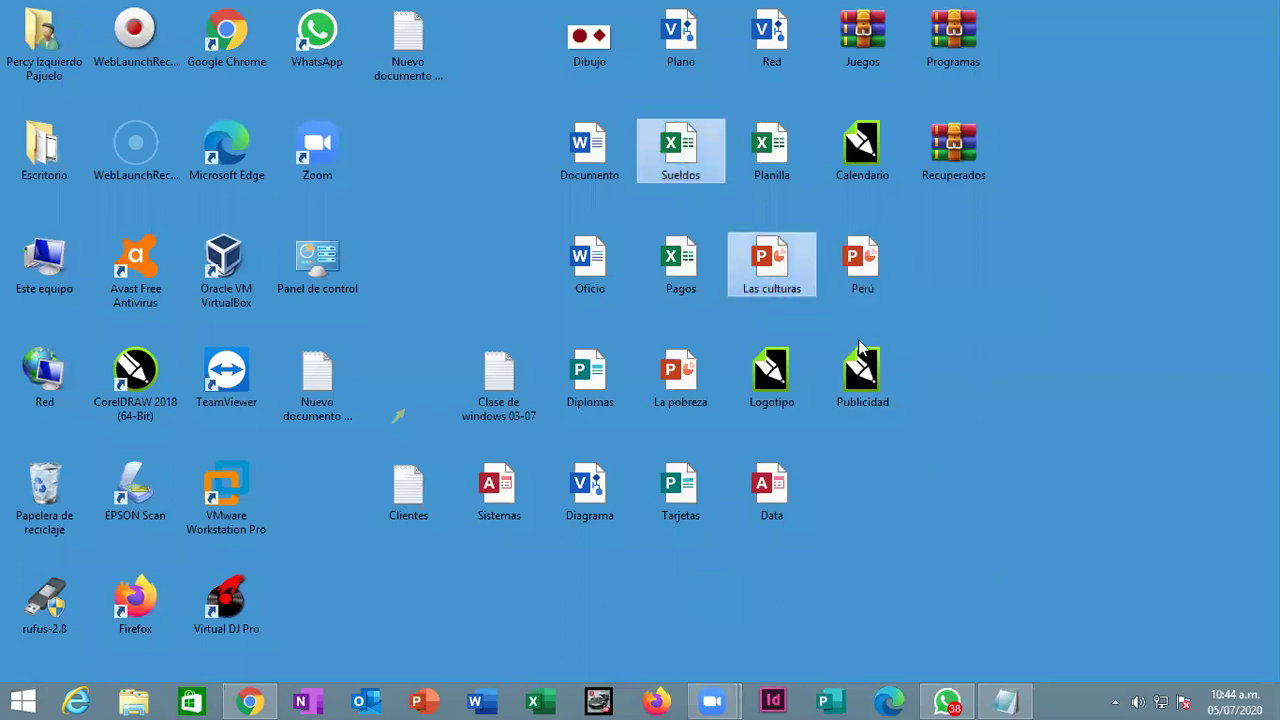
pyautogui.keyDown('ctrl'); pyautogui.click(862, 150); pyautogui.keyUp('ctrl')
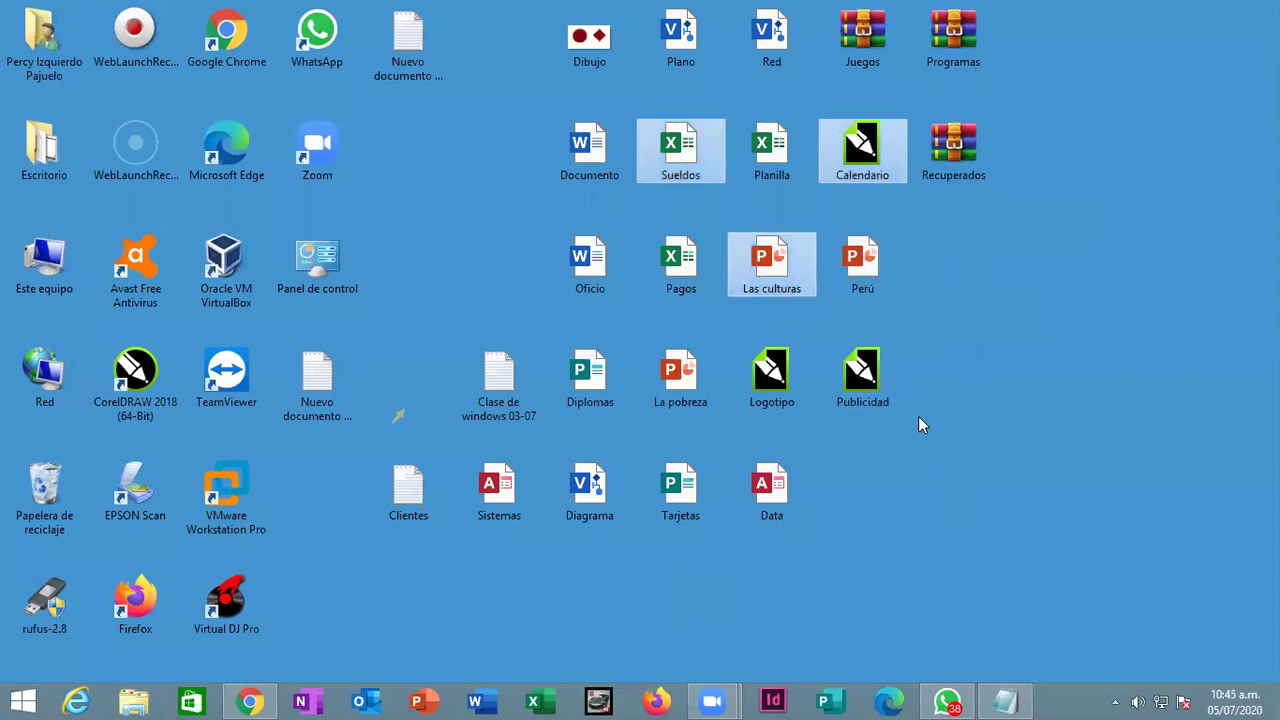
pyautogui.rightClick(773, 258)
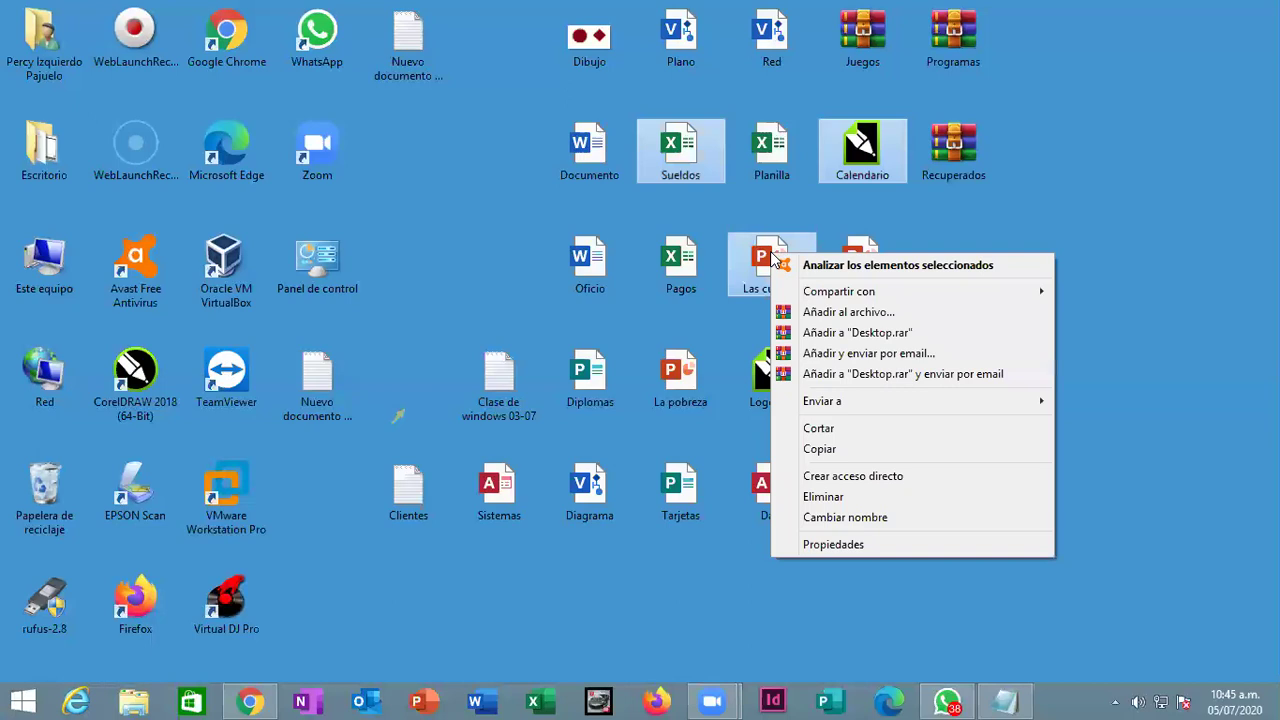
pyautogui.click(898, 546)
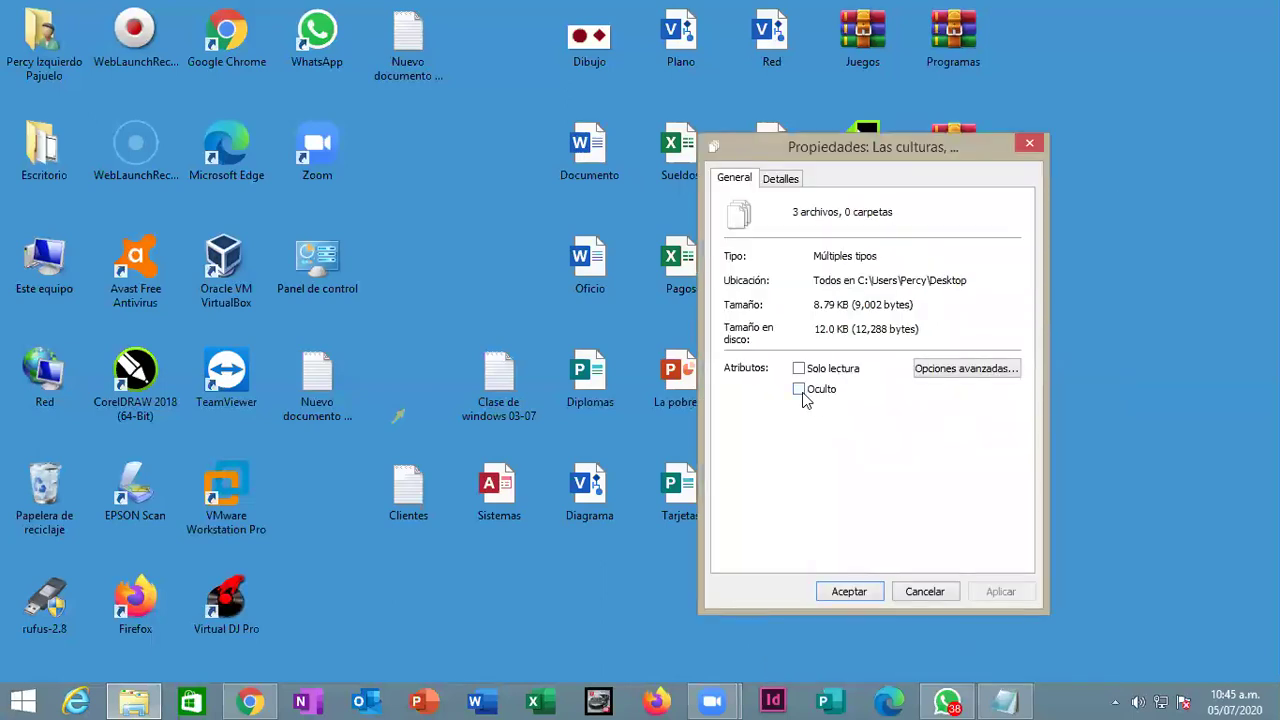
pyautogui.click(803, 396)
pyautogui.click(848, 592)
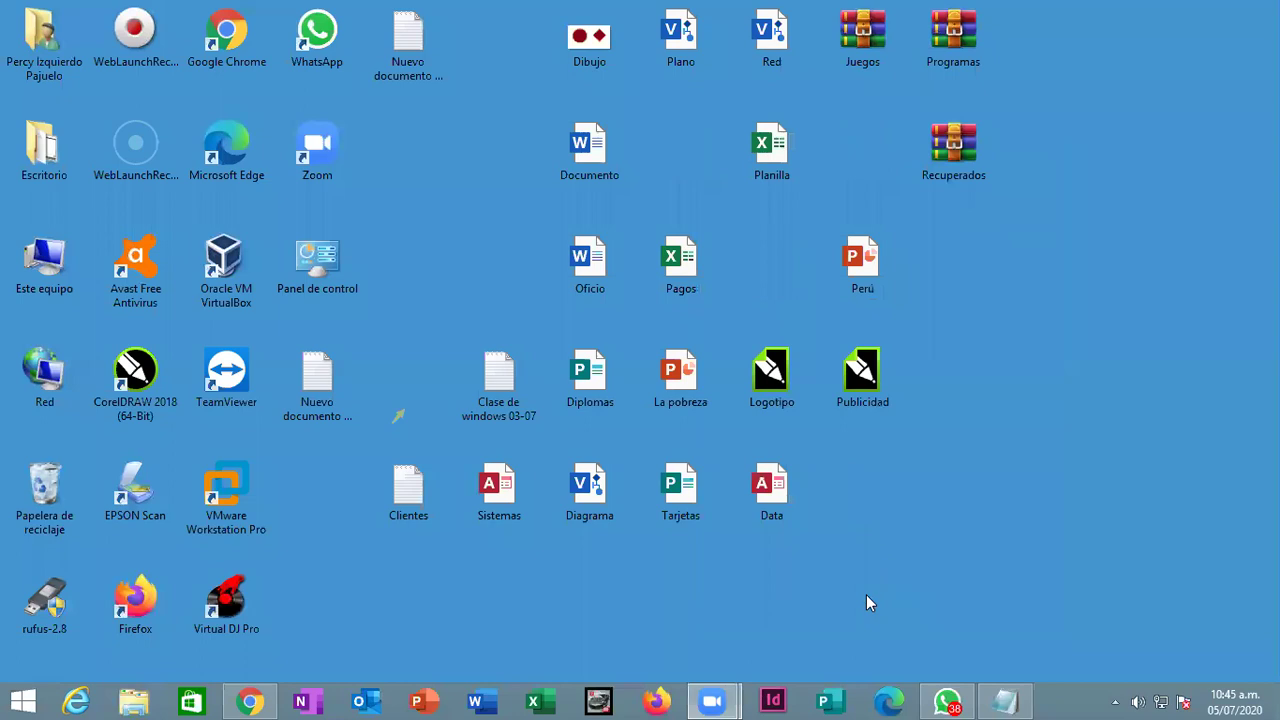
# Step: In the Notepad notes, add "(Hay que activar una opcion que me permita ver los archivos ocultos)" under the Desocultar Archivos heading's dashed line
pyautogui.click(1002, 698)
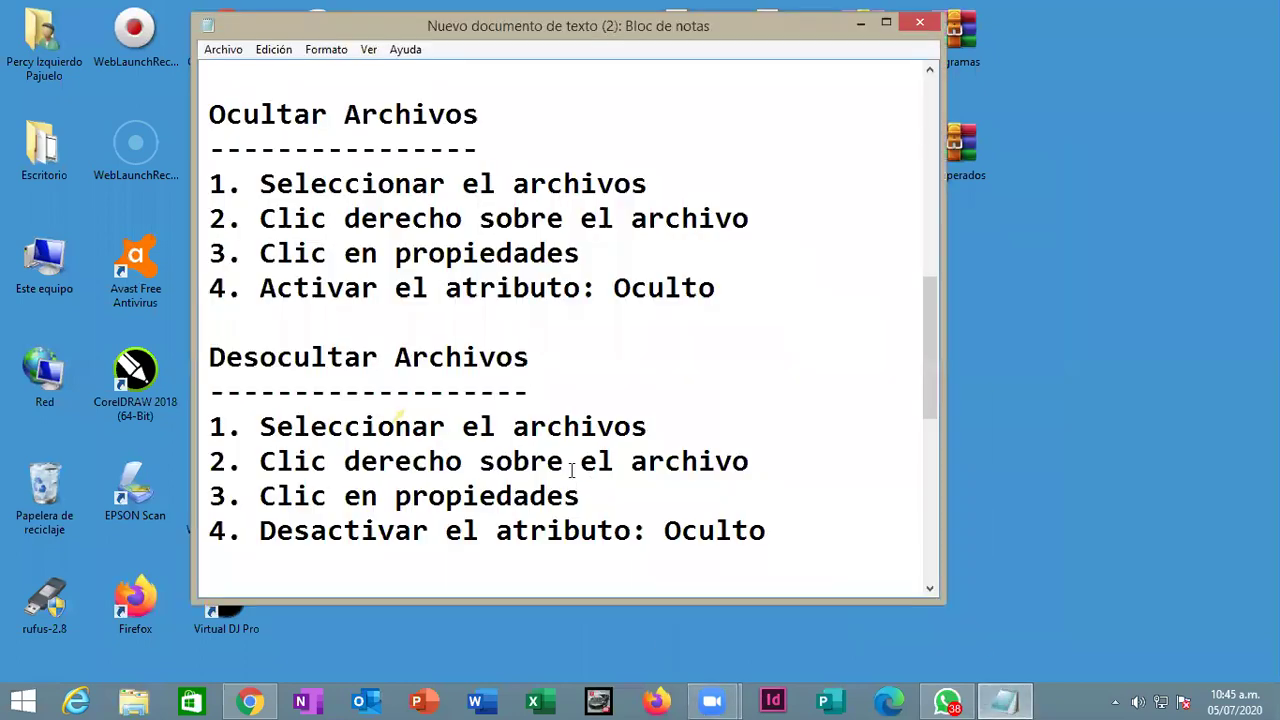
pyautogui.press('Return')
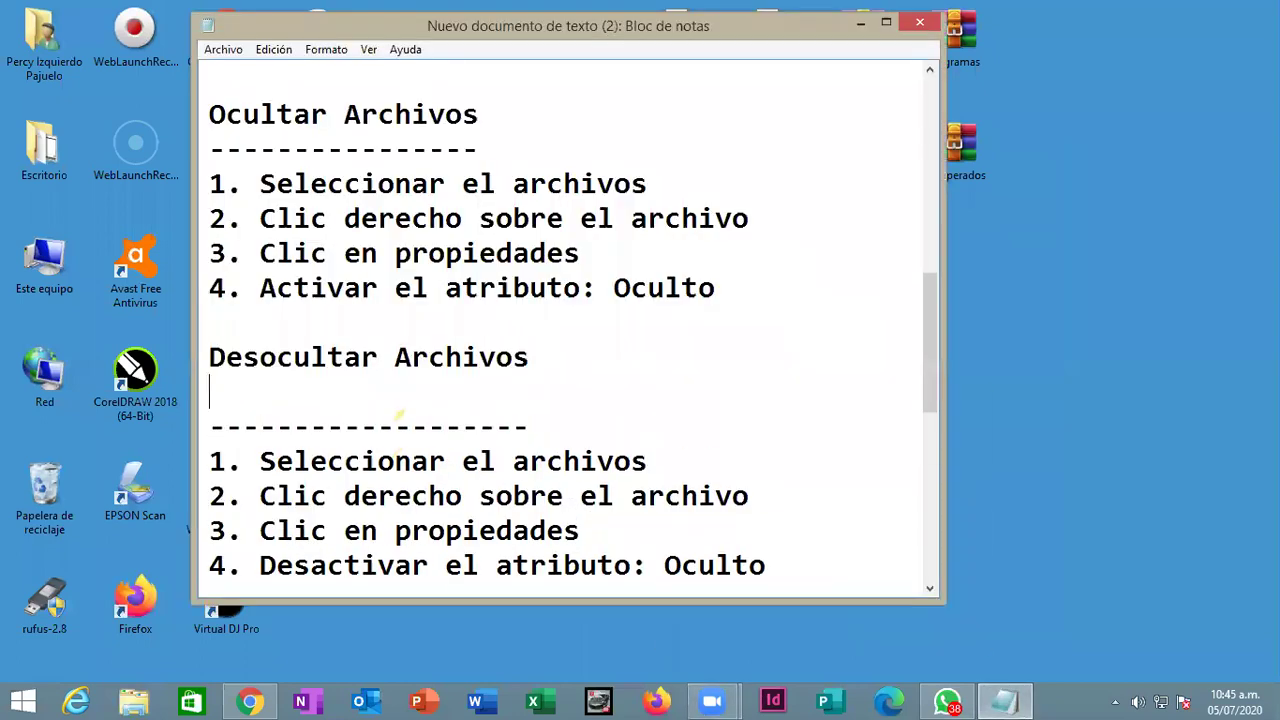
pyautogui.press('BackSpace')
pyautogui.press('Return')
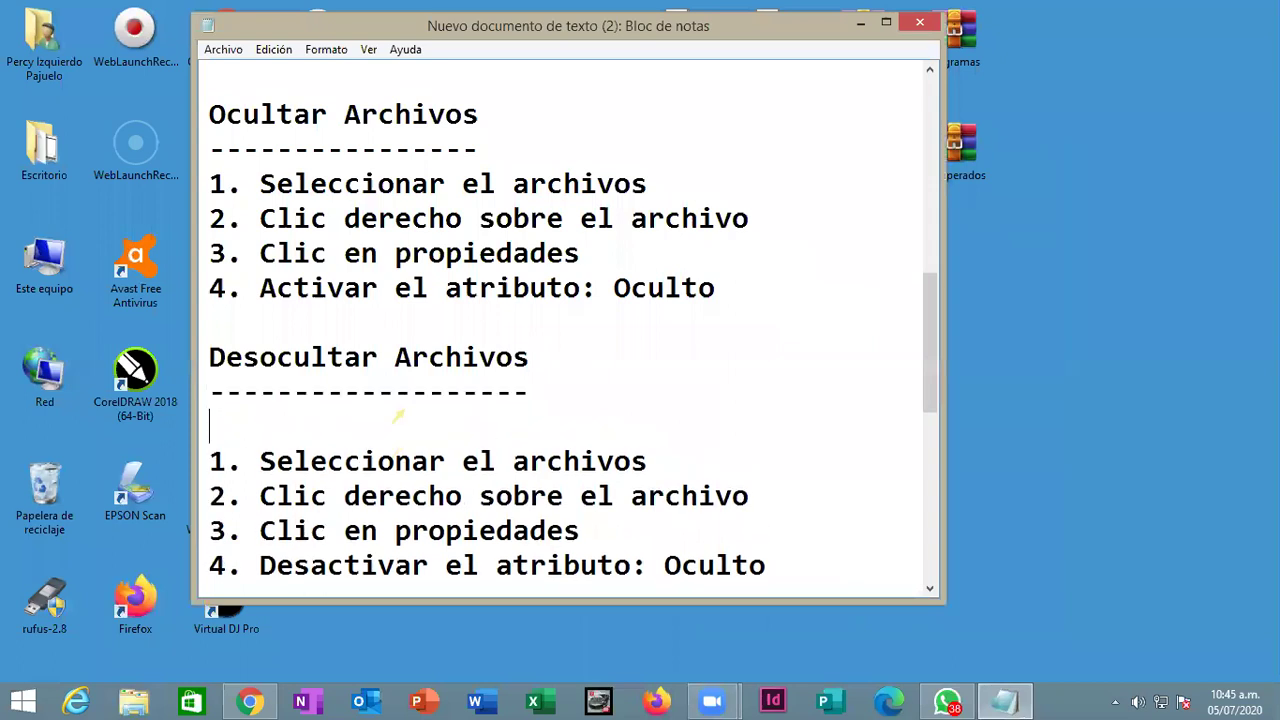
pyautogui.write('(')
pyautogui.scroll(-1, 575, 322)
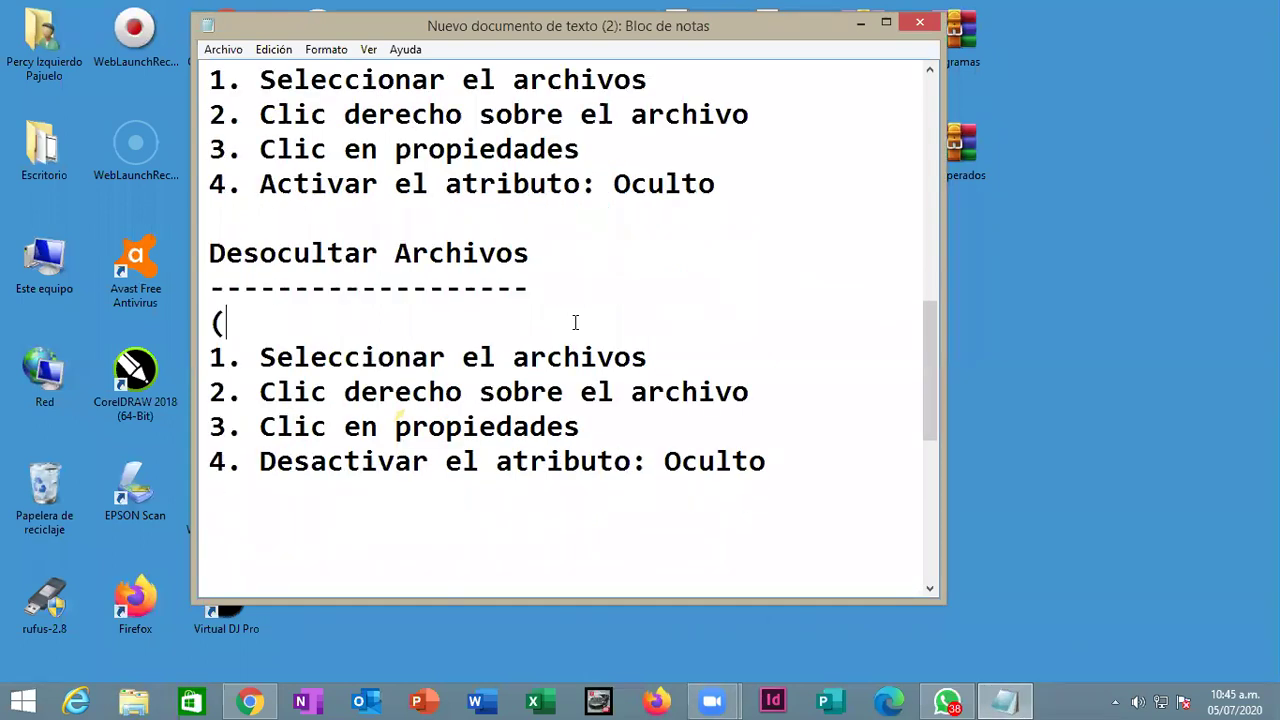
pyautogui.write('Hay que activar una ')
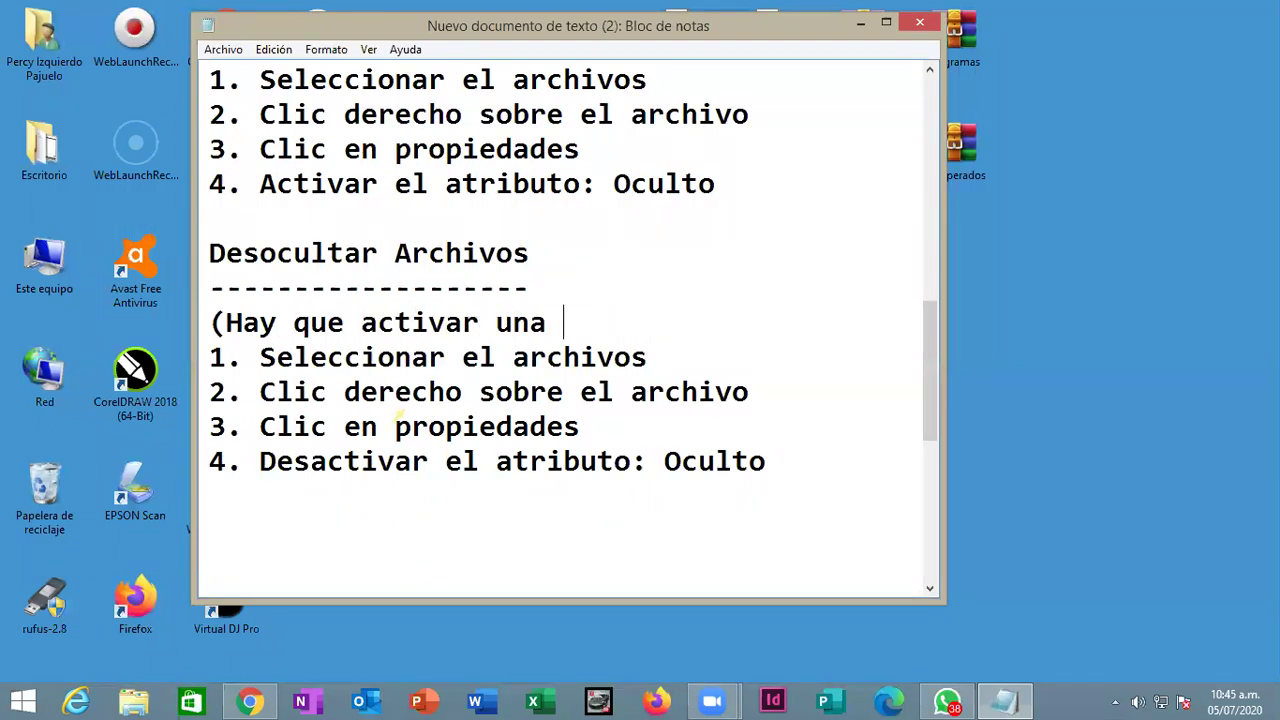
pyautogui.write('opcion que ,e')
pyautogui.press('BackSpace')
pyautogui.press('BackSpace')
pyautogui.write('me permita ver los archivos ocultos)')
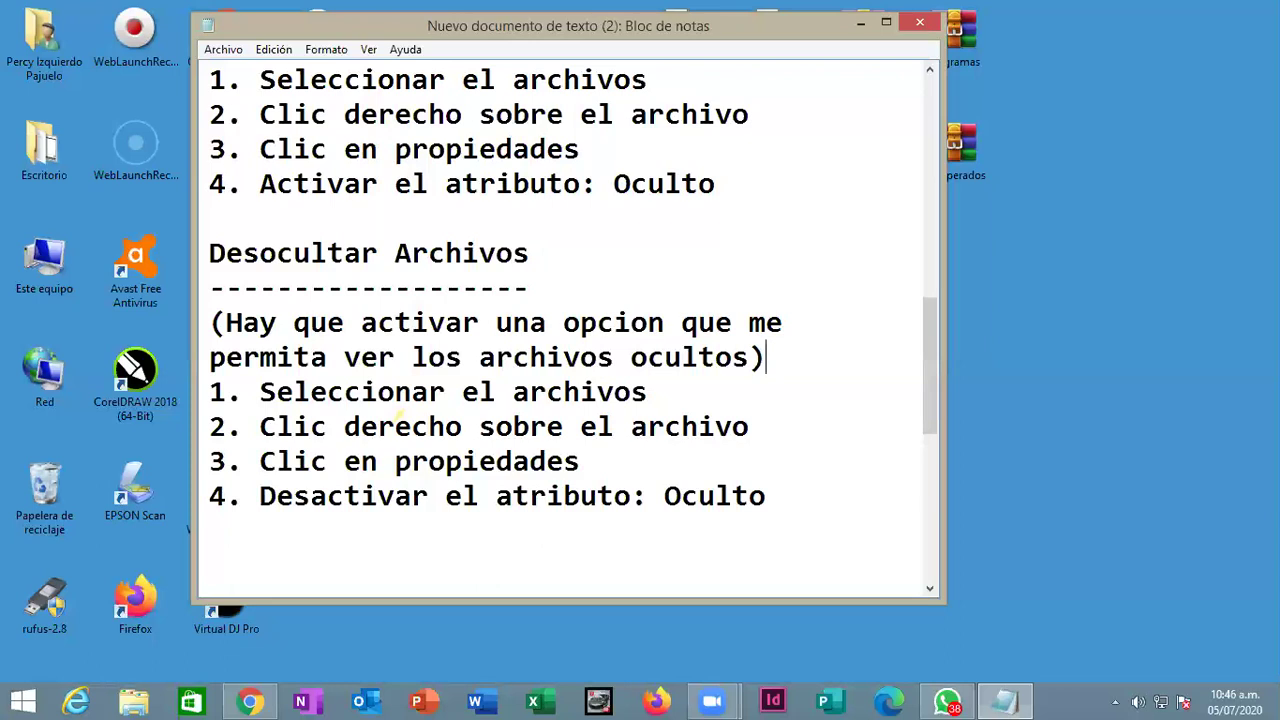
# Step: Highlight the four Desocultar Archivos steps in the notes to point them out, and review both procedures
pyautogui.moveTo(209, 392); pyautogui.dragTo(806, 497)
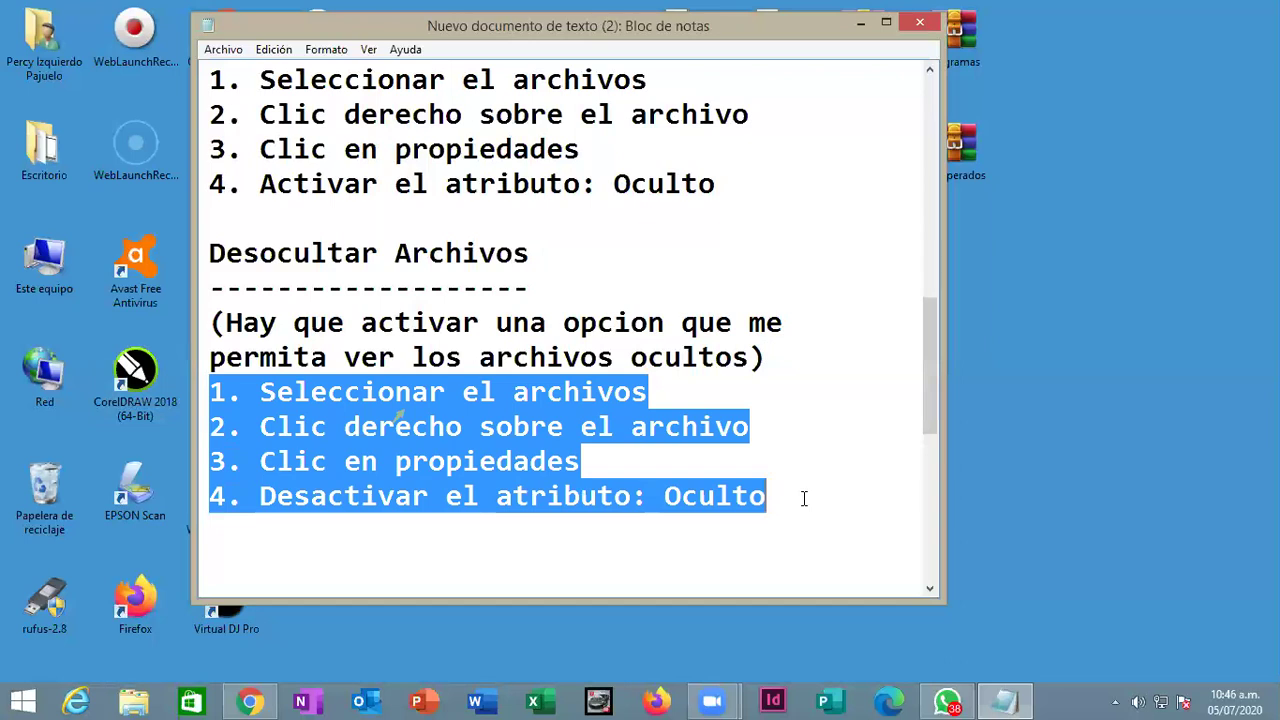
pyautogui.click(803, 498)
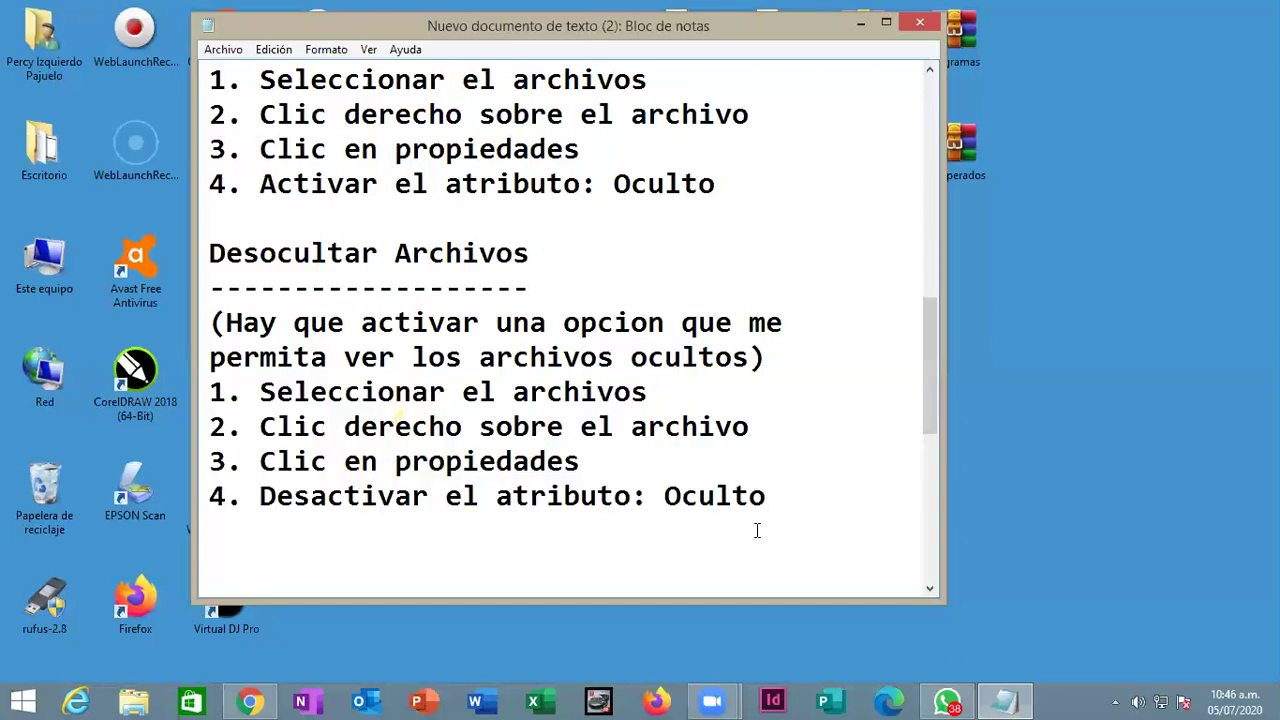
pyautogui.scroll(-1, 757, 531)
pyautogui.scroll(2, 757, 531)
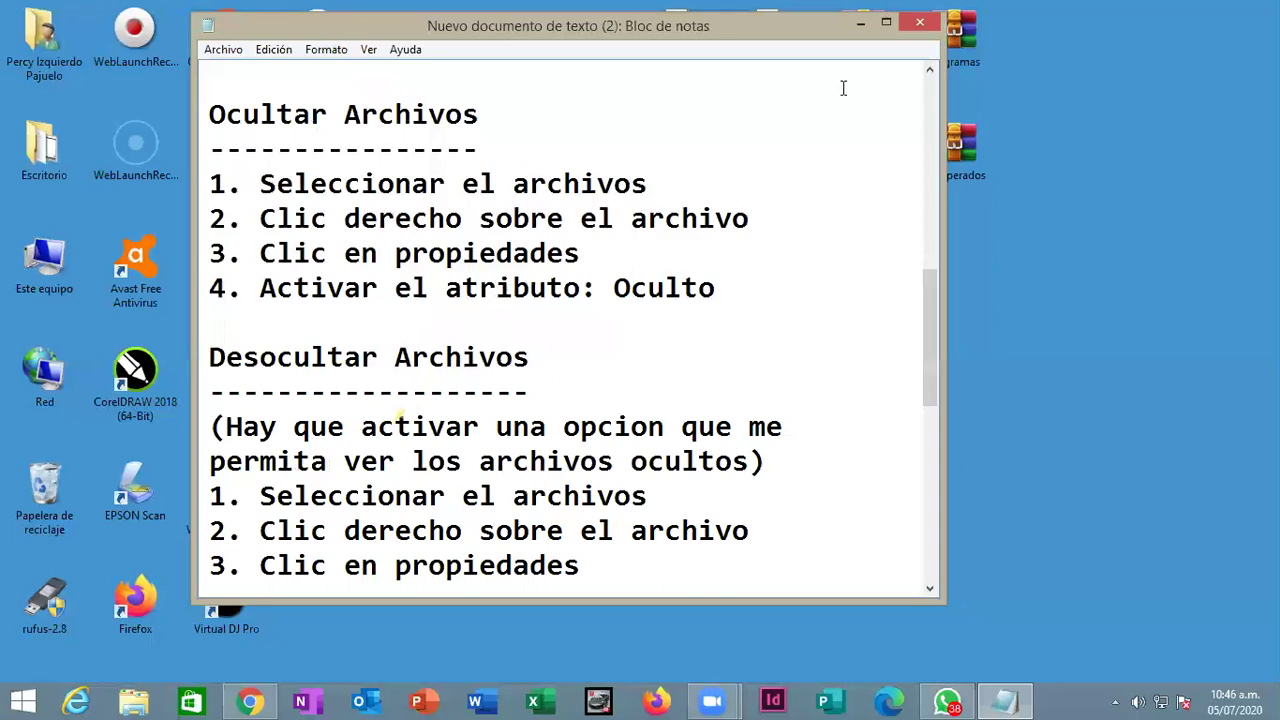
# Step: Open a File Explorer window, and add the line "Windows + E ---> Explorador de archivos" below the unhiding steps in the Notepad notes
pyautogui.press('super+d')
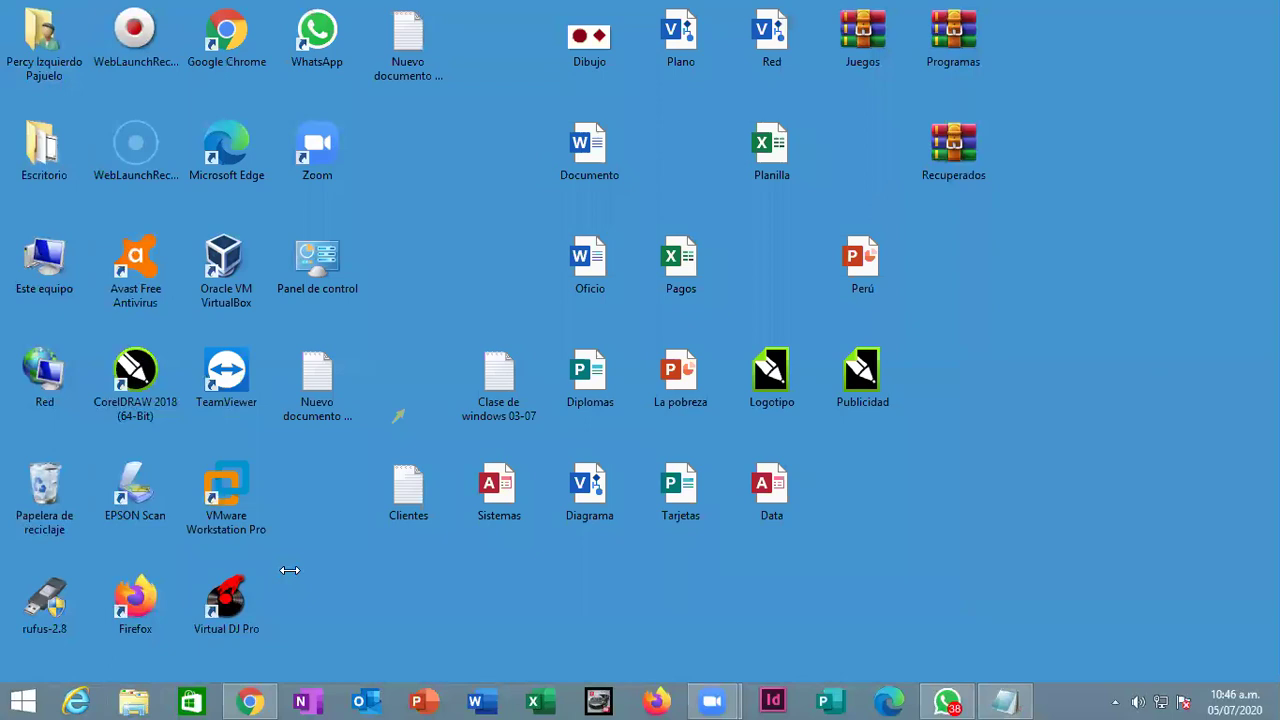
pyautogui.press('super+e')
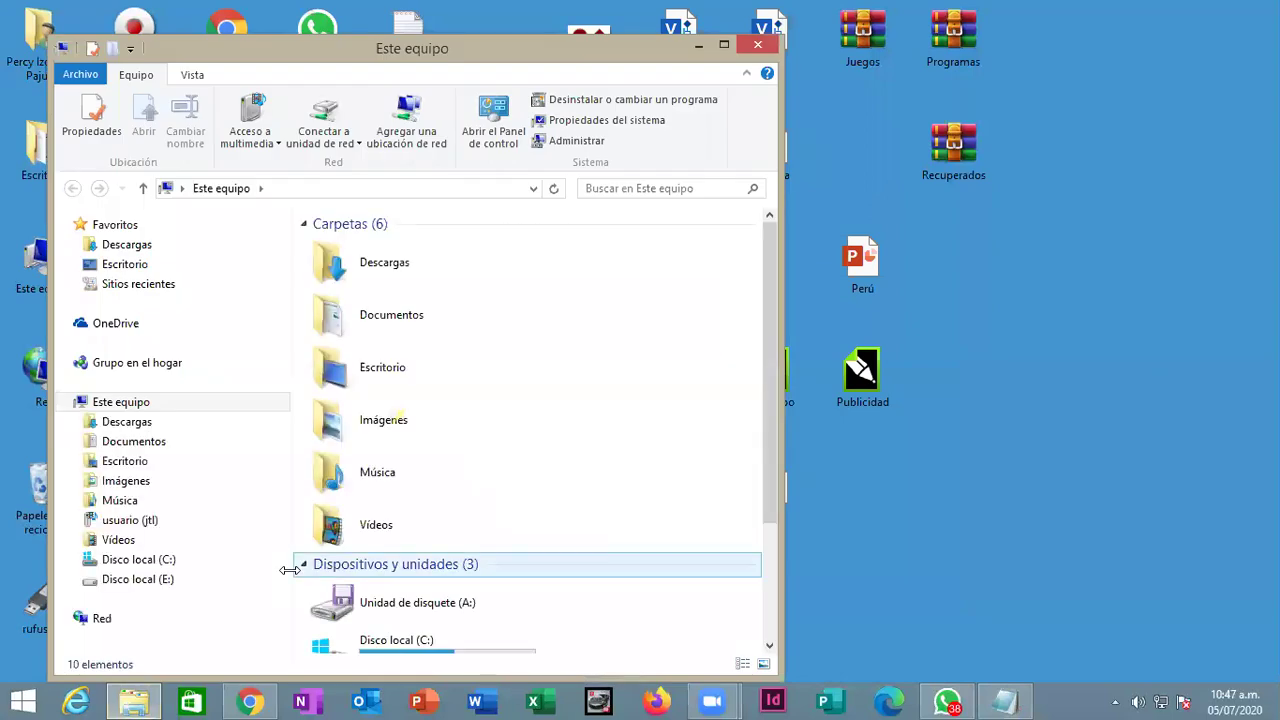
pyautogui.hotkey('alt', 'Tab')
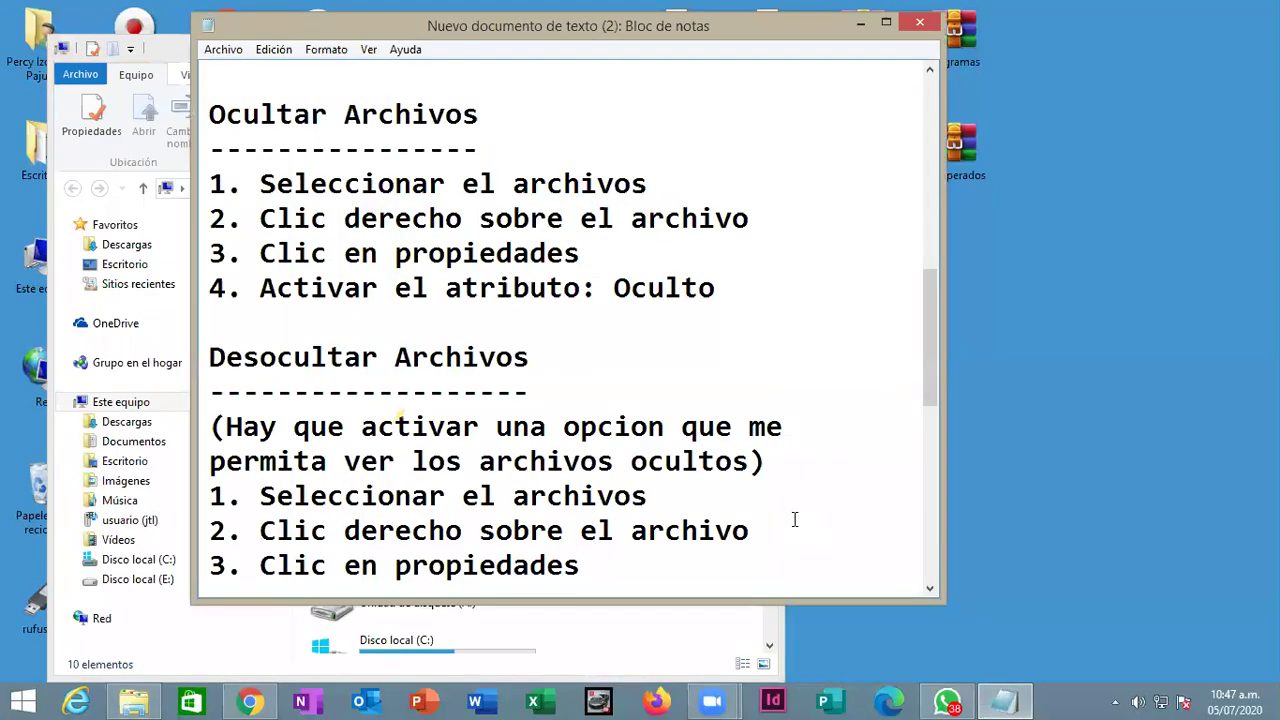
pyautogui.scroll(-1, 708, 459)
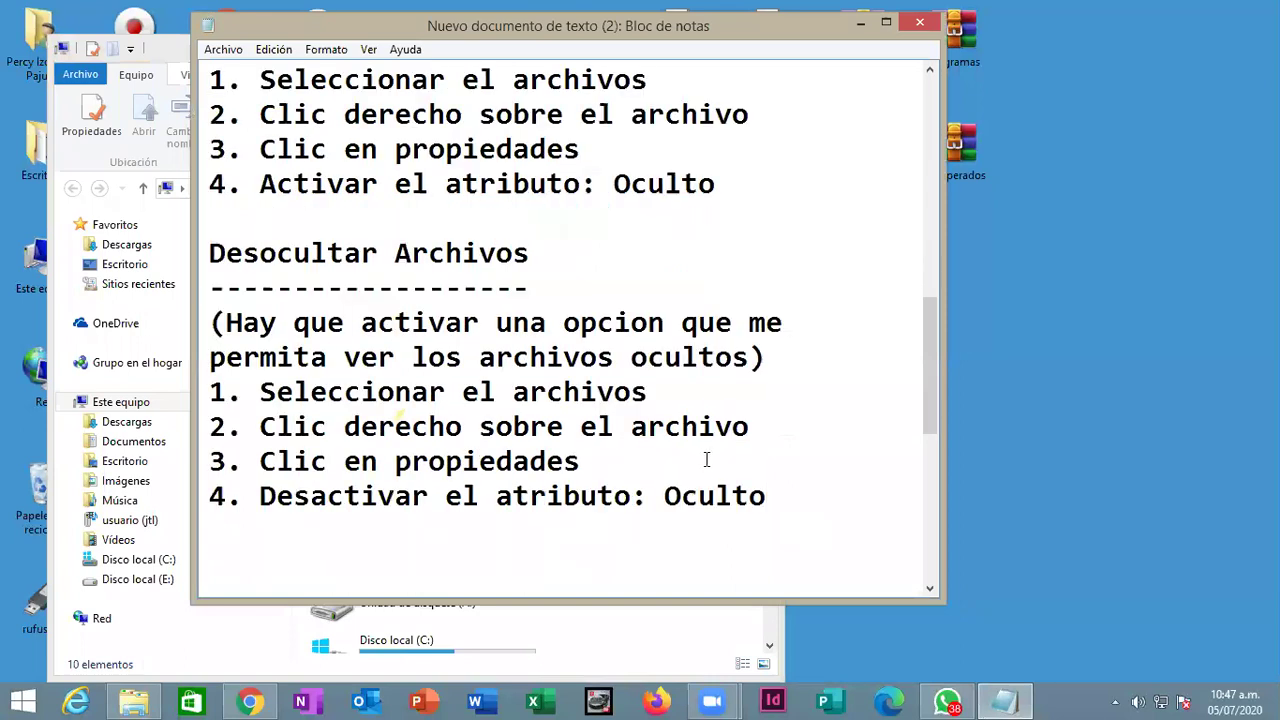
pyautogui.scroll(-2, 689, 463)
pyautogui.click(464, 431)
pyautogui.press('BackSpace')
pyautogui.press('BackSpace')
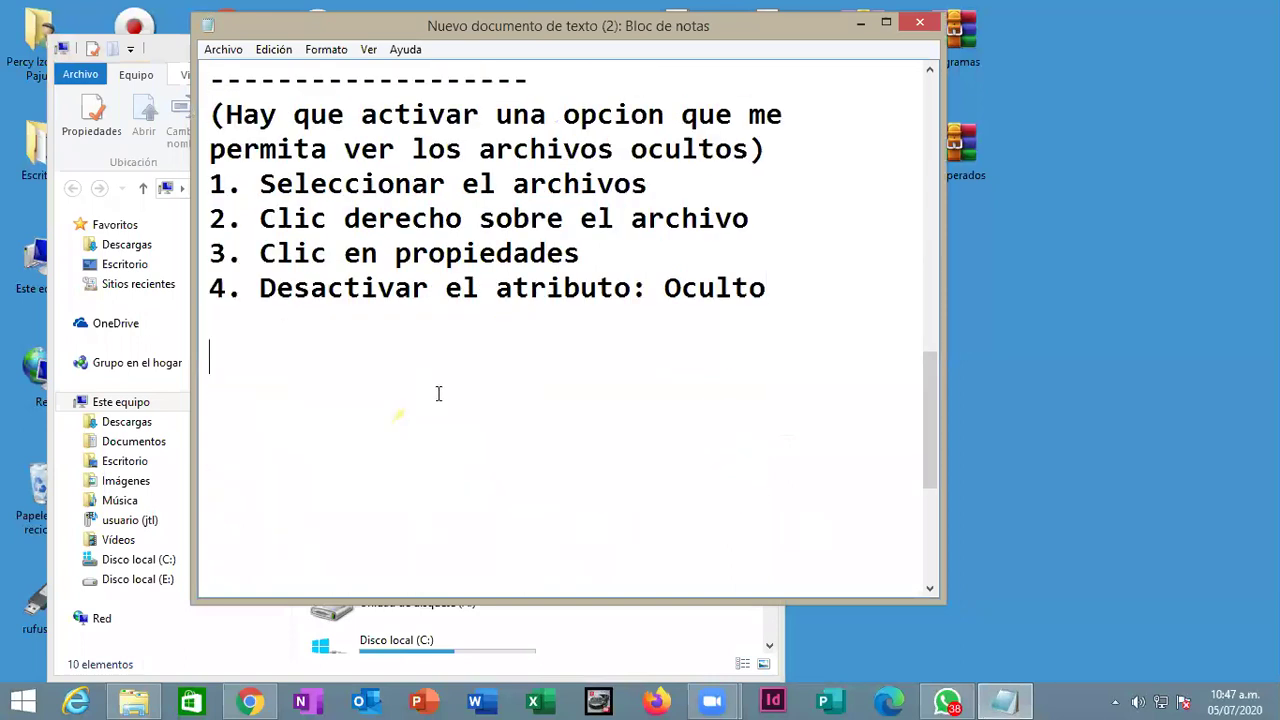
pyautogui.write('Windows + c')
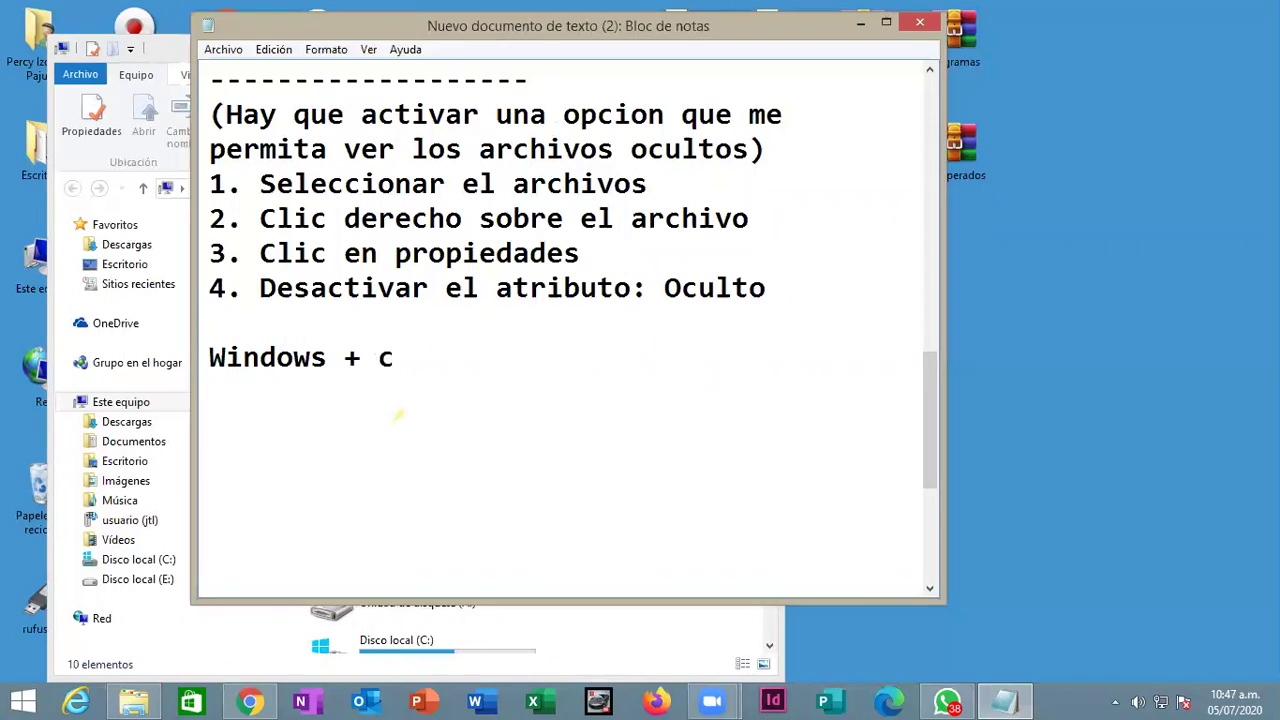
pyautogui.press('BackSpace')
pyautogui.write('E ---> Explorador d')
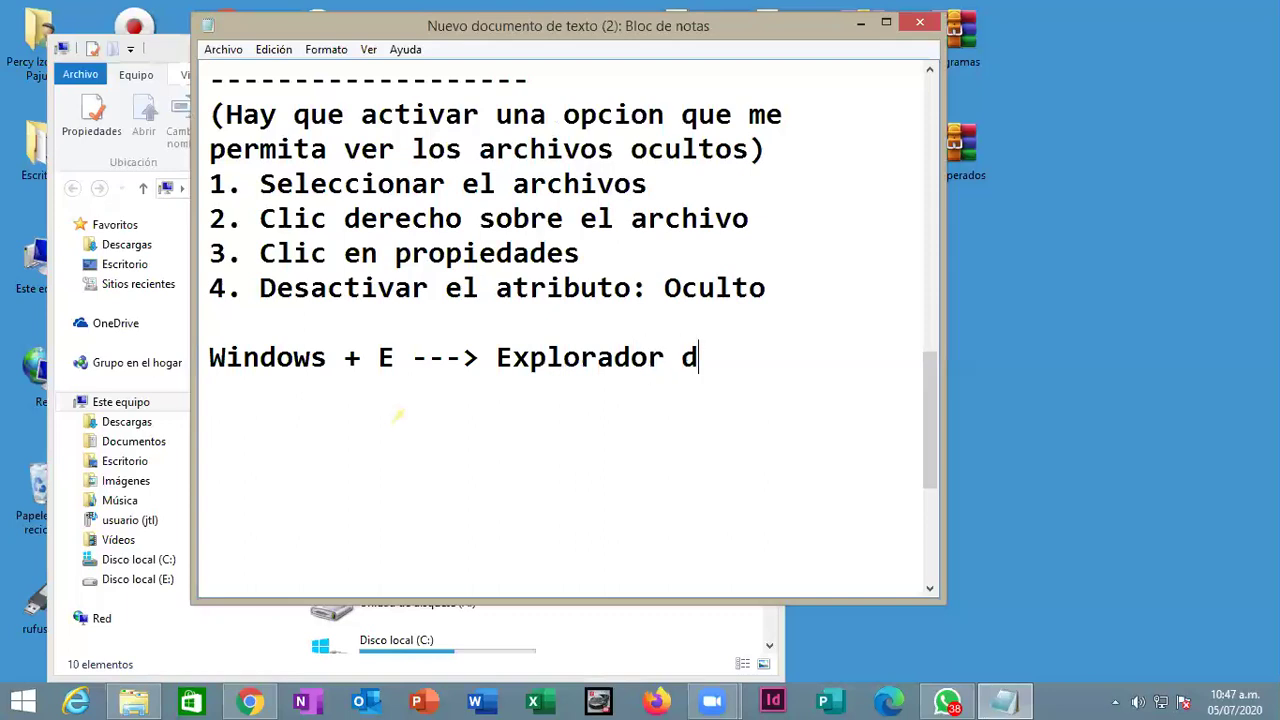
pyautogui.write('e archivos')
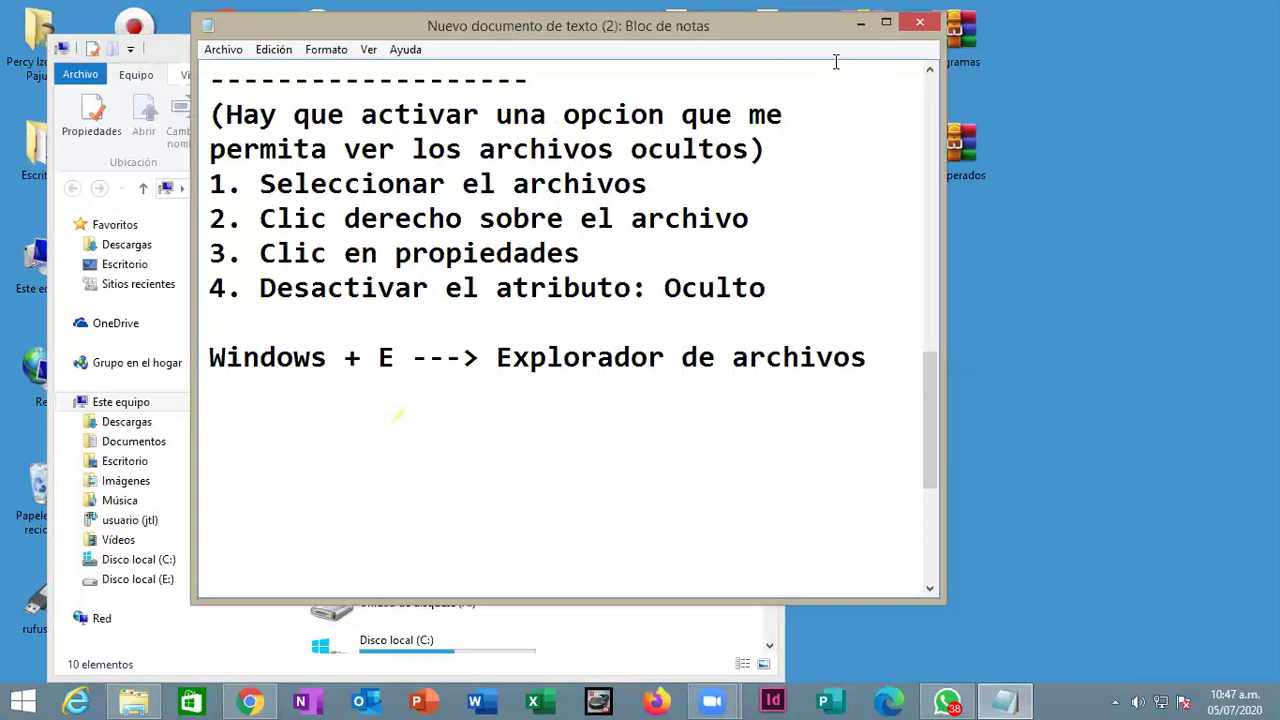
# Step: Minimize the notes, maximize File Explorer, enable the display of Elementos ocultos, and return to the desktop
pyautogui.moveTo(726, 53); pyautogui.dragTo(795, 83)
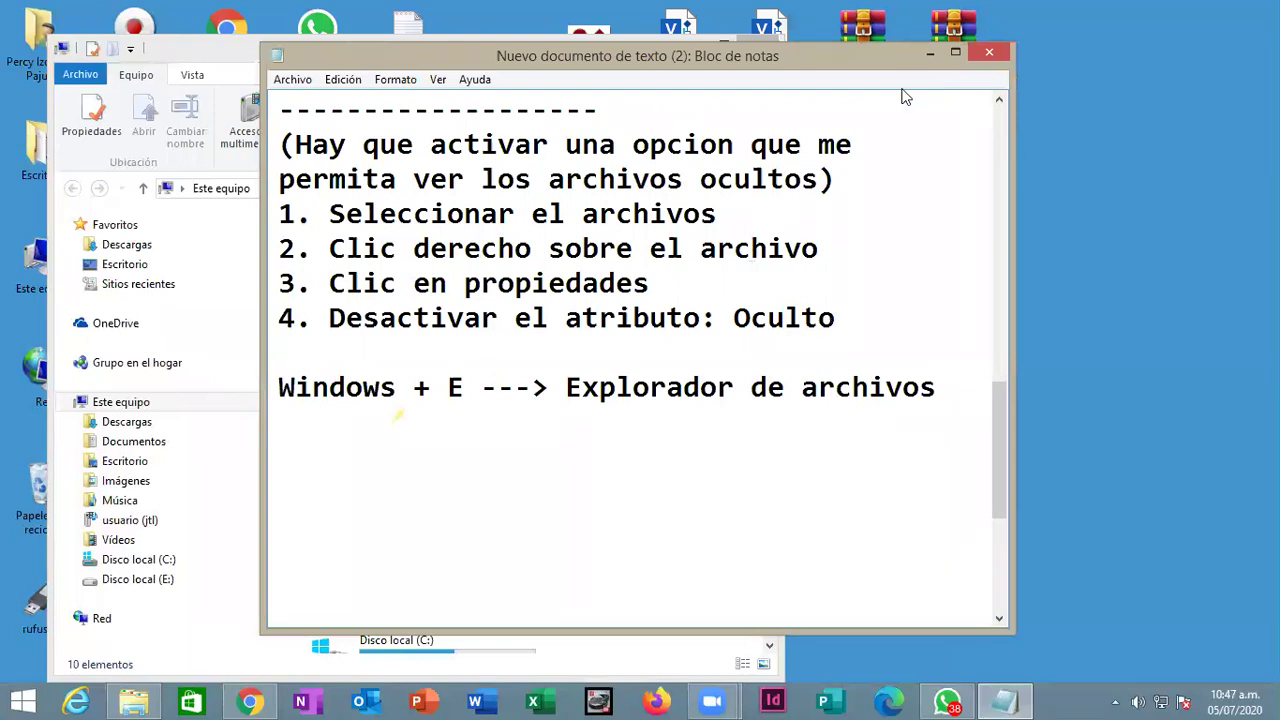
pyautogui.click(930, 53)
pyautogui.doubleClick(535, 55)
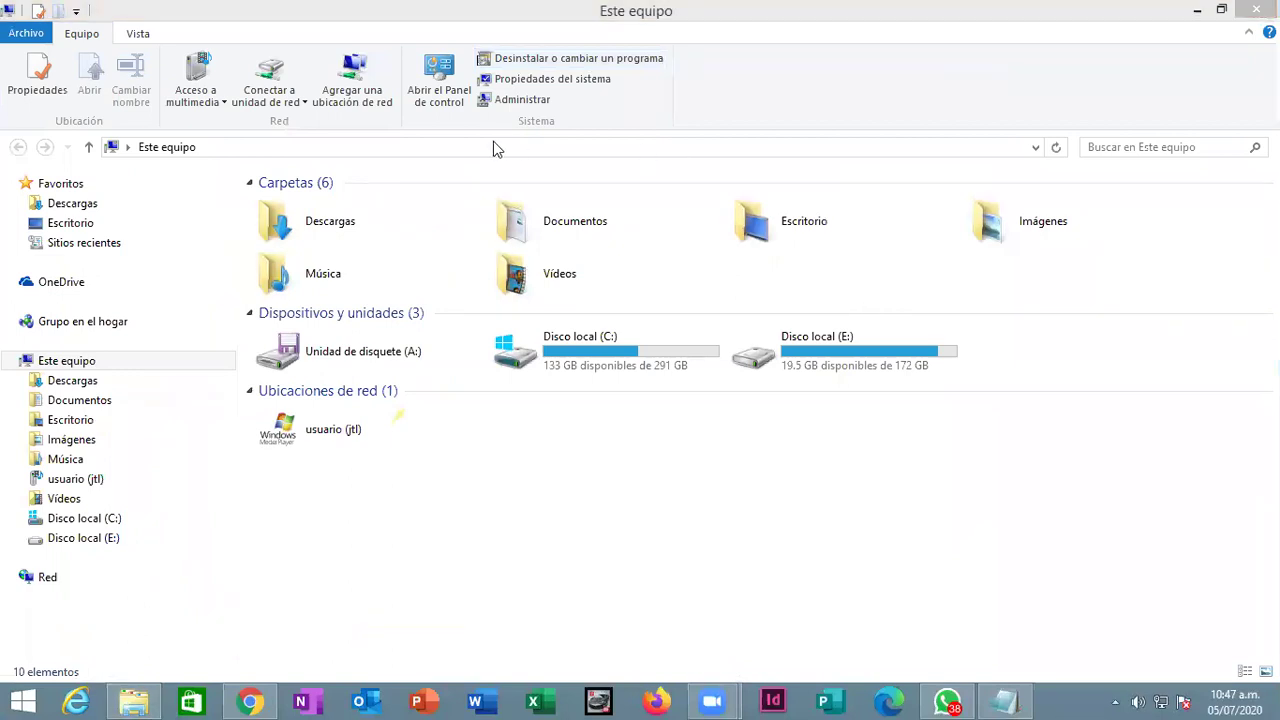
pyautogui.click(140, 36)
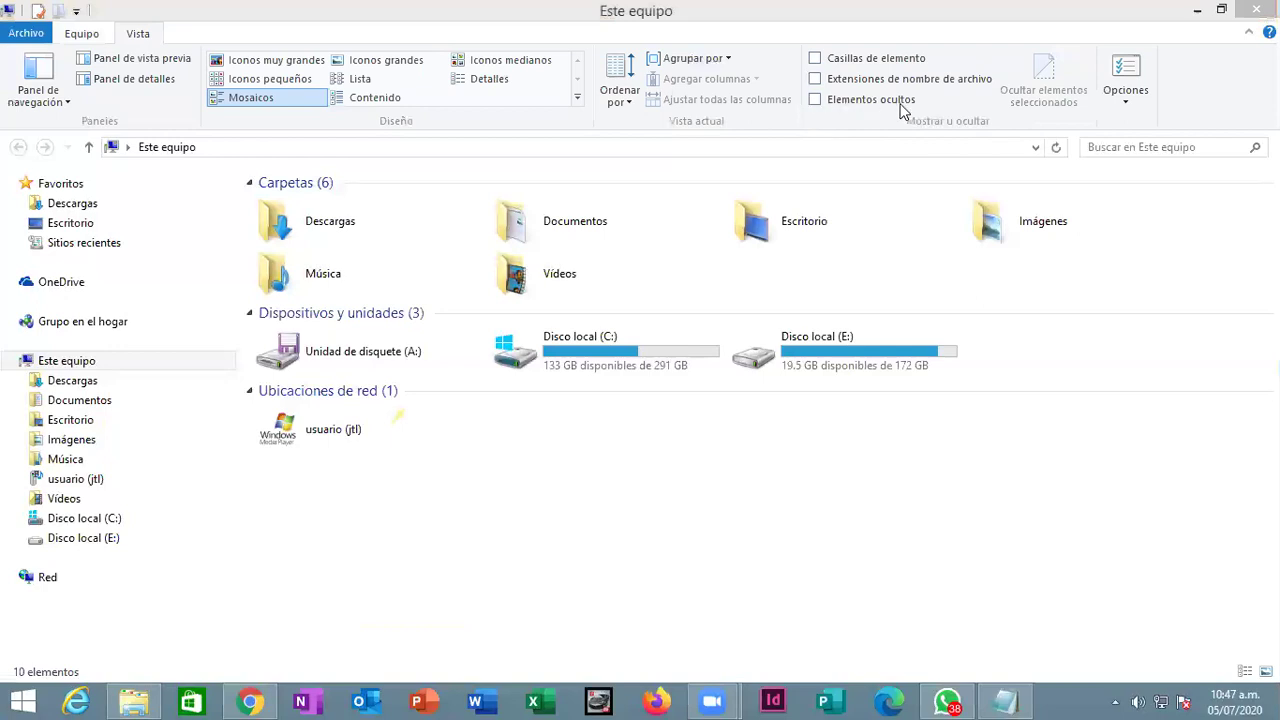
pyautogui.click(814, 100)
pyautogui.click(1197, 10)
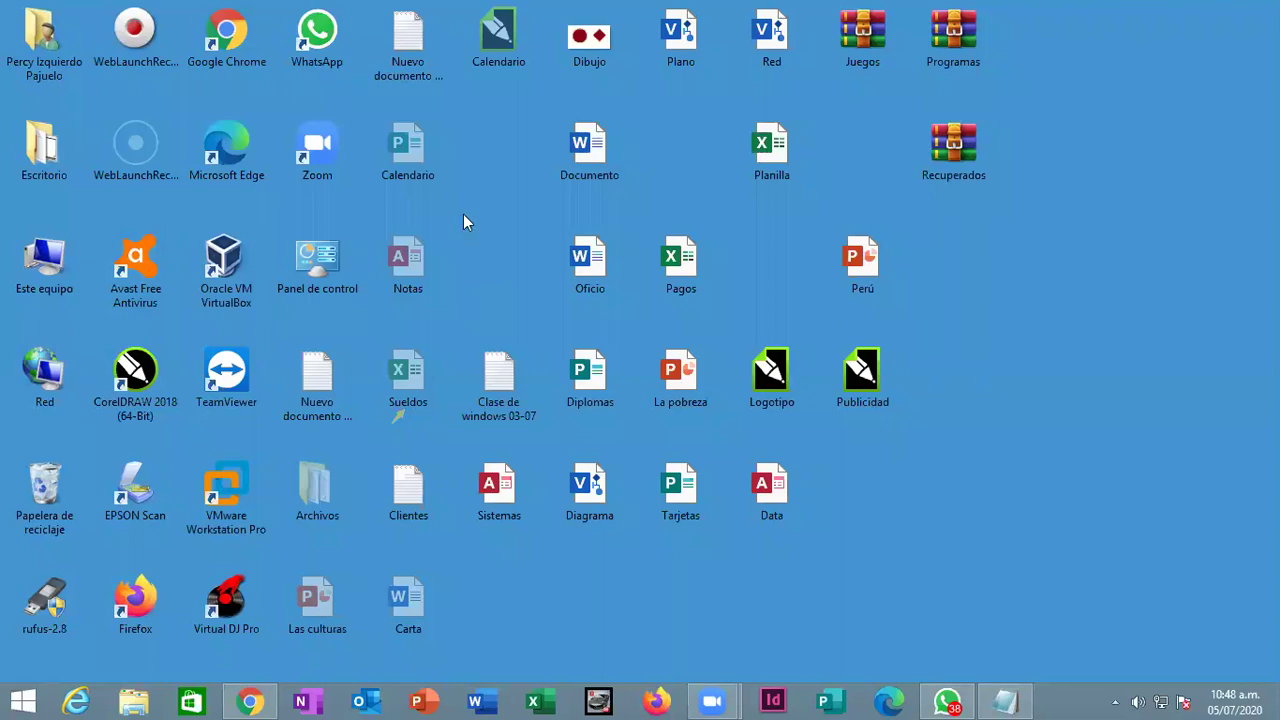
# Step: Unhide the Calendario CorelDRAW file by disabling the Oculto attribute in its properties
pyautogui.rightClick(505, 42)
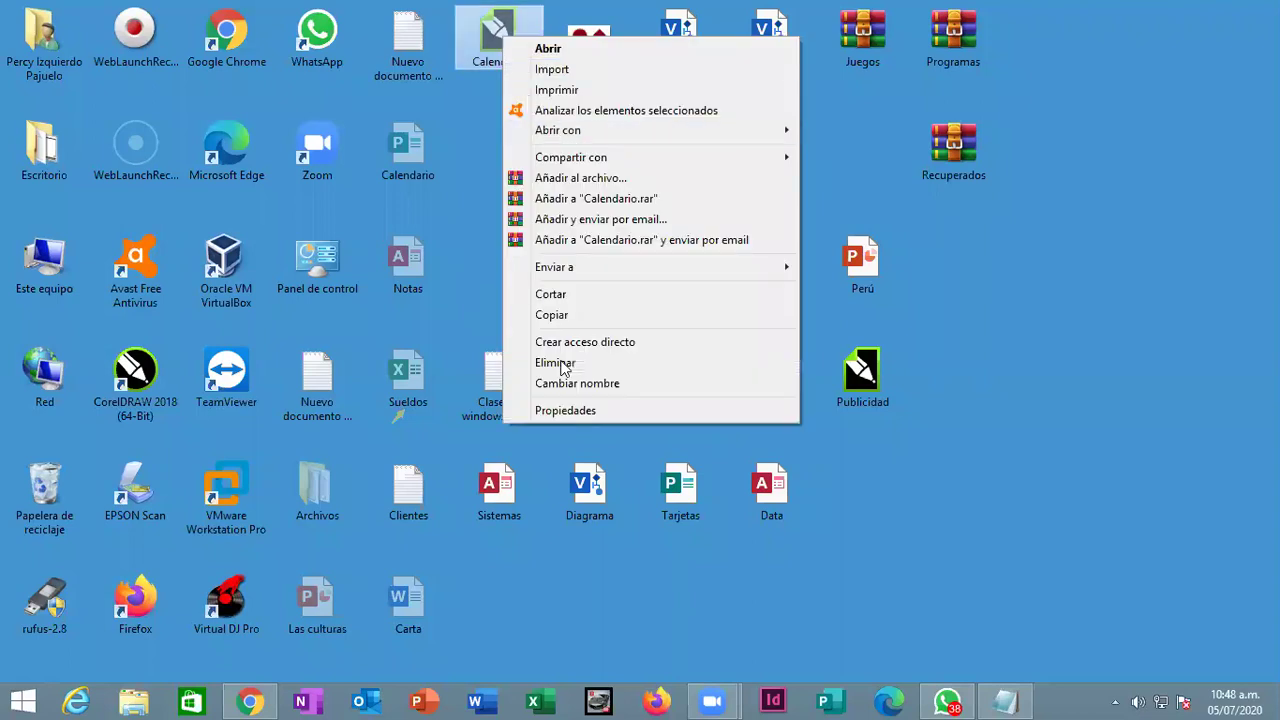
pyautogui.click(585, 411)
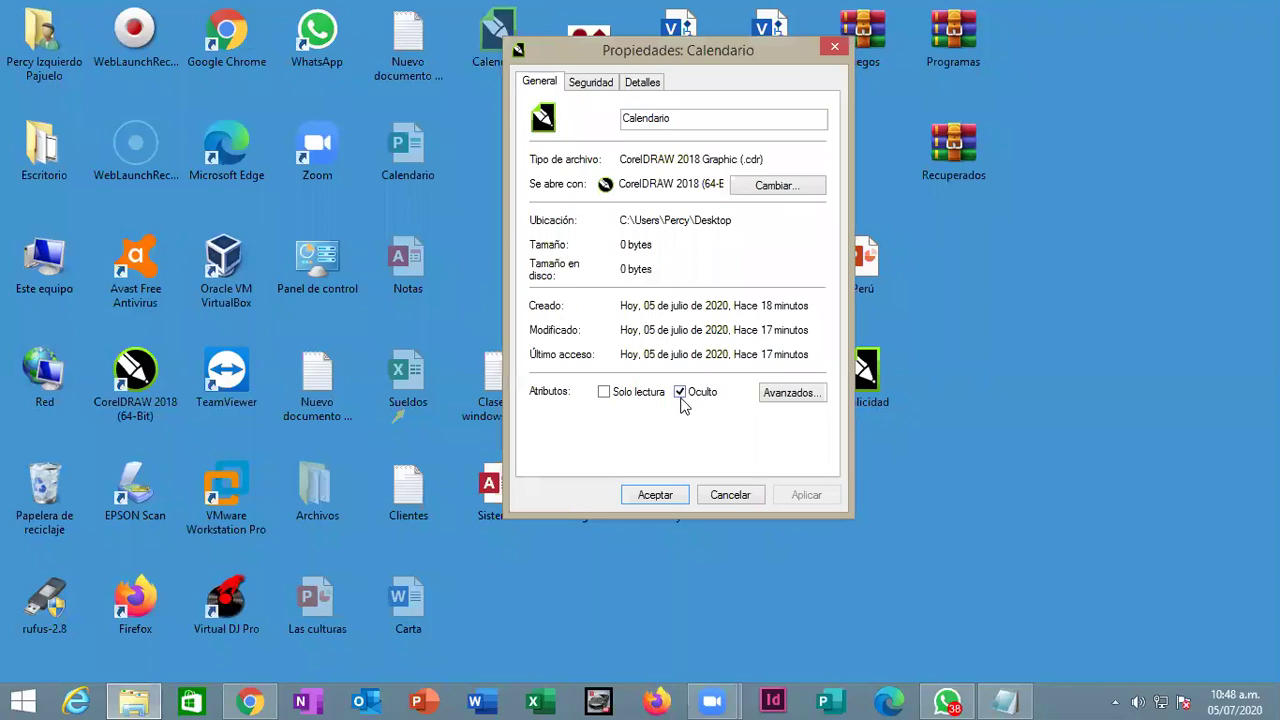
pyautogui.click(665, 494)
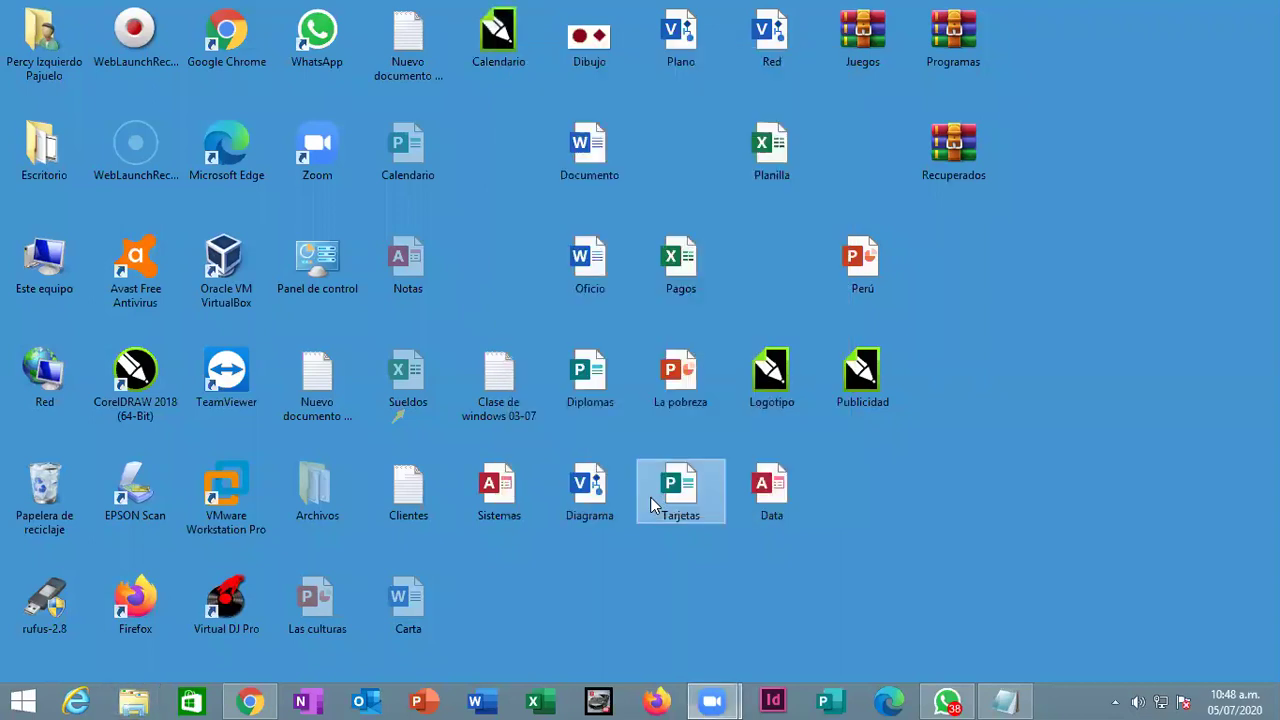
# Step: Unhide the Calendario Publisher file by disabling the Oculto attribute in its properties
pyautogui.rightClick(411, 154)
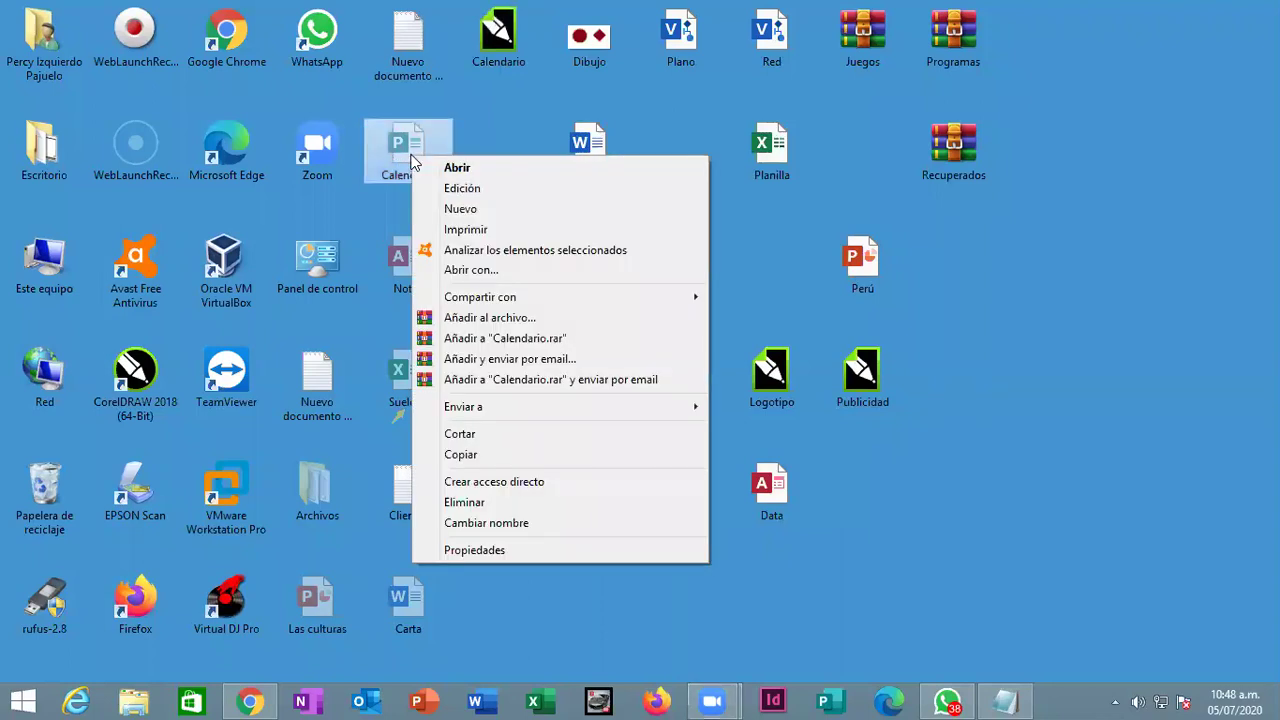
pyautogui.click(605, 549)
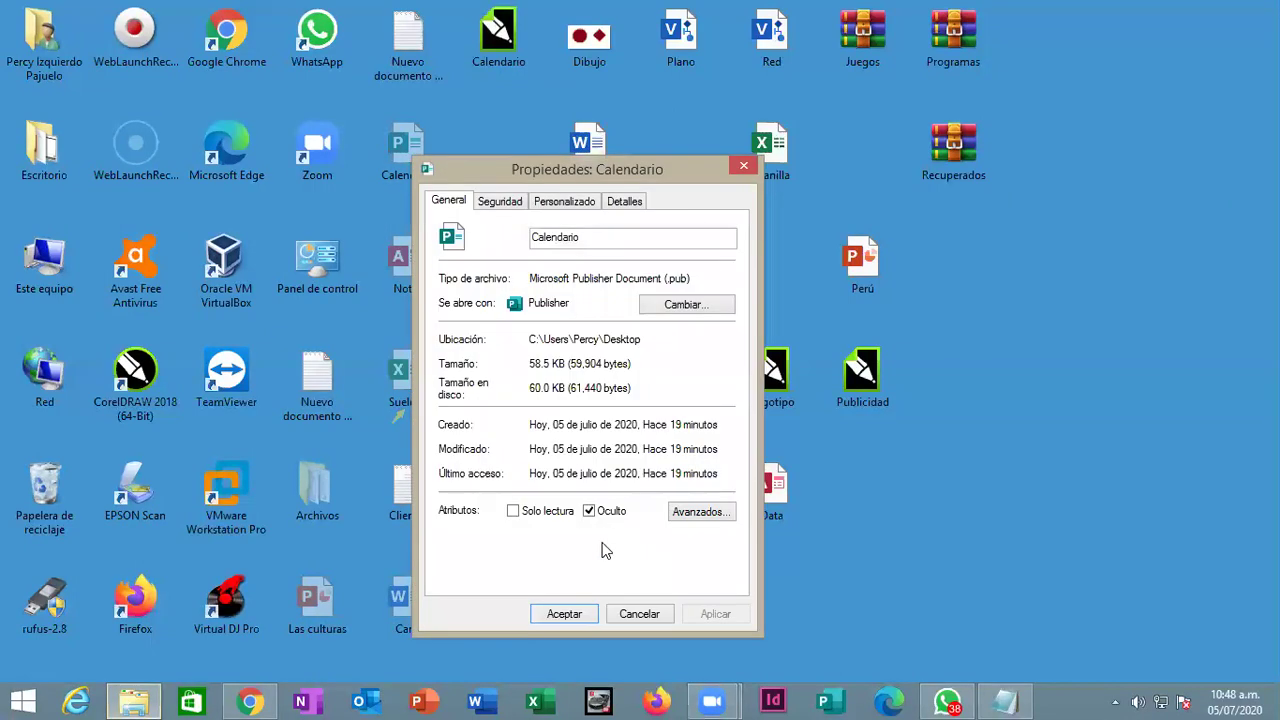
pyautogui.click(598, 511)
pyautogui.click(572, 617)
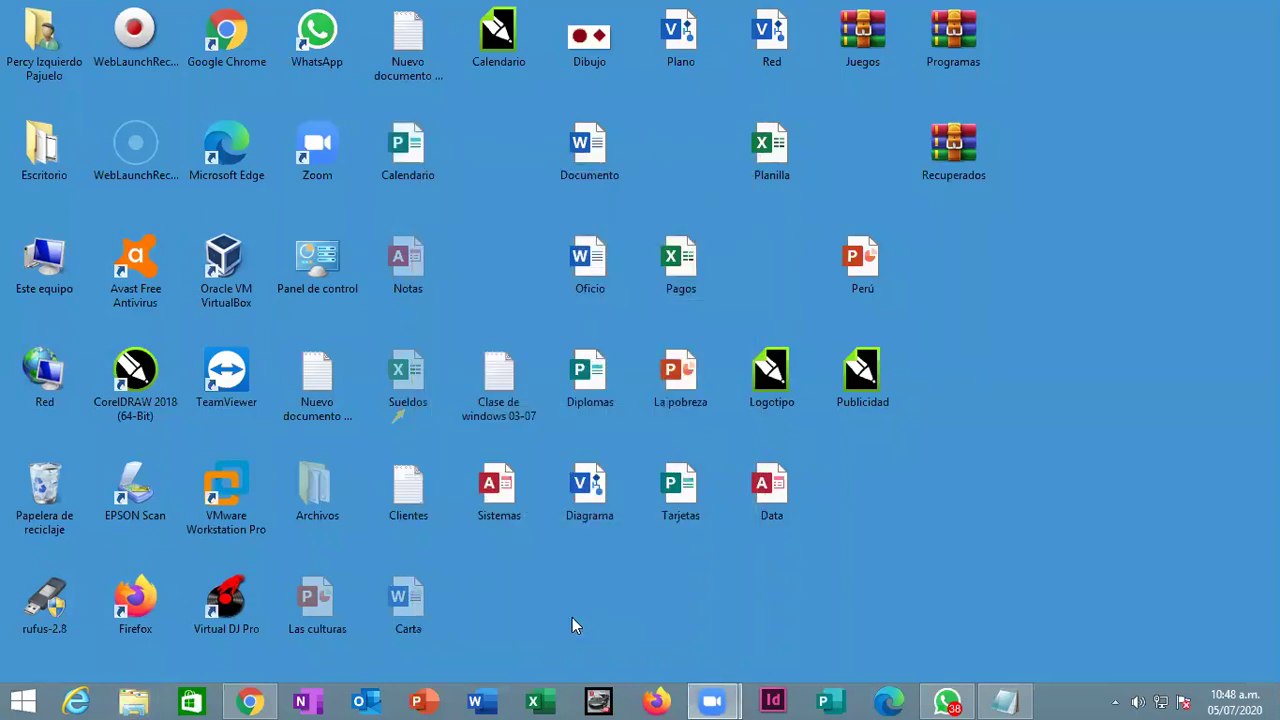